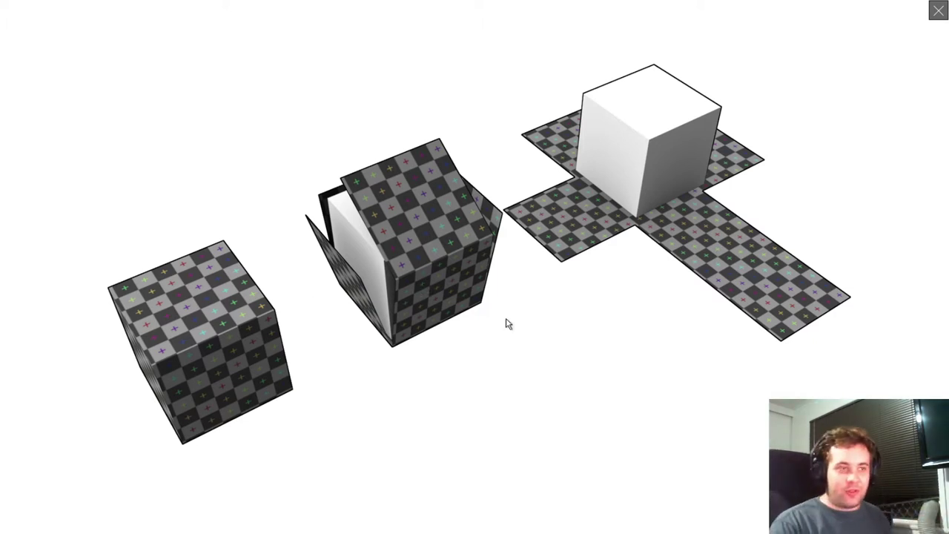
{"action": "left_click", "coordinate": [686, 209]}
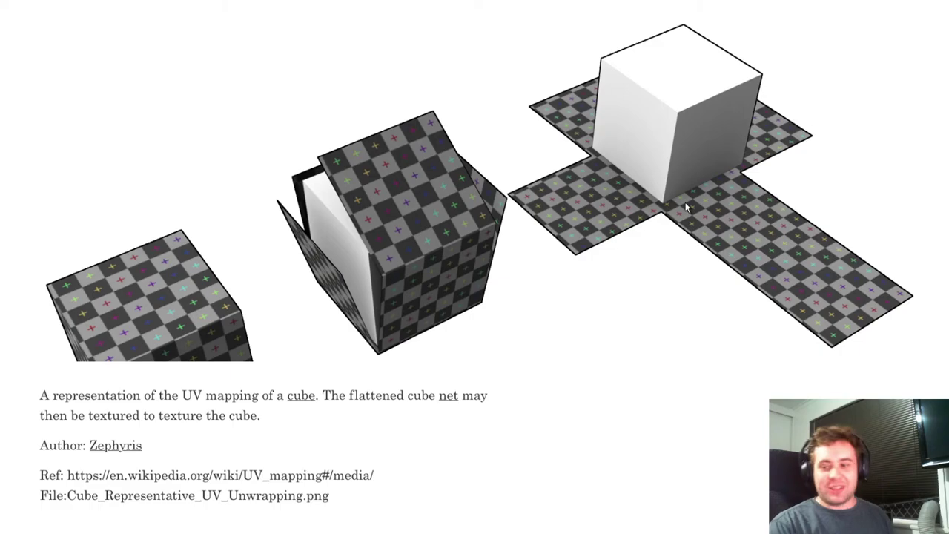
{"action": "left_click", "coordinate": [658, 227]}
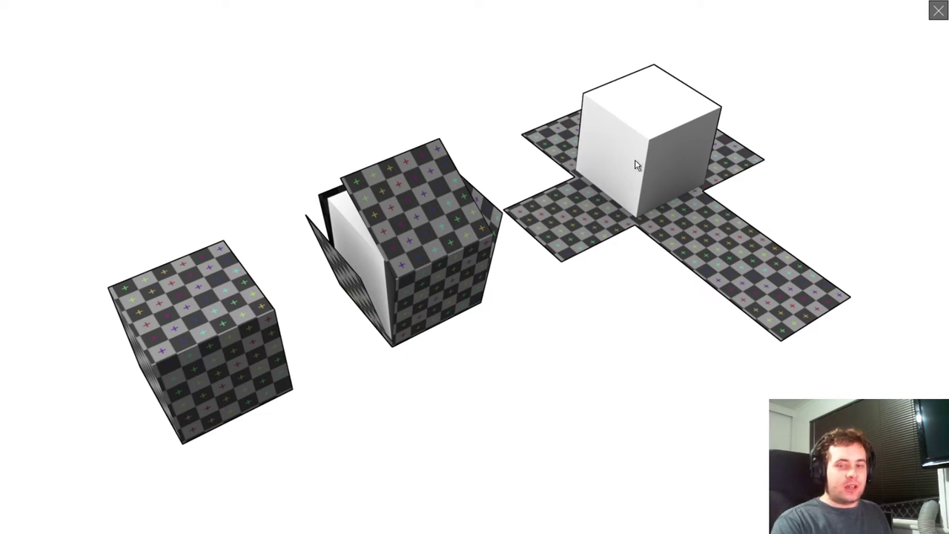
{"action": "left_click", "coordinate": [537, 382]}
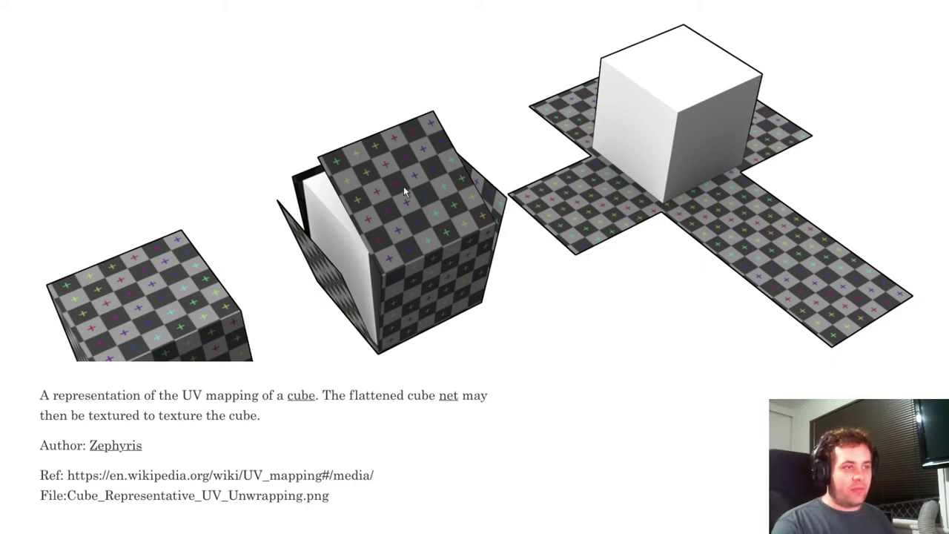
{"action": "left_click", "coordinate": [606, 250]}
{"action": "left_click", "coordinate": [606, 250]}
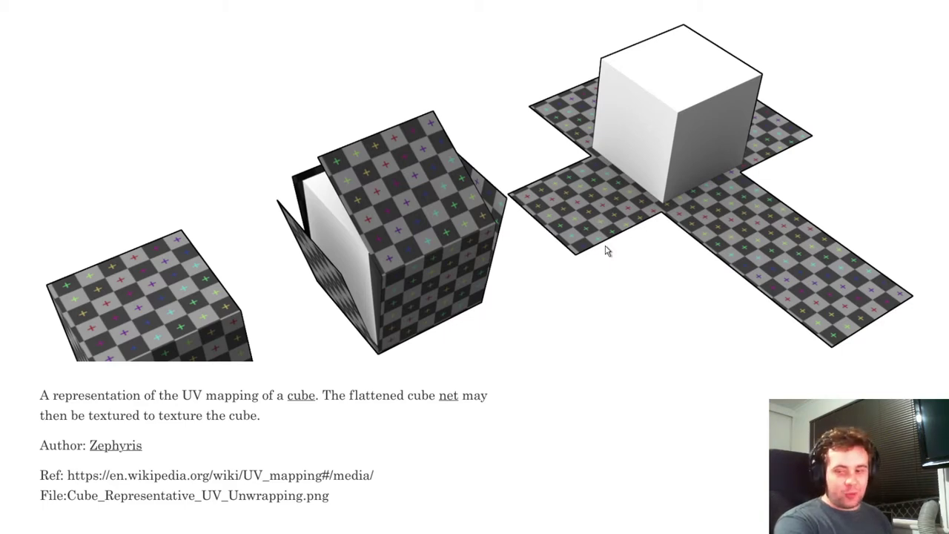
{"action": "key", "text": "Right"}
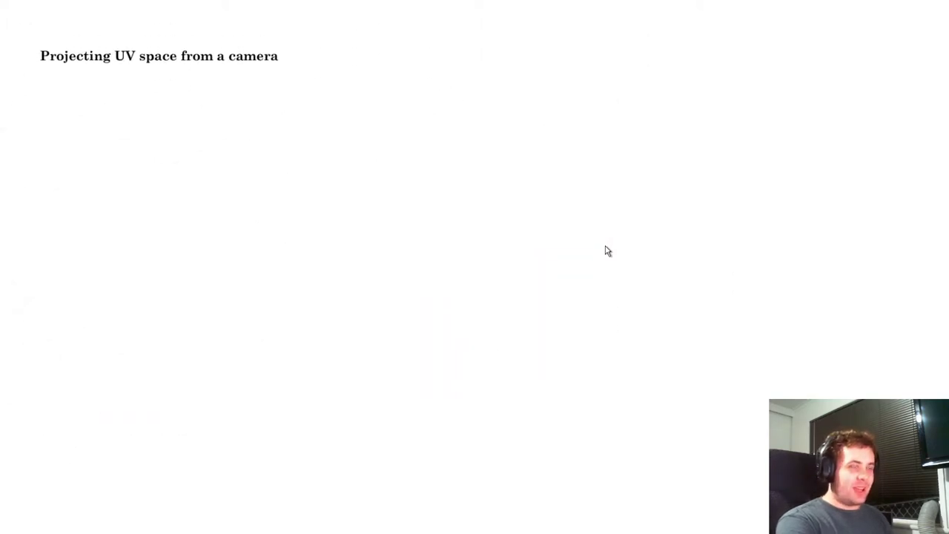
{"action": "key", "text": "Left"}
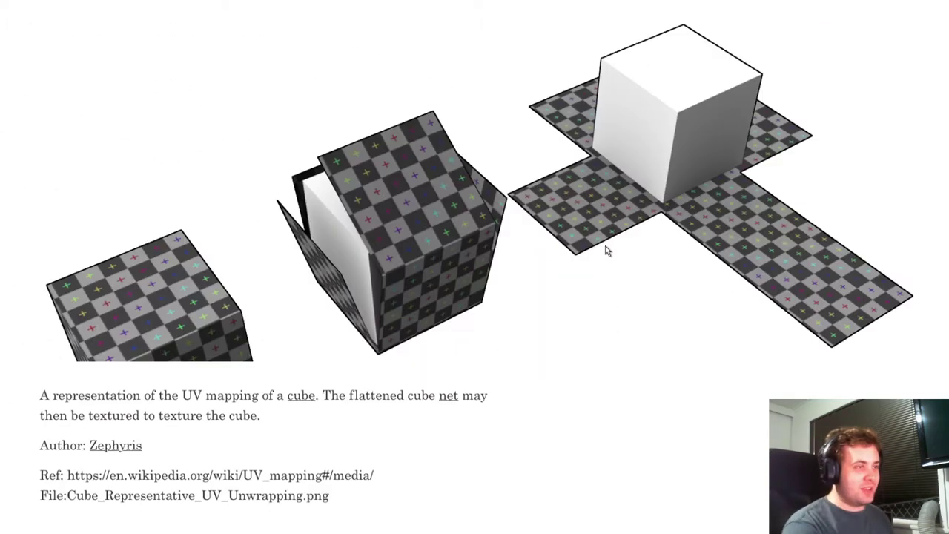
{"action": "key", "text": "Left"}
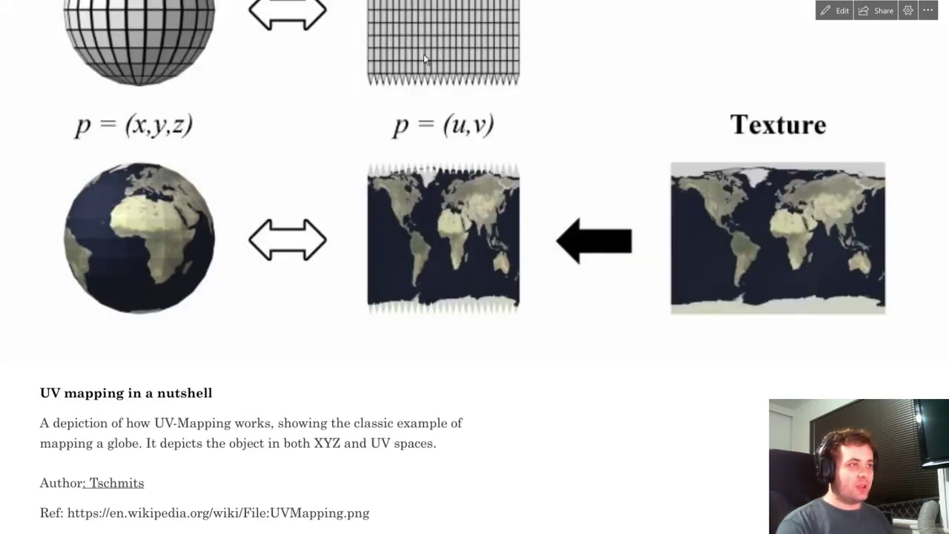
{"action": "key", "text": "Right"}
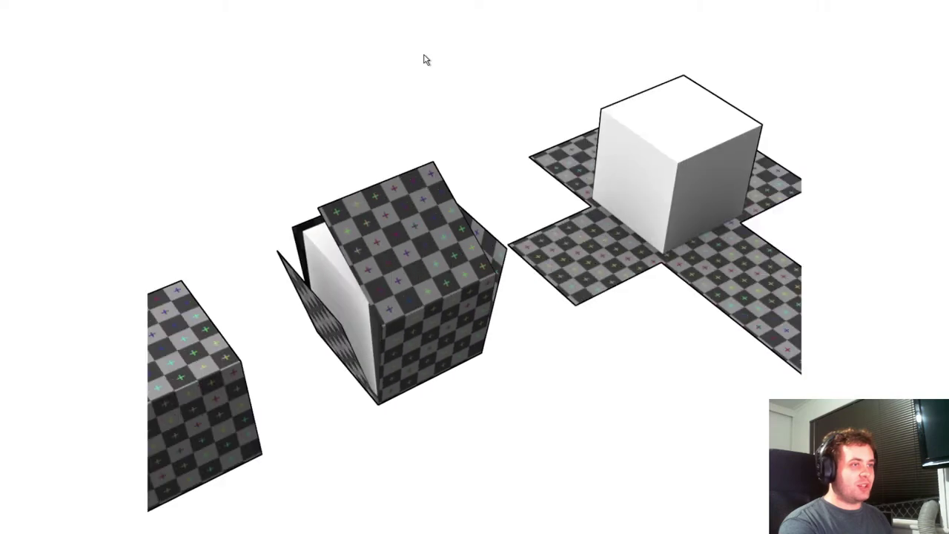
{"action": "key", "text": "Right"}
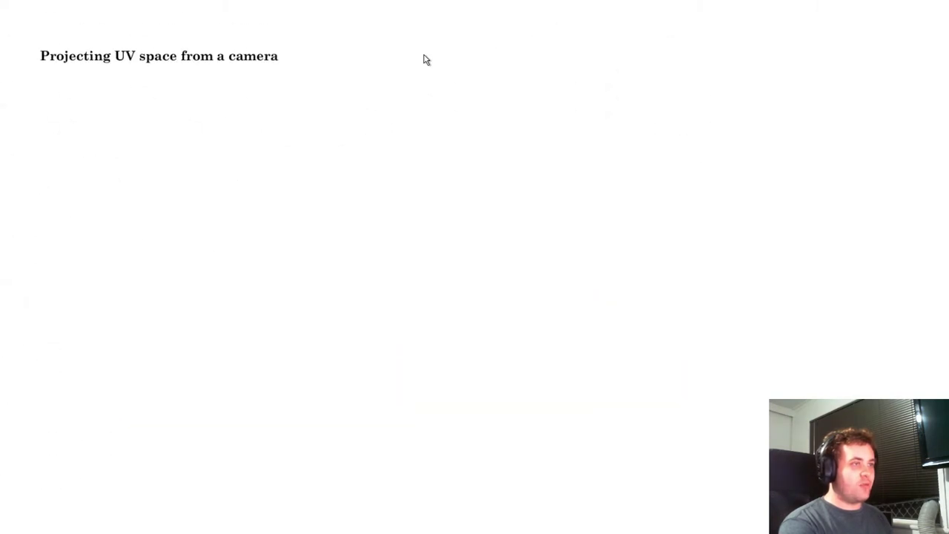
{"action": "key", "text": "Right"}
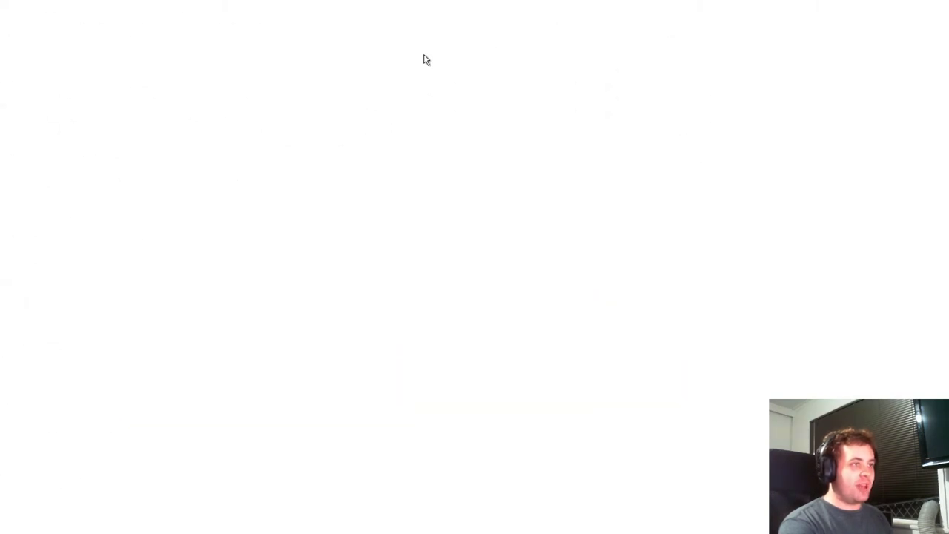
{"action": "key", "text": "Right"}
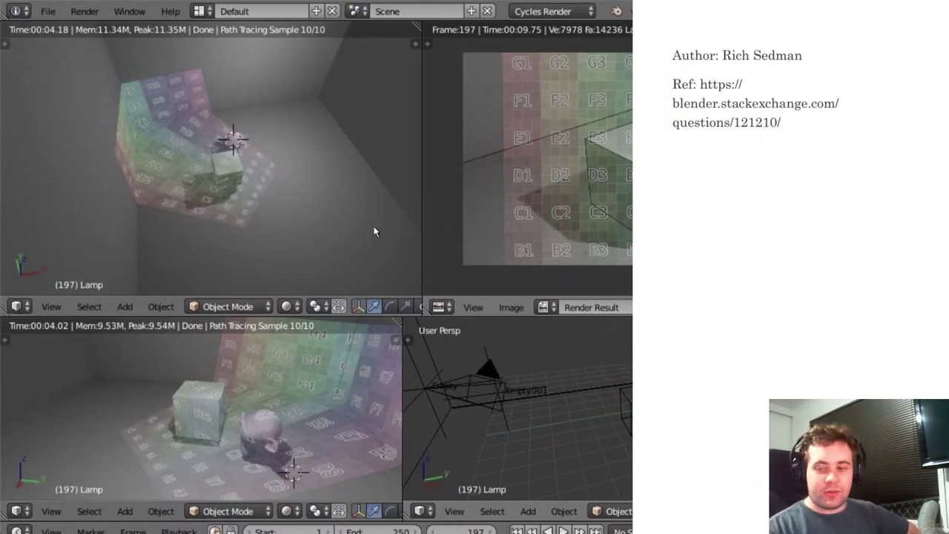
{"action": "left_click", "coordinate": [356, 245]}
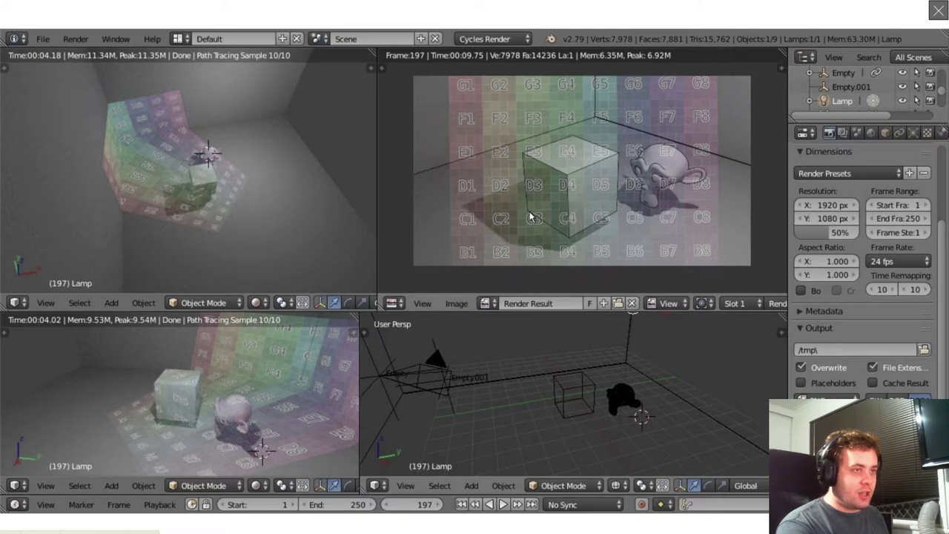
{"action": "key", "text": "Escape"}
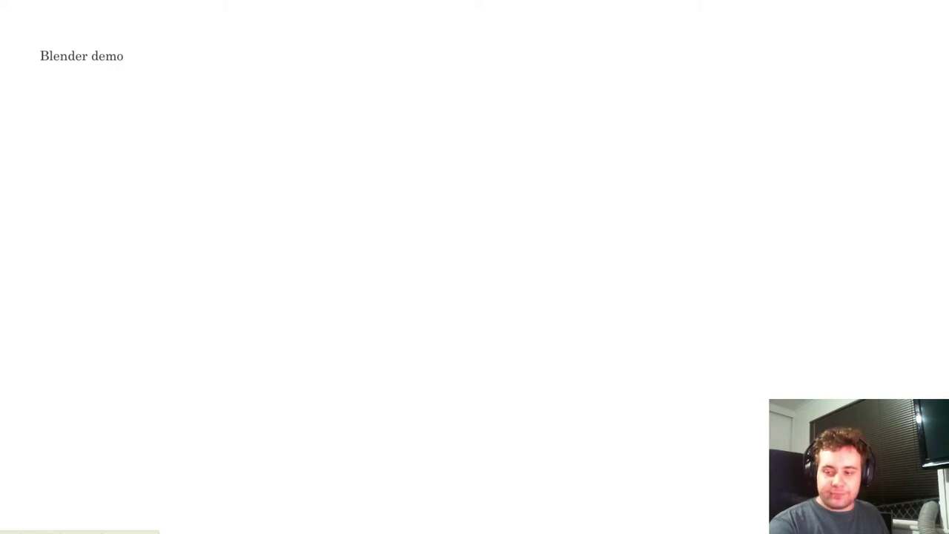
- Switch to Blender and examine how the projected road image covers the planes inside and outside the camera frame
{"action": "key", "text": "alt+Tab"}
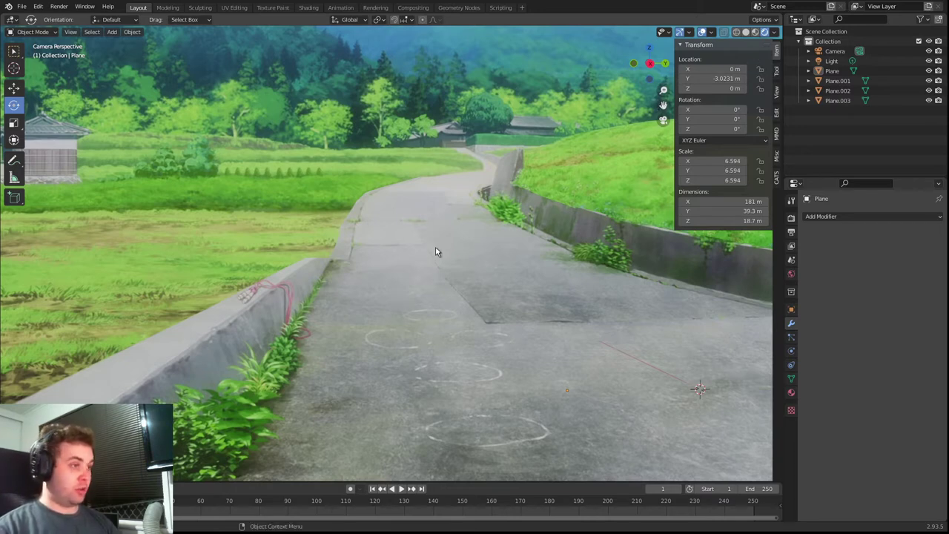
{"action": "scroll", "coordinate": [435, 253], "scroll_direction": "down", "scroll_amount": 6}
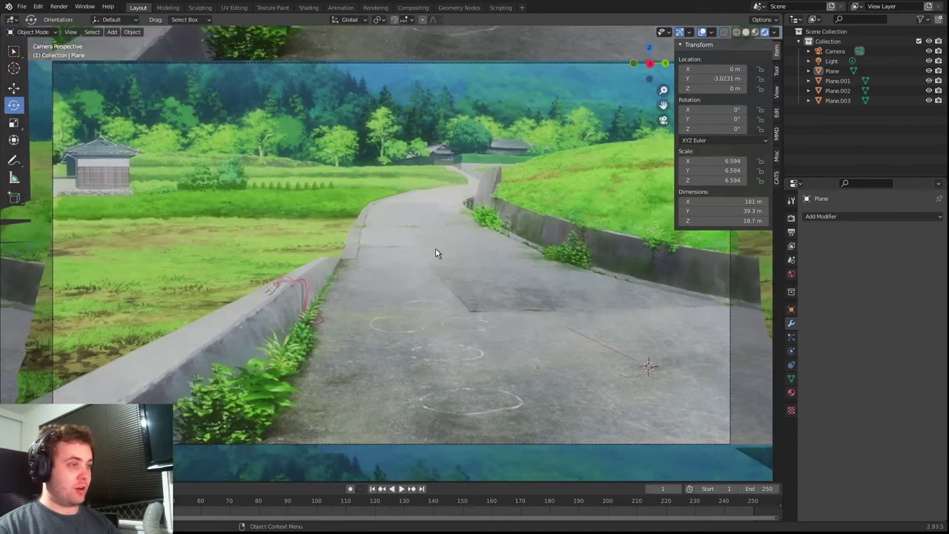
{"action": "scroll", "coordinate": [435, 252], "scroll_direction": "down", "scroll_amount": 3}
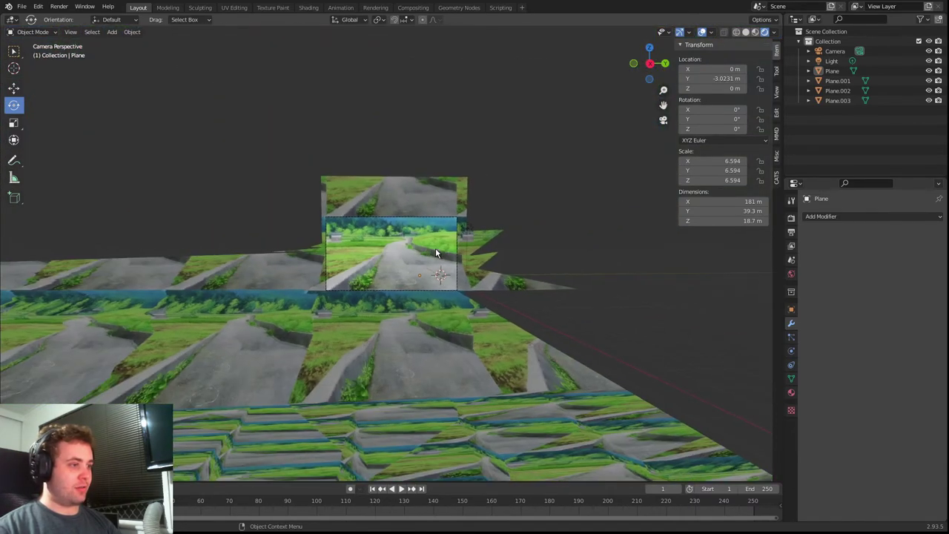
{"action": "scroll", "coordinate": [435, 248], "scroll_direction": "up", "scroll_amount": 9}
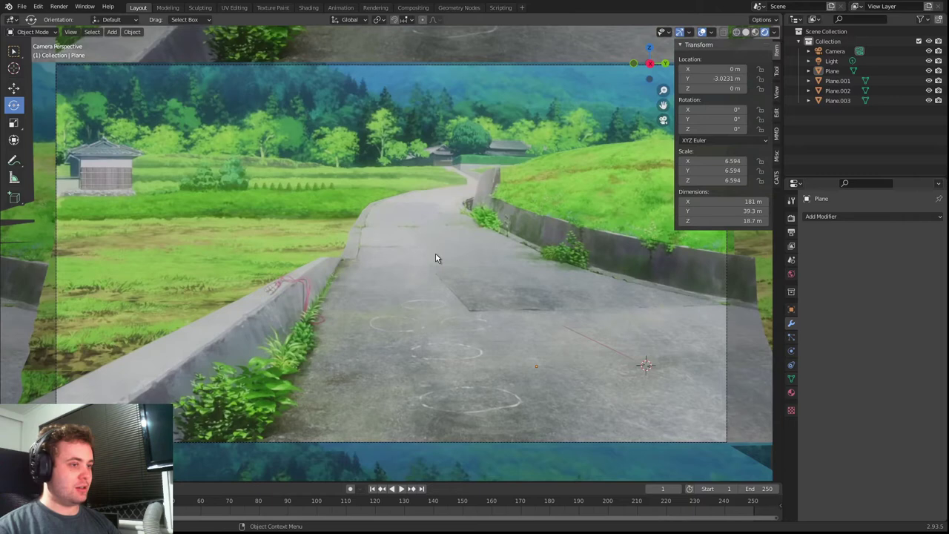
{"action": "scroll", "coordinate": [435, 258], "scroll_direction": "up", "scroll_amount": 2}
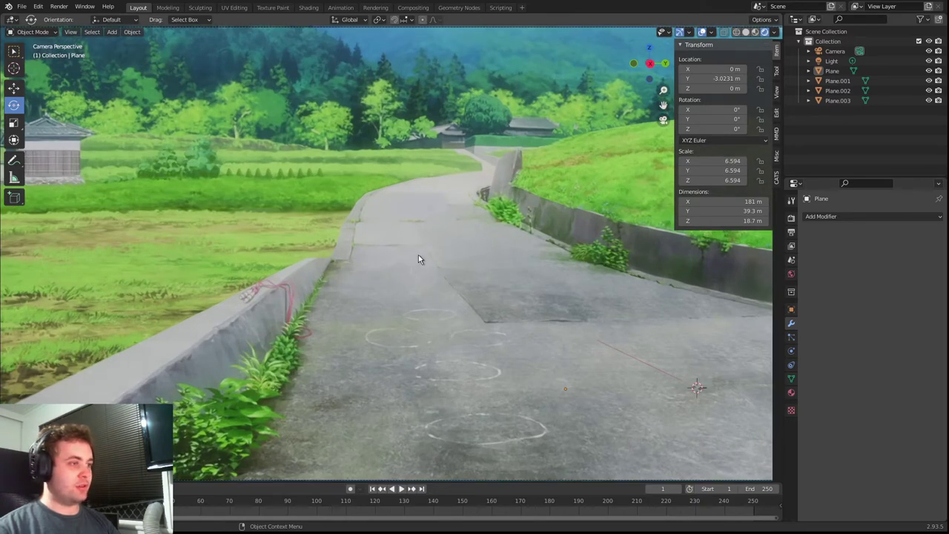
- Select the distant background plane and walk the camera forward and back along the road to examine the projection's parallax
{"action": "left_click", "coordinate": [420, 257]}
{"action": "left_click", "coordinate": [378, 156]}
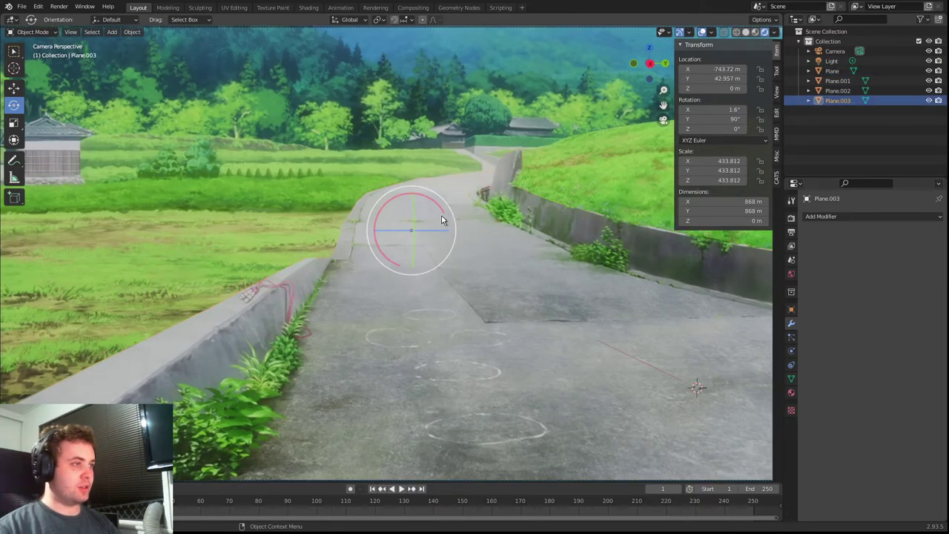
{"action": "key", "text": "shift+grave"}
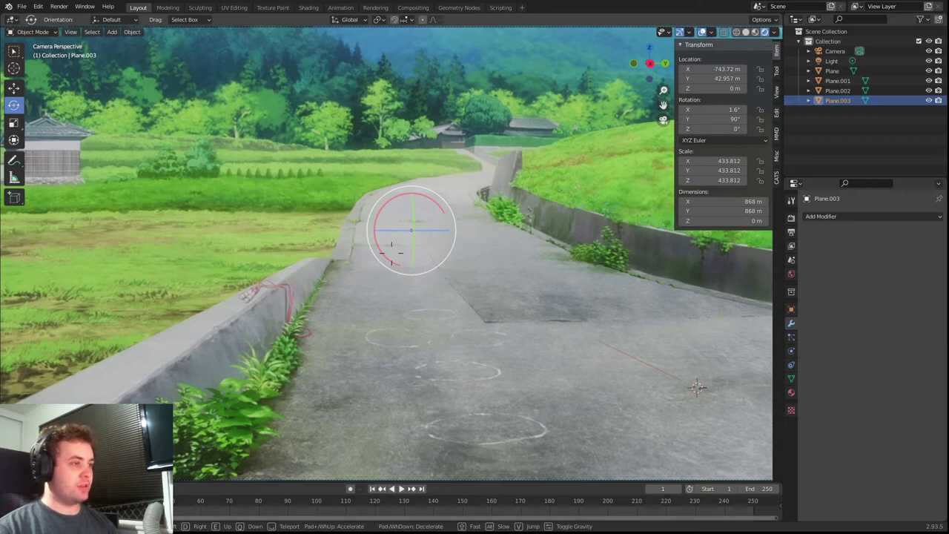
{"action": "key", "text": "w"}
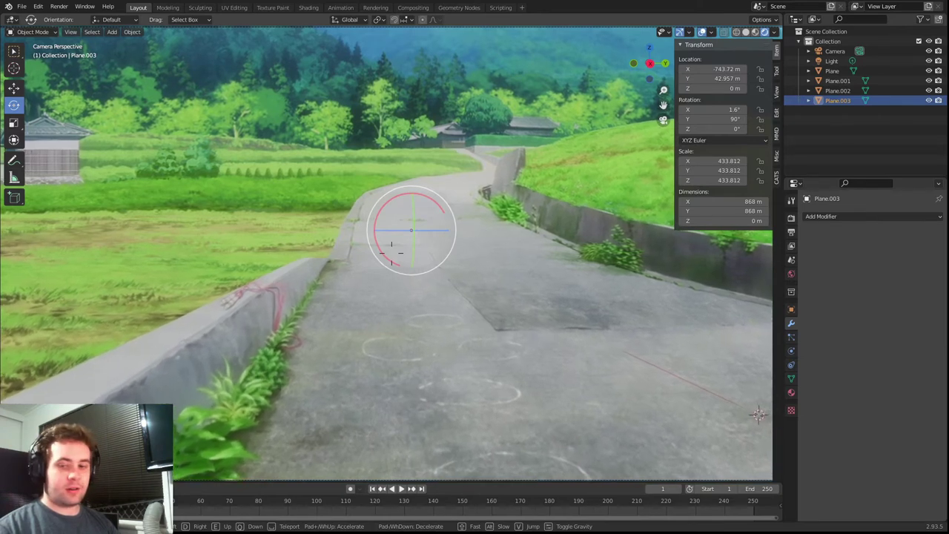
{"action": "key", "text": "w"}
{"action": "key", "text": "w"}
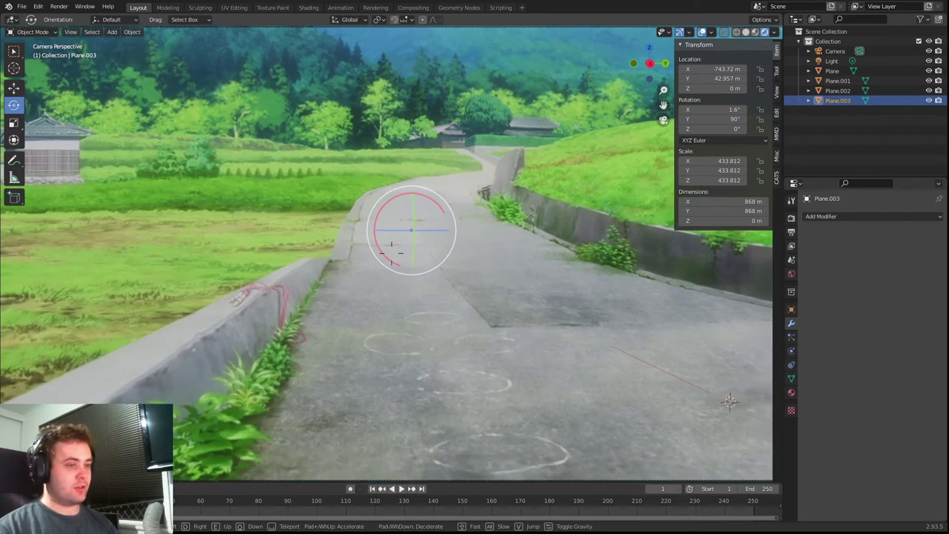
{"action": "key", "text": "w"}
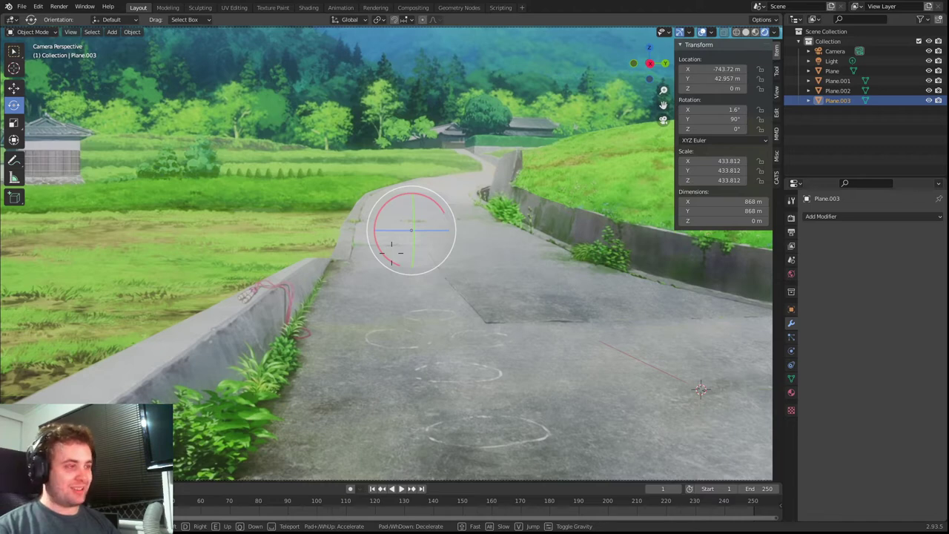
{"action": "key", "text": "w"}
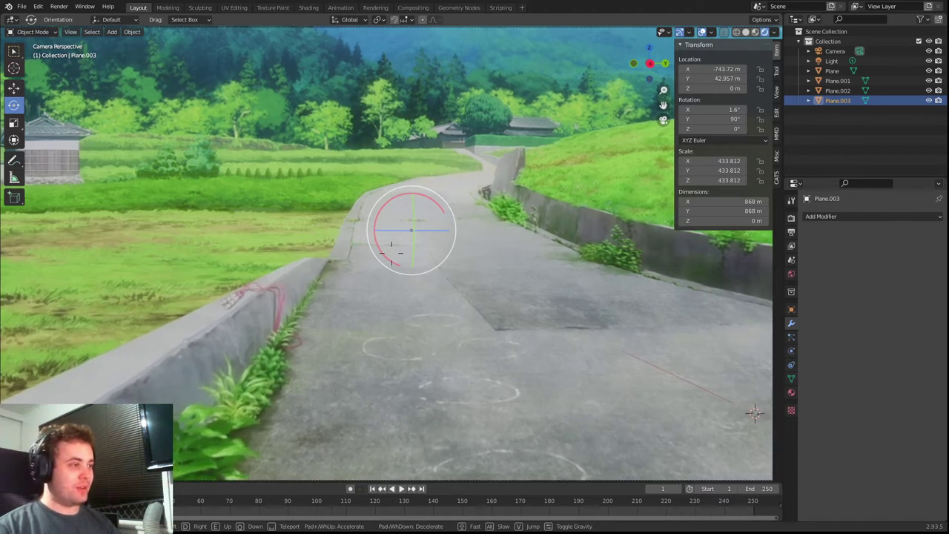
{"action": "key", "text": "s"}
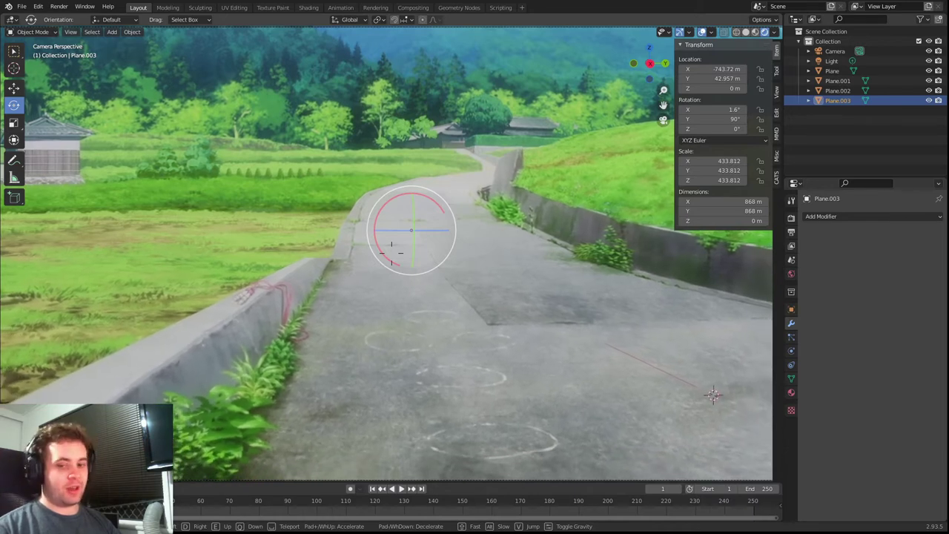
{"action": "key", "text": "w"}
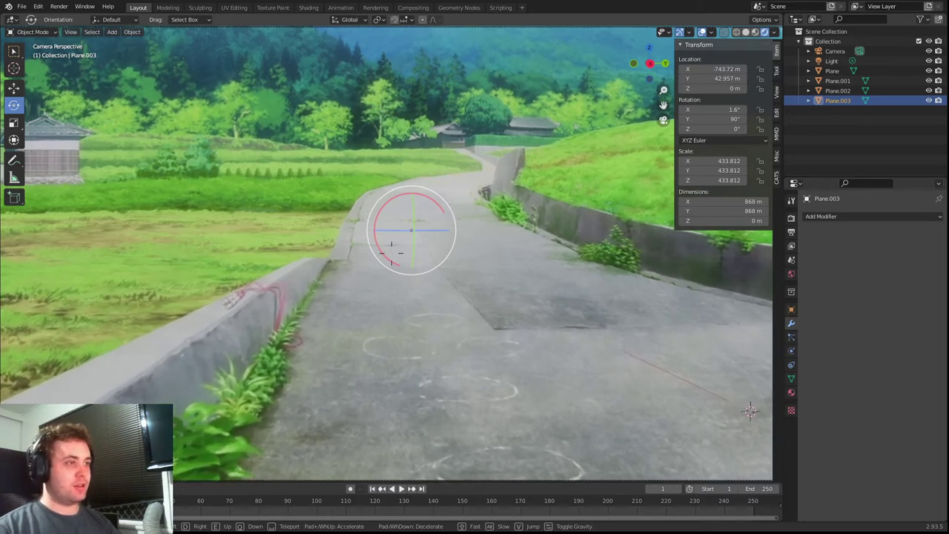
{"action": "key", "text": "s"}
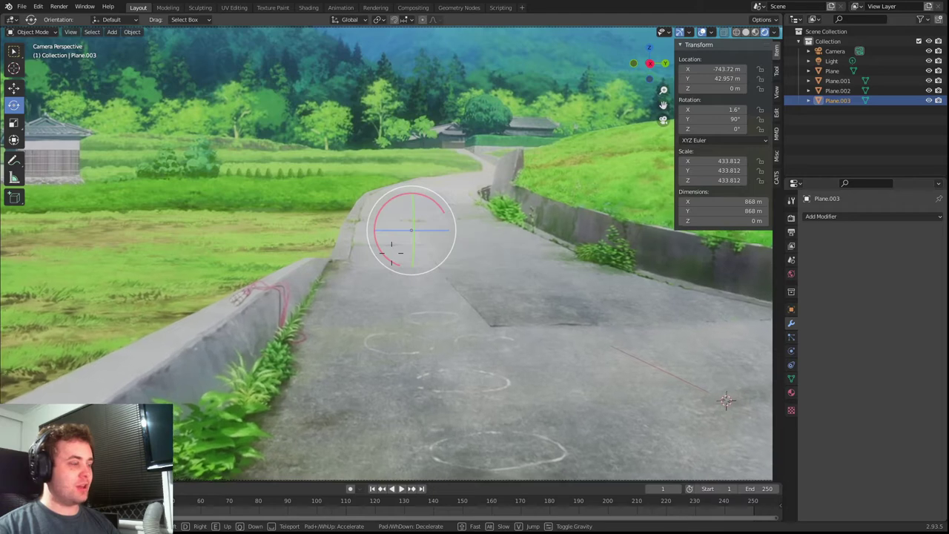
{"action": "left_click", "coordinate": [207, 324]}
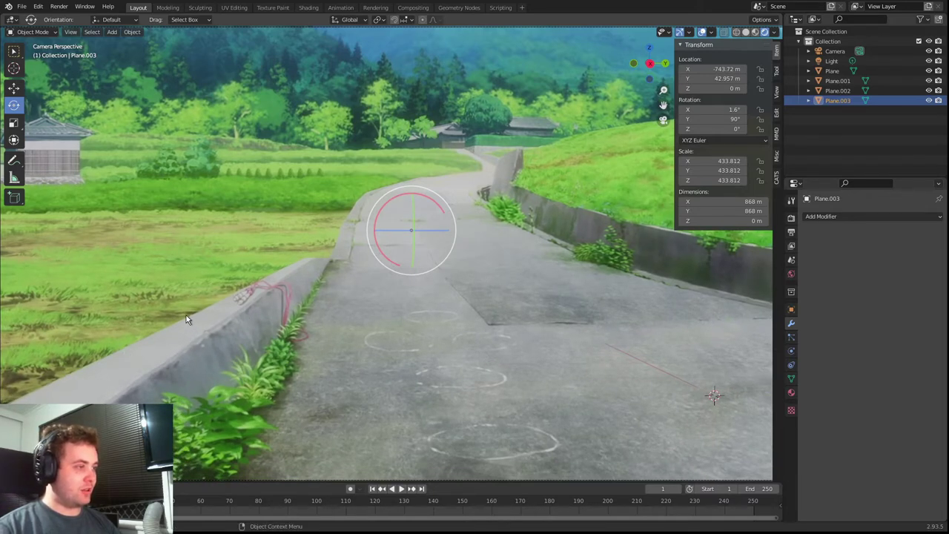
- Walk the camera sideways, up and down, and along the road to examine the projected scene's parallax from inside
{"action": "key", "text": "shift+grave"}
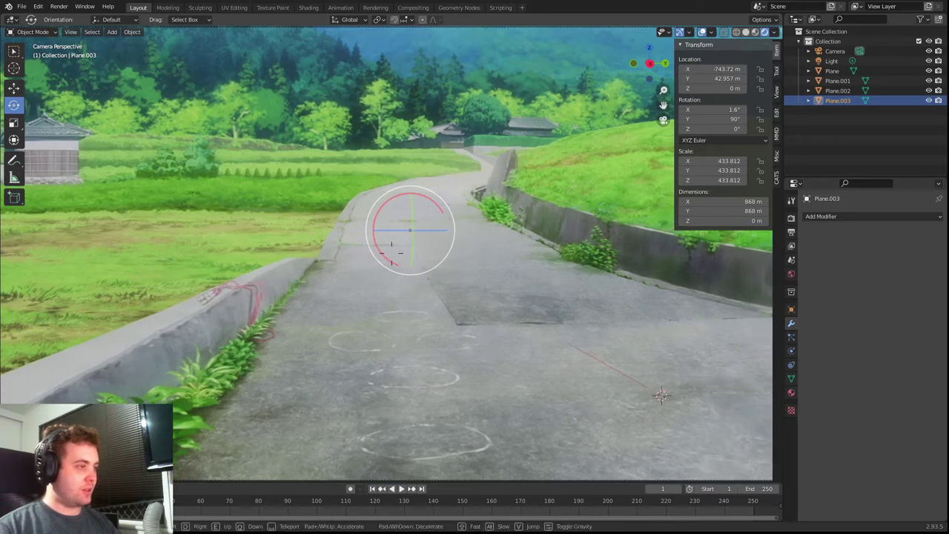
{"action": "left_click", "coordinate": [196, 341]}
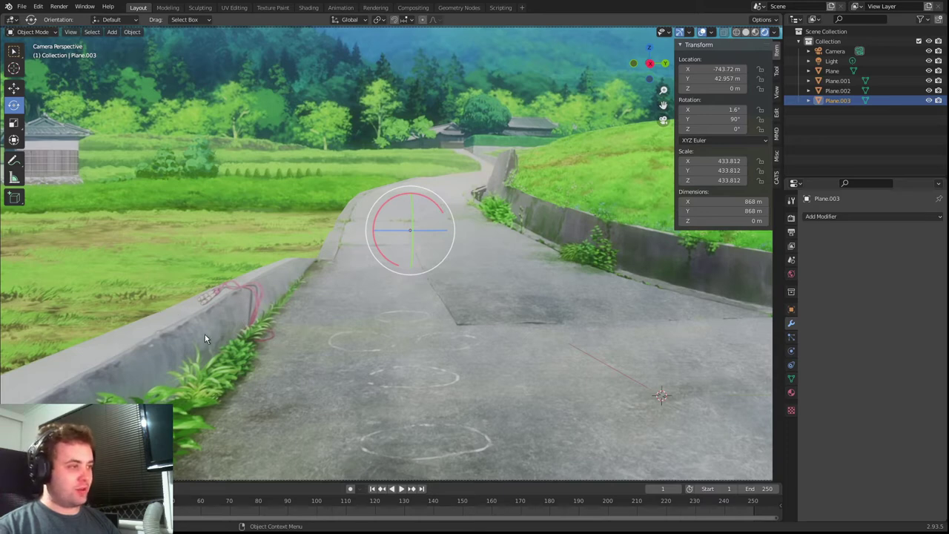
{"action": "key", "text": "shift+grave"}
{"action": "key", "text": "a"}
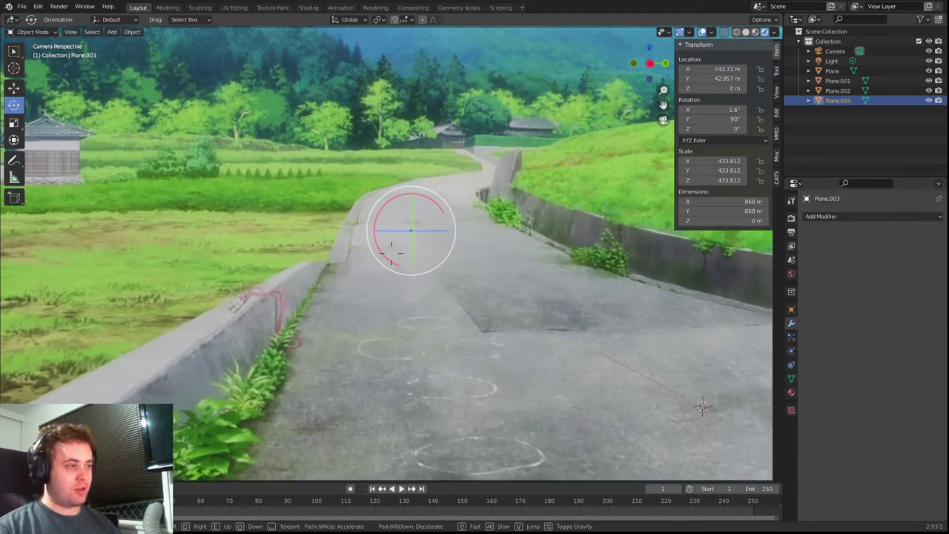
{"action": "key", "text": "q"}
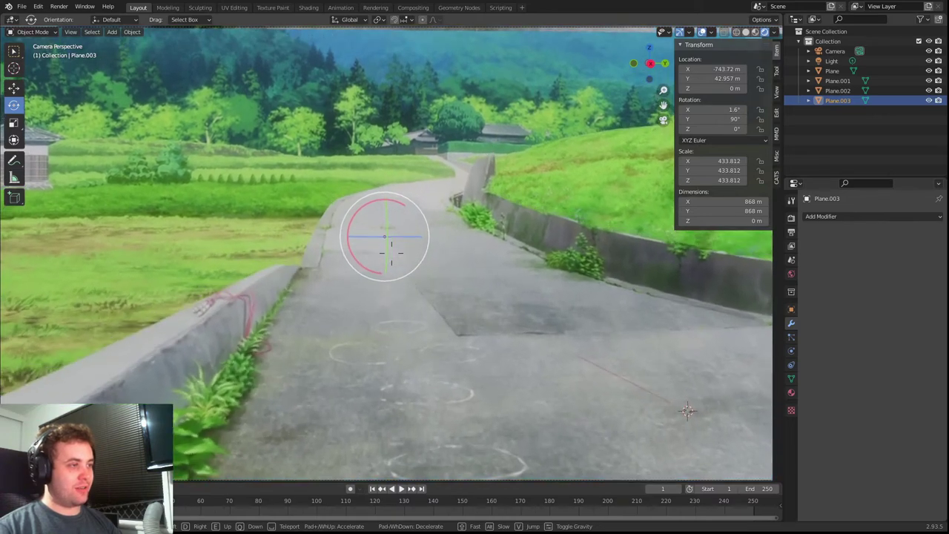
{"action": "key", "text": "e"}
{"action": "key", "text": "w"}
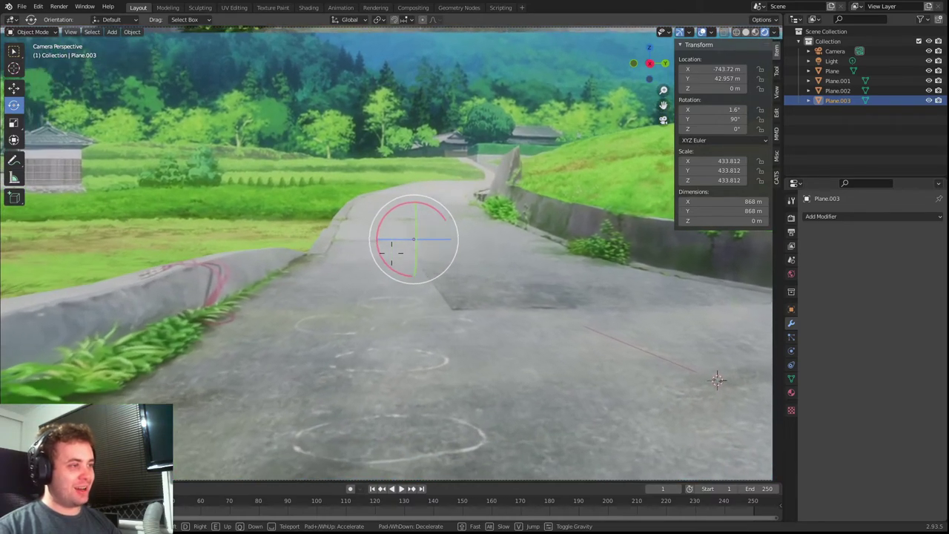
{"action": "key", "text": "w"}
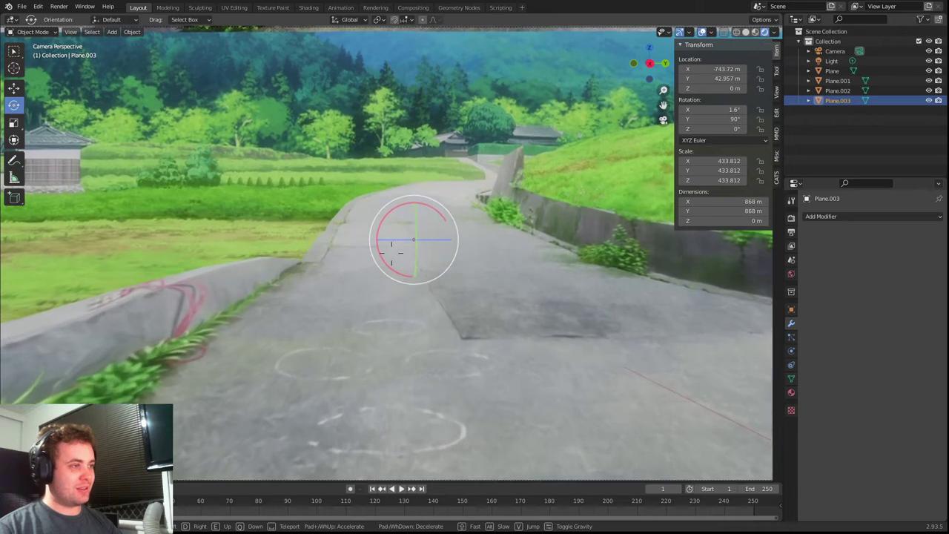
{"action": "key", "text": "w"}
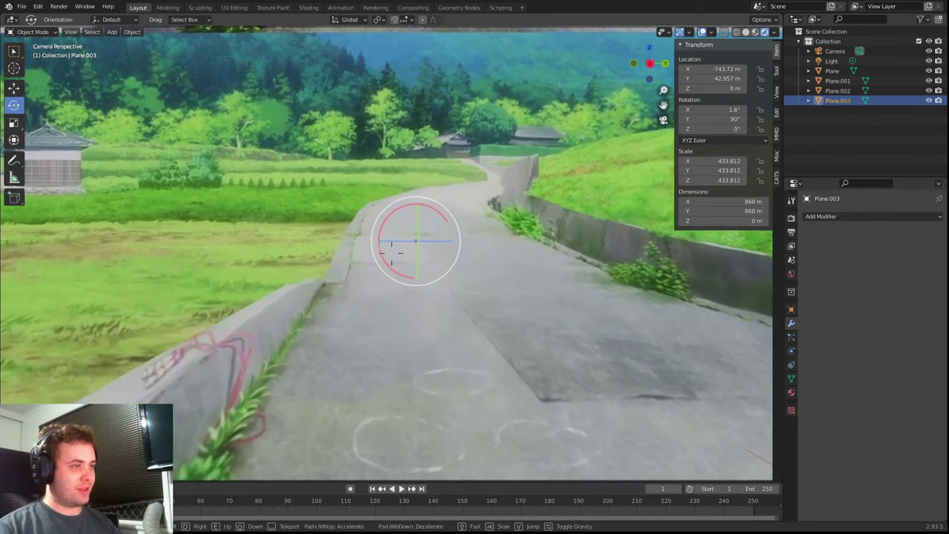
{"action": "key", "text": "w"}
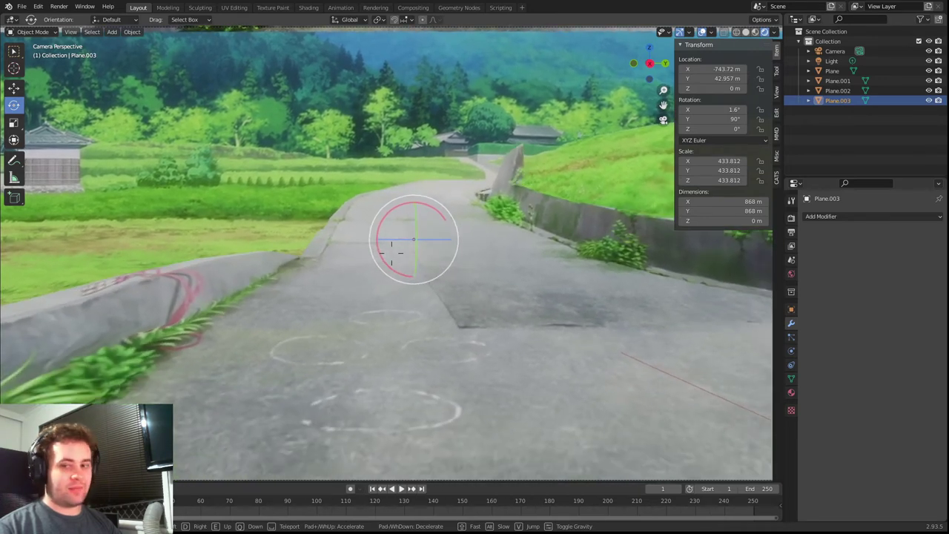
{"action": "key", "text": "w"}
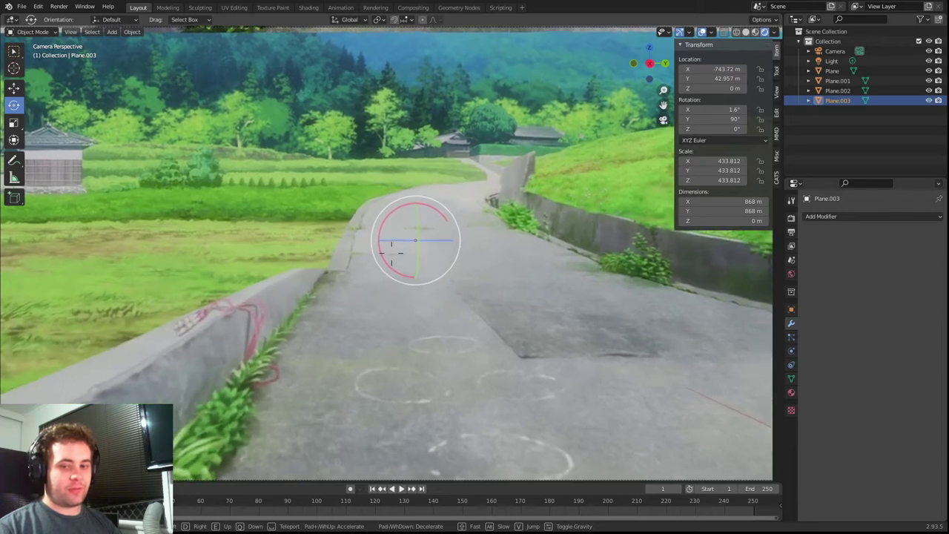
{"action": "key", "text": "w"}
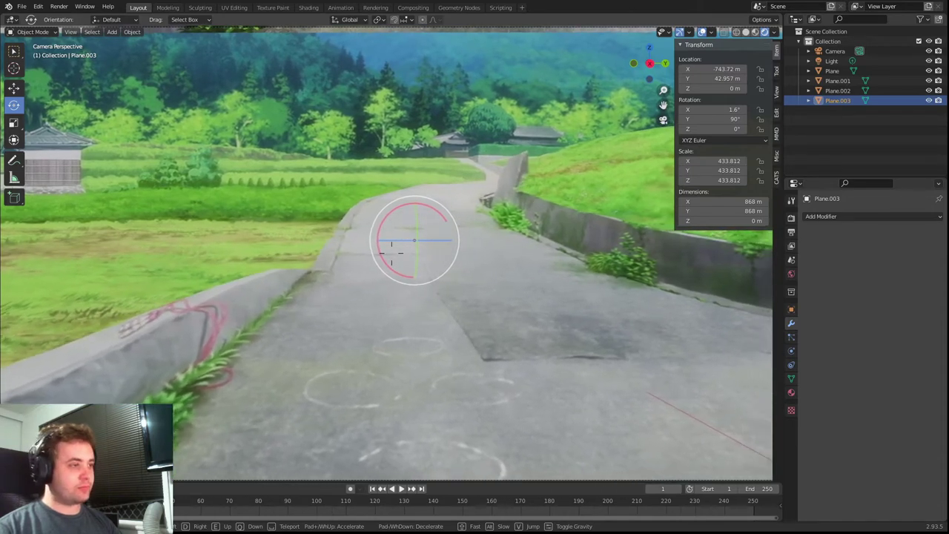
{"action": "left_click", "coordinate": [392, 253]}
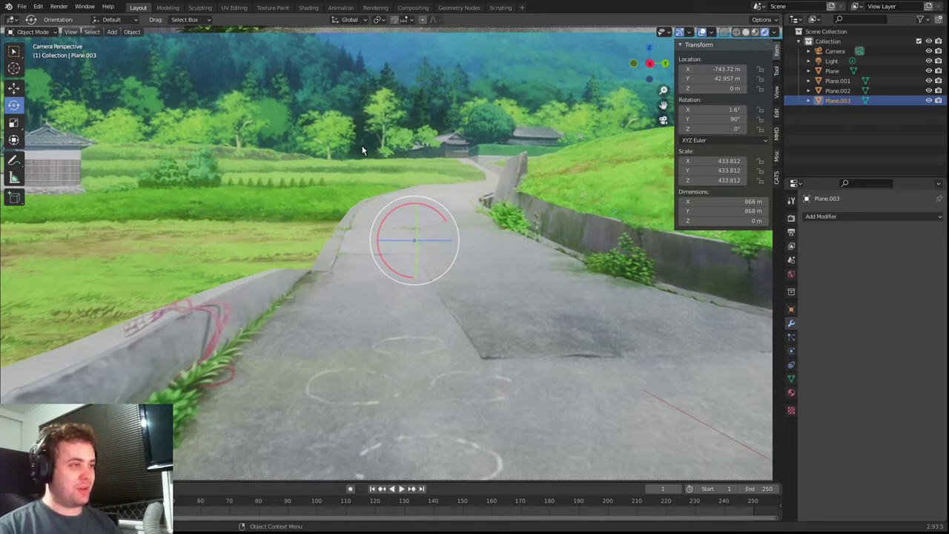
- Leave the camera view and fly around the scene to examine the repeated, stretched projection on the planes and the camera's position
{"action": "left_click_drag", "start_coordinate": [353, 137], "coordinate": [456, 266]}
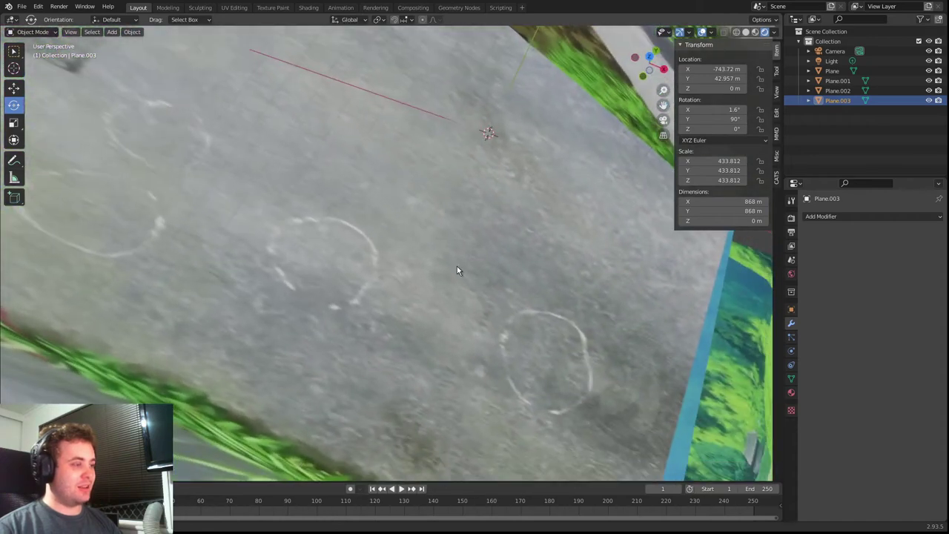
{"action": "key", "text": "shift+grave"}
{"action": "key", "text": "s"}
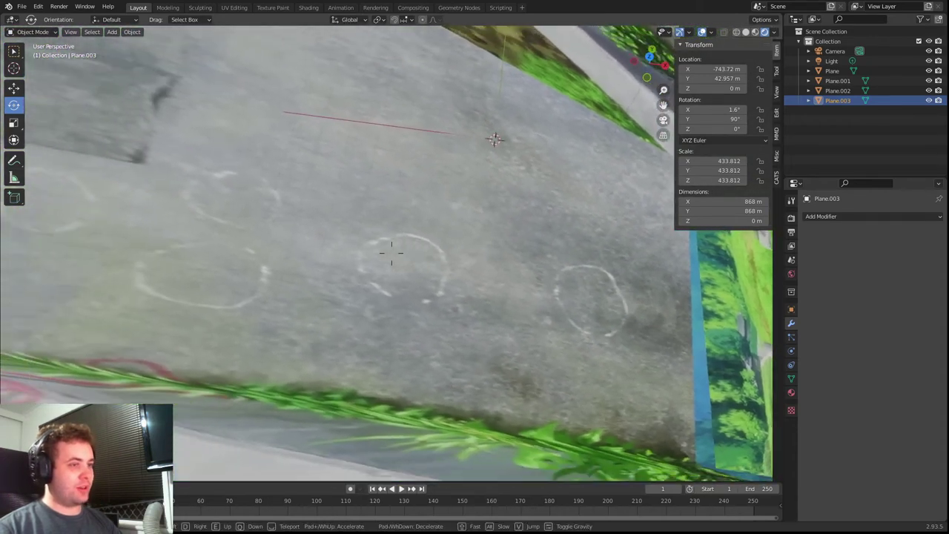
{"action": "key", "text": "s"}
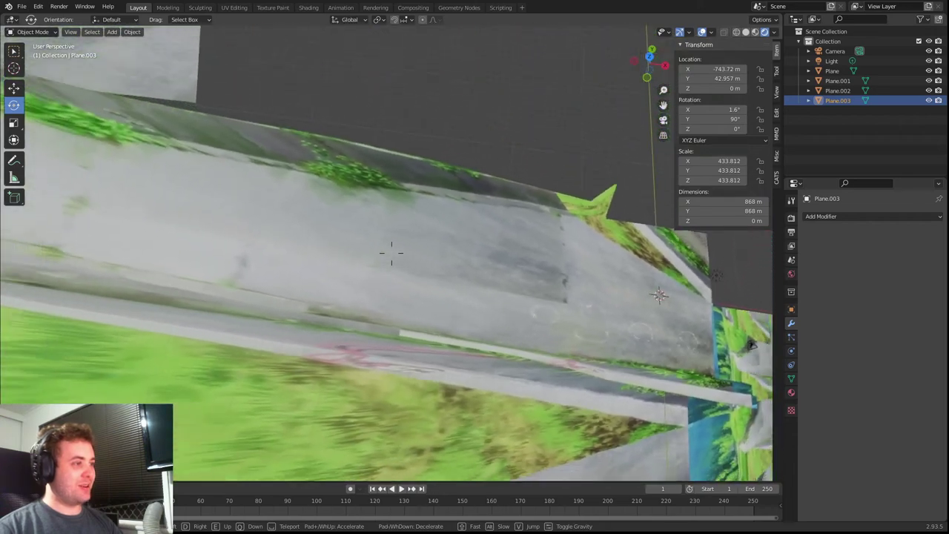
{"action": "key", "text": "s"}
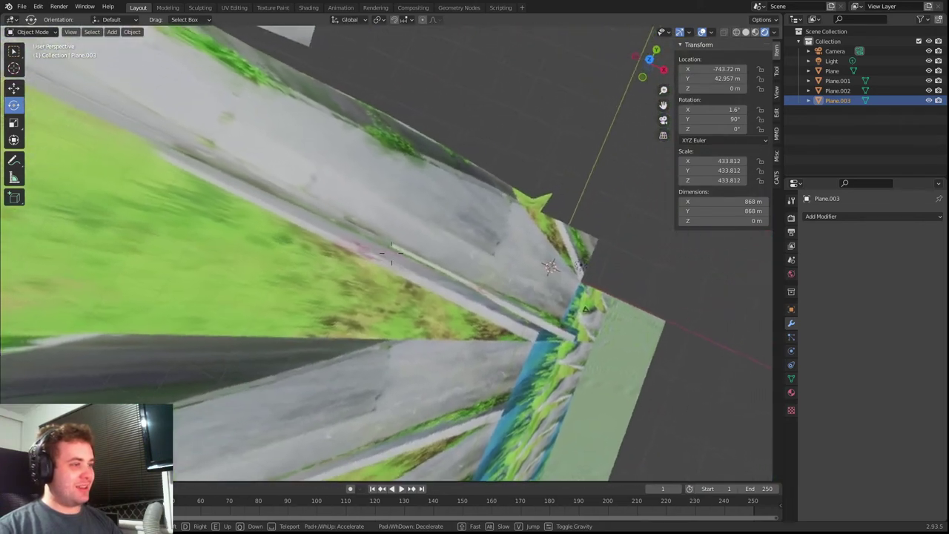
{"action": "key", "text": "w"}
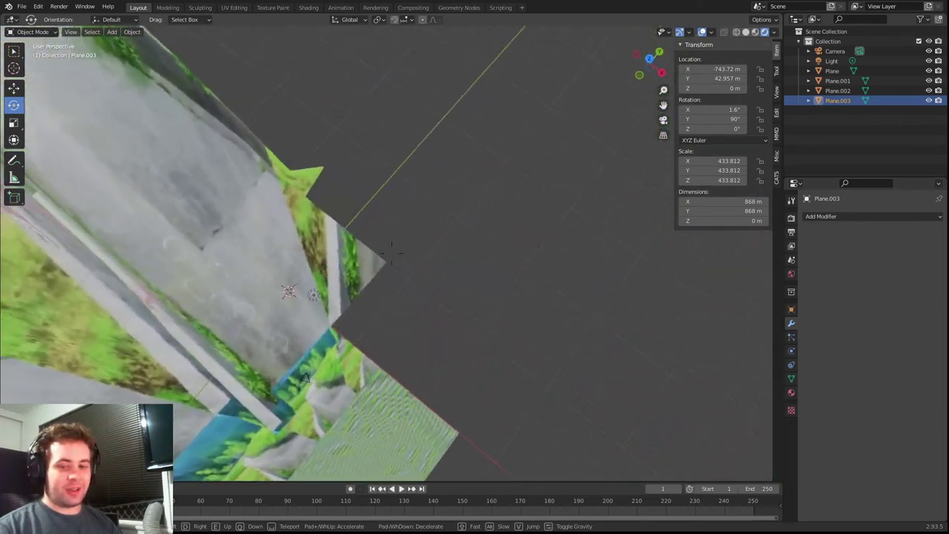
{"action": "key", "text": "s"}
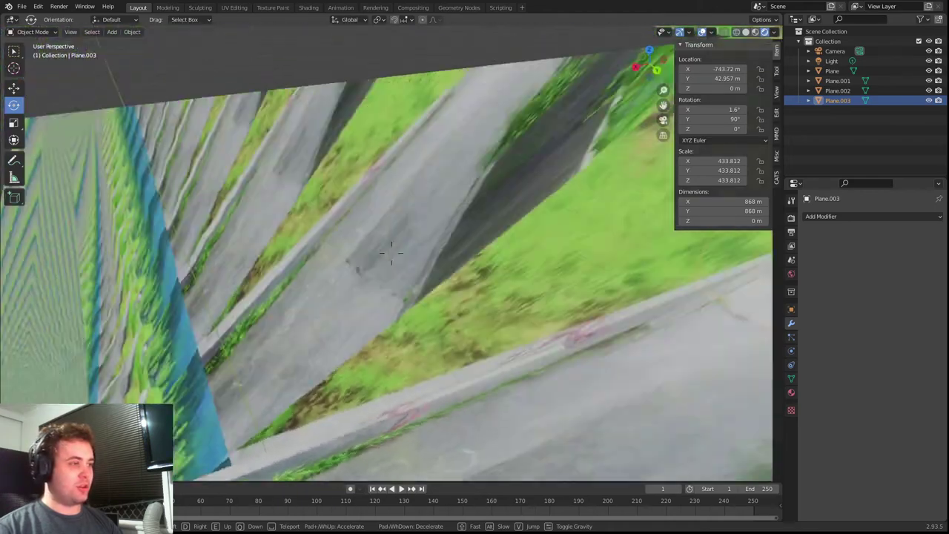
{"action": "key", "text": "w"}
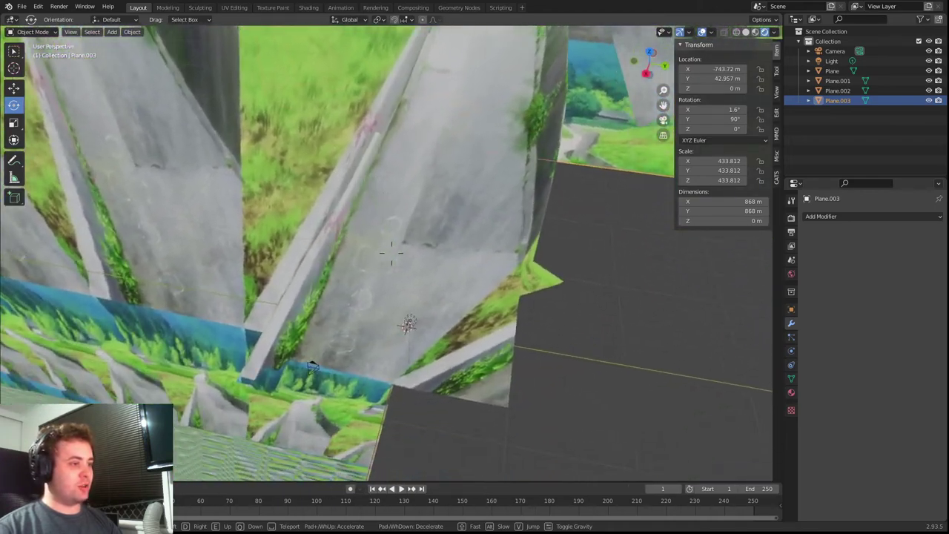
{"action": "key", "text": "s"}
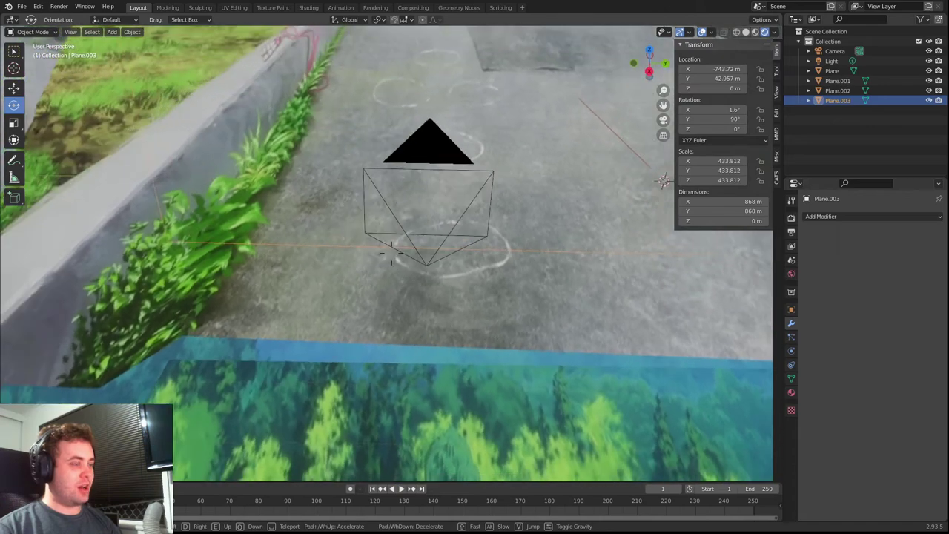
{"action": "left_click", "coordinate": [219, 317]}
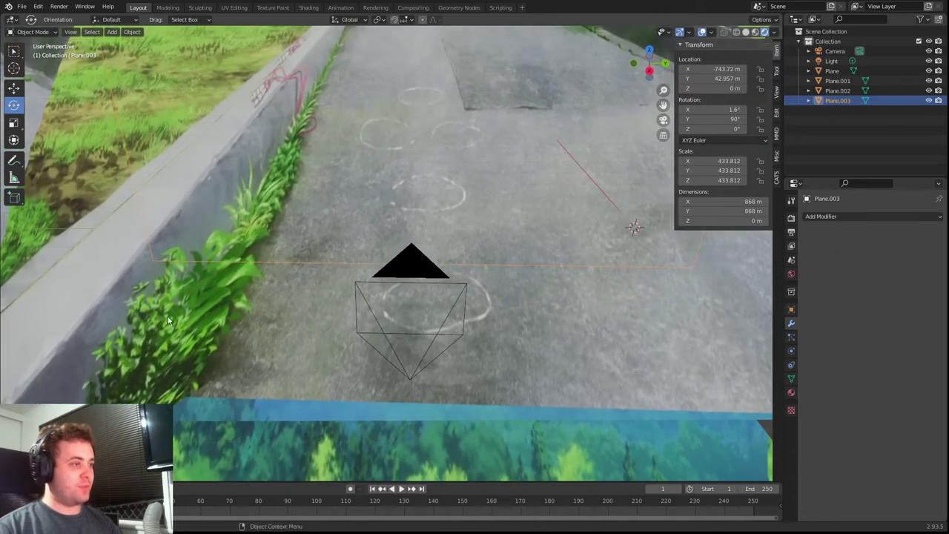
- Fly out from the camera viewpoint to above the road and select the grass field plane to examine its shape
{"action": "key", "text": "KP_0"}
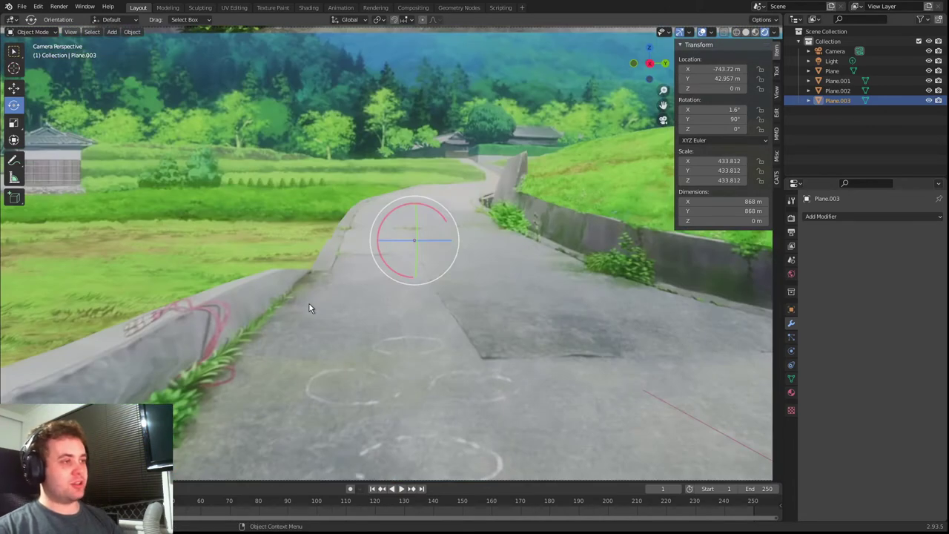
{"action": "key", "text": "shift+grave"}
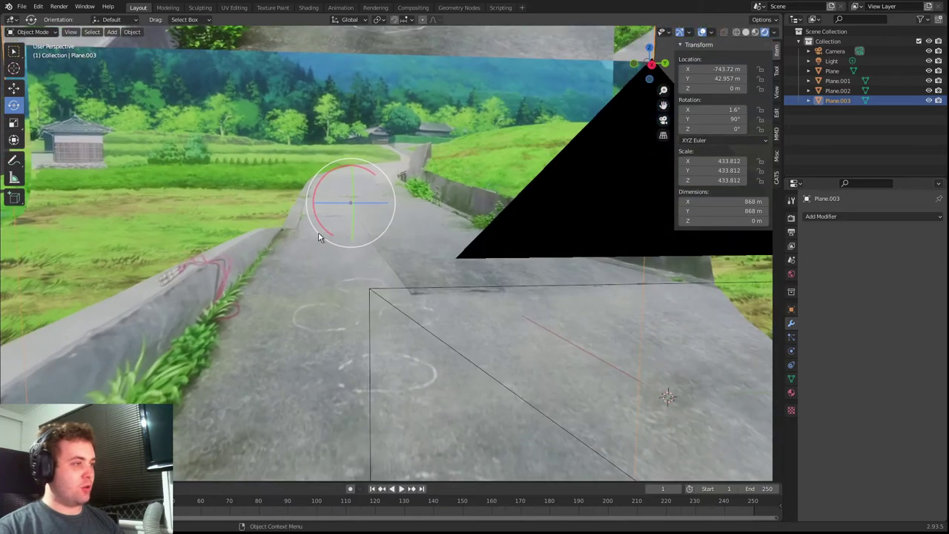
{"action": "key", "text": "w"}
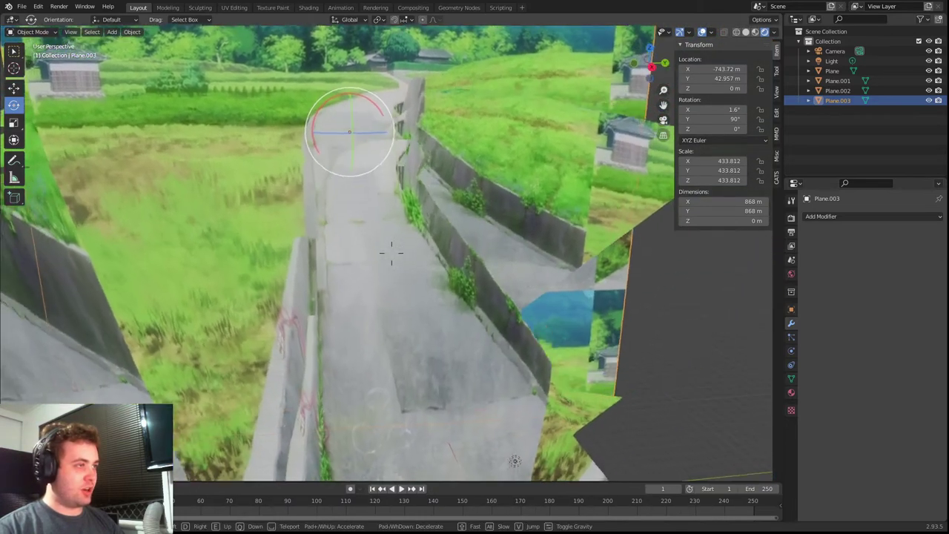
{"action": "key", "text": "s"}
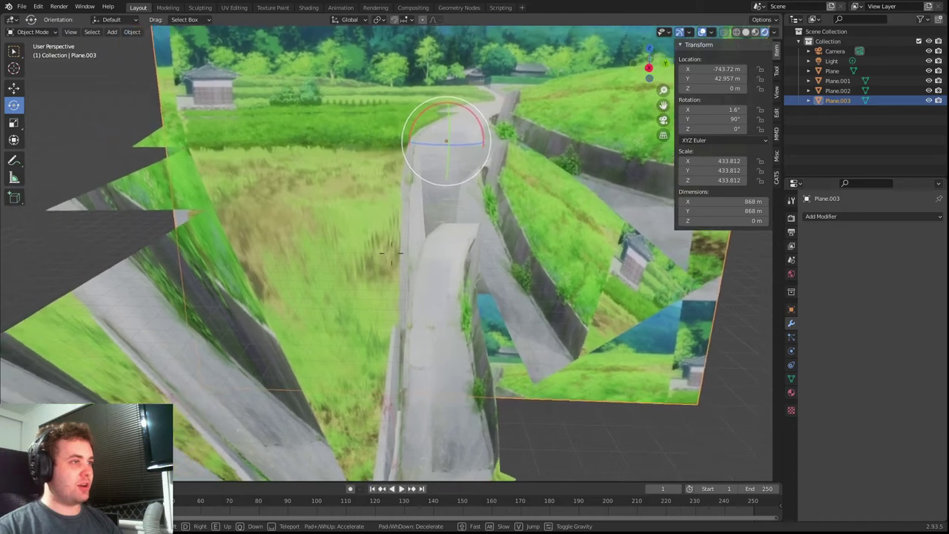
{"action": "left_click", "coordinate": [392, 252]}
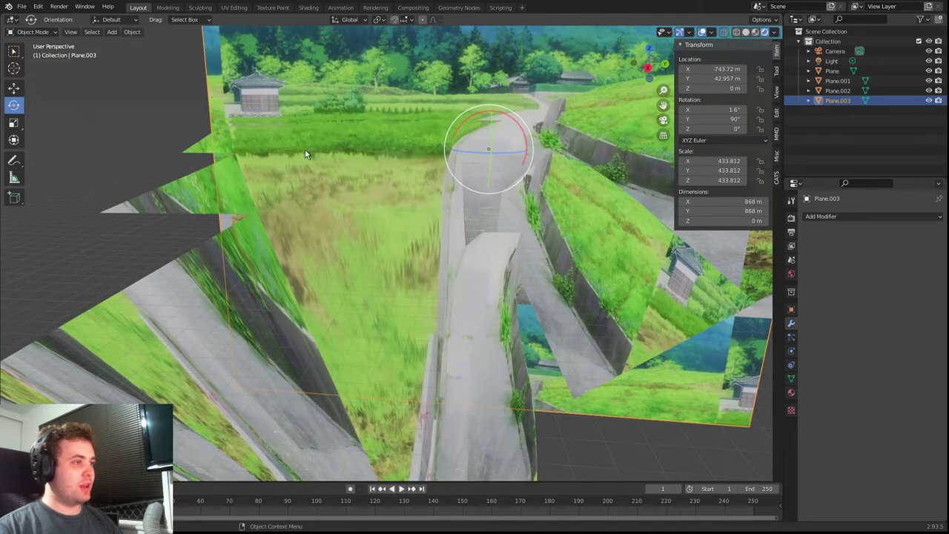
{"action": "left_click", "coordinate": [281, 129]}
{"action": "left_click", "coordinate": [298, 100]}
{"action": "left_click", "coordinate": [278, 189]}
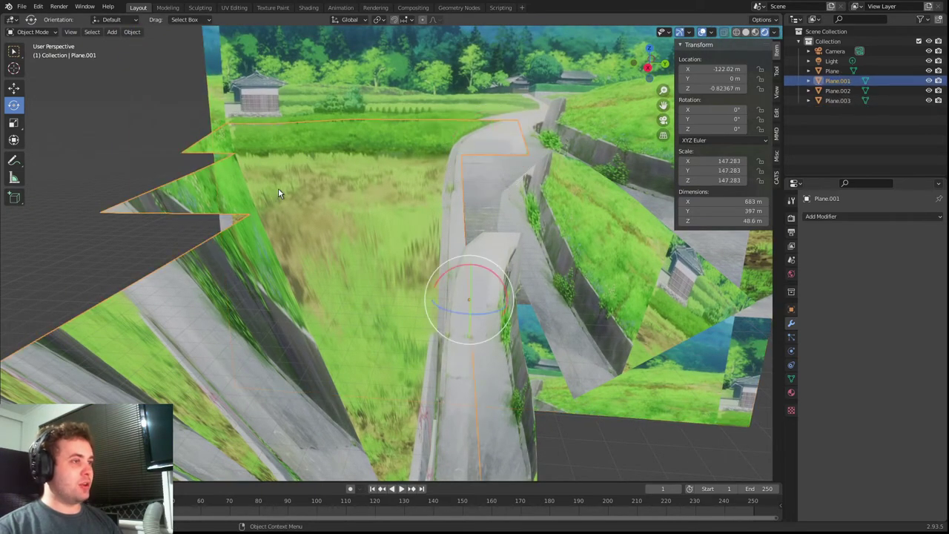
- Select the road plane and examine its raised, sloping geometry from the side
{"action": "left_click", "coordinate": [480, 291]}
{"action": "key", "text": "shift+grave"}
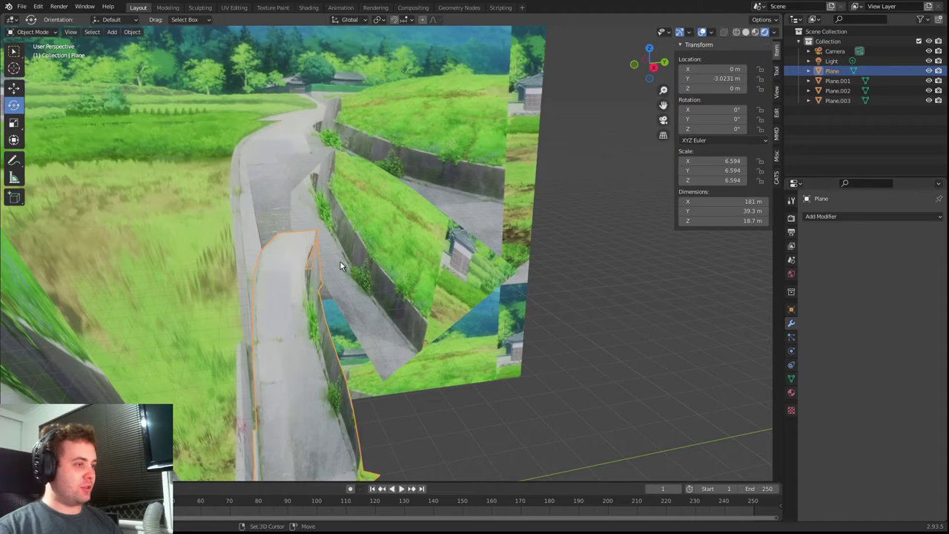
{"action": "key", "text": "w"}
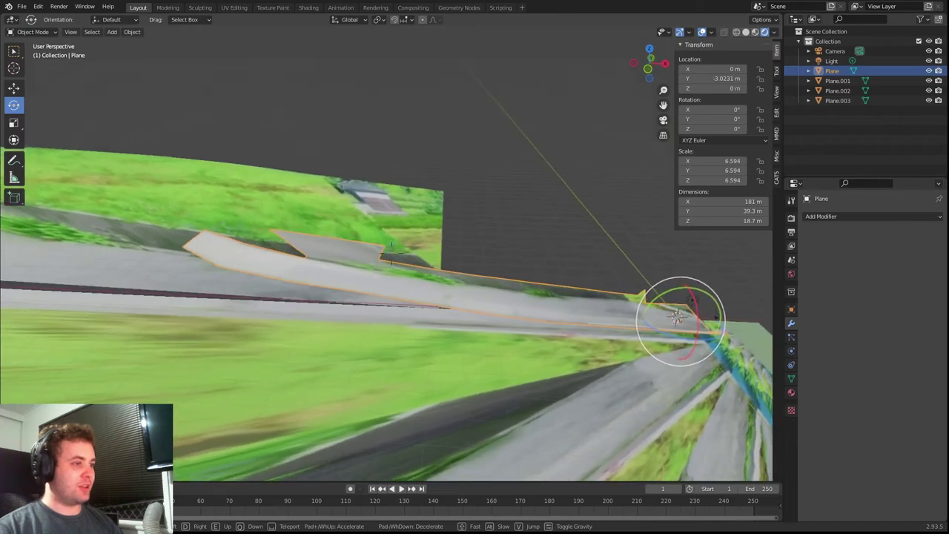
{"action": "left_click", "coordinate": [610, 326]}
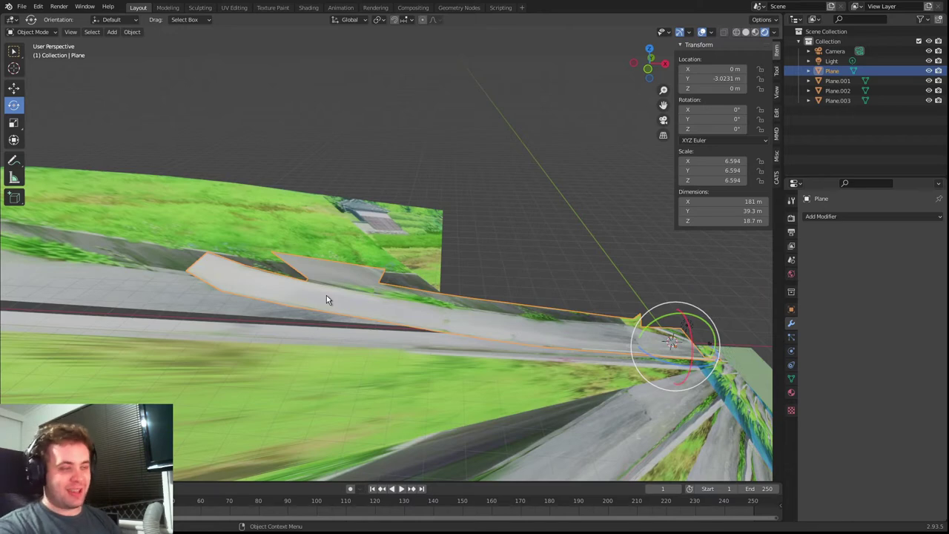
- Return to the camera view, select the backdrop plane and walk along the road to examine how the projected scene shifts
{"action": "key", "text": "KP_0"}
{"action": "left_click", "coordinate": [394, 190]}
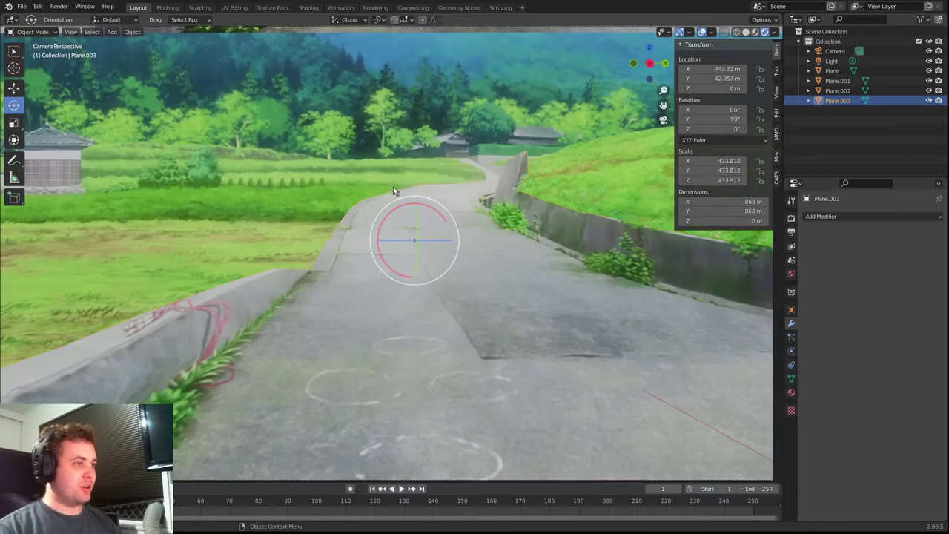
{"action": "key", "text": "shift"}
{"action": "key", "text": "shift+grave"}
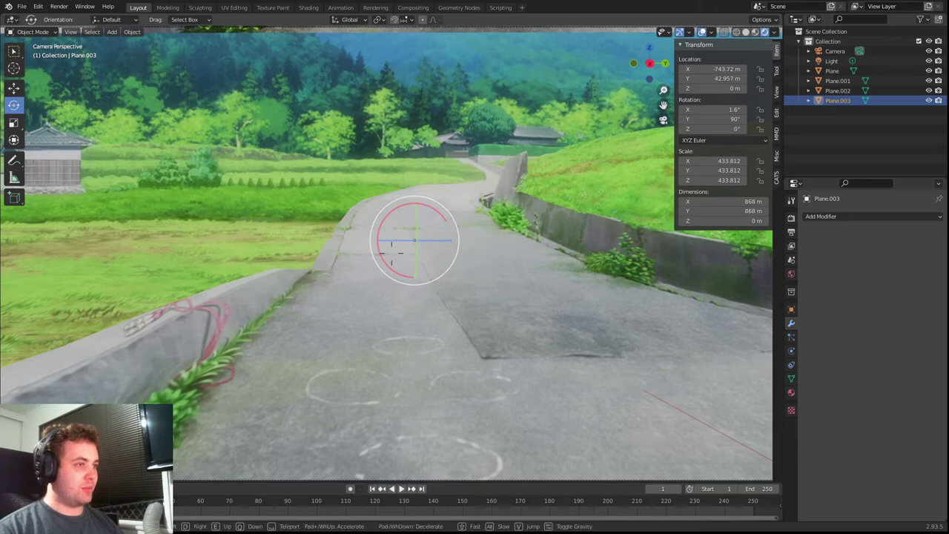
{"action": "key", "text": "w"}
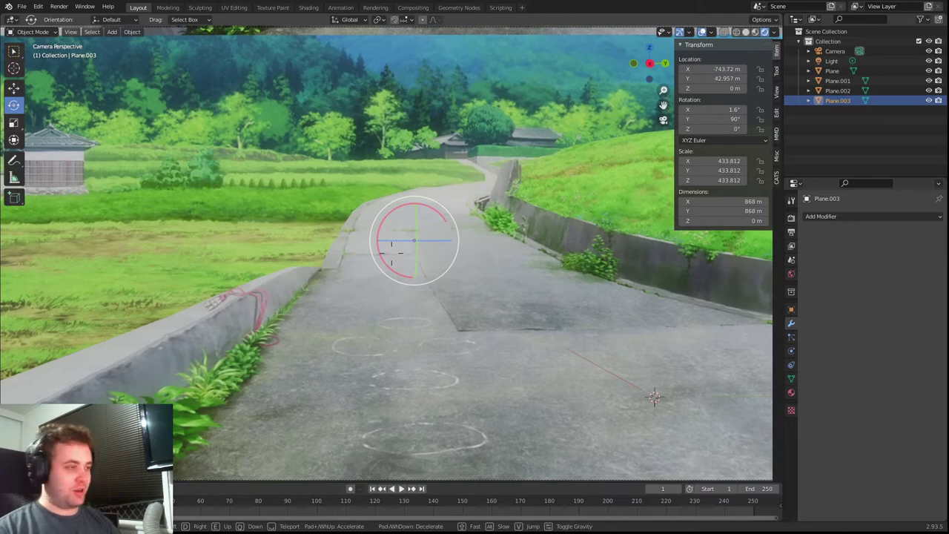
{"action": "key", "text": "w"}
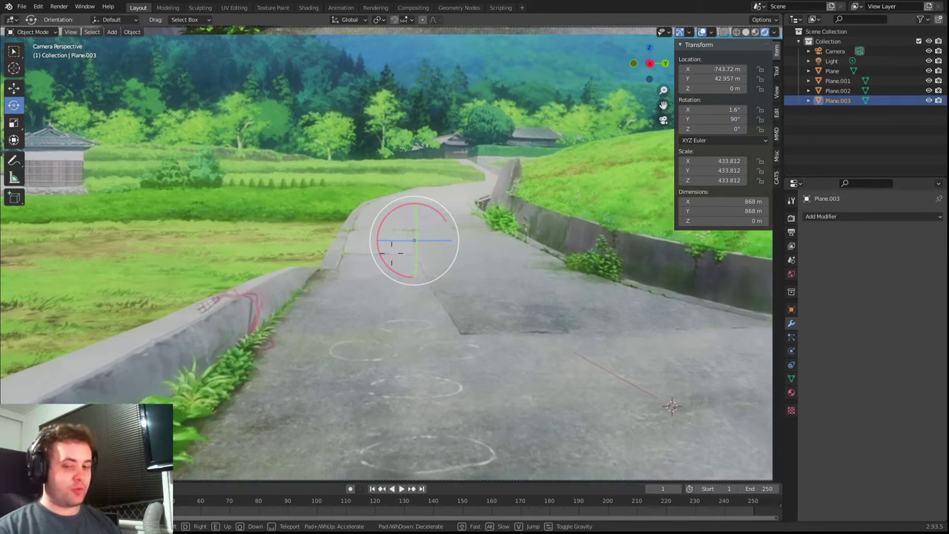
{"action": "key", "text": "w"}
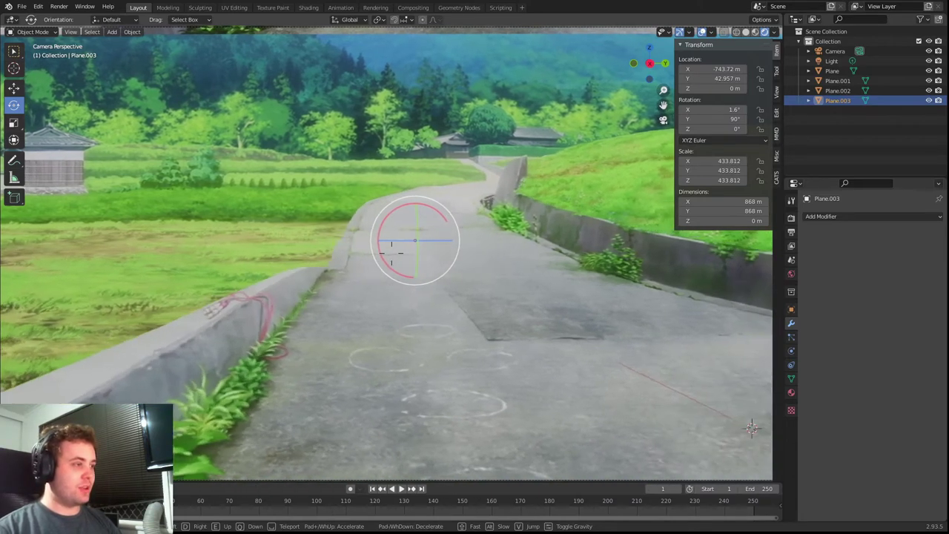
{"action": "key", "text": "w"}
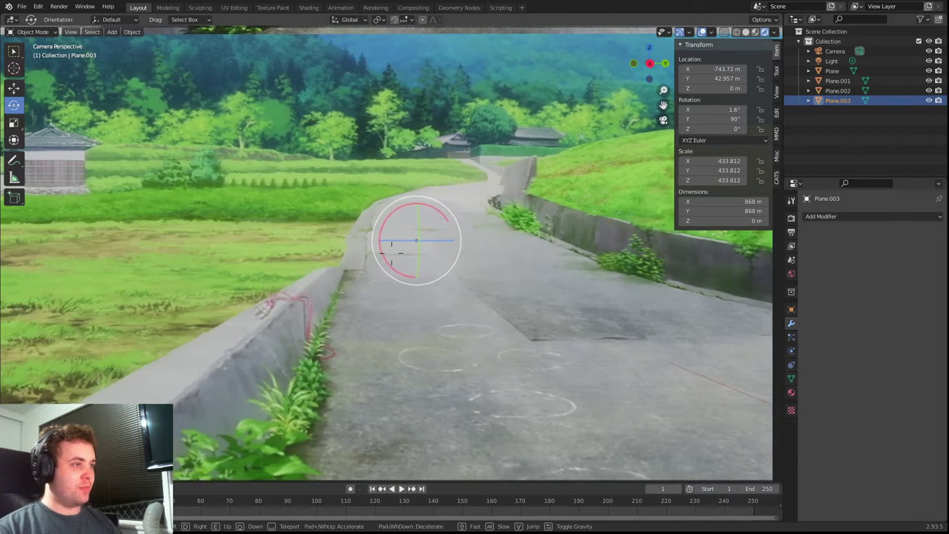
{"action": "key", "text": "d"}
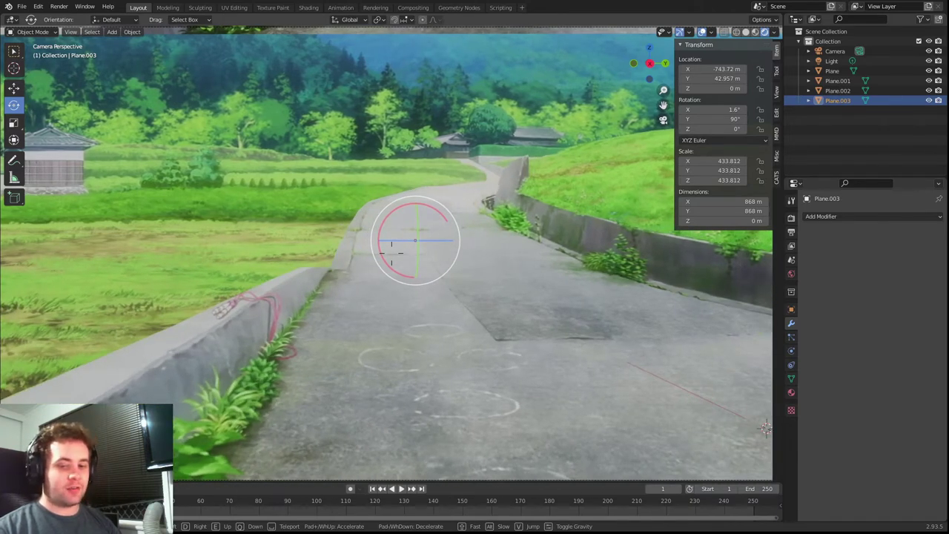
{"action": "key", "text": "w"}
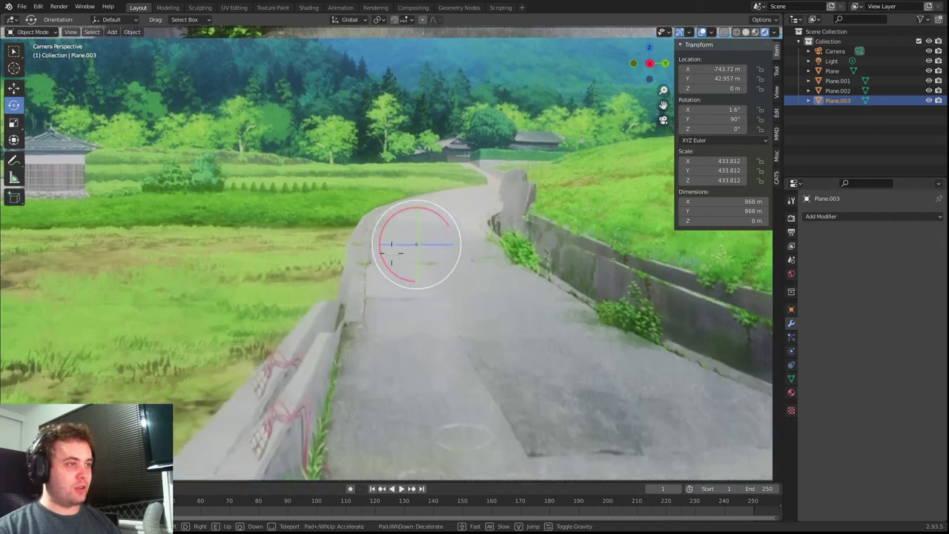
- View the road from above, then move over the roadside wall beside the field to examine its duplicated projection
{"action": "key", "text": "s"}
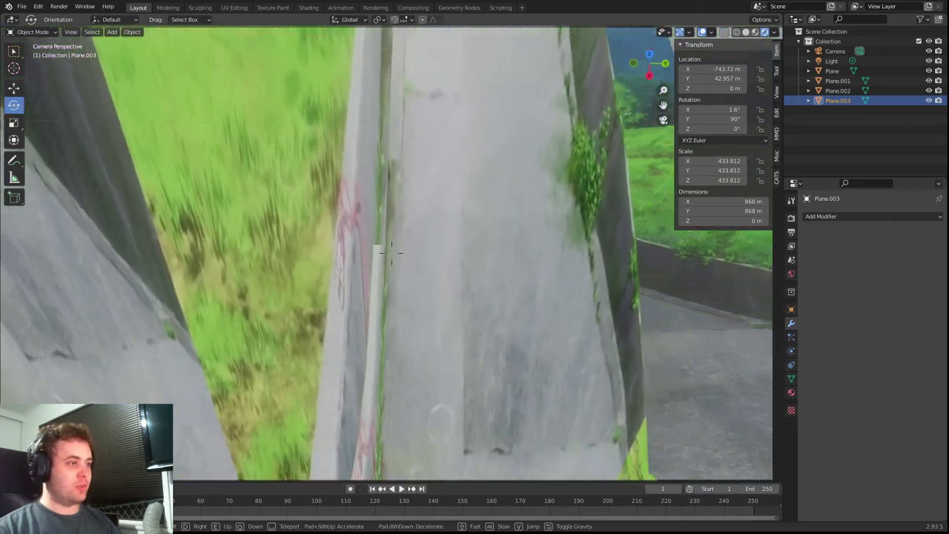
{"action": "key", "text": "s"}
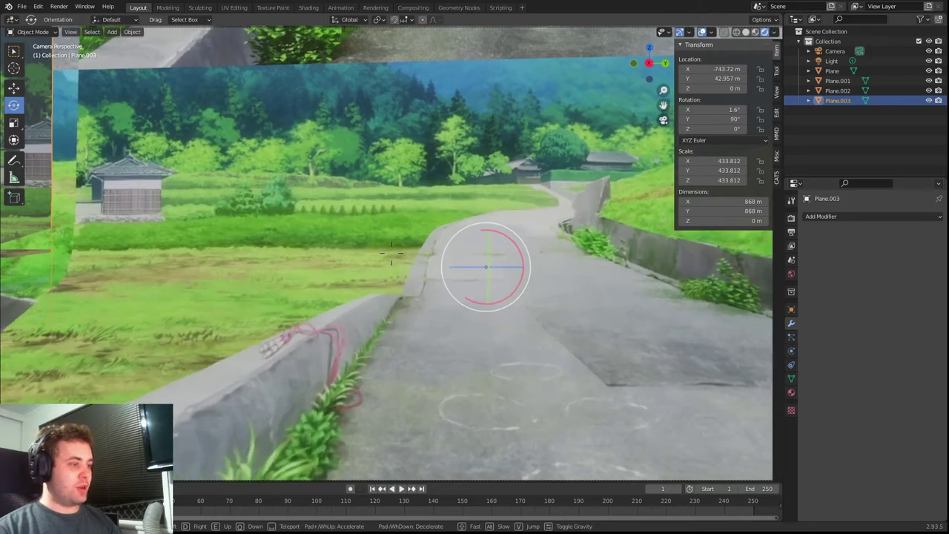
{"action": "key", "text": "a"}
{"action": "left_click", "coordinate": [391, 253]}
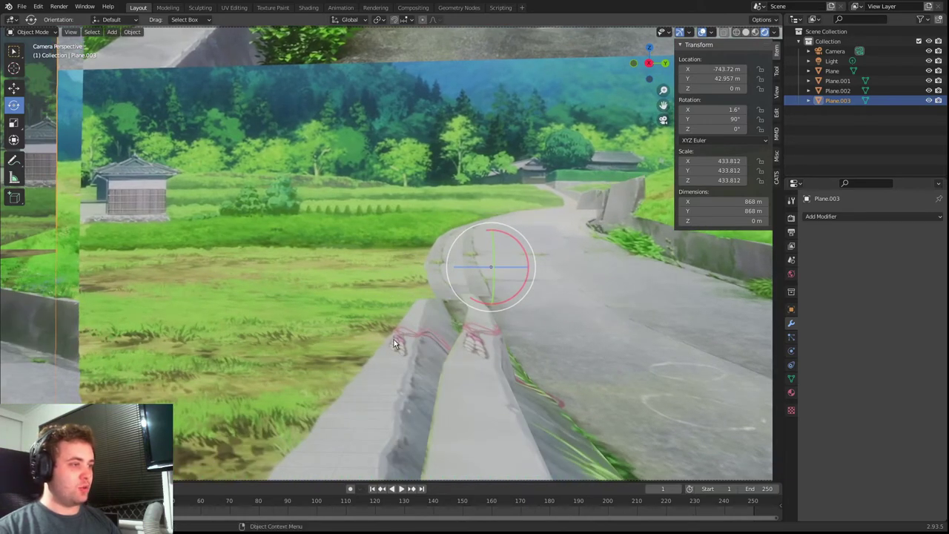
- Walk back onto the road and over to the roadside wall again to compare the projection from both viewpoints
{"action": "key", "text": "shift+grave"}
{"action": "key", "text": "d"}
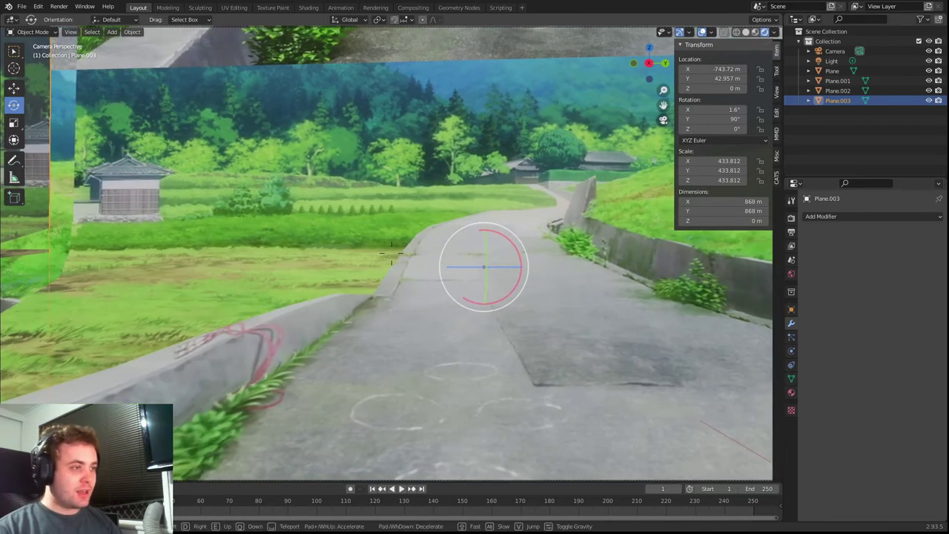
{"action": "key", "text": "w"}
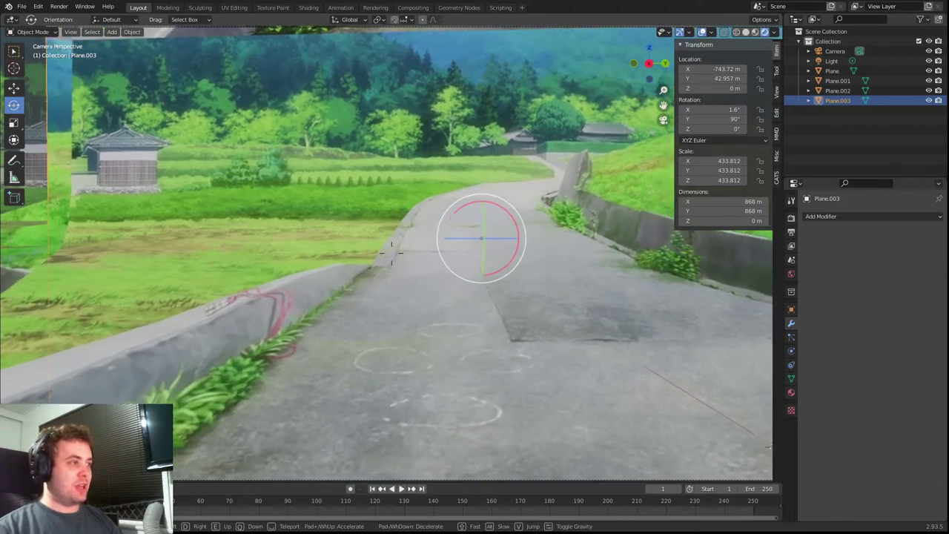
{"action": "left_click", "coordinate": [392, 253]}
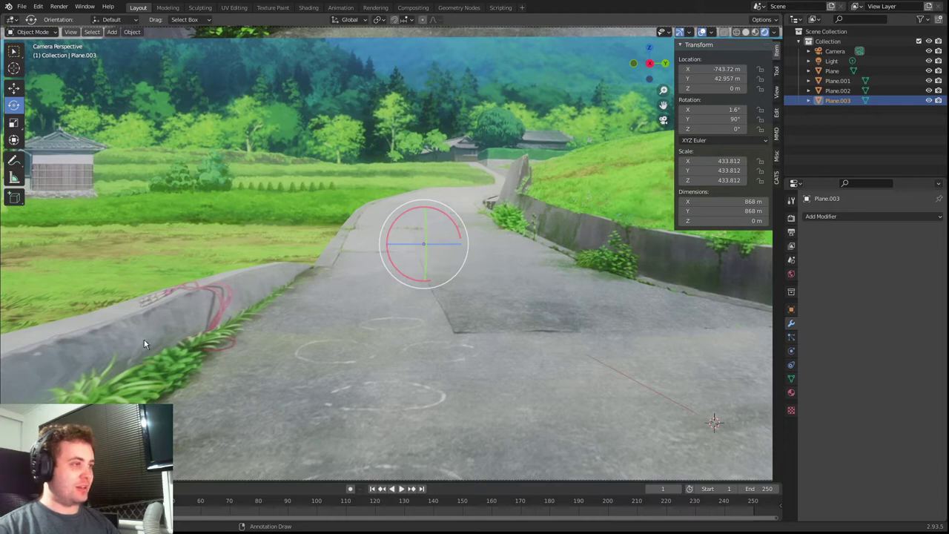
{"action": "key", "text": "shift+grave"}
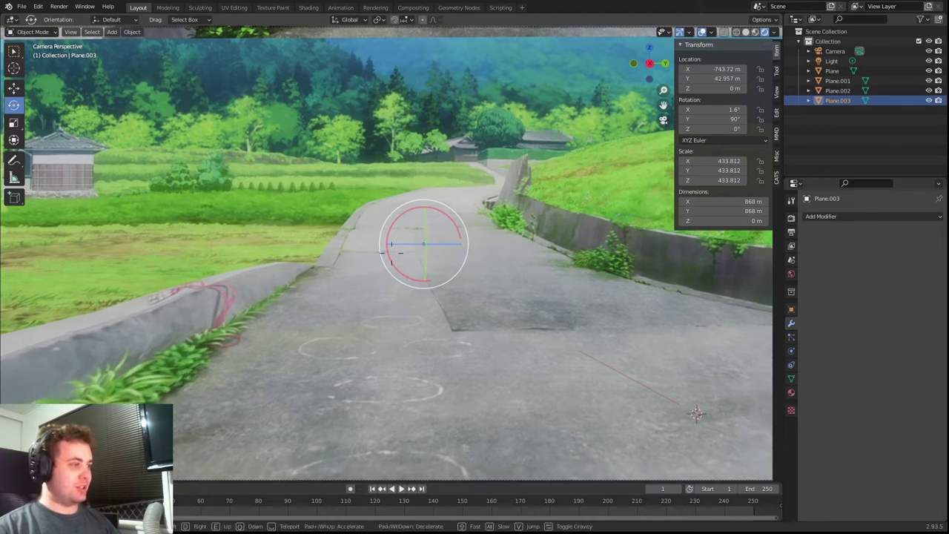
{"action": "key", "text": "w"}
{"action": "left_click", "coordinate": [366, 256]}
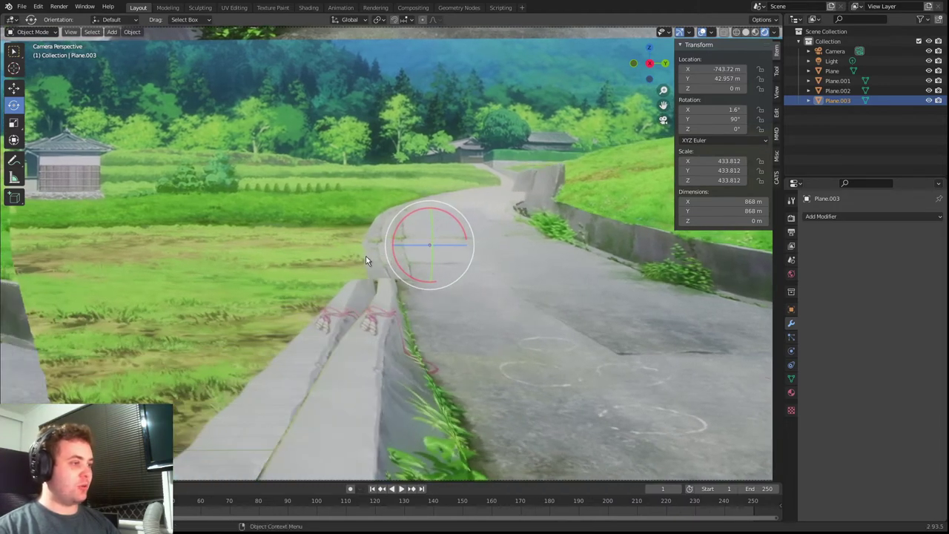
- Select the grass field plane and walk from the roadside wall back to the middle of the road
{"action": "left_click", "coordinate": [360, 315]}
{"action": "key", "text": "shift+grave"}
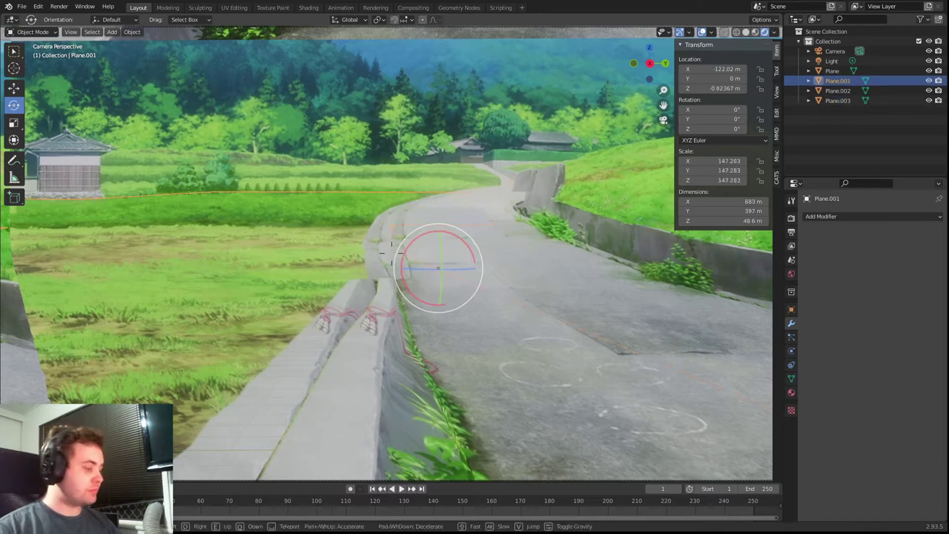
{"action": "key", "text": "d"}
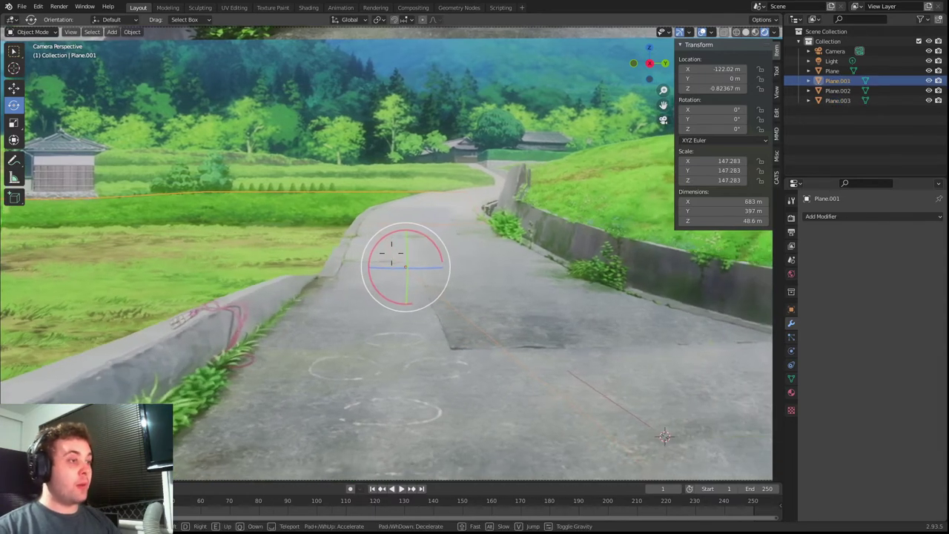
{"action": "key", "text": "w"}
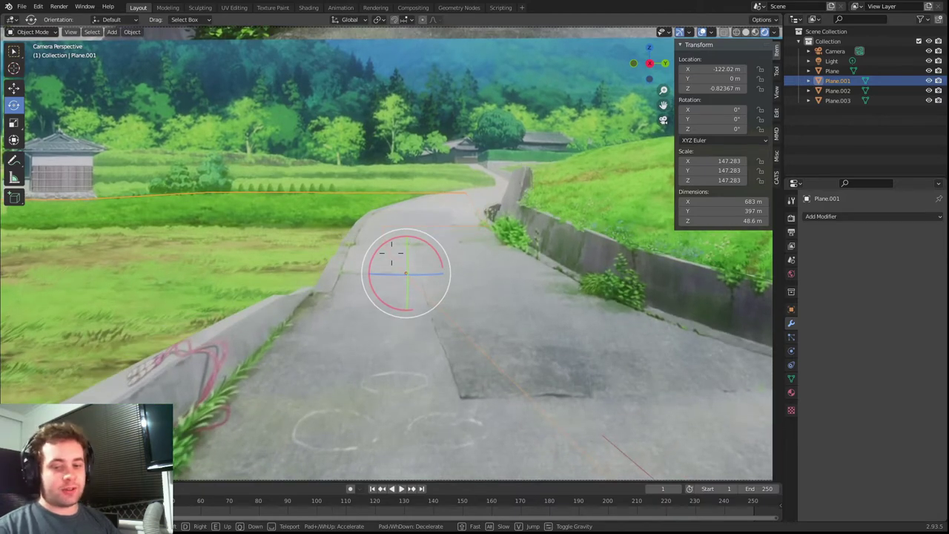
{"action": "left_click", "coordinate": [392, 253]}
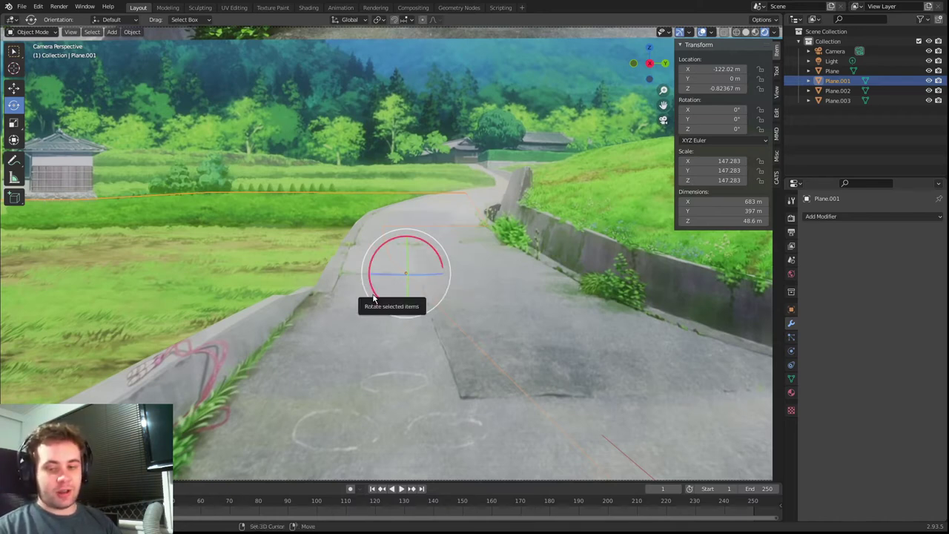
- Walk the camera forward and back along the road and look up at the repeated backdrop to examine the projection's limits
{"action": "key", "text": "shift+grave"}
{"action": "key", "text": "w"}
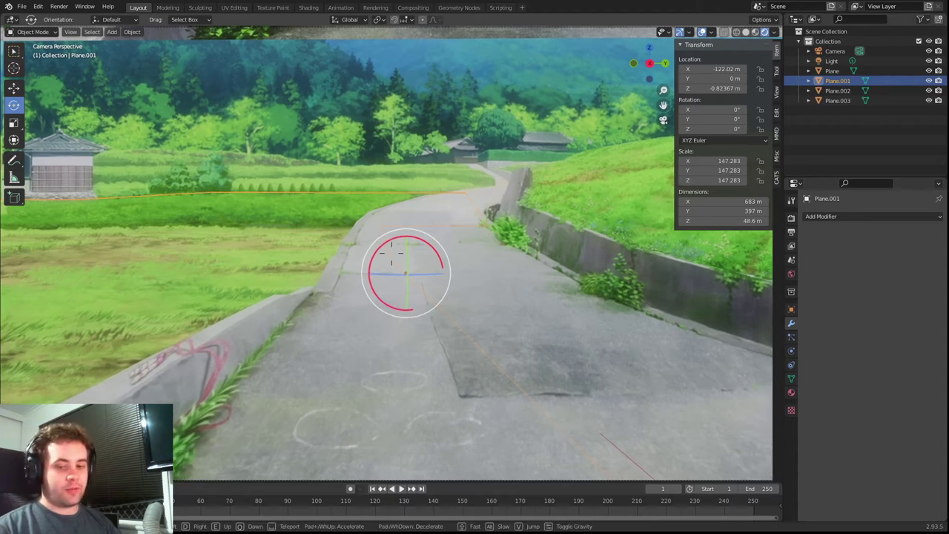
{"action": "key", "text": "w"}
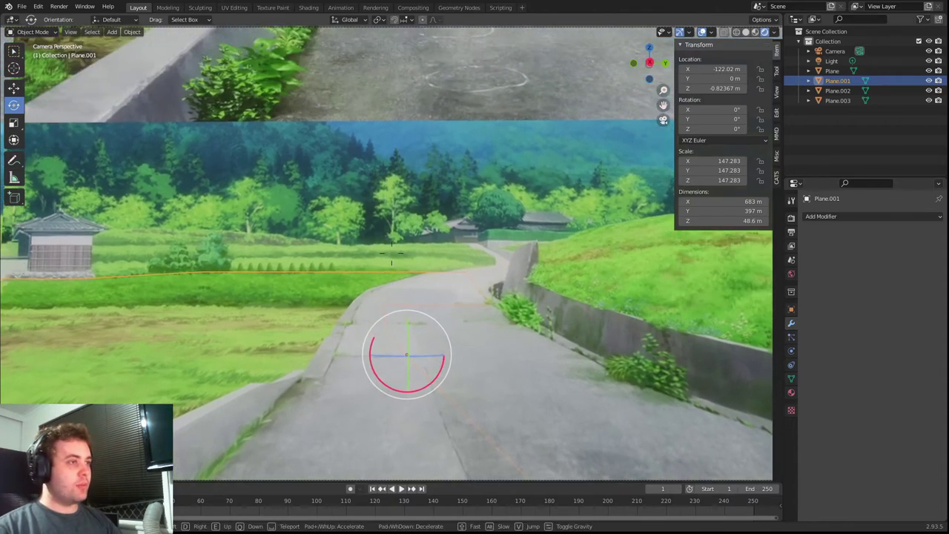
{"action": "key", "text": "w"}
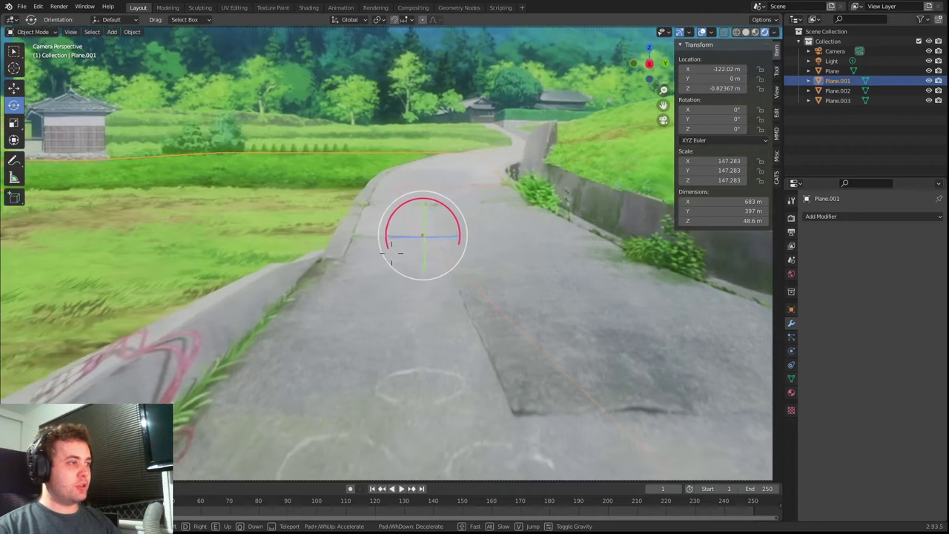
{"action": "key", "text": "w"}
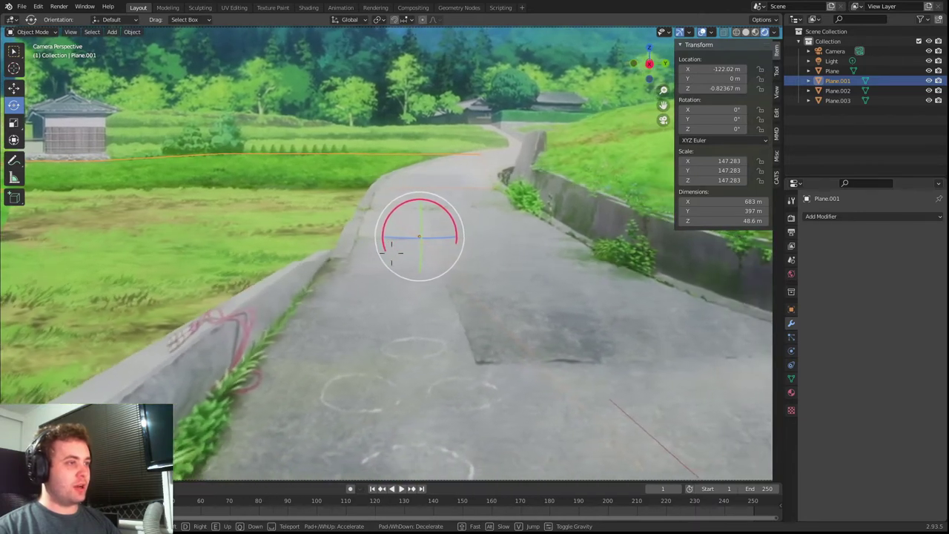
{"action": "key", "text": "w"}
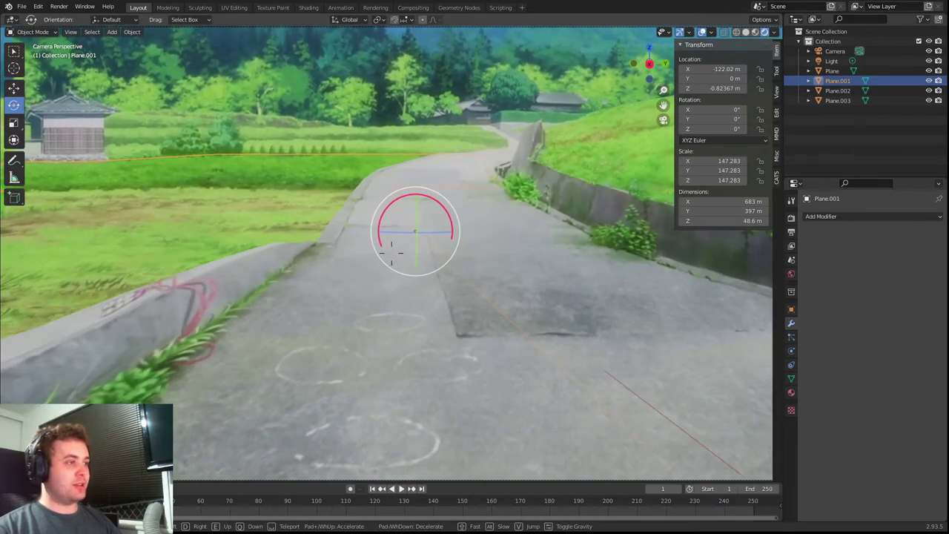
{"action": "left_click", "coordinate": [392, 252]}
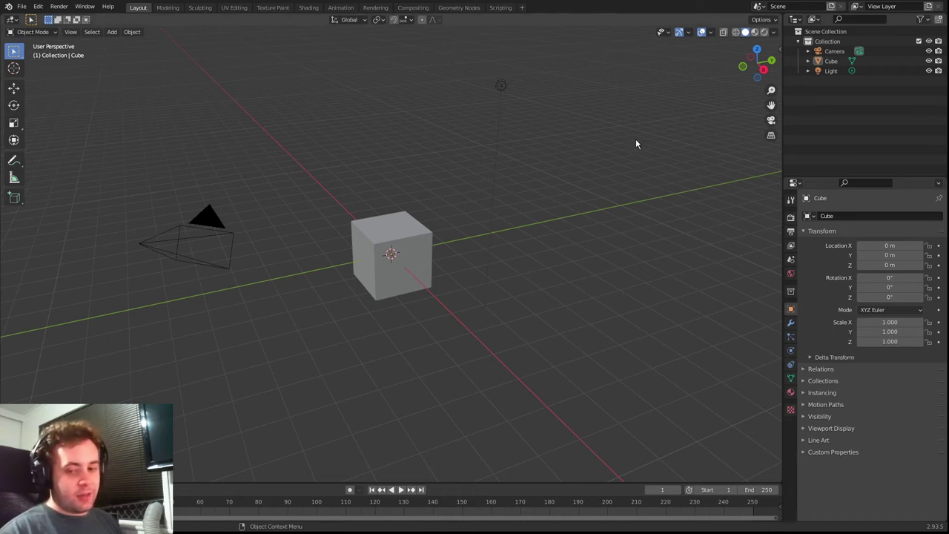
- Select the camera in the new scene, enable its background images and add AOTBG.png as the background
{"action": "left_click", "coordinate": [839, 52]}
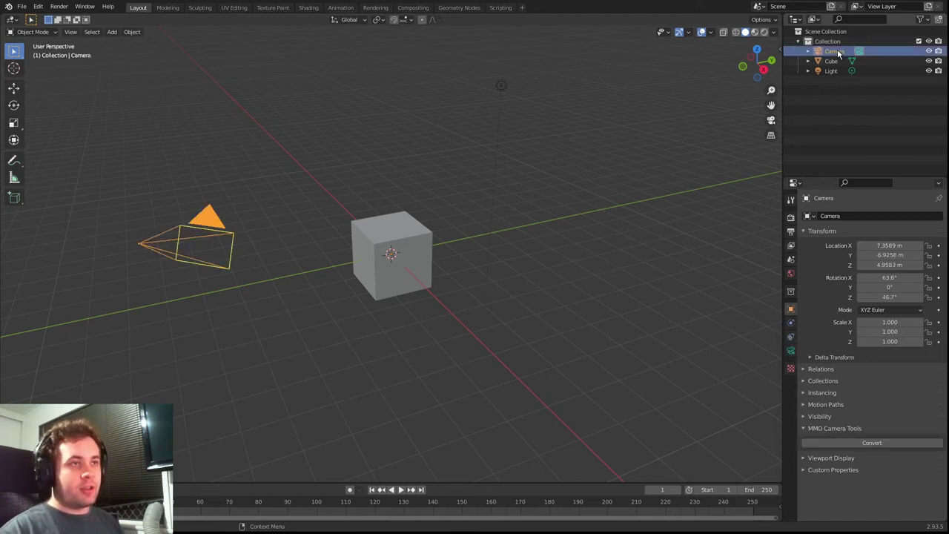
{"action": "left_click", "coordinate": [791, 352]}
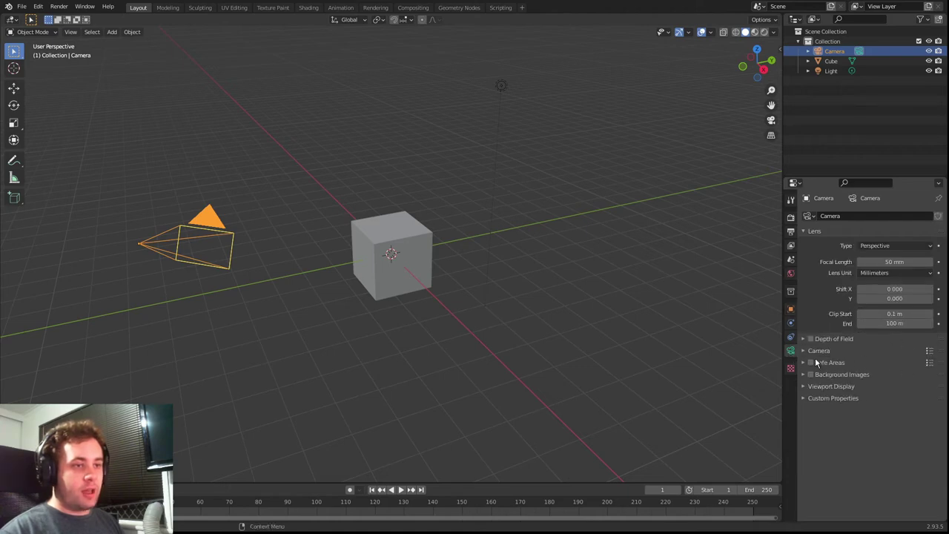
{"action": "left_click", "coordinate": [808, 375]}
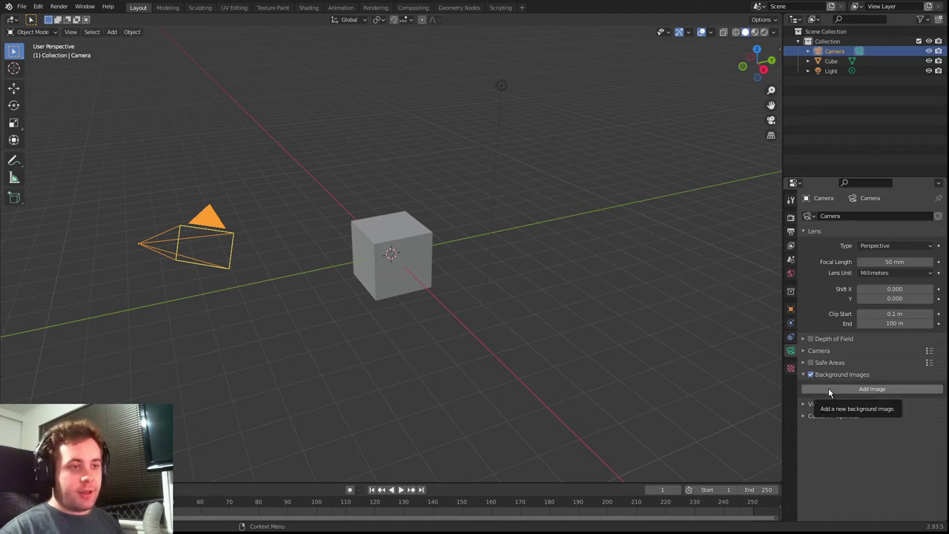
{"action": "left_click", "coordinate": [828, 387]}
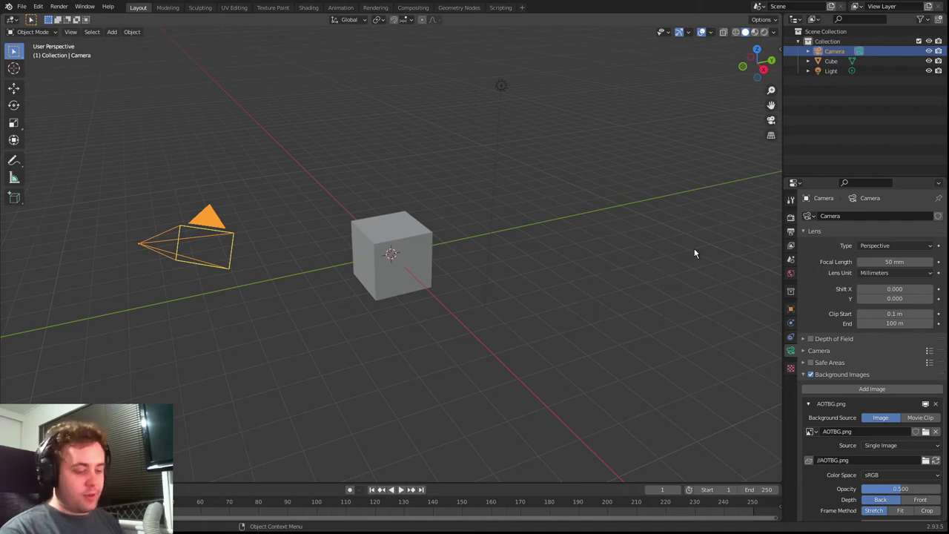
- Look through the camera and reposition it in walk mode so the cube faces the view near the middle of the grassland background
{"action": "key", "text": "KP_0"}
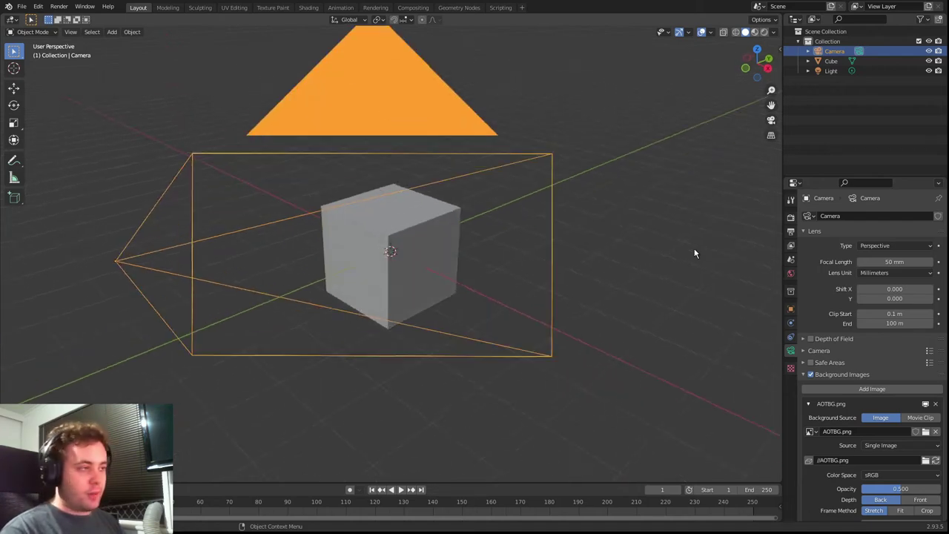
{"action": "scroll", "coordinate": [531, 239], "scroll_direction": "up", "scroll_amount": 2}
{"action": "scroll", "coordinate": [530, 238], "scroll_direction": "up", "scroll_amount": 1}
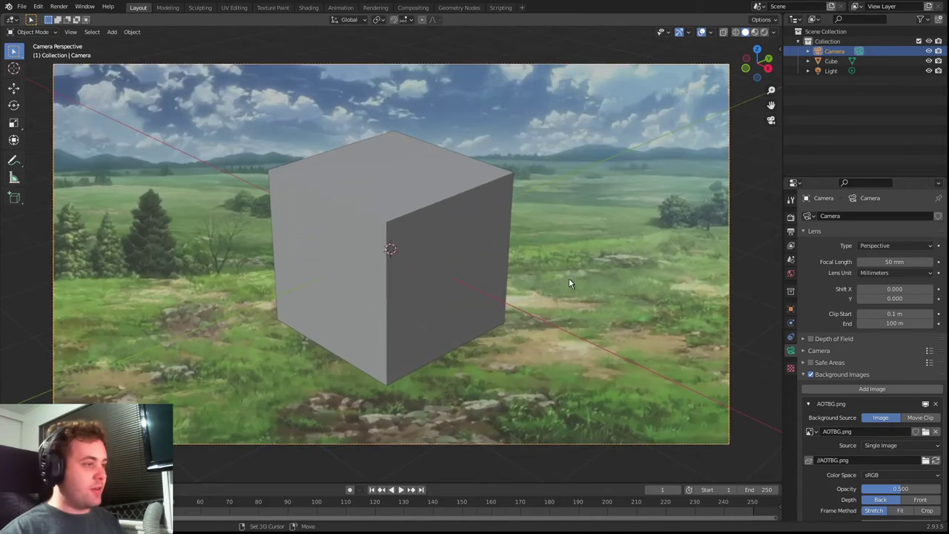
{"action": "key", "text": "shift+grave"}
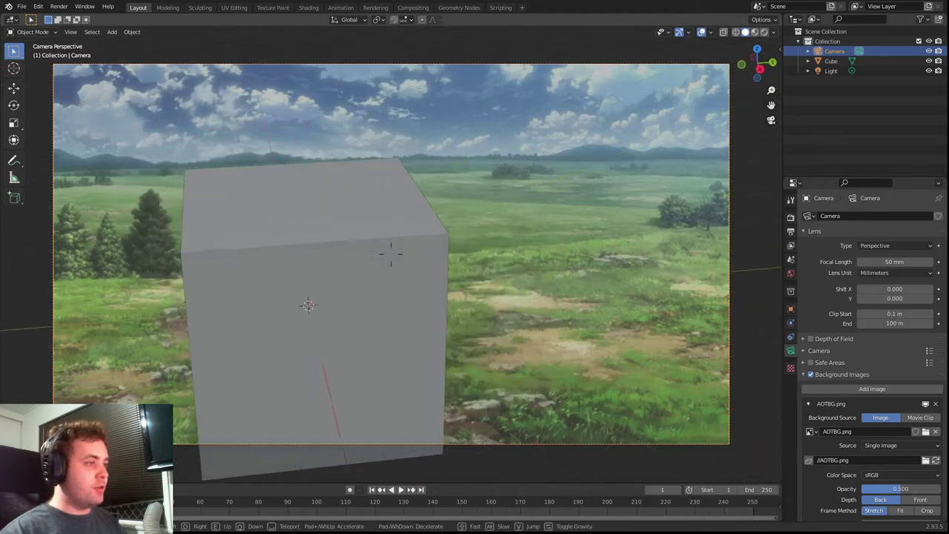
{"action": "key", "text": "s"}
{"action": "mouse_move", "coordinate": [391, 254]}
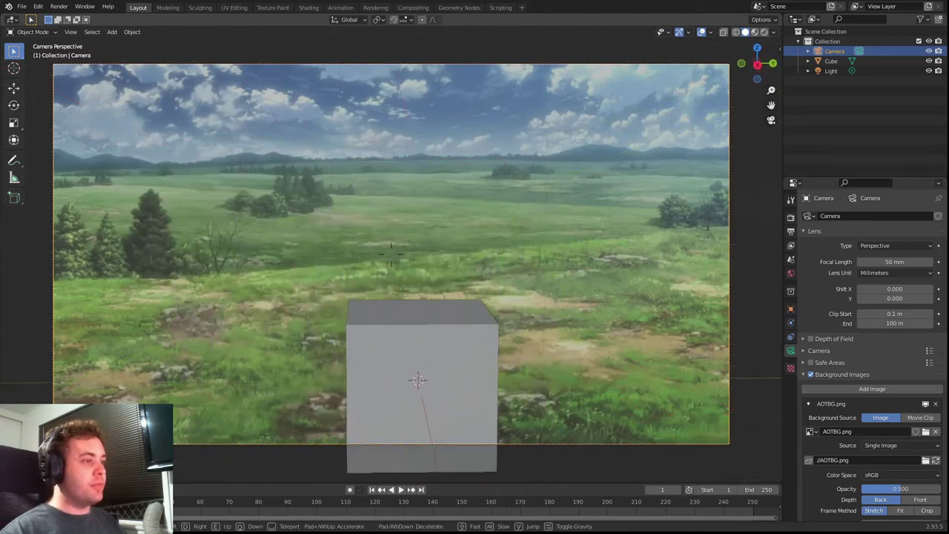
{"action": "left_click", "coordinate": [391, 255]}
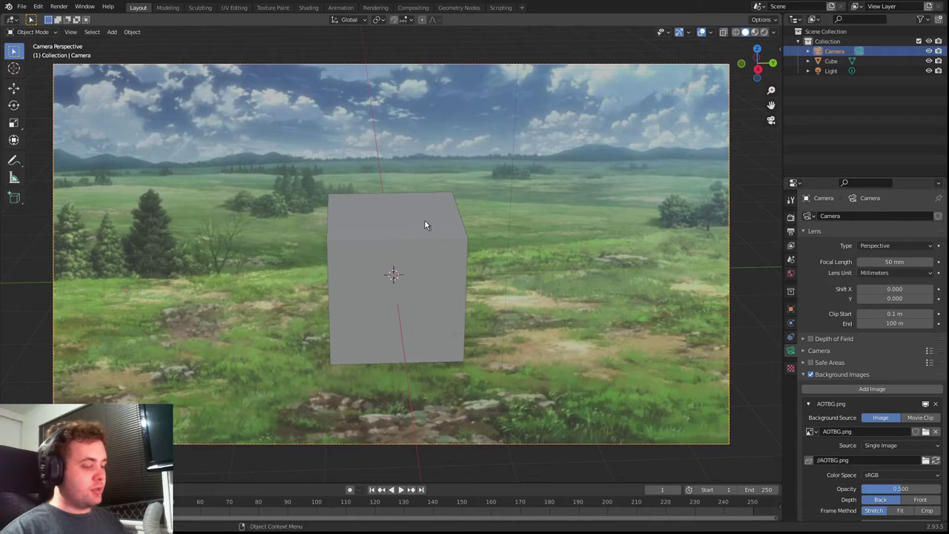
- Replace the cube with a mesh plane scaled up to about 6 times its size, covering the ground area
{"action": "left_click", "coordinate": [409, 268]}
{"action": "key", "text": "Delete"}
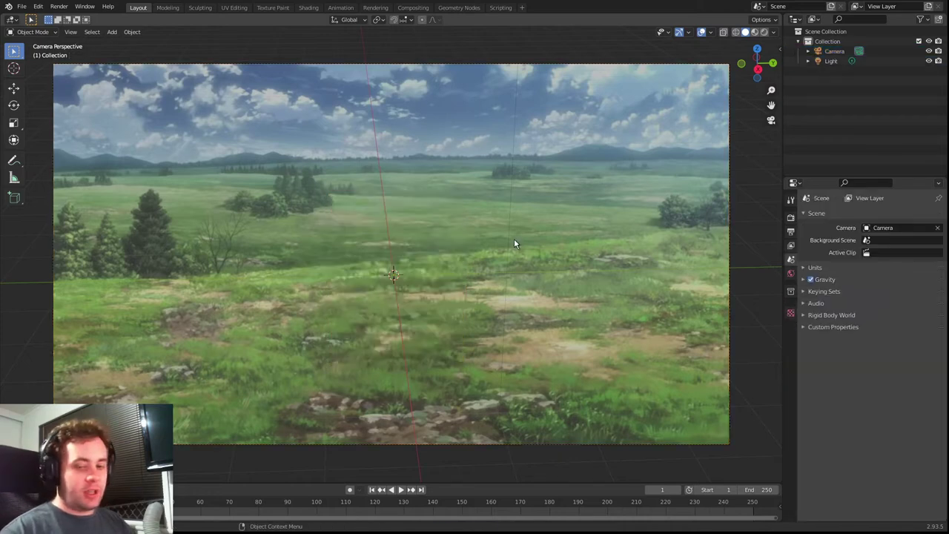
{"action": "left_click", "coordinate": [110, 33]}
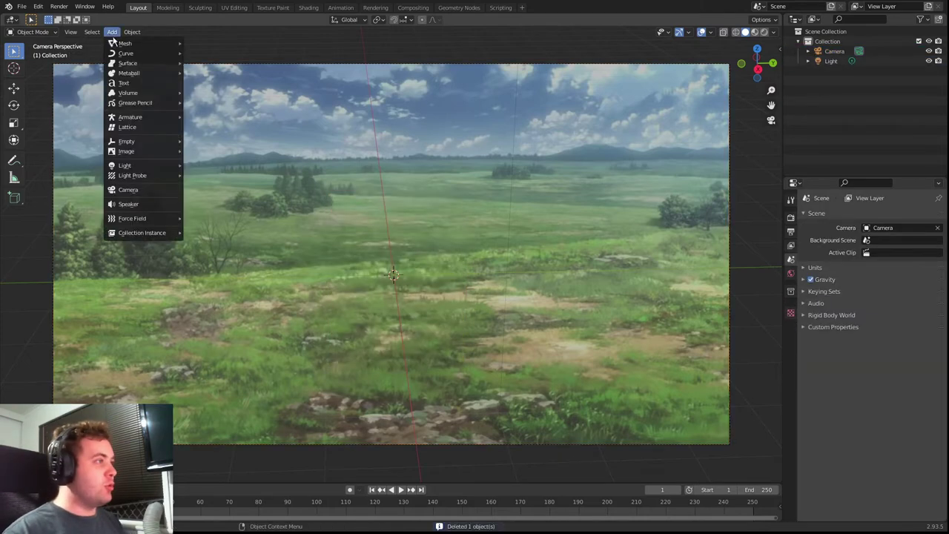
{"action": "mouse_move", "coordinate": [119, 43]}
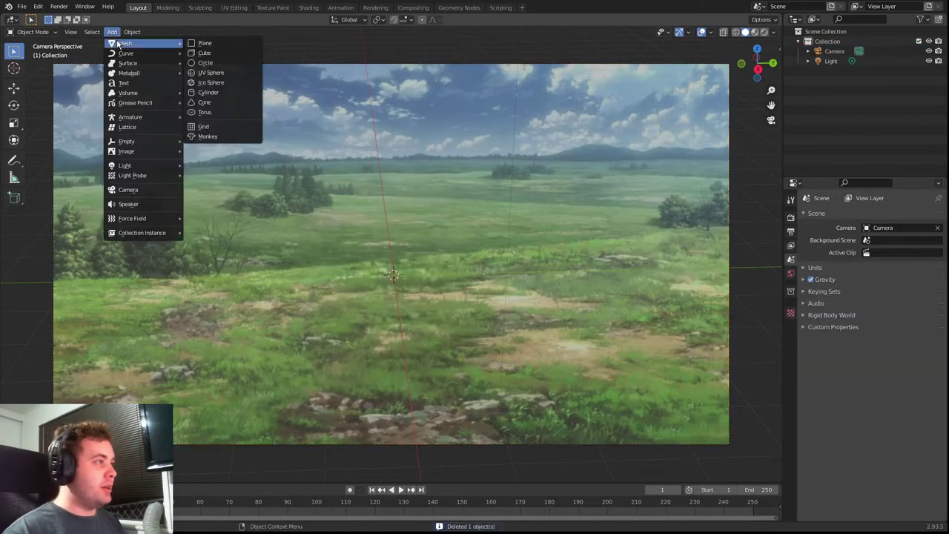
{"action": "left_click", "coordinate": [205, 43]}
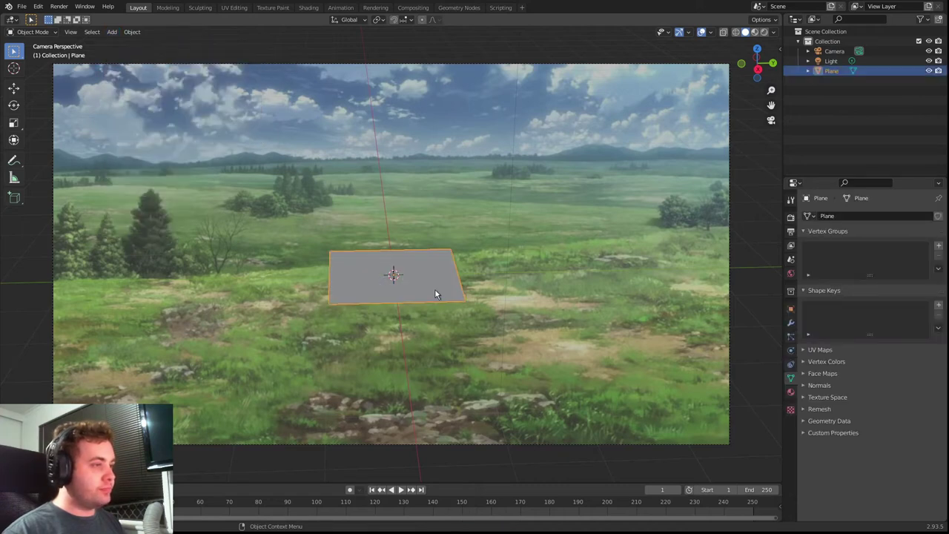
{"action": "key", "text": "s"}
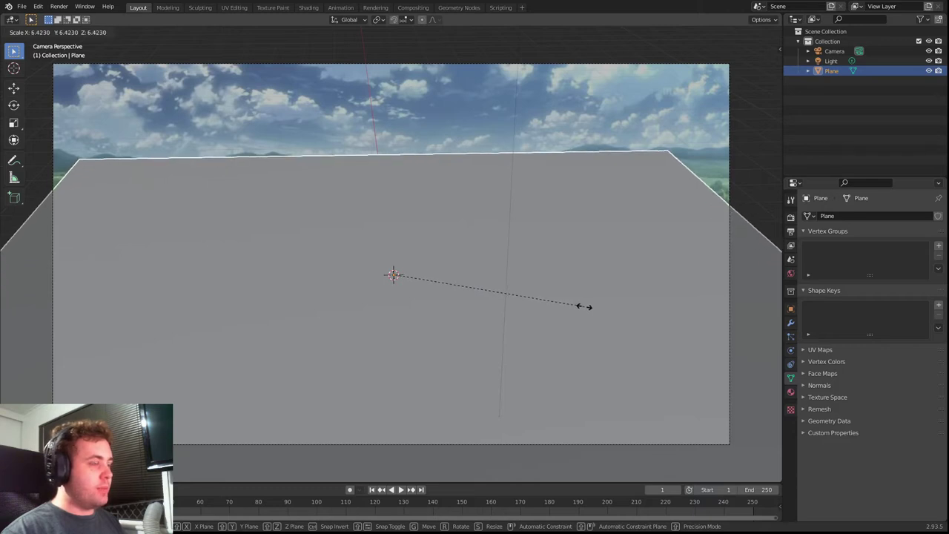
{"action": "left_click", "coordinate": [584, 306]}
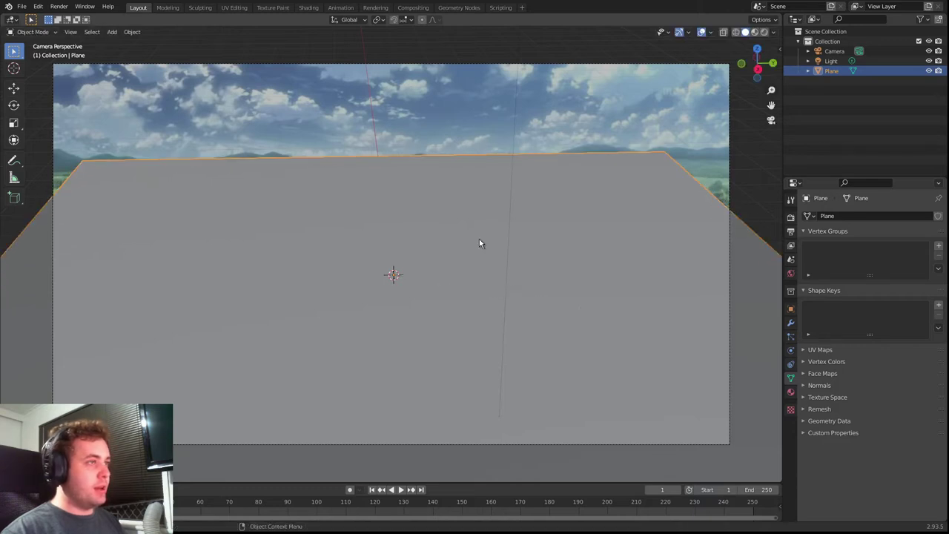
- Bring the plane into the Modeling workspace with nothing selected and show it in wireframe through the camera view
{"action": "left_click", "coordinate": [167, 8]}
{"action": "key", "text": "alt+a"}
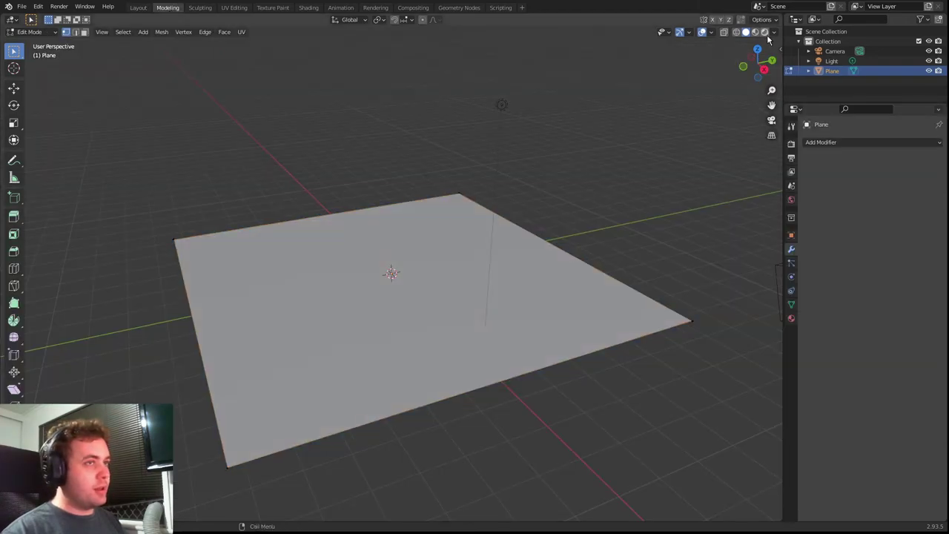
{"action": "left_click", "coordinate": [736, 32]}
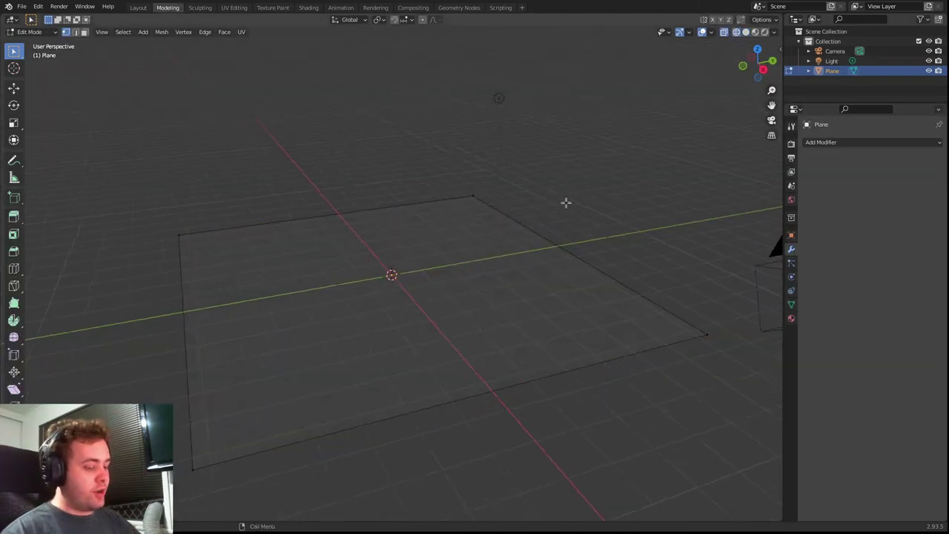
{"action": "key", "text": "KP_0"}
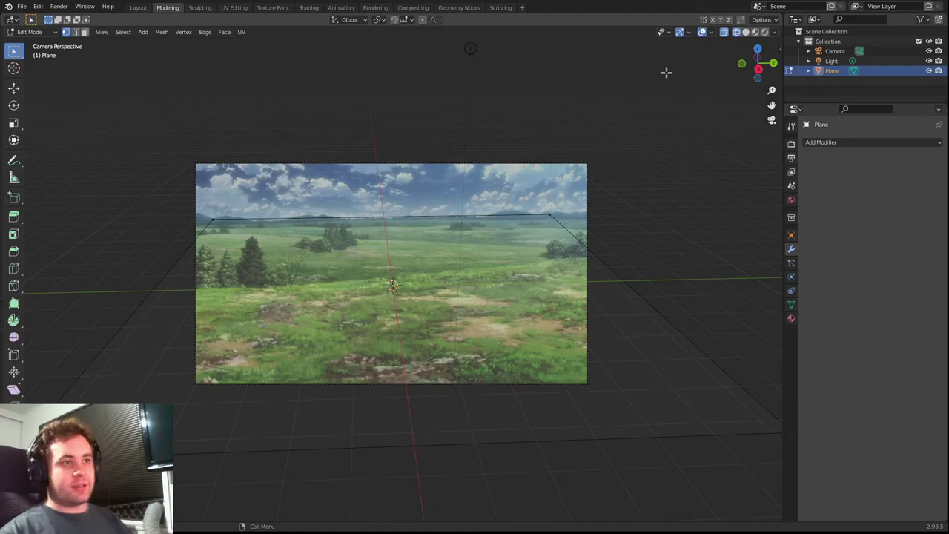
- Set the viewport's clip end distance to 10000 m
{"action": "left_click", "coordinate": [779, 47]}
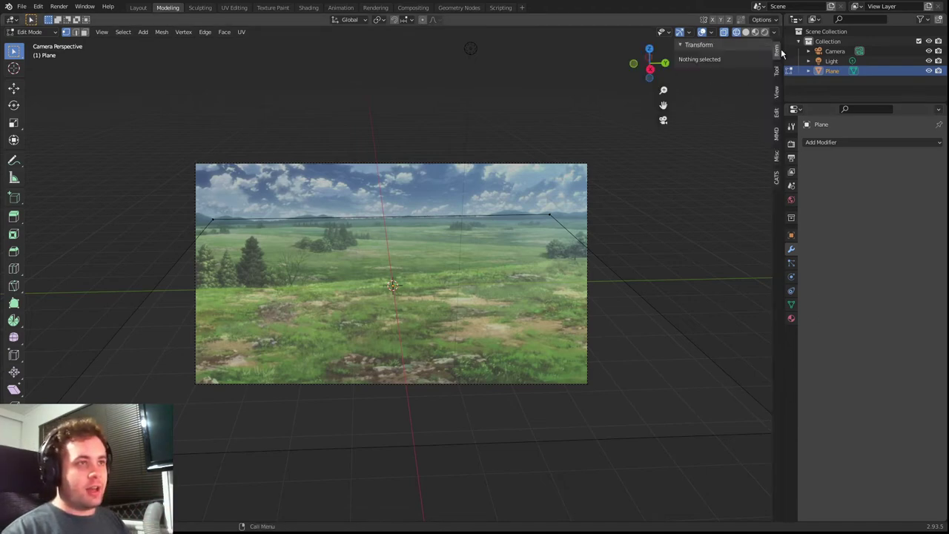
{"action": "left_click", "coordinate": [774, 89]}
{"action": "left_click", "coordinate": [739, 80]}
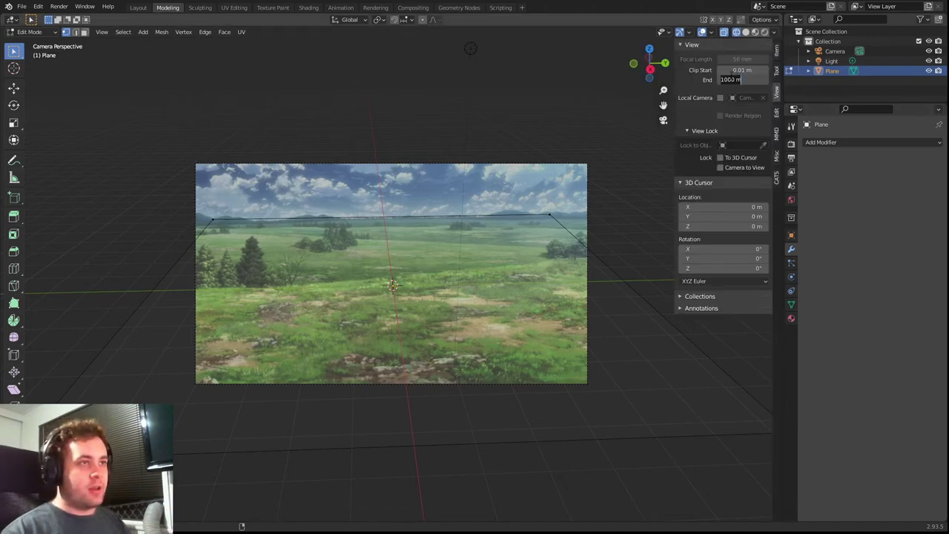
{"action": "type", "text": "0"}
{"action": "key", "text": "Return"}
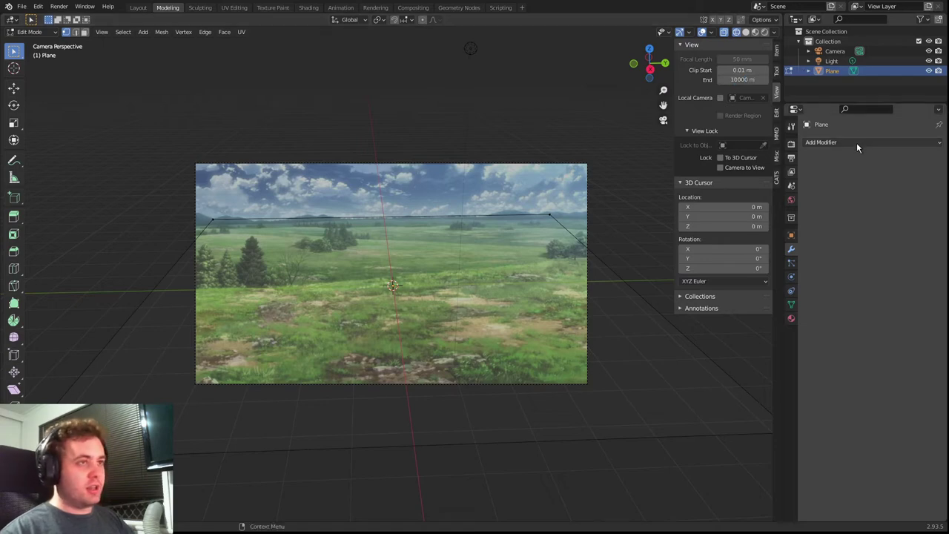
- Return to Object Mode, select the camera and set its lens clip end to 10000 m
{"action": "left_click", "coordinate": [833, 51]}
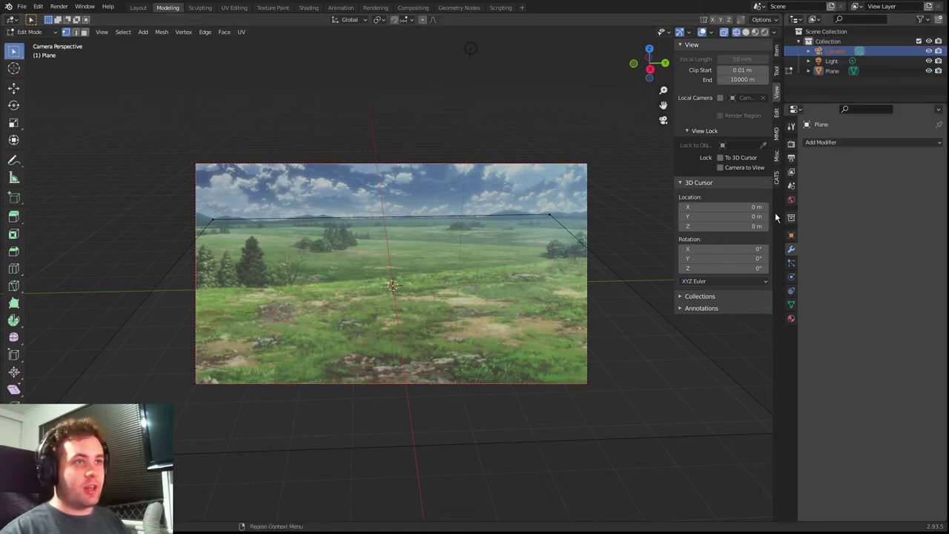
{"action": "left_click", "coordinate": [713, 43]}
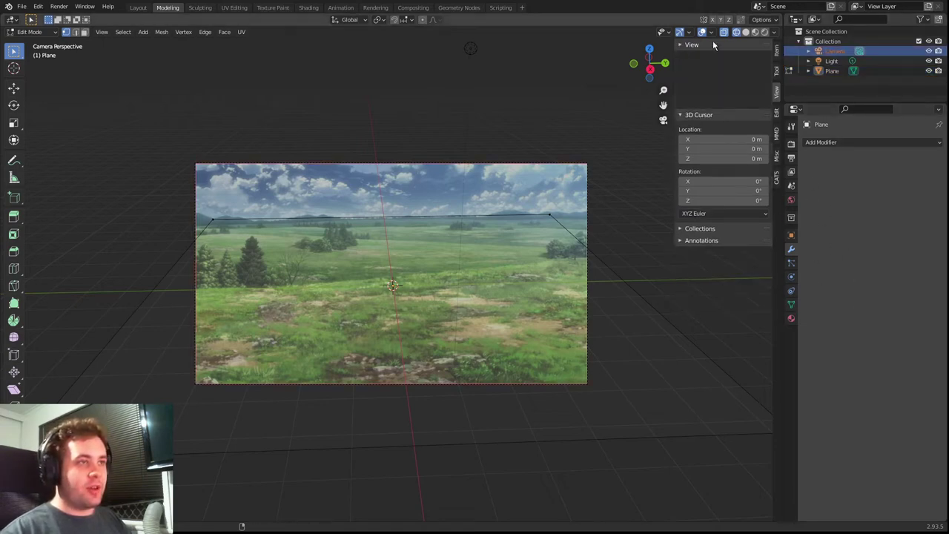
{"action": "left_click", "coordinate": [835, 60]}
{"action": "left_click", "coordinate": [833, 50]}
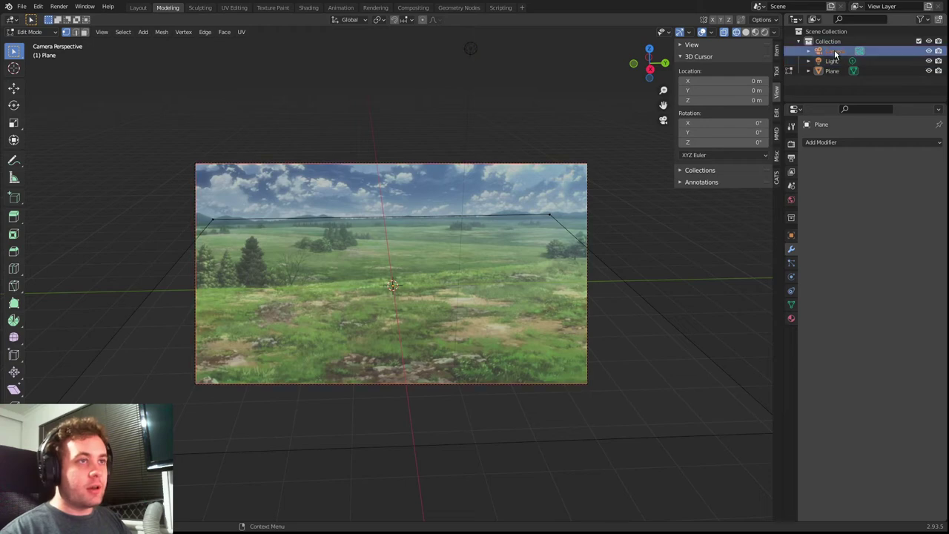
{"action": "left_click", "coordinate": [41, 31]}
{"action": "left_click", "coordinate": [36, 29]}
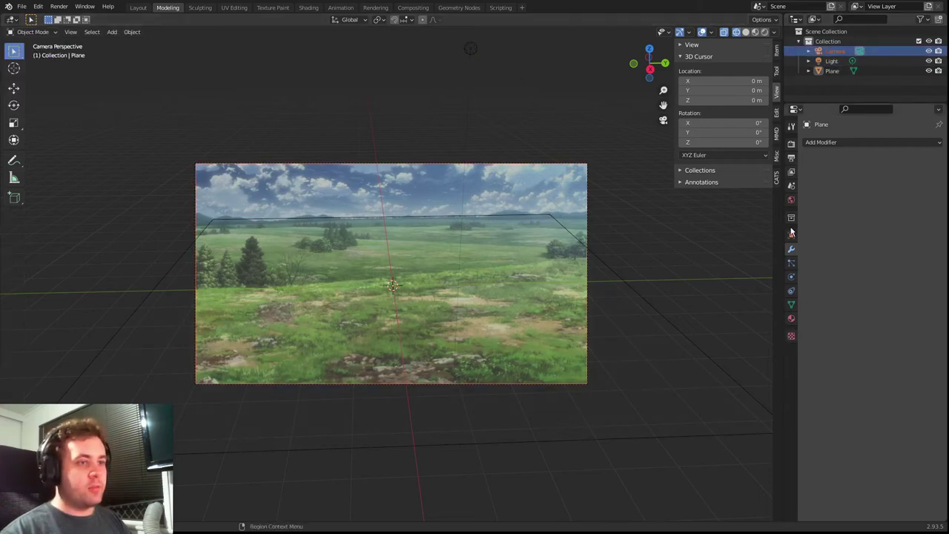
{"action": "left_click", "coordinate": [840, 51]}
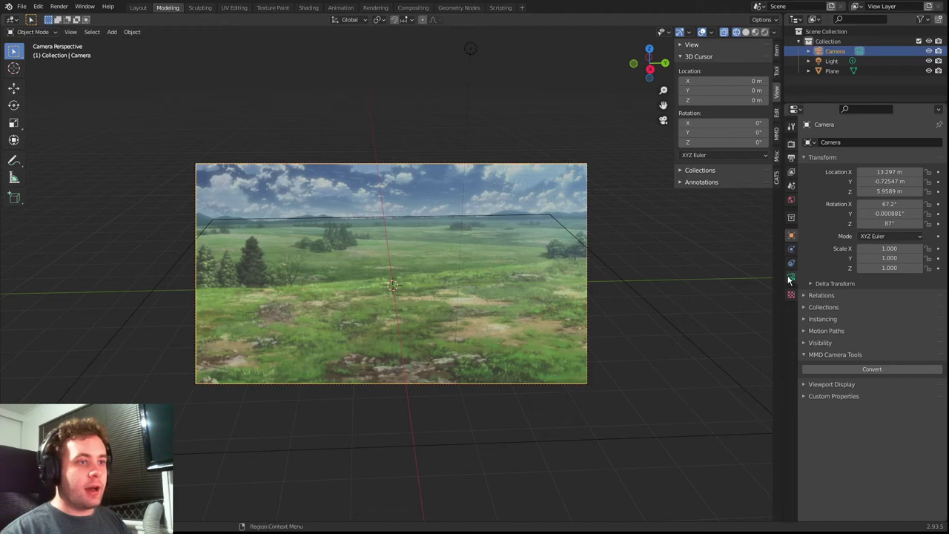
{"action": "left_click", "coordinate": [790, 277]}
{"action": "left_click", "coordinate": [928, 249]}
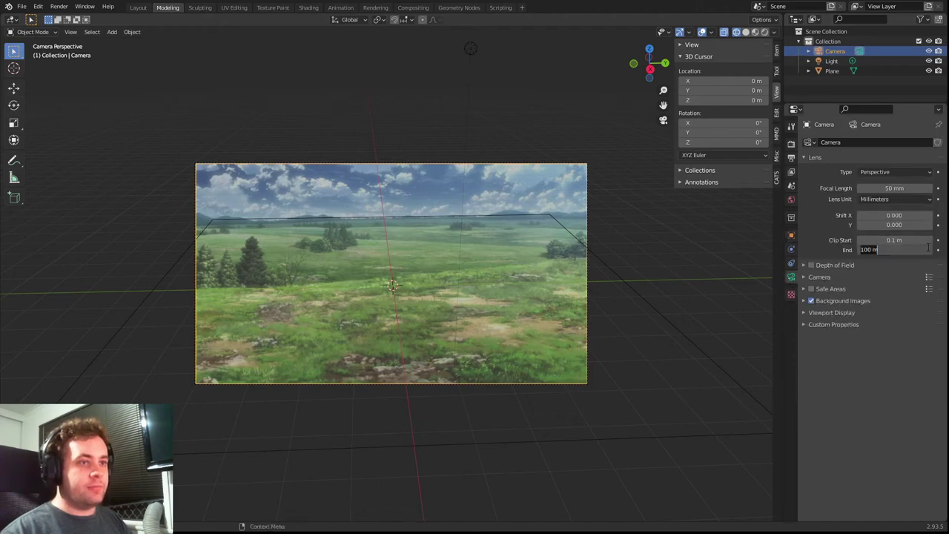
{"action": "left_click", "coordinate": [881, 250]}
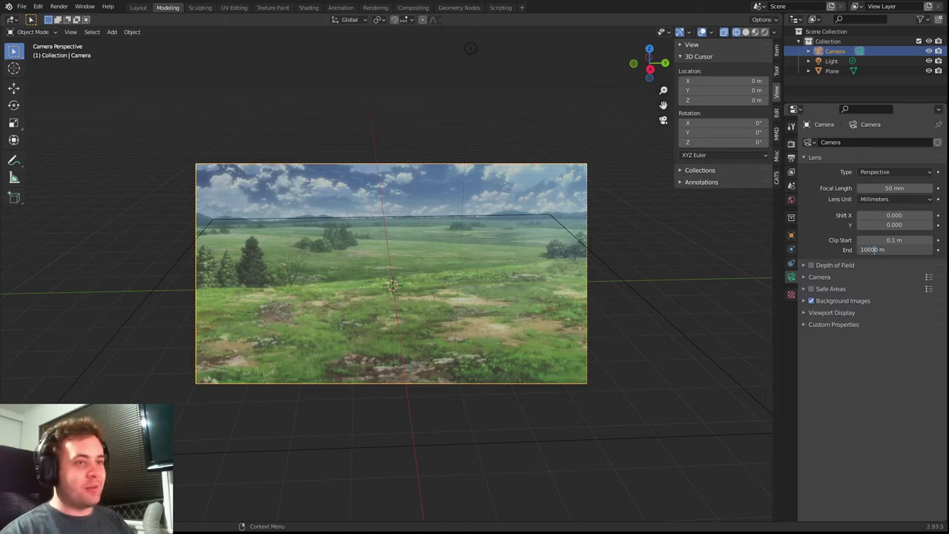
{"action": "type", "text": "00"}
{"action": "key", "text": "Return"}
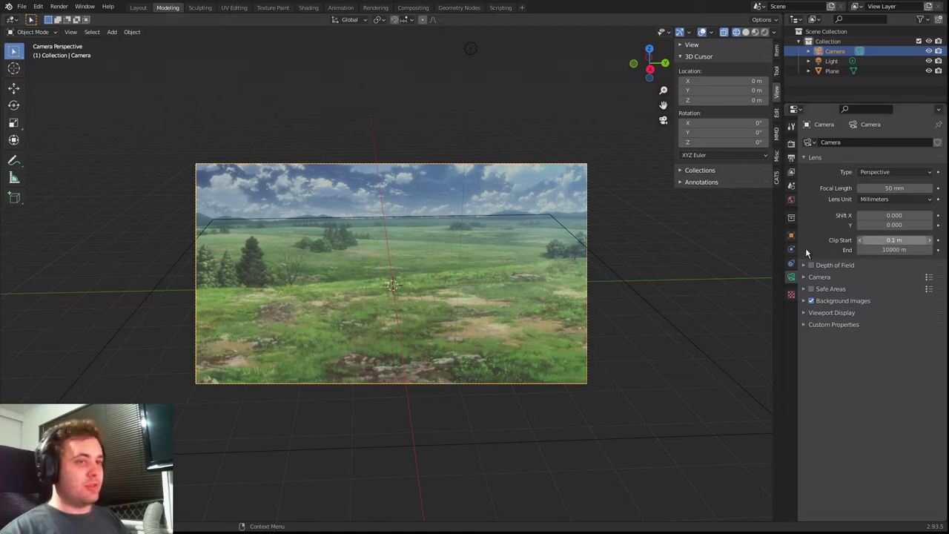
- Select the plane by its outline, put it in Edit Mode and save the file
{"action": "left_click", "coordinate": [34, 32]}
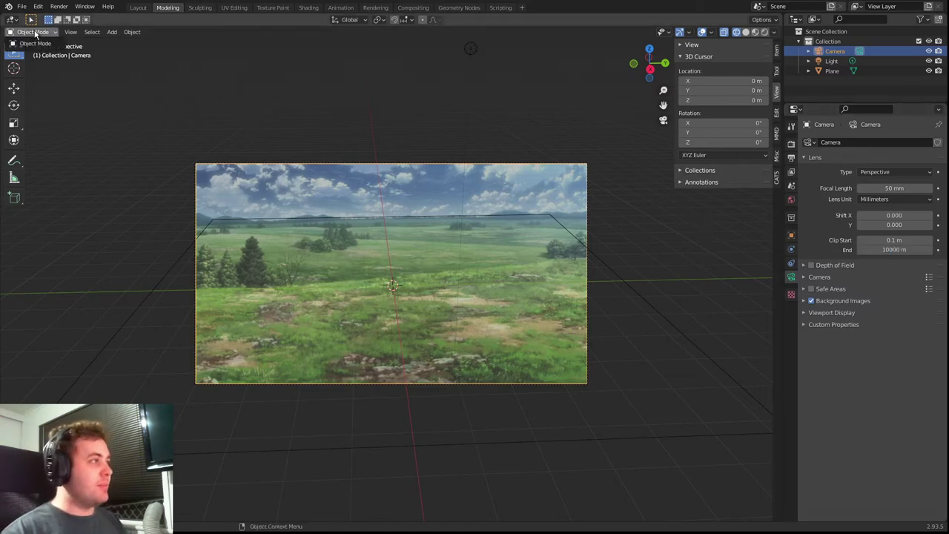
{"action": "left_click", "coordinate": [401, 302]}
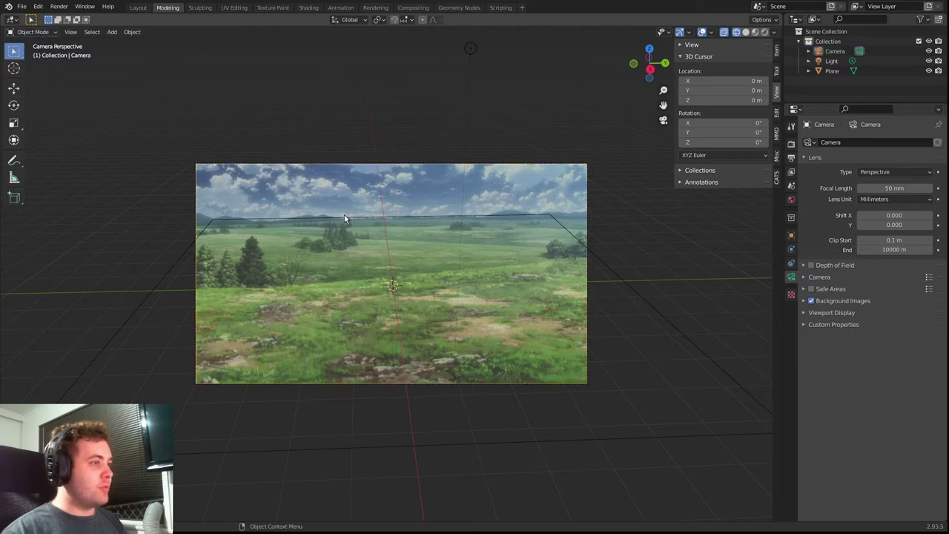
{"action": "left_click", "coordinate": [35, 32]}
{"action": "left_click", "coordinate": [32, 54]}
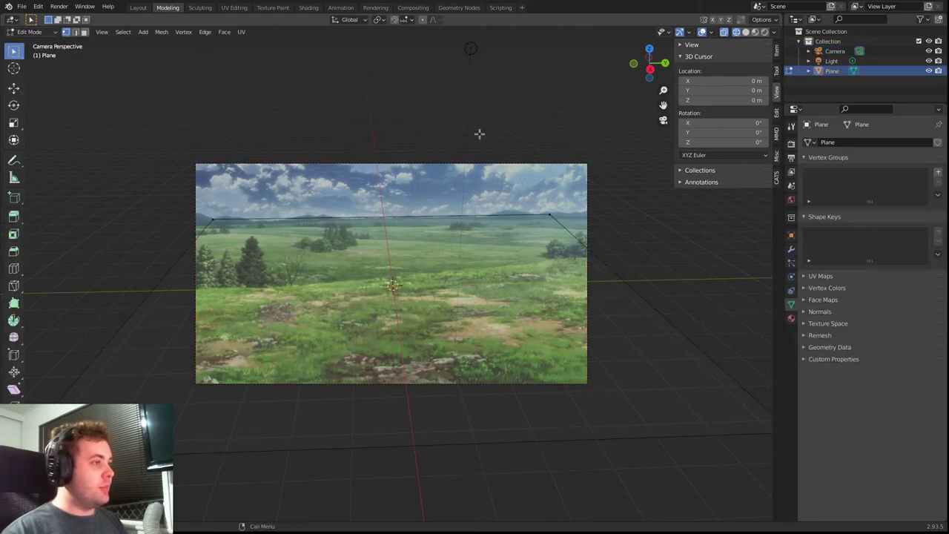
{"action": "key", "text": "ctrl+s"}
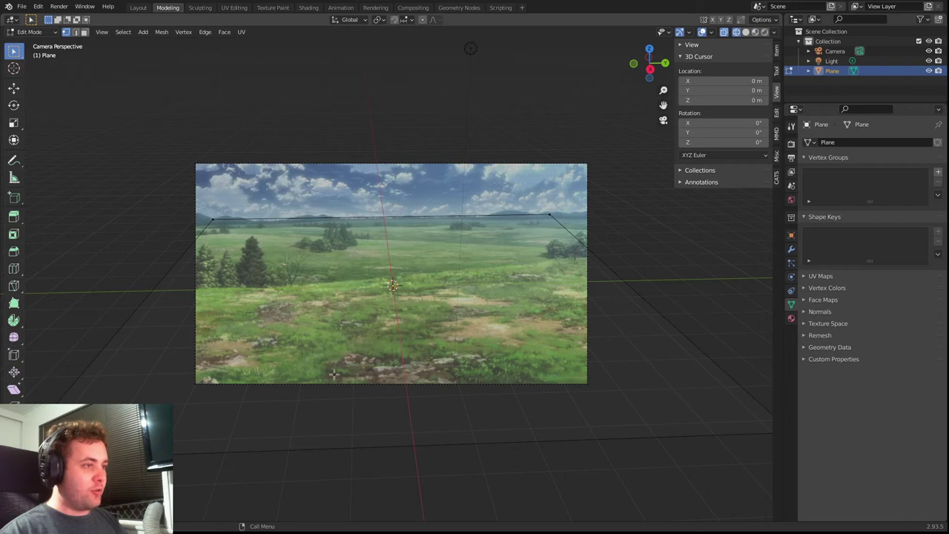
- Reposition the camera in walk mode until the plane's outline lies flat over the foreground grass of the background image
{"action": "key", "text": "shift+grave"}
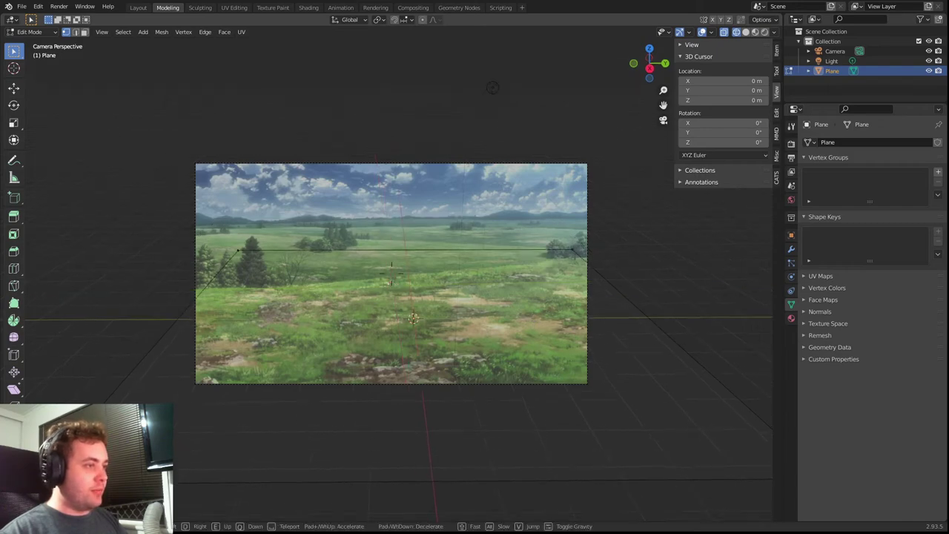
{"action": "left_click", "coordinate": [391, 273]}
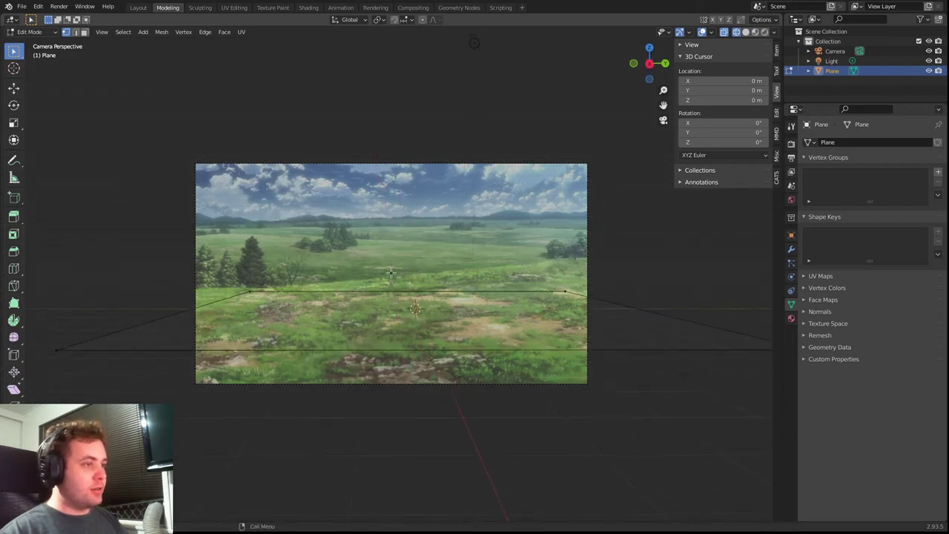
{"action": "scroll", "coordinate": [391, 273], "scroll_direction": "up", "scroll_amount": 4}
{"action": "scroll", "coordinate": [390, 273], "scroll_direction": "down", "scroll_amount": 1}
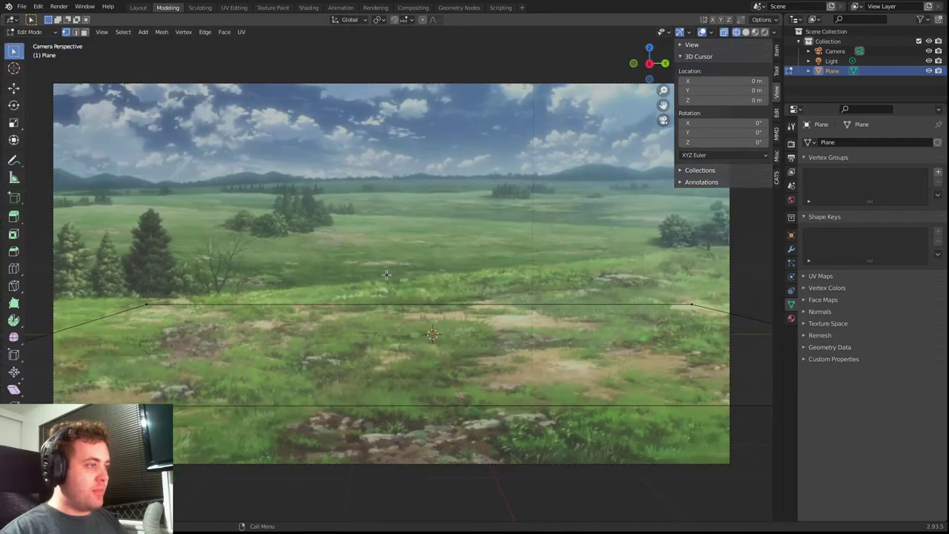
{"action": "key", "text": "shift+grave"}
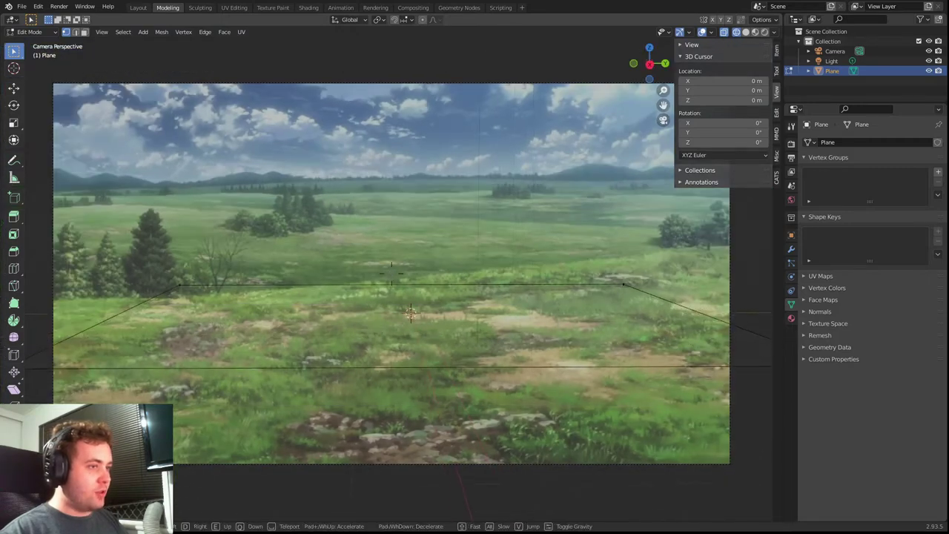
{"action": "key", "text": "e"}
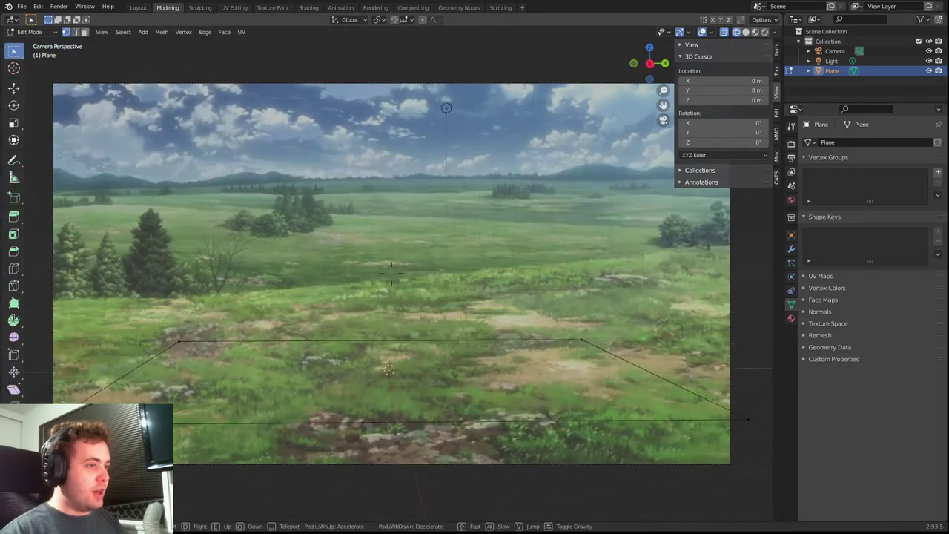
{"action": "key", "text": "q"}
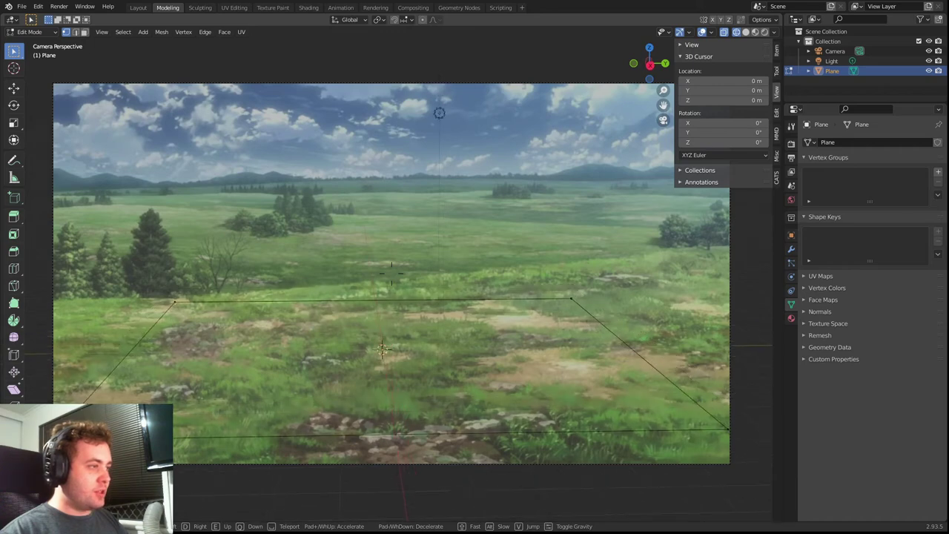
{"action": "key", "text": "s"}
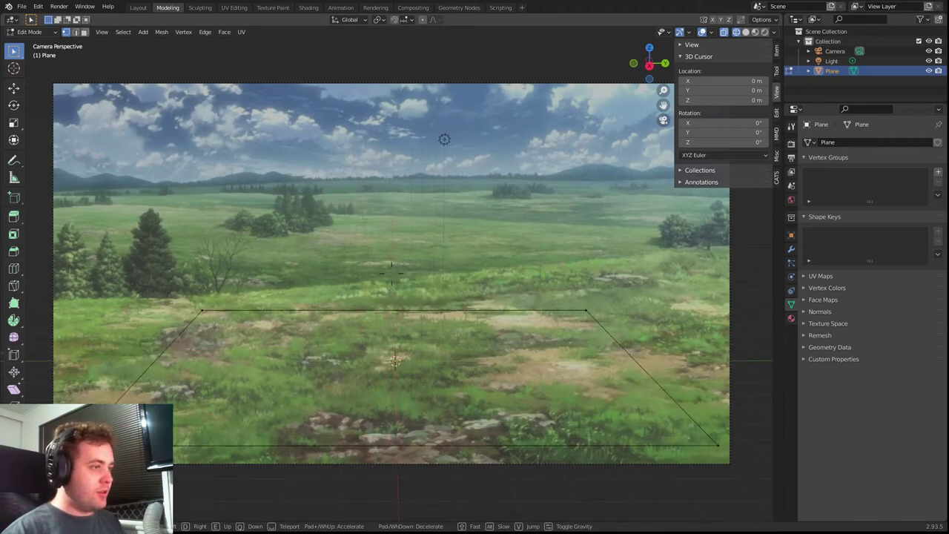
{"action": "left_click", "coordinate": [392, 273]}
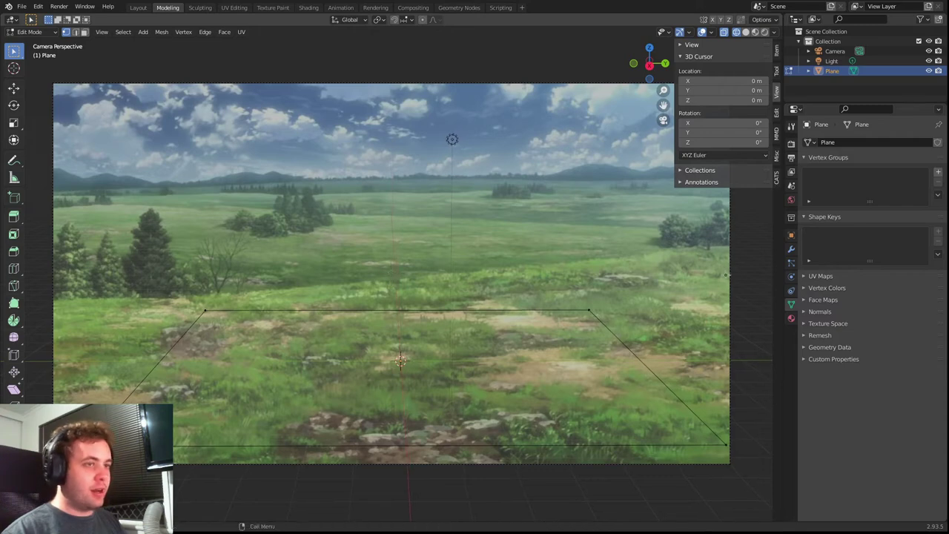
- Collapse the 3D Cursor settings, return to Object Mode and select the camera
{"action": "left_click", "coordinate": [836, 51]}
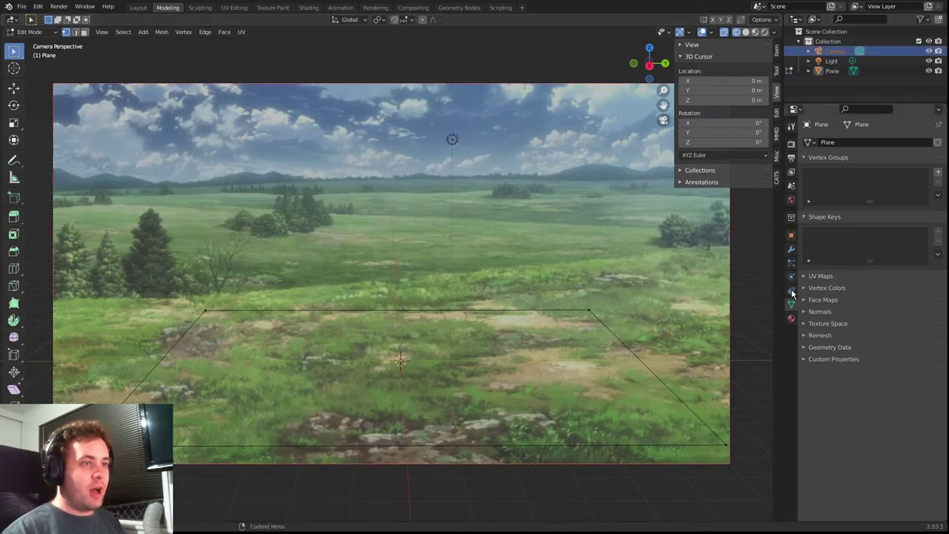
{"action": "left_click", "coordinate": [679, 57]}
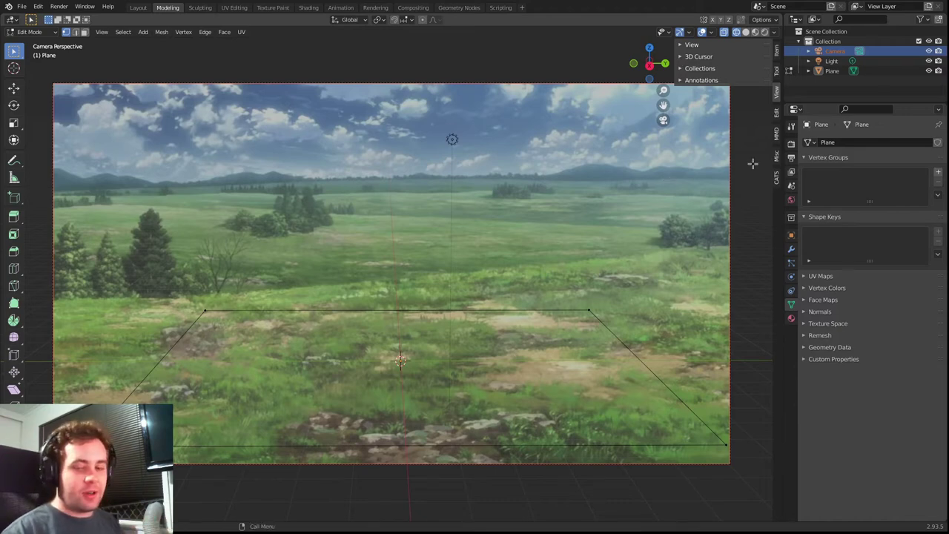
{"action": "left_click", "coordinate": [37, 32]}
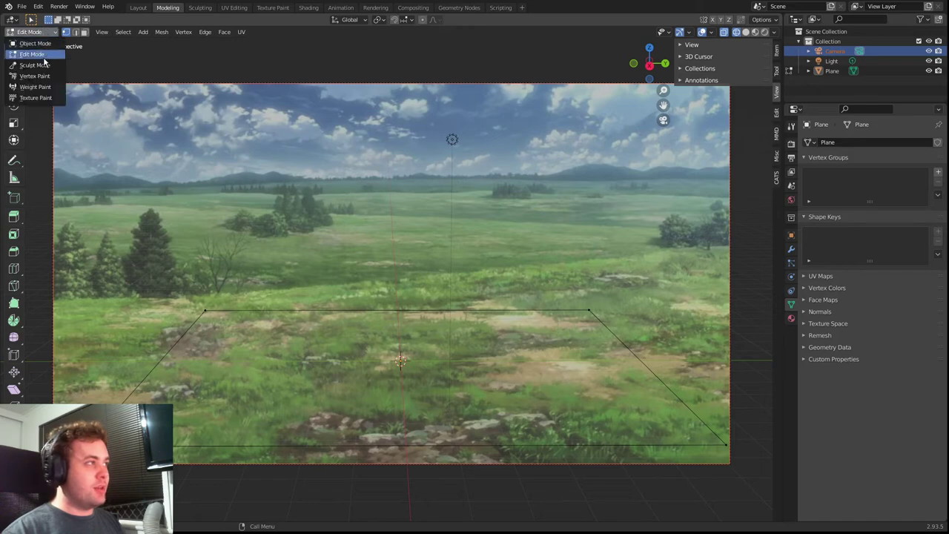
{"action": "left_click", "coordinate": [34, 43]}
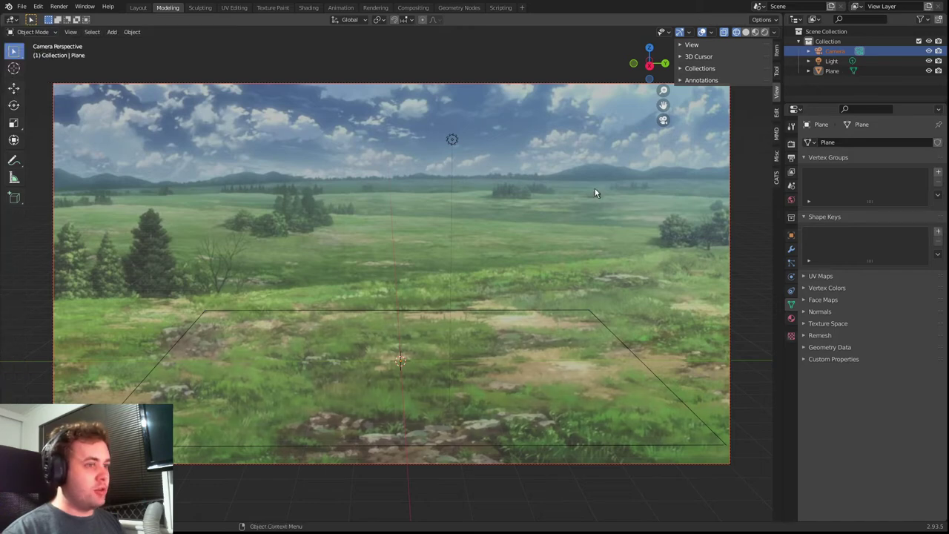
{"action": "left_click", "coordinate": [835, 50]}
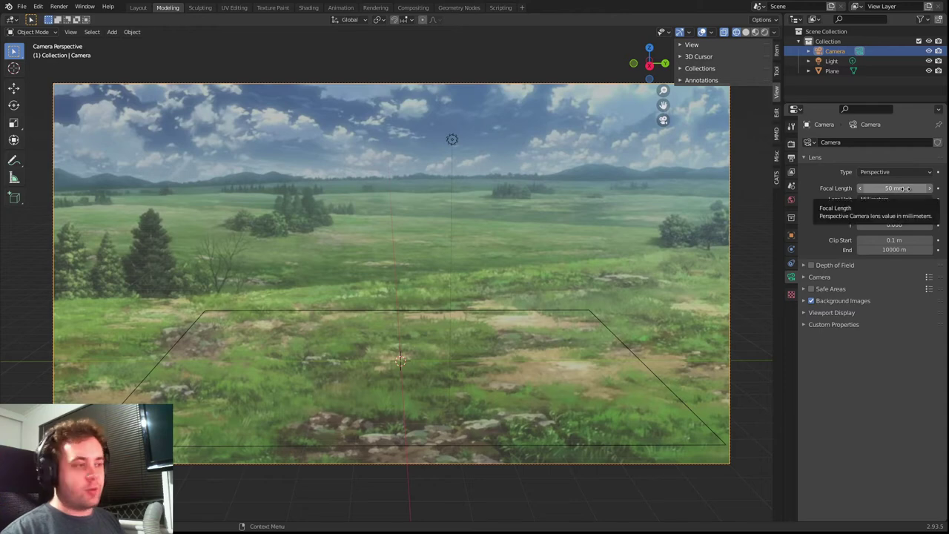
- Try a 40 mm camera focal length while repositioning the camera in walk mode, and restore the focal length to 50 mm
{"action": "left_click_drag", "start_coordinate": [894, 188], "coordinate": [881, 187]}
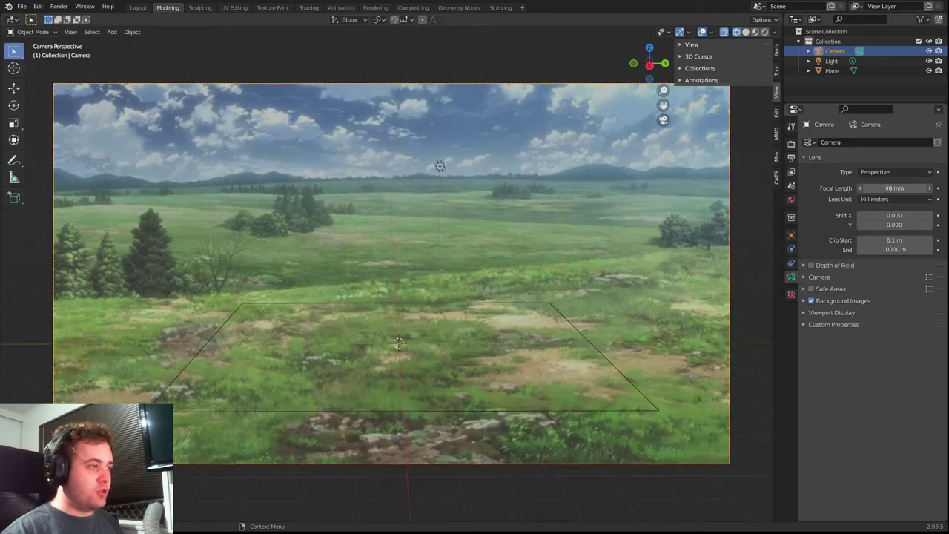
{"action": "key", "text": "shift+grave"}
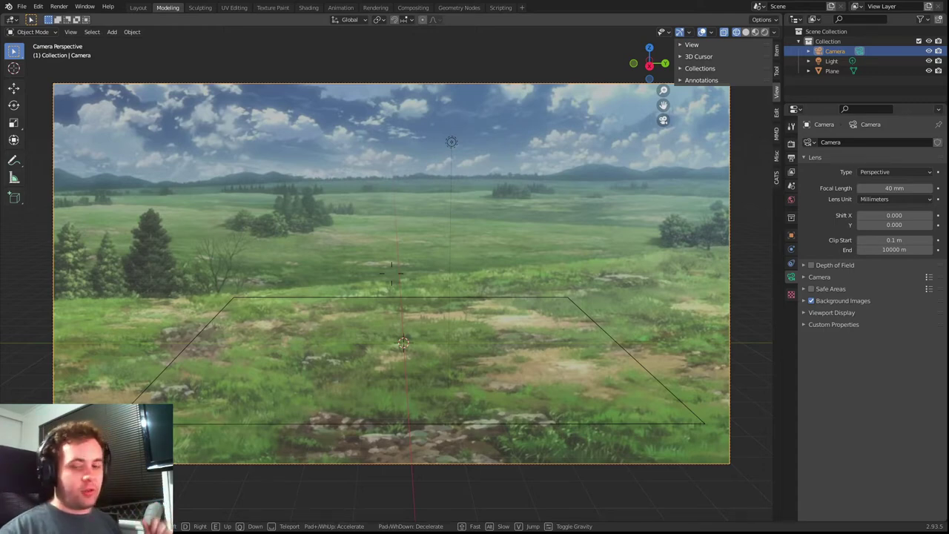
{"action": "key", "text": "q"}
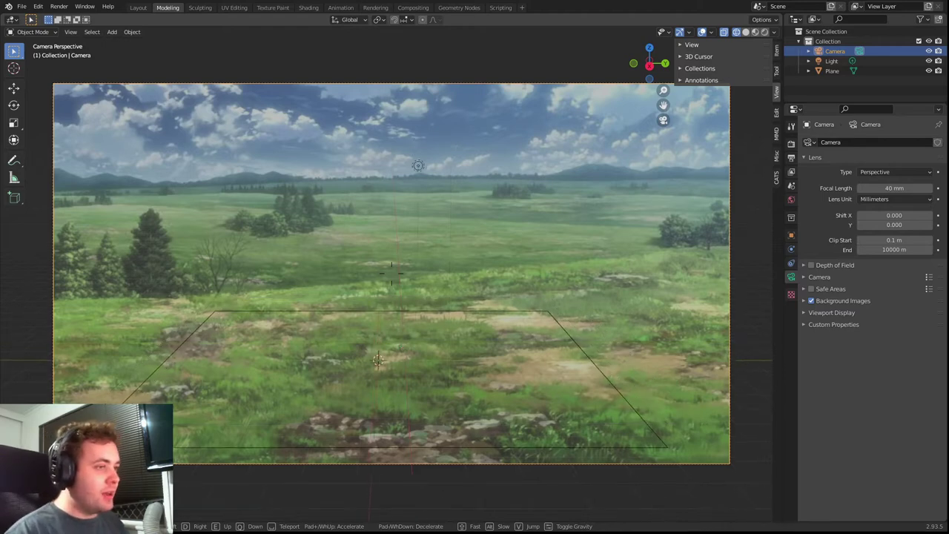
{"action": "key", "text": "e"}
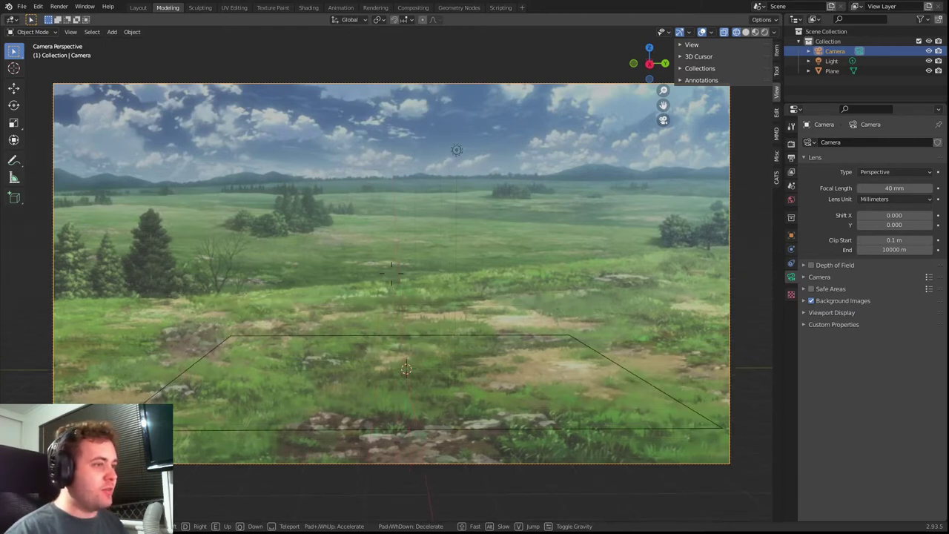
{"action": "key", "text": "Return"}
{"action": "double_click", "coordinate": [883, 187]}
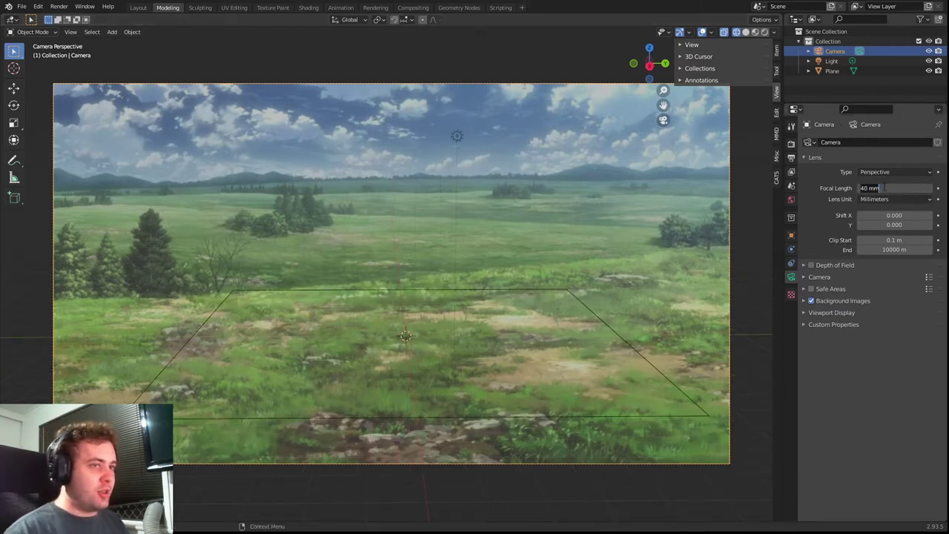
{"action": "type", "text": "50"}
{"action": "key", "text": "Return"}
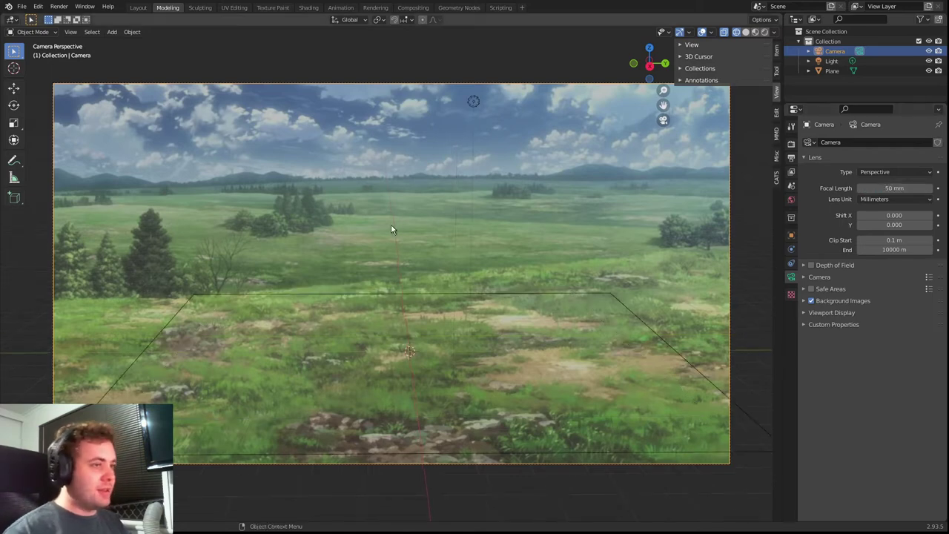
- Reposition the camera in walk mode until the plane's outline lies centred and flat over the foreground grass of the background image
{"action": "key", "text": "shift+grave"}
{"action": "key", "text": "e"}
{"action": "key", "text": "s"}
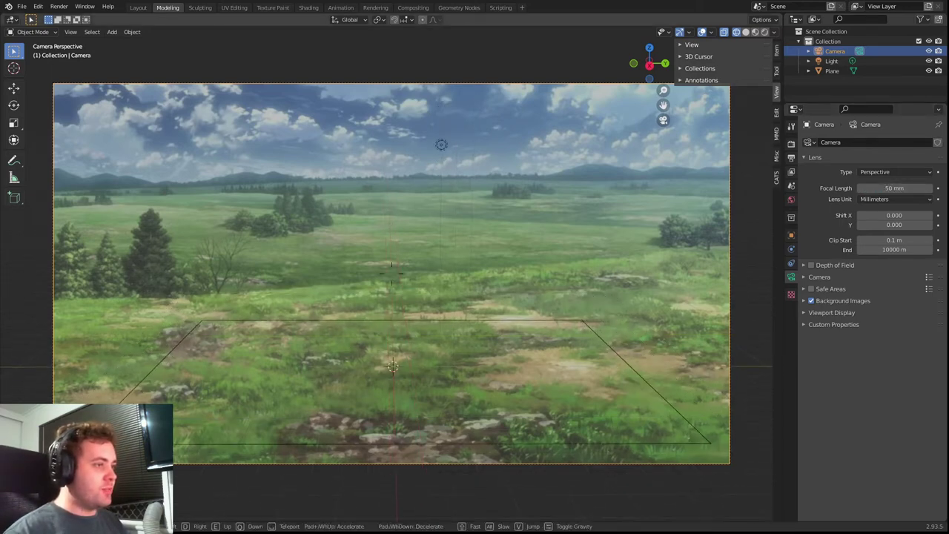
{"action": "key", "text": "e"}
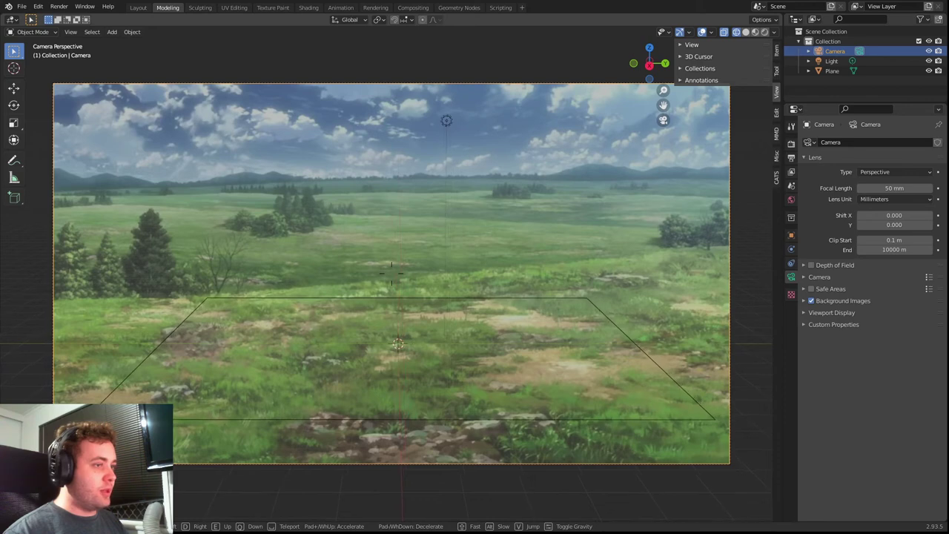
{"action": "key", "text": "w"}
{"action": "key", "text": "q"}
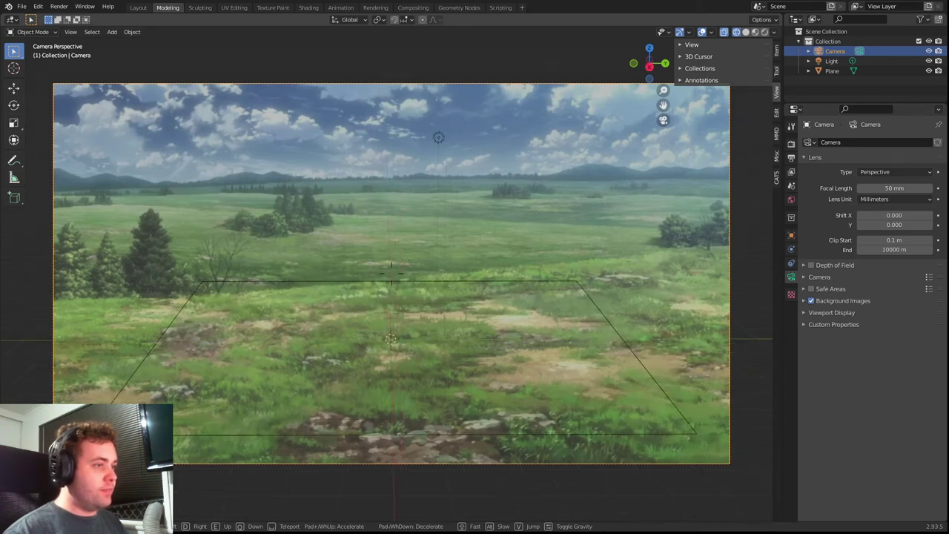
{"action": "key", "text": "e"}
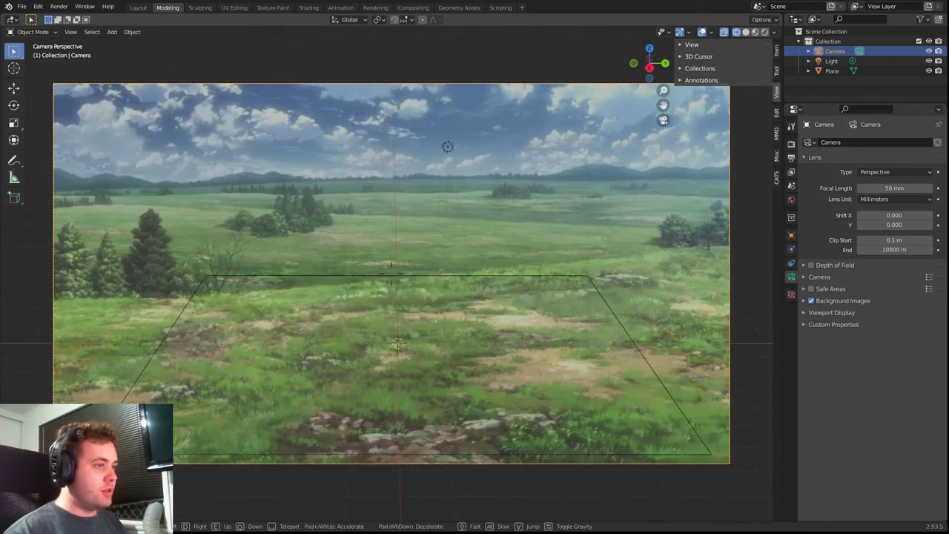
{"action": "key", "text": "e"}
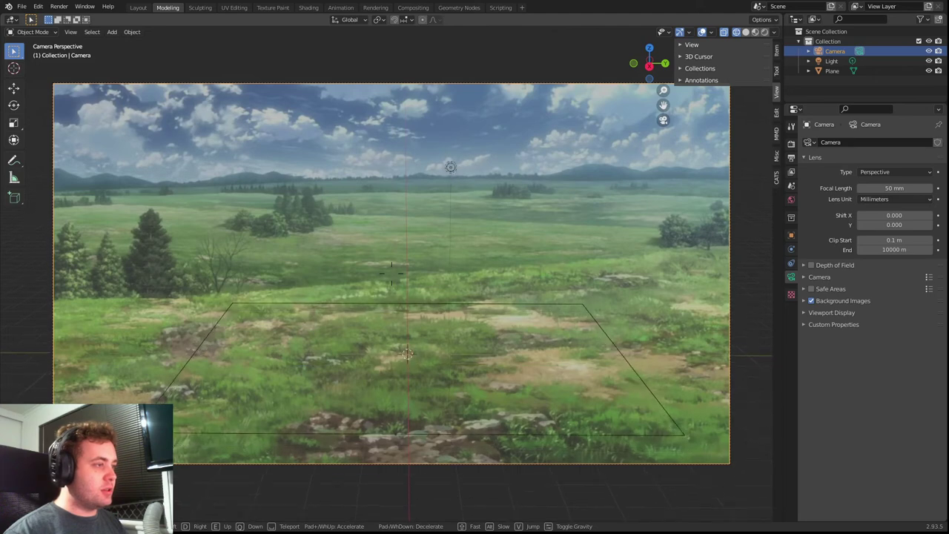
{"action": "key", "text": "q"}
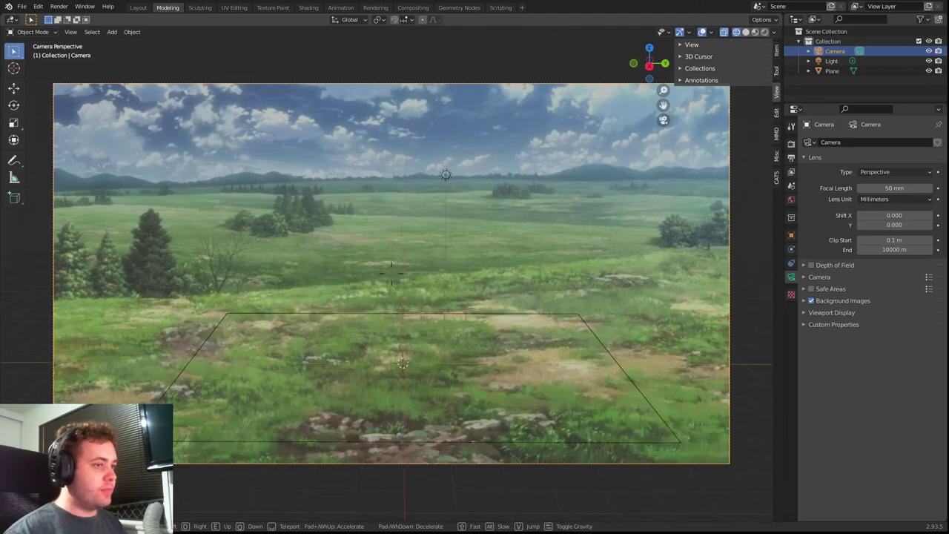
{"action": "key", "text": "e"}
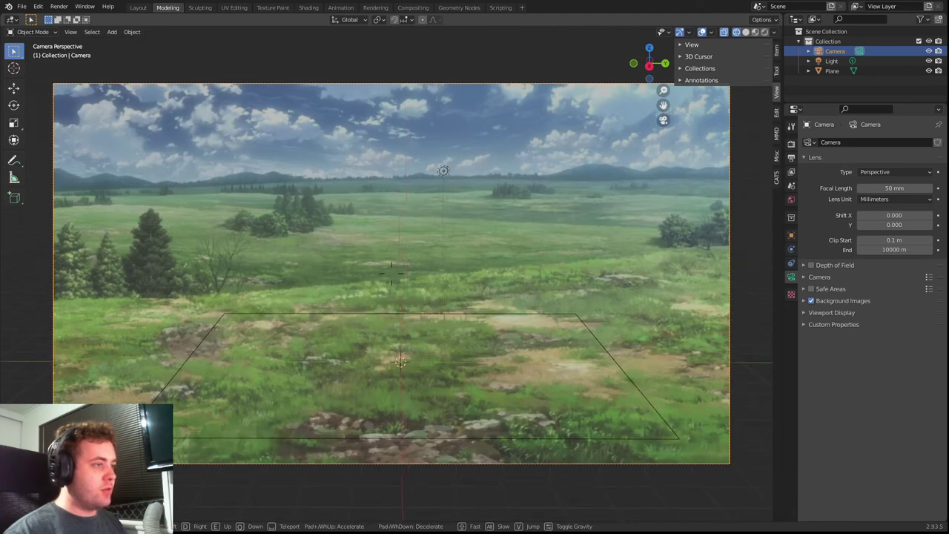
{"action": "key", "text": "d"}
{"action": "left_click", "coordinate": [391, 288]}
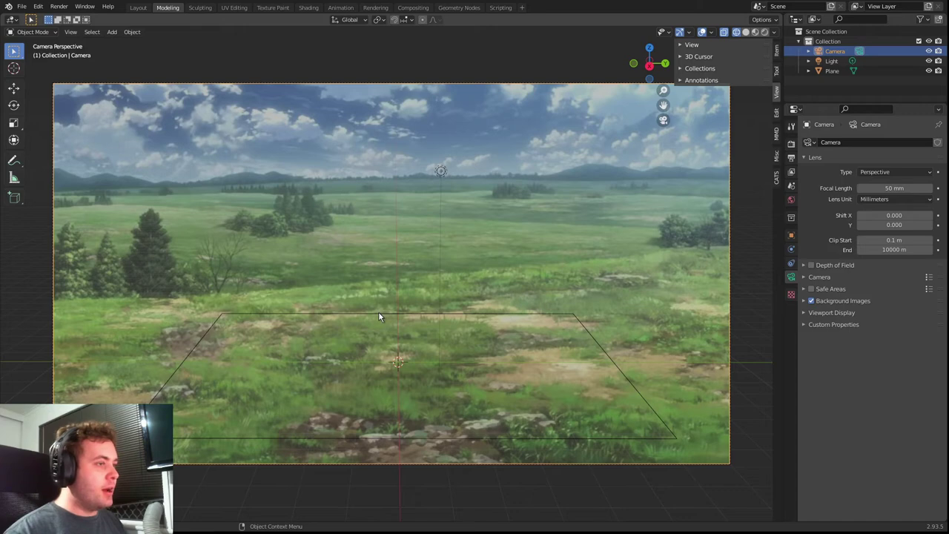
- Select the plane and rotate it about its vertical axis so its far edge follows the slope of the foreground grass
{"action": "left_click", "coordinate": [379, 315]}
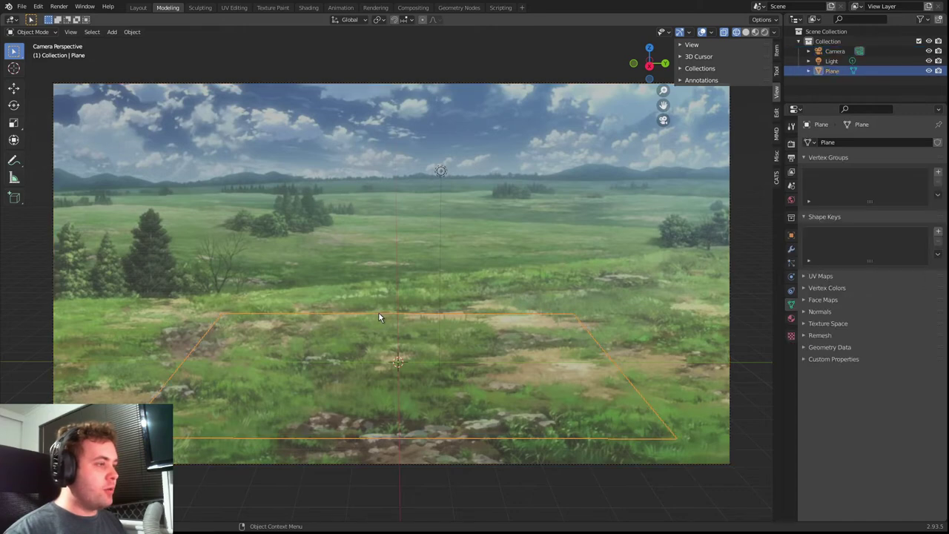
{"action": "left_click", "coordinate": [13, 105]}
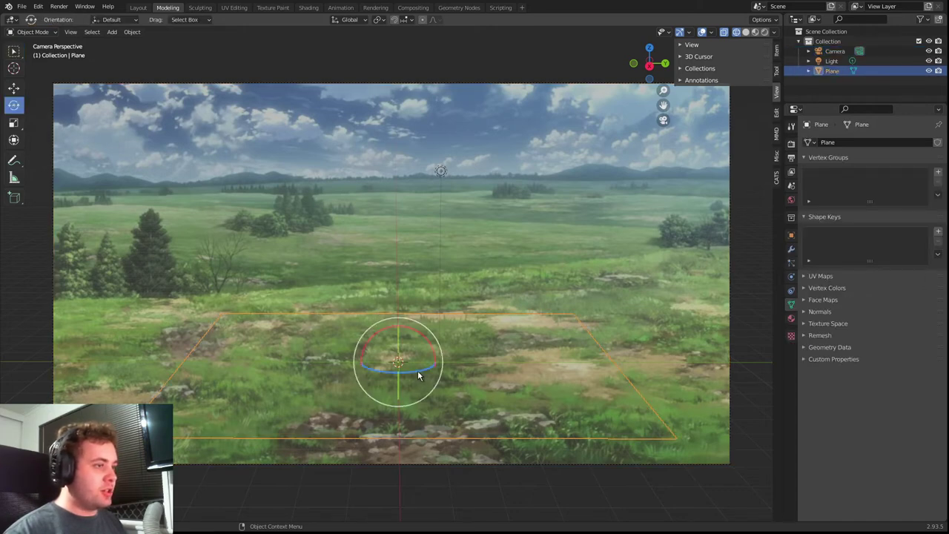
{"action": "left_click_drag", "start_coordinate": [420, 376], "coordinate": [466, 361]}
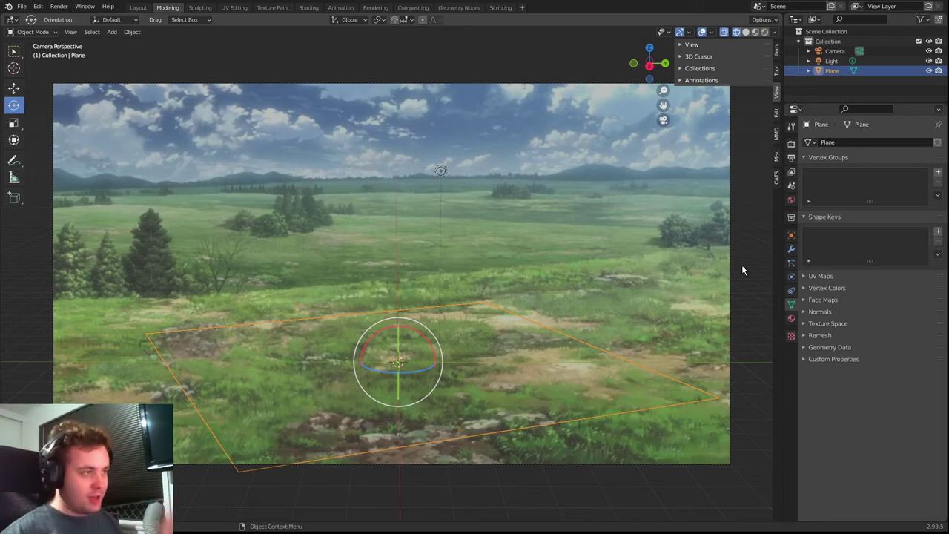
- In Edit Mode with Local orientation, move the plane's far edge outward along its local X axis to the crest of the foreground grass
{"action": "left_click", "coordinate": [30, 32]}
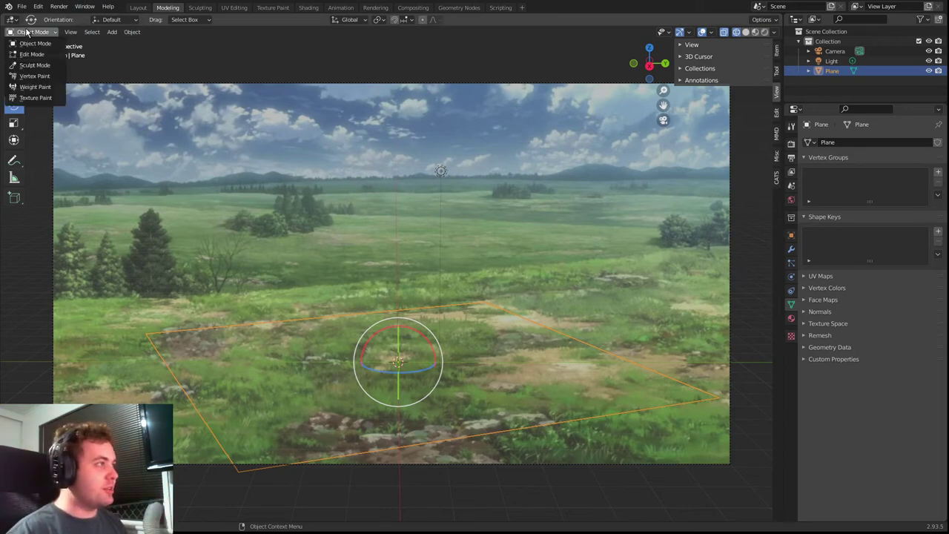
{"action": "left_click", "coordinate": [33, 43]}
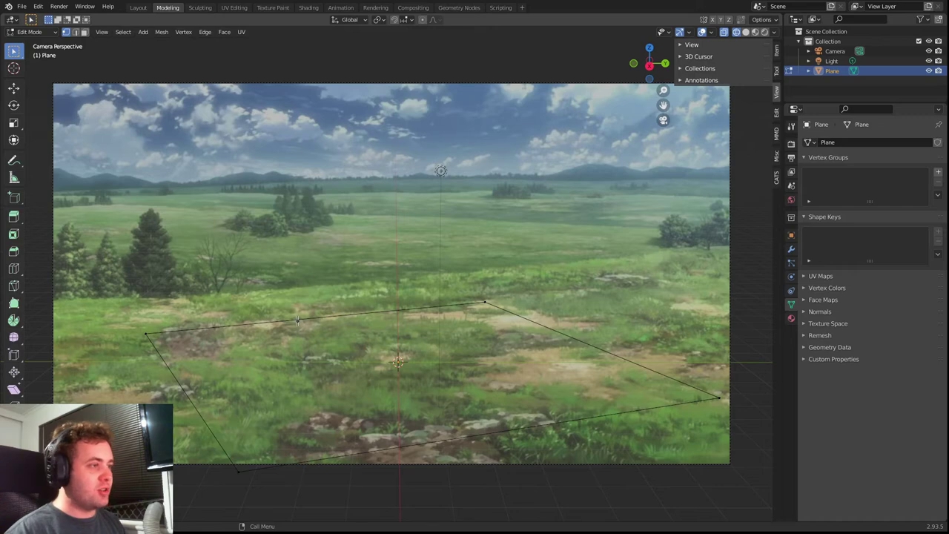
{"action": "left_click", "coordinate": [76, 32]}
{"action": "left_click", "coordinate": [271, 321]}
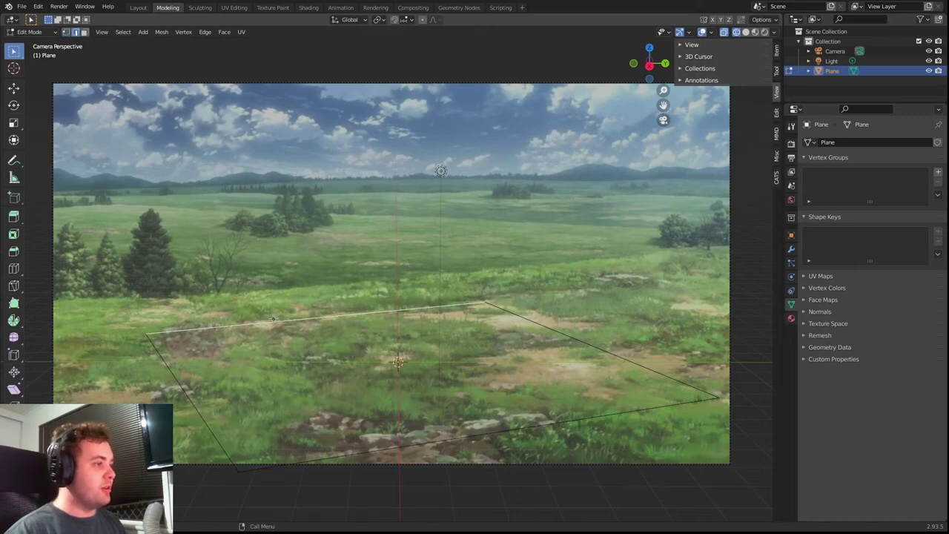
{"action": "left_click", "coordinate": [14, 88]}
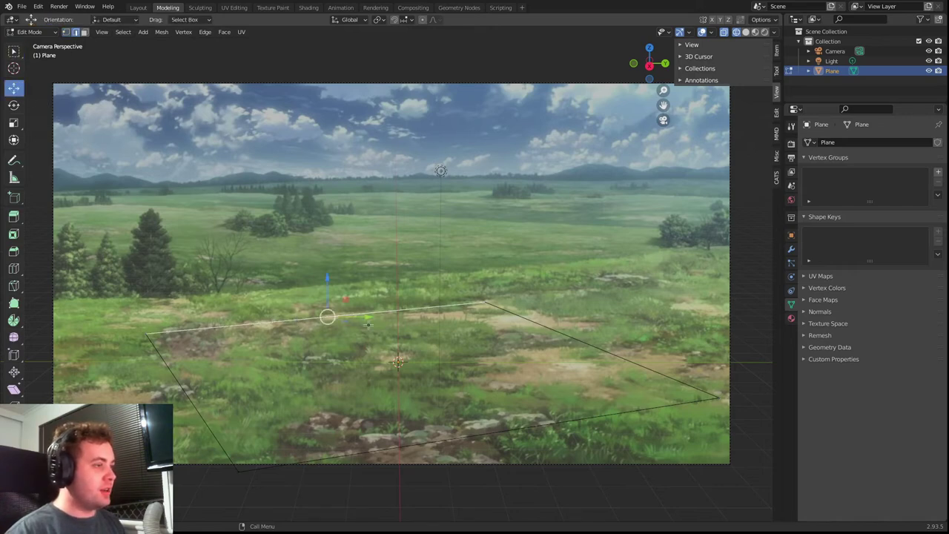
{"action": "mouse_move", "coordinate": [368, 324]}
{"action": "left_mouse_down"}
{"action": "mouse_move", "coordinate": [378, 321]}
{"action": "mouse_move", "coordinate": [367, 329]}
{"action": "left_mouse_up"}
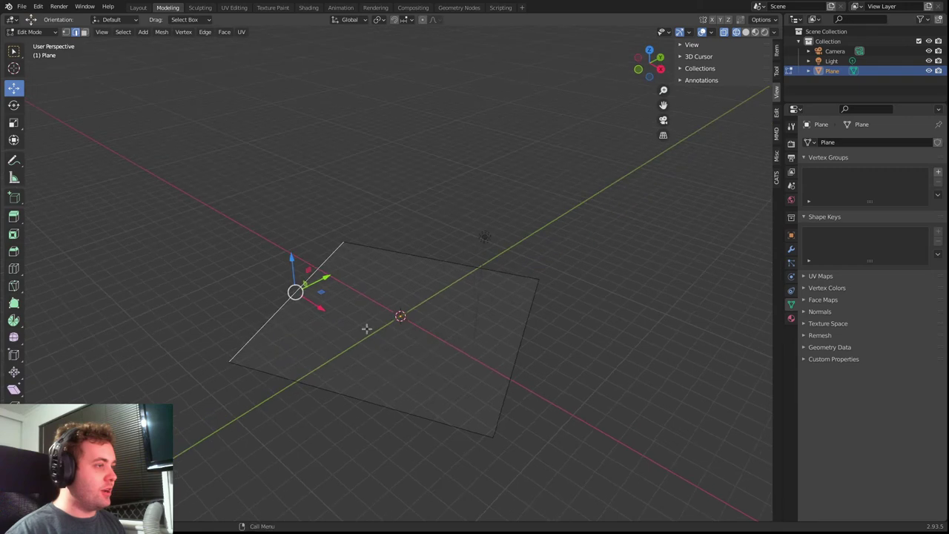
{"action": "left_click", "coordinate": [362, 22]}
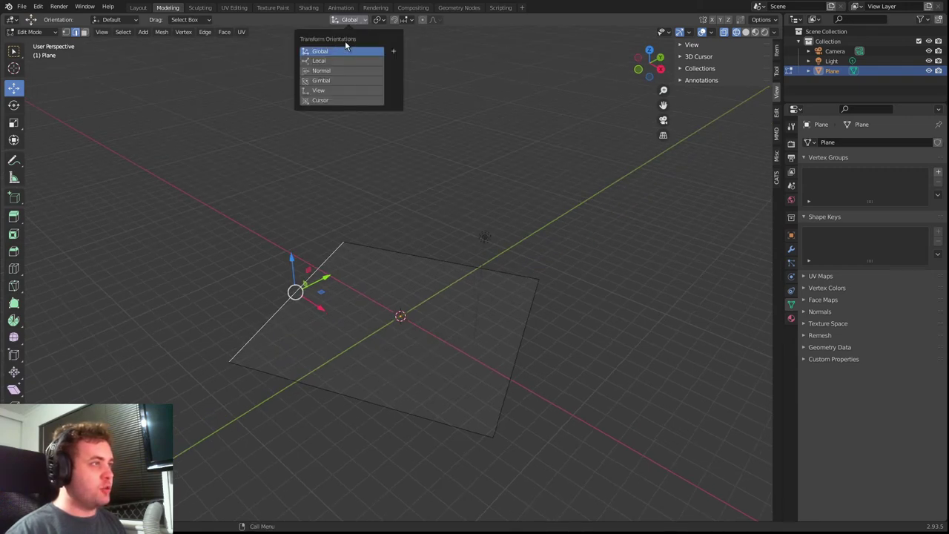
{"action": "left_click", "coordinate": [333, 61]}
{"action": "left_click_drag", "start_coordinate": [328, 299], "coordinate": [246, 269]}
{"action": "key", "text": "KP_0"}
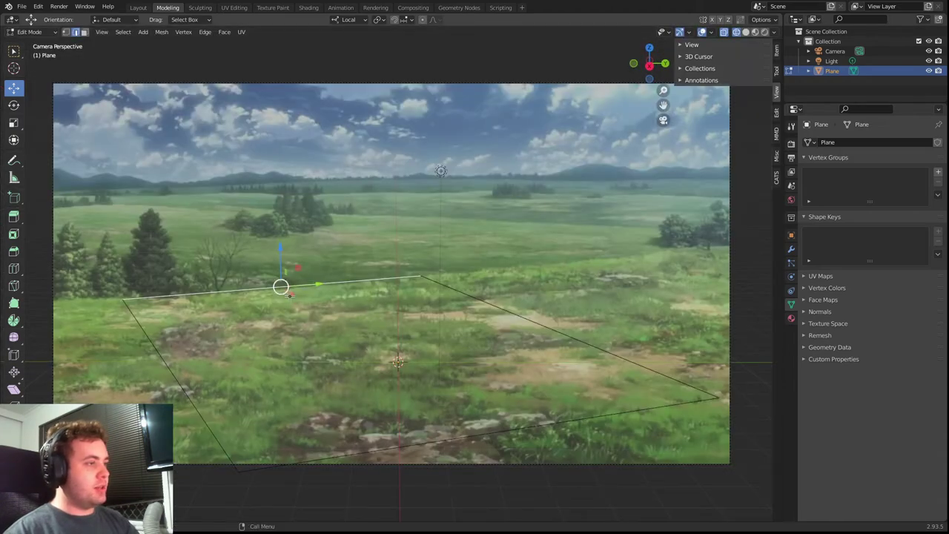
{"action": "left_click_drag", "start_coordinate": [290, 294], "coordinate": [293, 296]}
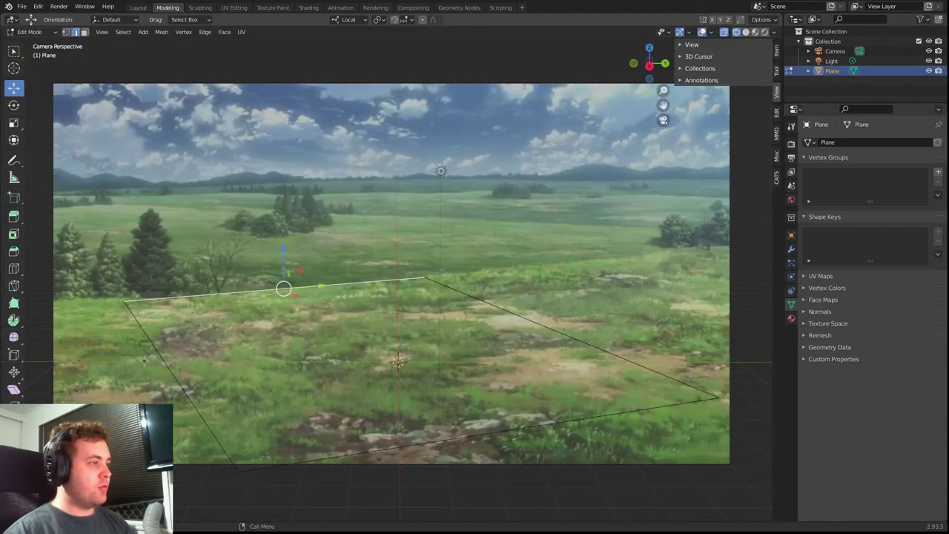
- Move the plane's right edge outward along its local Y axis past the right border of the background image
{"action": "left_click", "coordinate": [544, 319]}
{"action": "left_click_drag", "start_coordinate": [565, 317], "coordinate": [150, 239]}
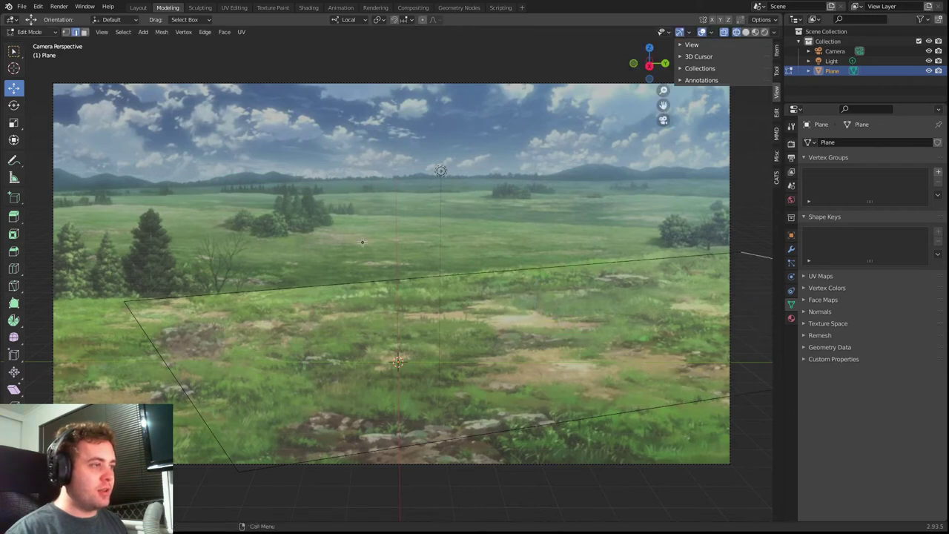
{"action": "scroll", "coordinate": [362, 242], "scroll_direction": "down", "scroll_amount": 5}
{"action": "scroll", "coordinate": [612, 272], "scroll_direction": "up", "scroll_amount": 3}
{"action": "scroll", "coordinate": [613, 272], "scroll_direction": "down", "scroll_amount": 1}
{"action": "scroll", "coordinate": [635, 274], "scroll_direction": "up", "scroll_amount": 1}
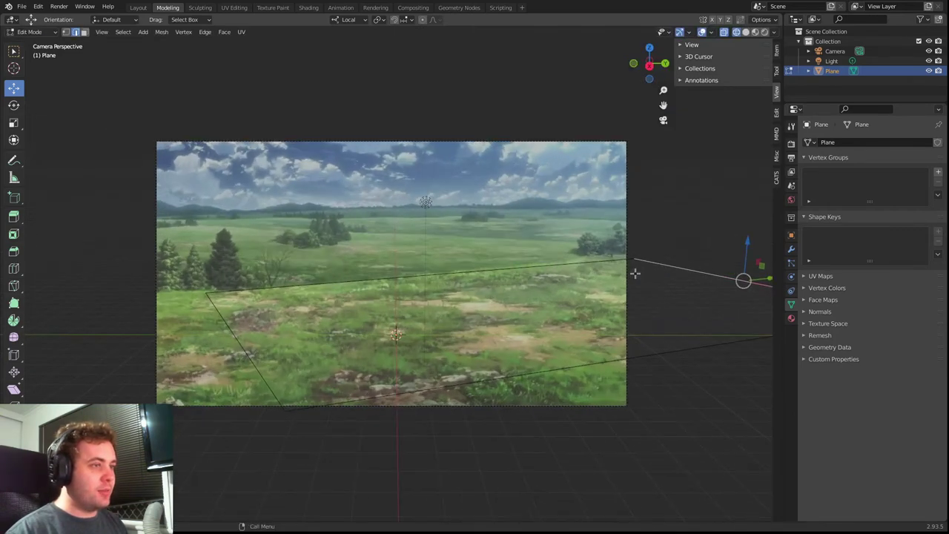
{"action": "scroll", "coordinate": [667, 278], "scroll_direction": "up", "scroll_amount": 1}
{"action": "scroll", "coordinate": [705, 279], "scroll_direction": "down", "scroll_amount": 1}
{"action": "scroll", "coordinate": [738, 288], "scroll_direction": "down", "scroll_amount": 1}
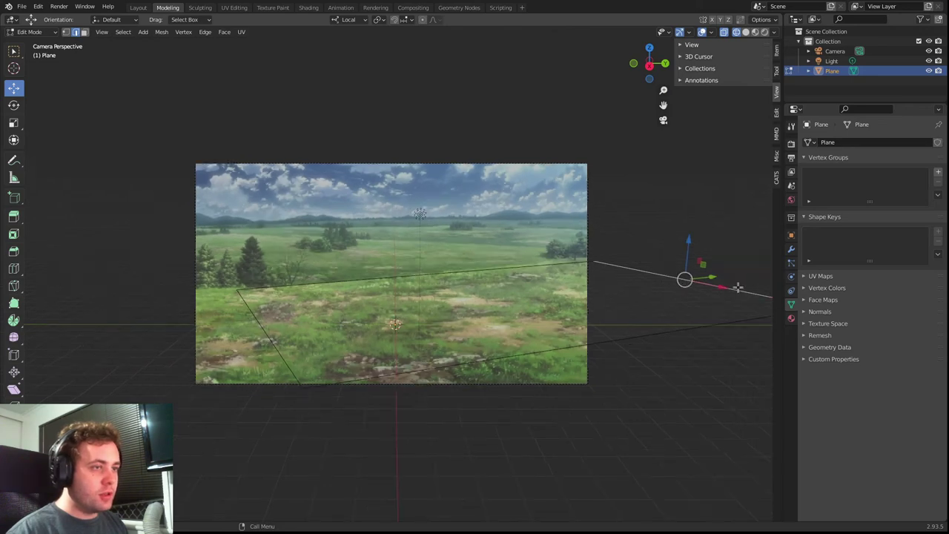
{"action": "mouse_move", "coordinate": [720, 285]}
{"action": "left_mouse_down"}
{"action": "mouse_move", "coordinate": [683, 272]}
{"action": "mouse_move", "coordinate": [720, 278]}
{"action": "left_mouse_up"}
{"action": "scroll", "coordinate": [607, 254], "scroll_direction": "up", "scroll_amount": 3}
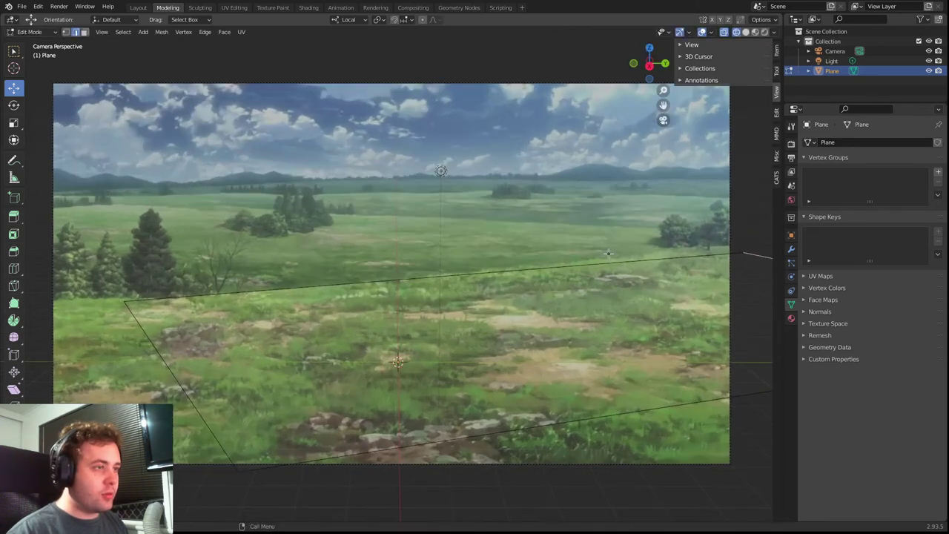
{"action": "scroll", "coordinate": [608, 253], "scroll_direction": "down", "scroll_amount": 4}
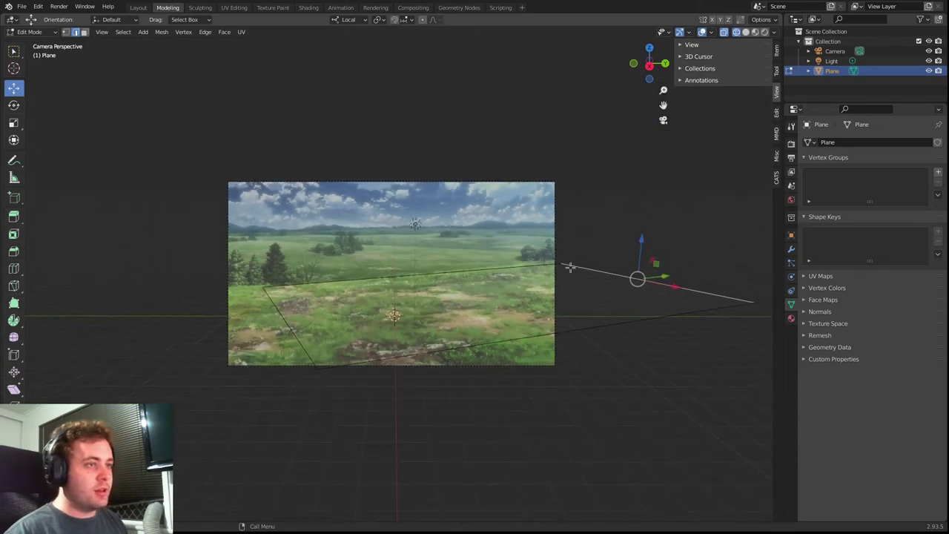
- Move the plane's left edge outward along its local Y axis past the background image's left border, and fine-tune its position along local X
{"action": "left_click", "coordinate": [287, 320]}
{"action": "left_click_drag", "start_coordinate": [304, 318], "coordinate": [234, 315]}
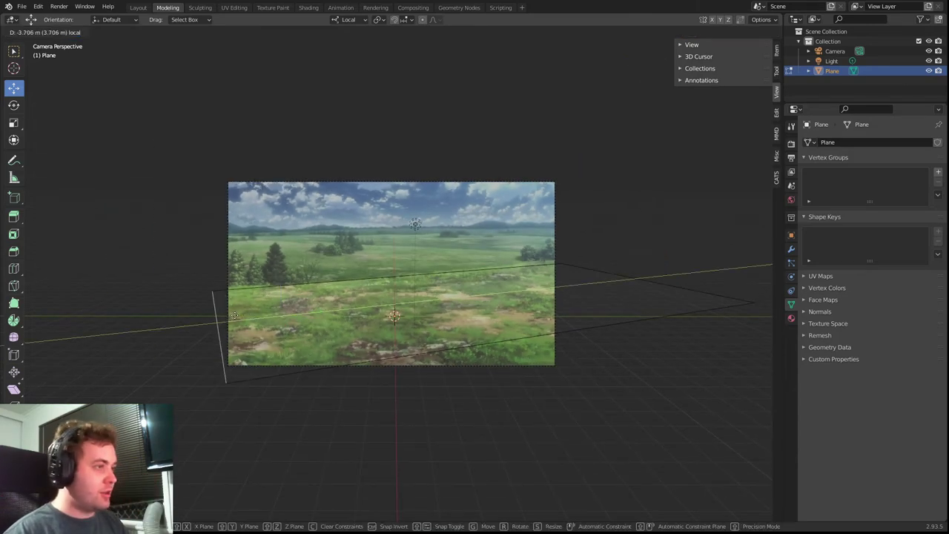
{"action": "left_click", "coordinate": [234, 317]}
{"action": "left_click_drag", "start_coordinate": [239, 333], "coordinate": [197, 400]}
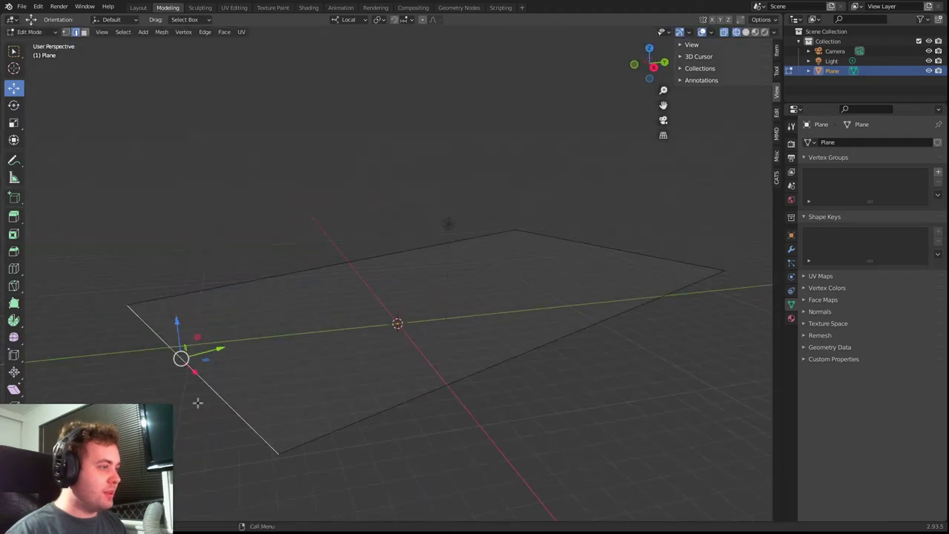
{"action": "key", "text": "g"}
{"action": "left_click", "coordinate": [183, 365]}
{"action": "key", "text": "KP_0"}
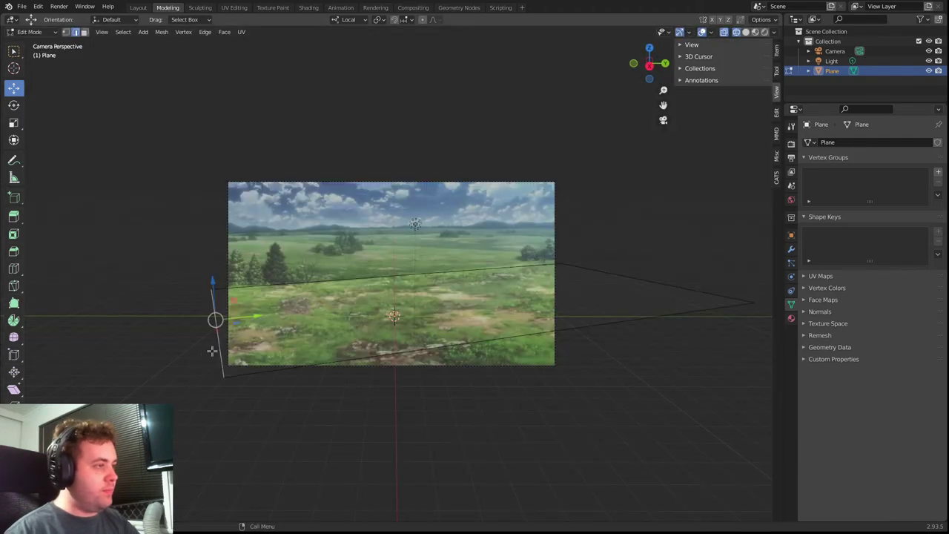
{"action": "key", "text": "g"}
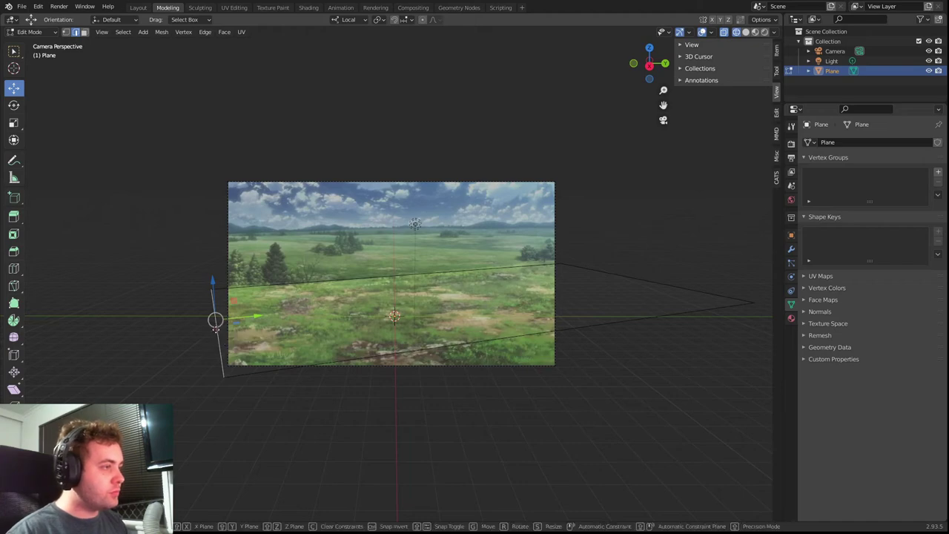
{"action": "key", "text": "x"}
{"action": "left_click", "coordinate": [214, 328]}
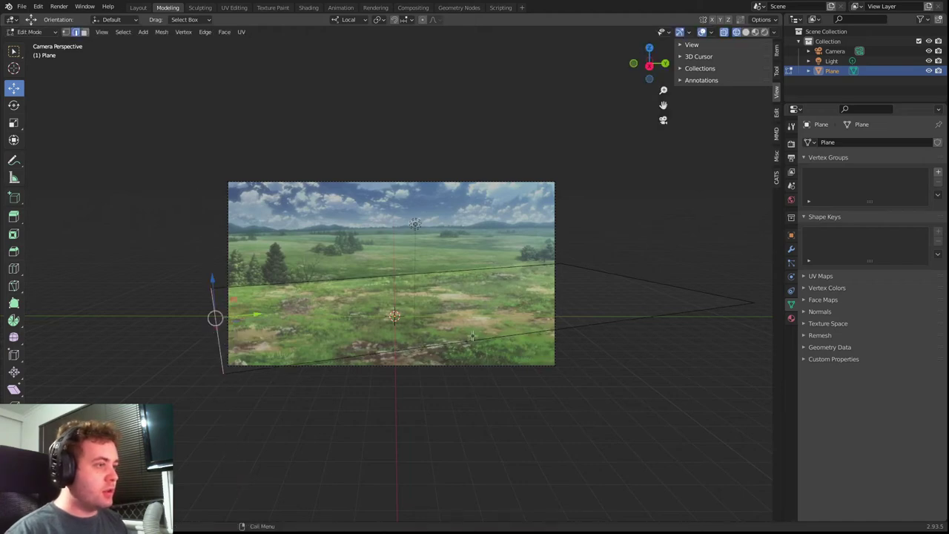
- Move the plane's near edge outward along its local X axis below the bottom border of the background image, and save the file
{"action": "left_click", "coordinate": [522, 335]}
{"action": "key", "text": "g"}
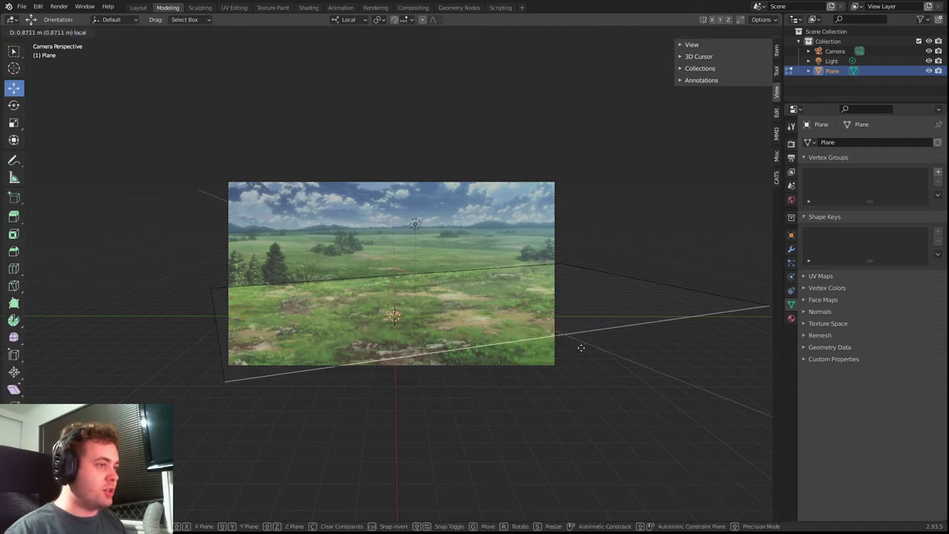
{"action": "left_click", "coordinate": [636, 399]}
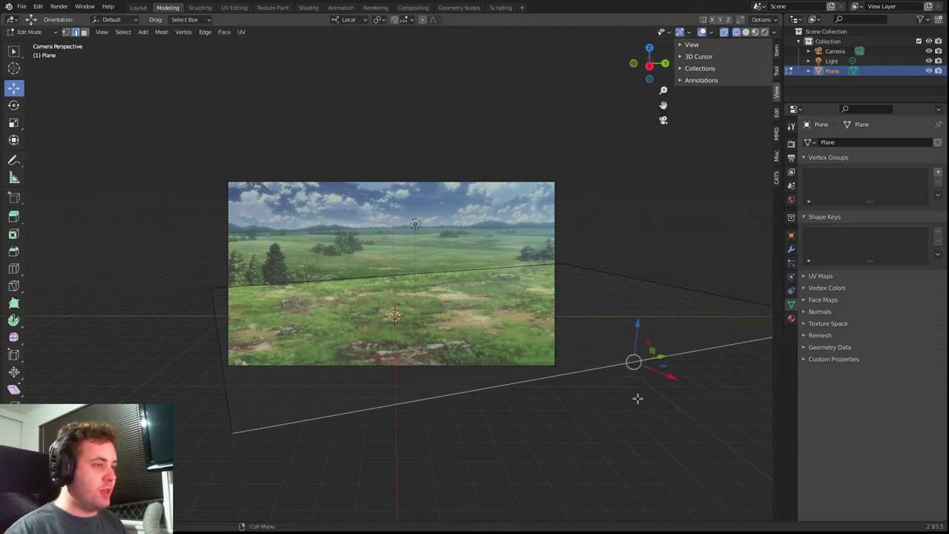
{"action": "key", "text": "alt+a"}
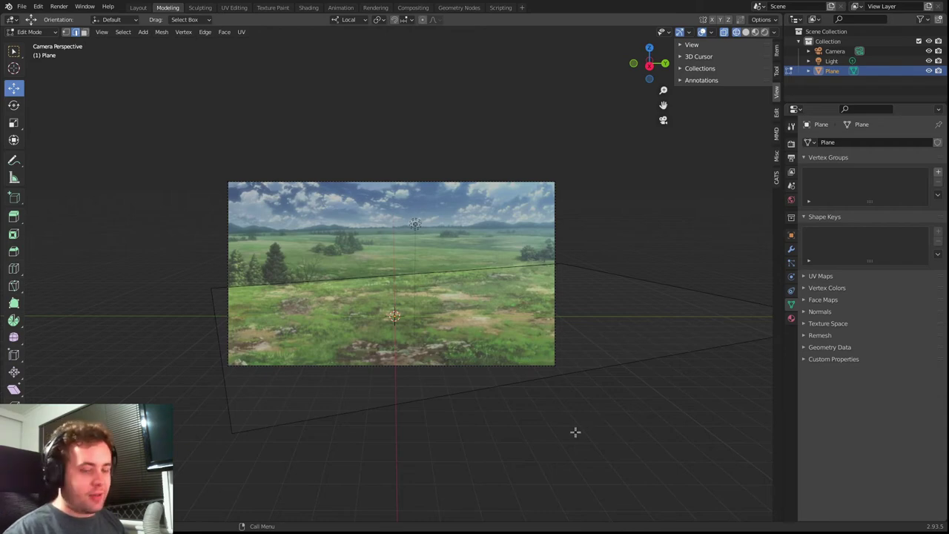
{"action": "key", "text": "ctrl+s"}
- Select the plane's far and near edges together and subdivide them with seven cuts
{"action": "scroll", "coordinate": [343, 254], "scroll_direction": "up", "scroll_amount": 1}
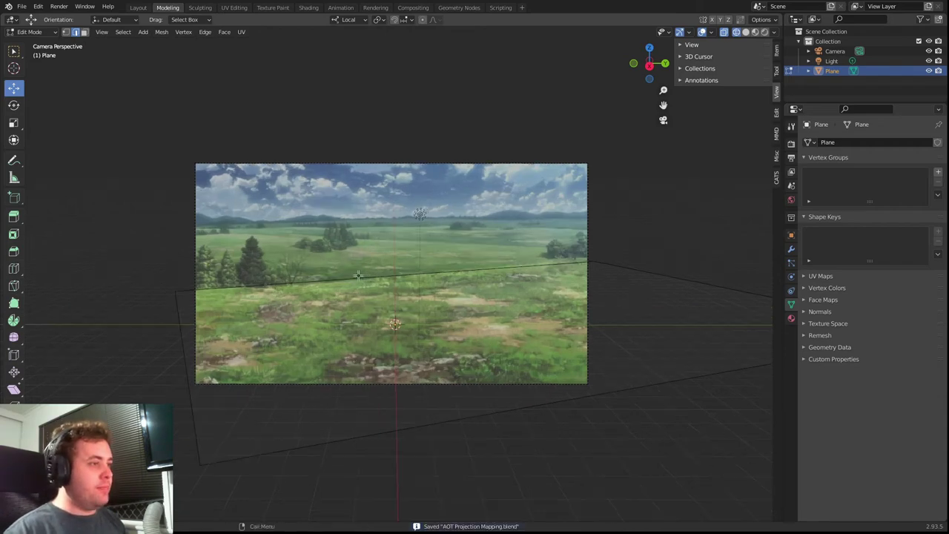
{"action": "left_click", "coordinate": [359, 276]}
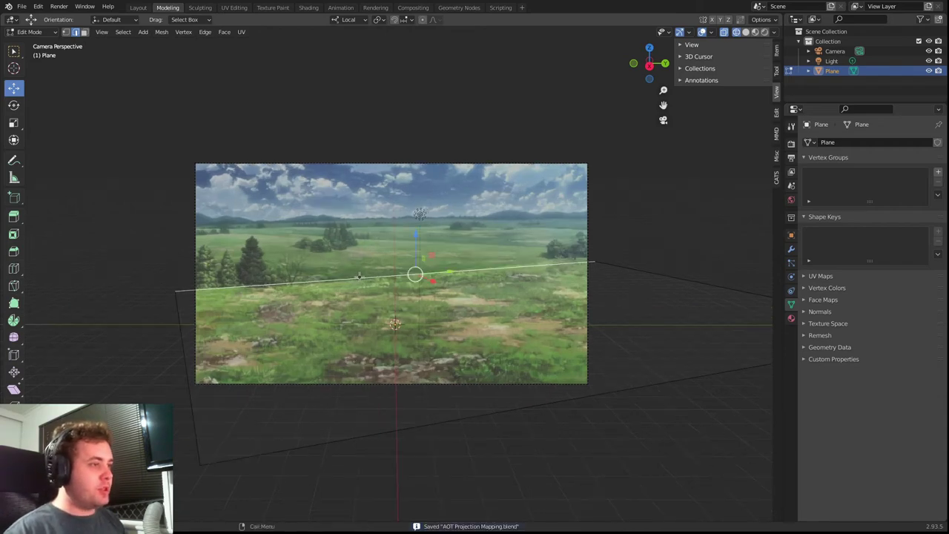
{"action": "left_click", "coordinate": [538, 405], "text": "shift"}
{"action": "left_click", "coordinate": [541, 431]}
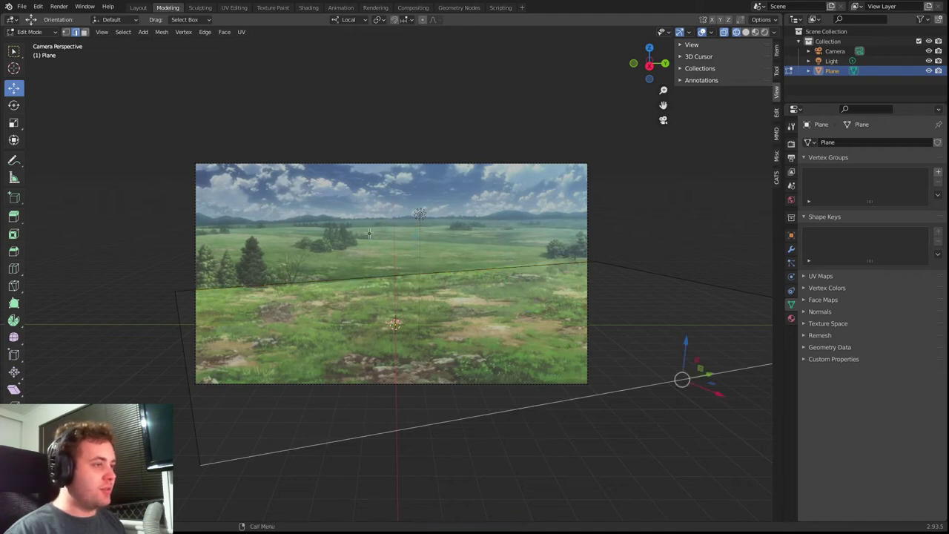
{"action": "left_click", "coordinate": [138, 215]}
{"action": "left_click", "coordinate": [389, 275]}
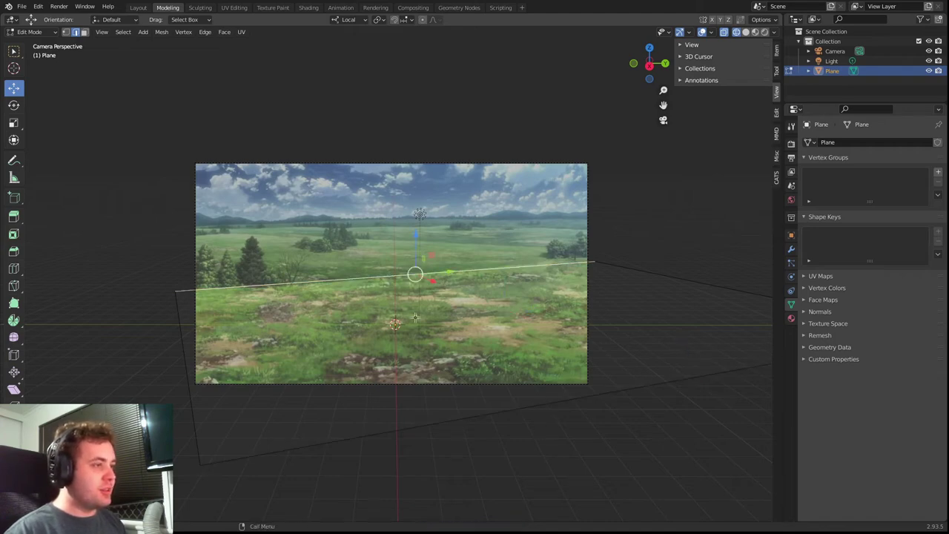
{"action": "left_click", "coordinate": [449, 420], "text": "shift"}
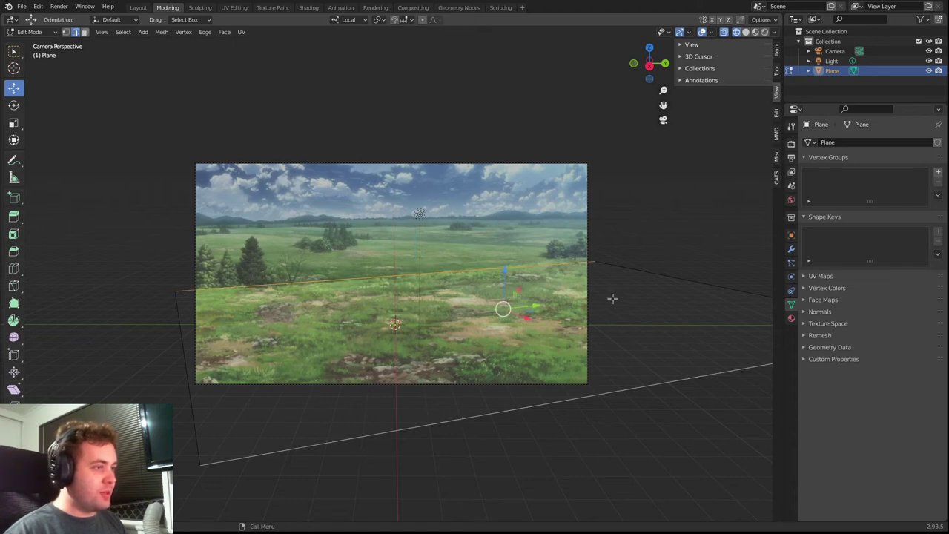
{"action": "left_click", "coordinate": [205, 32]}
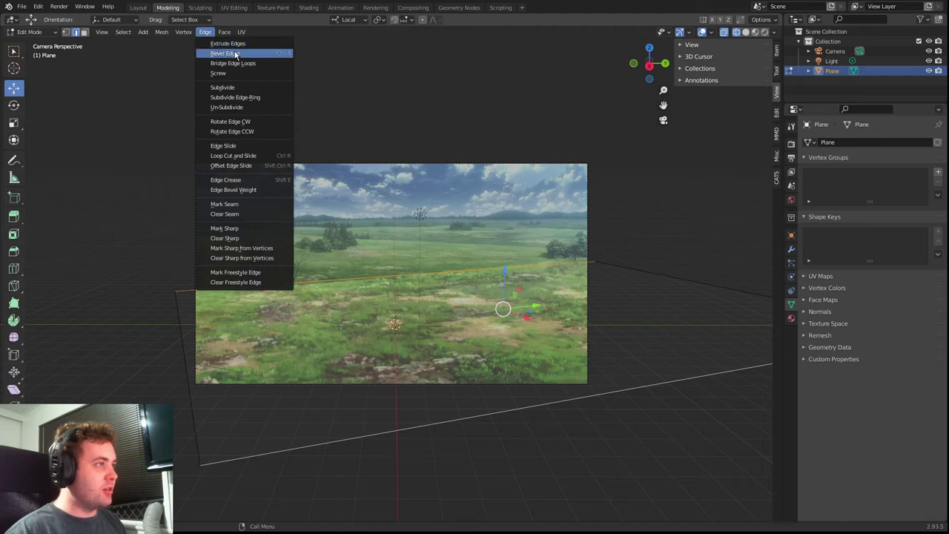
{"action": "left_click", "coordinate": [235, 83]}
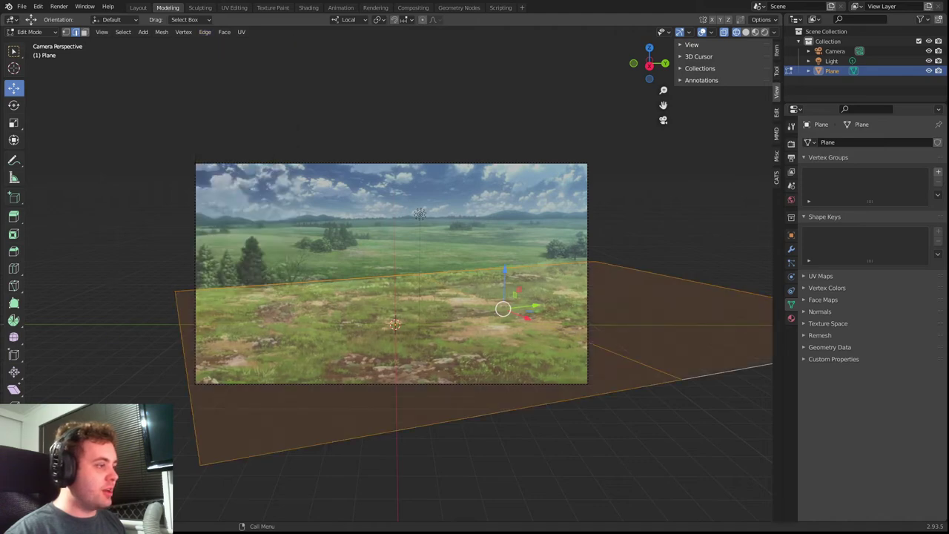
{"action": "key", "text": "ctrl+r"}
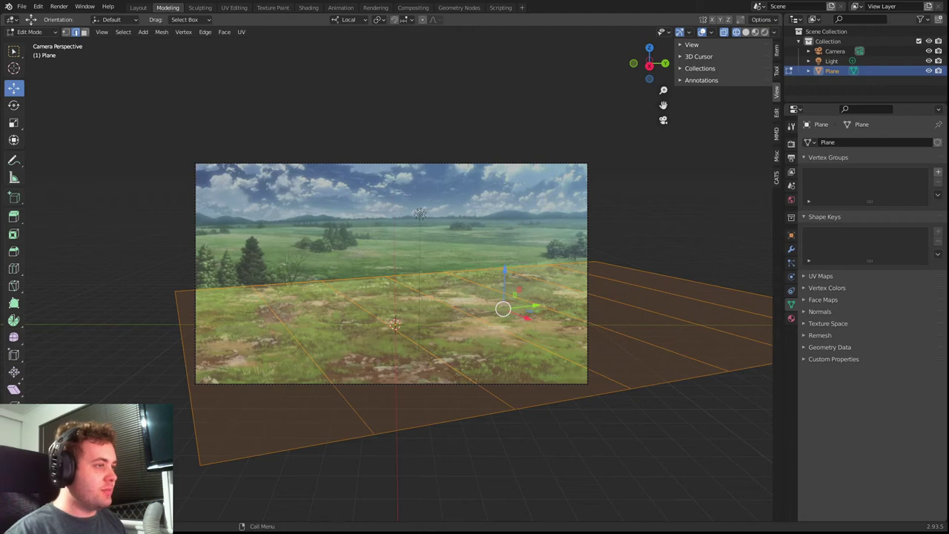
{"action": "scroll", "coordinate": [667, 311], "scroll_direction": "up", "scroll_amount": 2}
- In vertex select mode, fit the first inner vertex from the left on the plane's far edge to the crest of the grass
{"action": "left_click", "coordinate": [66, 32]}
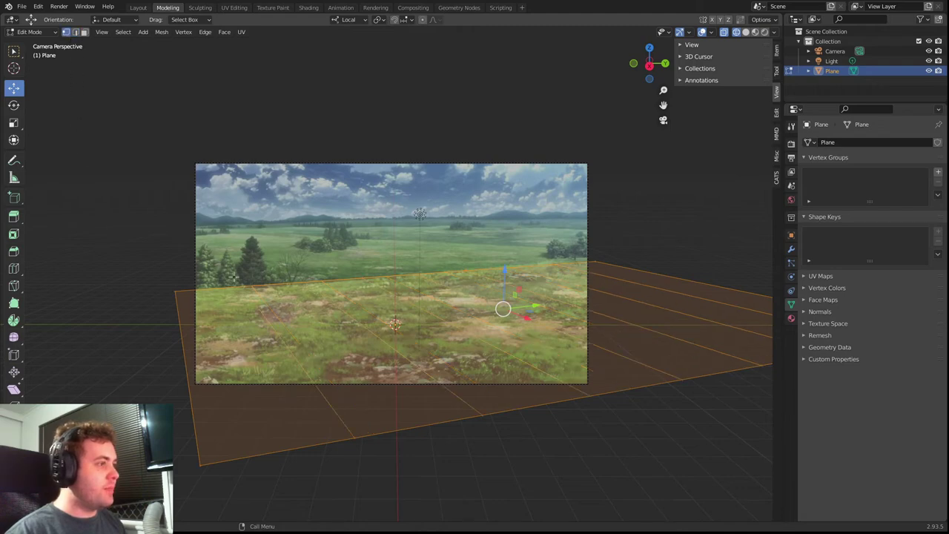
{"action": "left_click", "coordinate": [243, 285]}
{"action": "left_click_drag", "start_coordinate": [285, 308], "coordinate": [193, 307]}
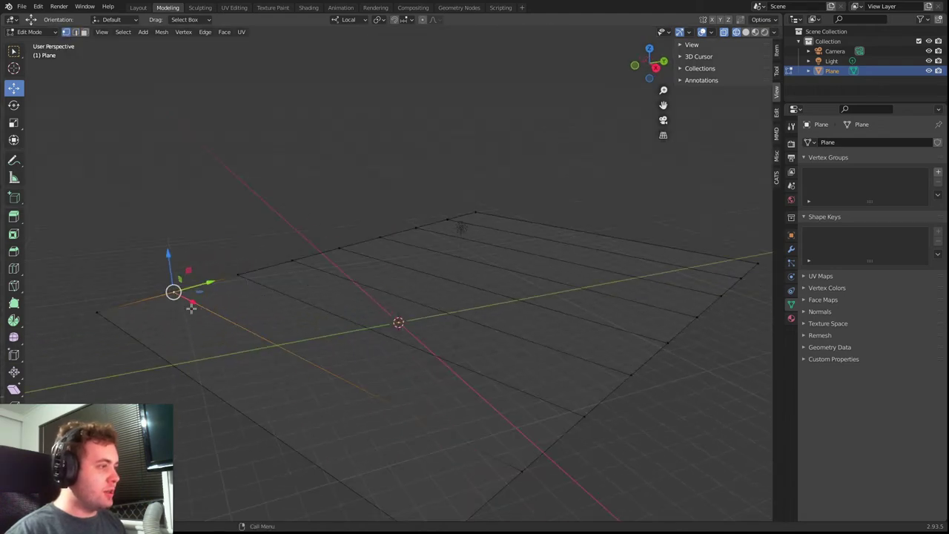
{"action": "key", "text": "KP_0"}
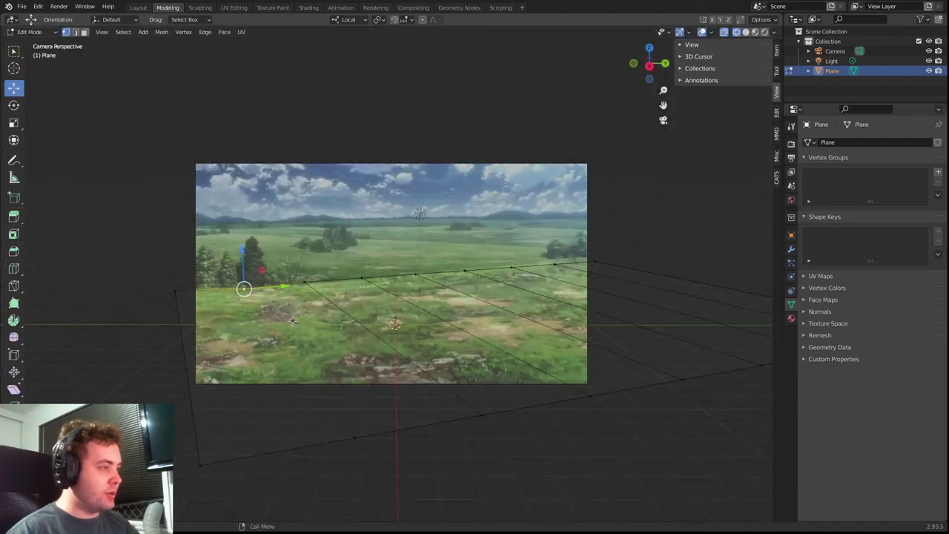
{"action": "key", "text": "g"}
{"action": "left_click", "coordinate": [245, 289]}
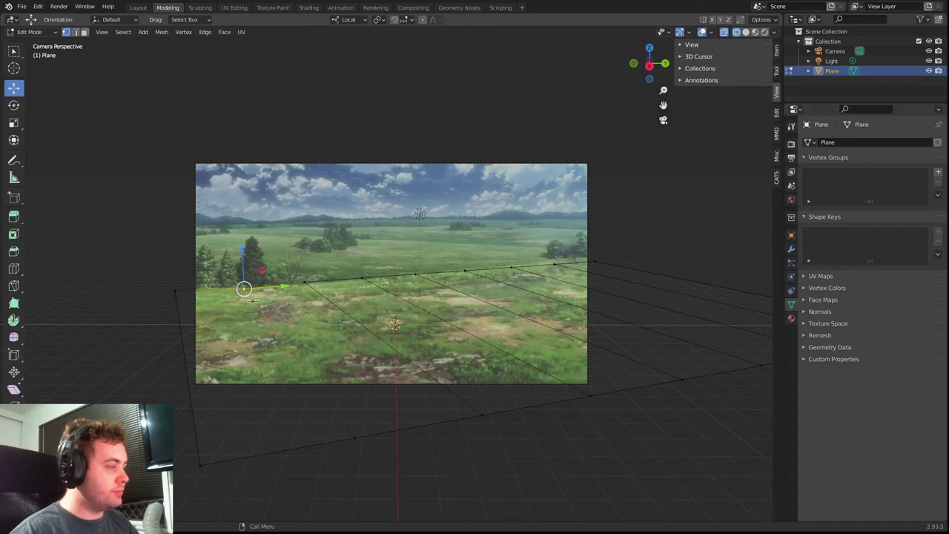
{"action": "key", "text": "KP_0"}
{"action": "key", "text": "KP_0"}
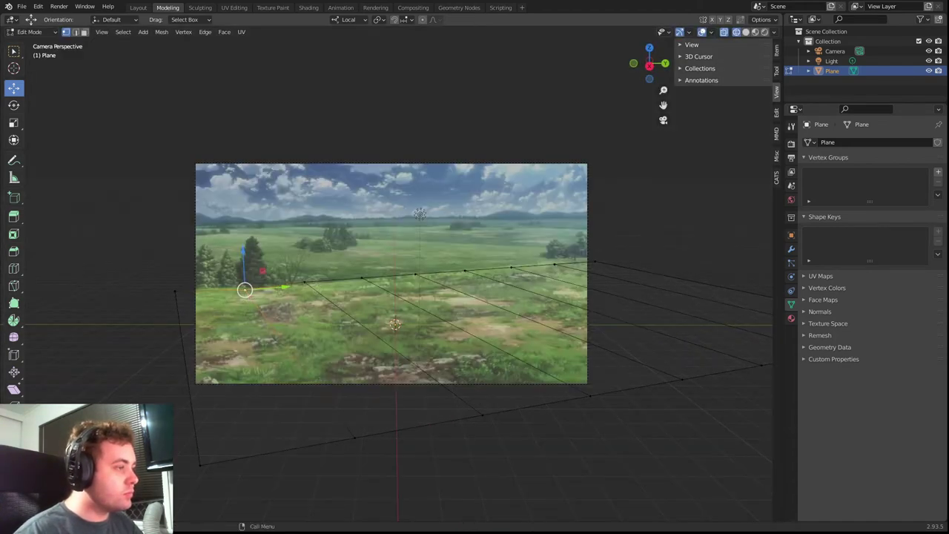
- Adjust the plane's far left corner vertex so it continues the line of the grass crest
{"action": "left_click_drag", "start_coordinate": [245, 289], "coordinate": [175, 291]}
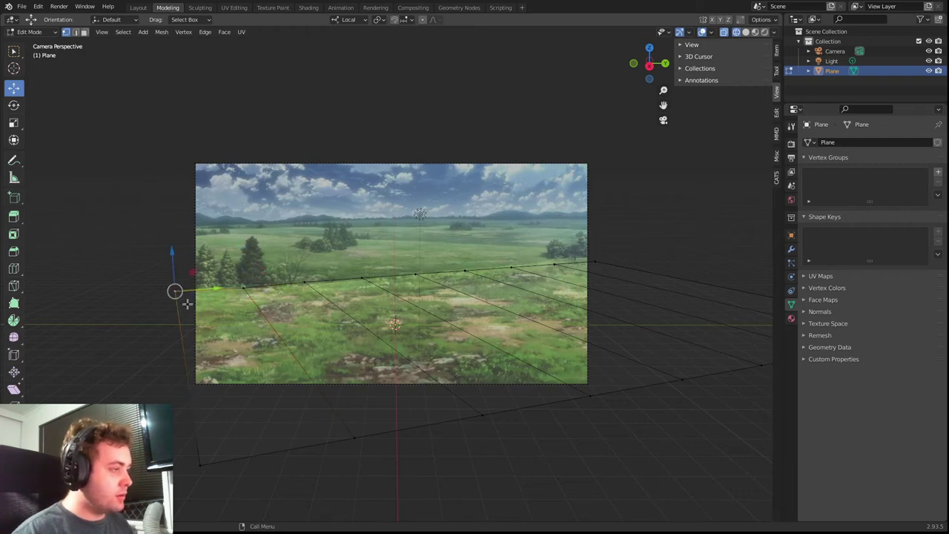
{"action": "left_click_drag", "start_coordinate": [159, 246], "coordinate": [233, 279]}
{"action": "left_click_drag", "start_coordinate": [85, 344], "coordinate": [264, 345]}
{"action": "key", "text": "KP_0"}
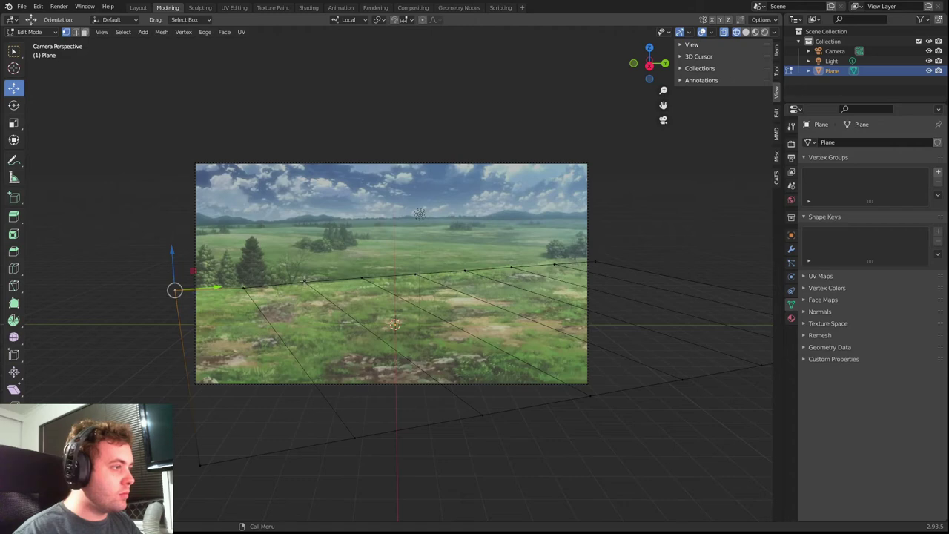
- Align the middle vertices of the plane's far edge with the crest of the foreground grass
{"action": "left_click", "coordinate": [304, 281]}
{"action": "left_click_drag", "start_coordinate": [304, 281], "coordinate": [363, 277]}
{"action": "left_click", "coordinate": [361, 277]}
{"action": "left_click", "coordinate": [416, 274]}
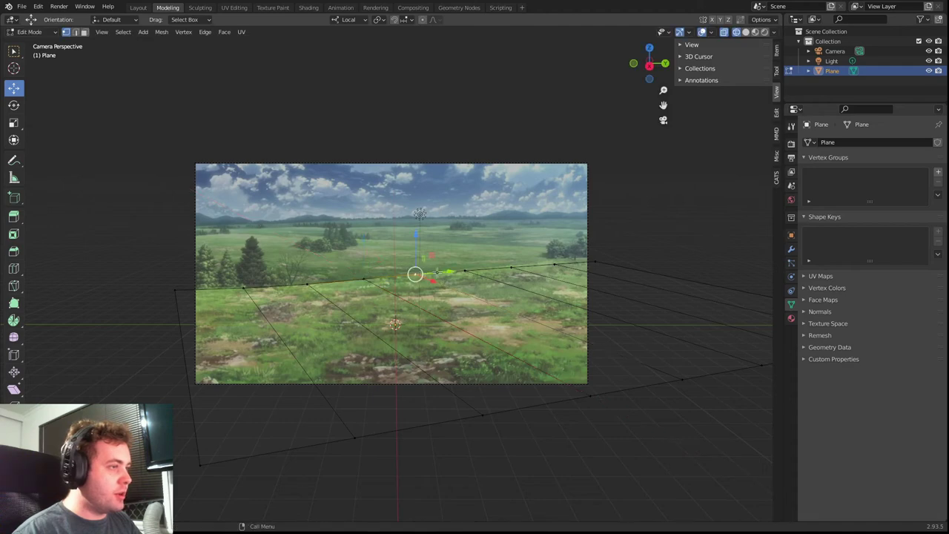
{"action": "left_click", "coordinate": [465, 271]}
{"action": "left_click_drag", "start_coordinate": [466, 271], "coordinate": [464, 270]}
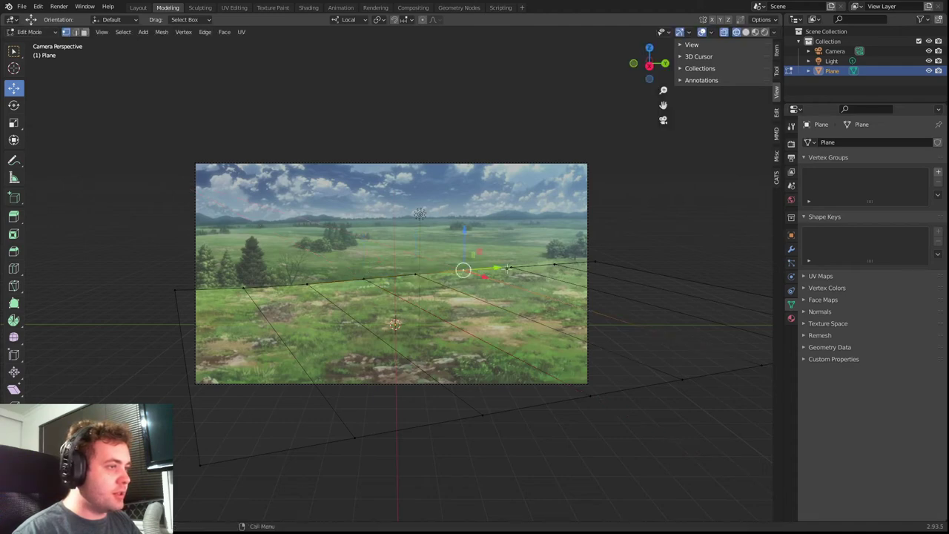
- Shift the remaining right-hand vertices of the far edge, including the corner, to follow the grass crest near the image's right border
{"action": "left_click", "coordinate": [511, 267]}
{"action": "left_click_drag", "start_coordinate": [534, 272], "coordinate": [599, 261]}
{"action": "left_click", "coordinate": [556, 263]}
{"action": "left_click", "coordinate": [594, 261]}
{"action": "key", "text": "ctrl+z"}
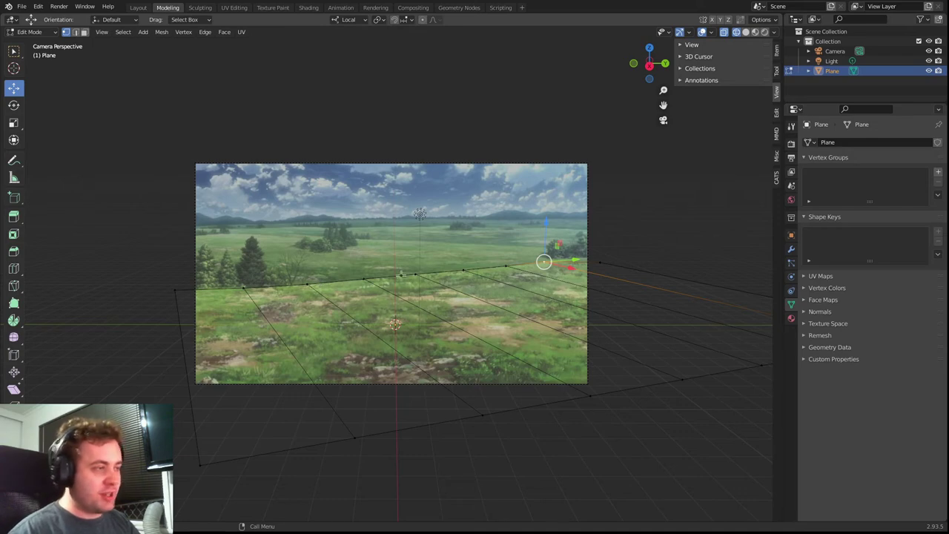
{"action": "left_click", "coordinate": [245, 288]}
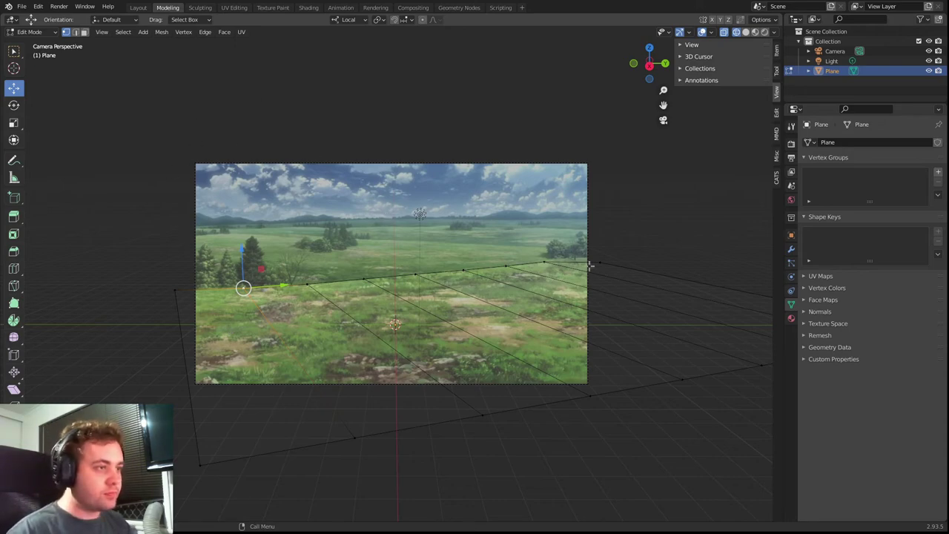
{"action": "left_click", "coordinate": [418, 274]}
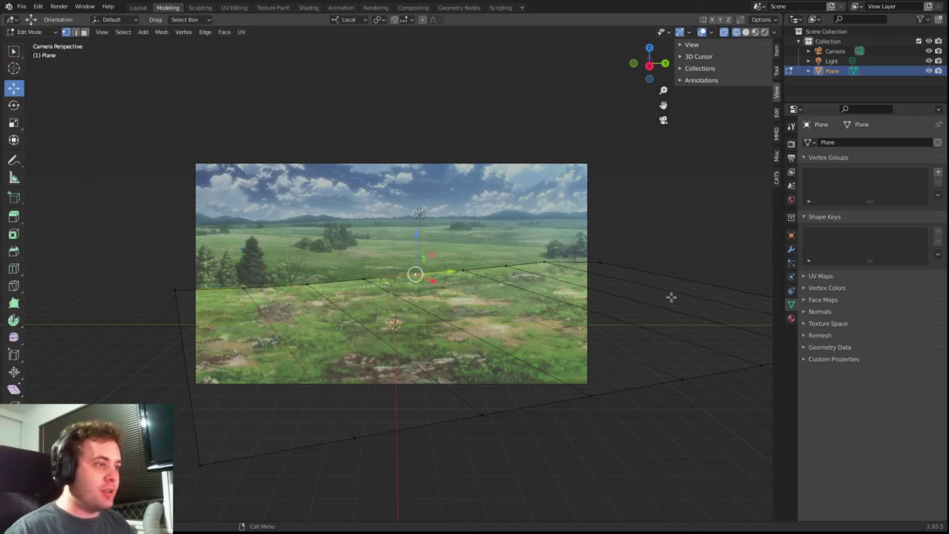
{"action": "scroll", "coordinate": [449, 362], "scroll_direction": "up", "scroll_amount": 3}
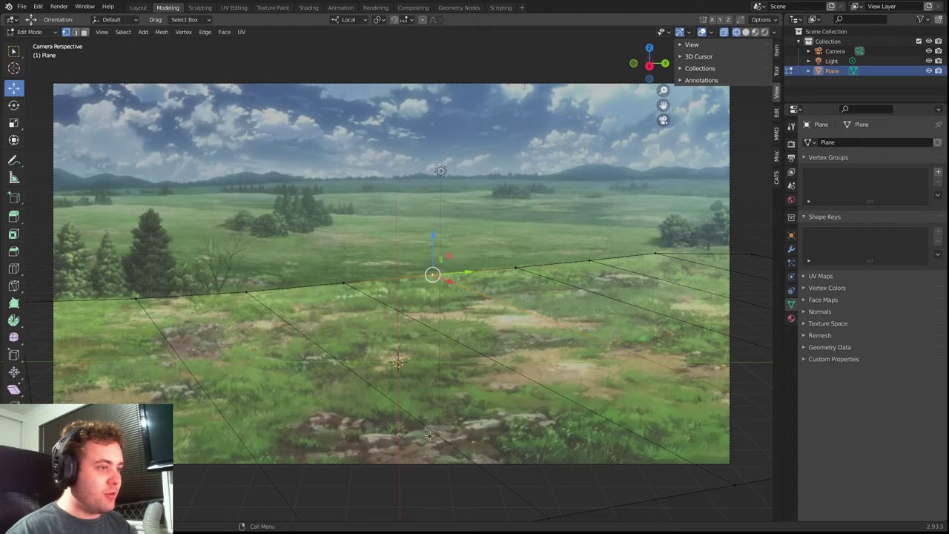
{"action": "scroll", "coordinate": [463, 426], "scroll_direction": "down", "scroll_amount": 3}
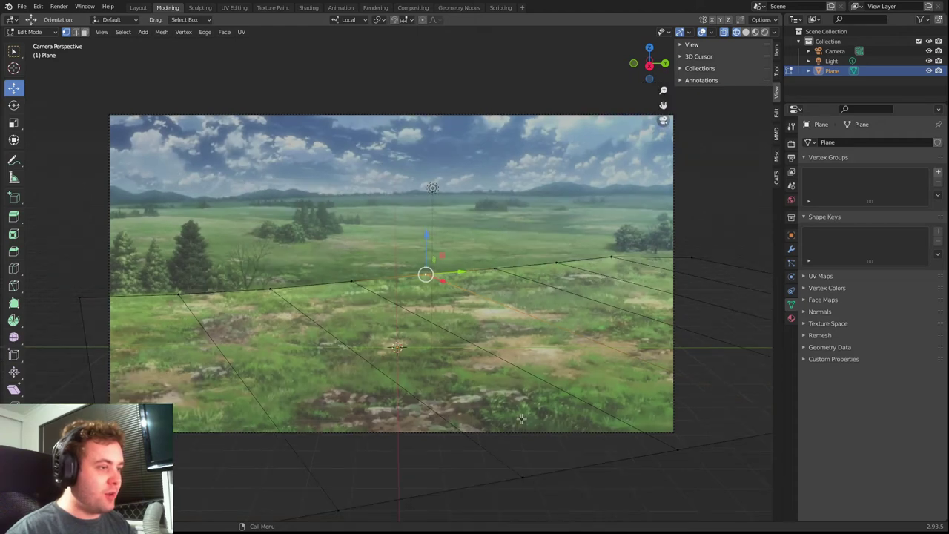
{"action": "left_click", "coordinate": [467, 414]}
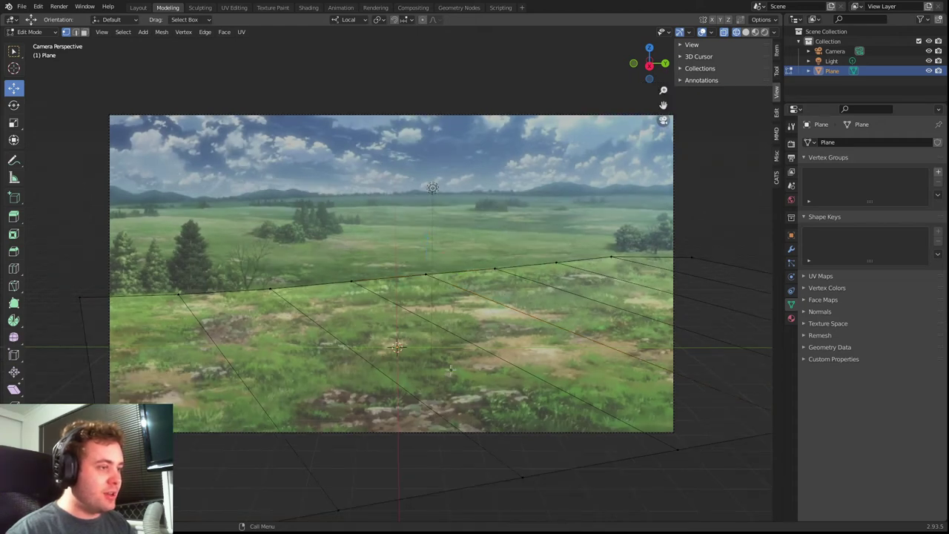
- In edge select mode, select the second, third and fourth lengthwise edges from the left across the foreground and subdivide them with one cut
{"action": "left_click", "coordinate": [75, 32]}
{"action": "left_click", "coordinate": [392, 380]}
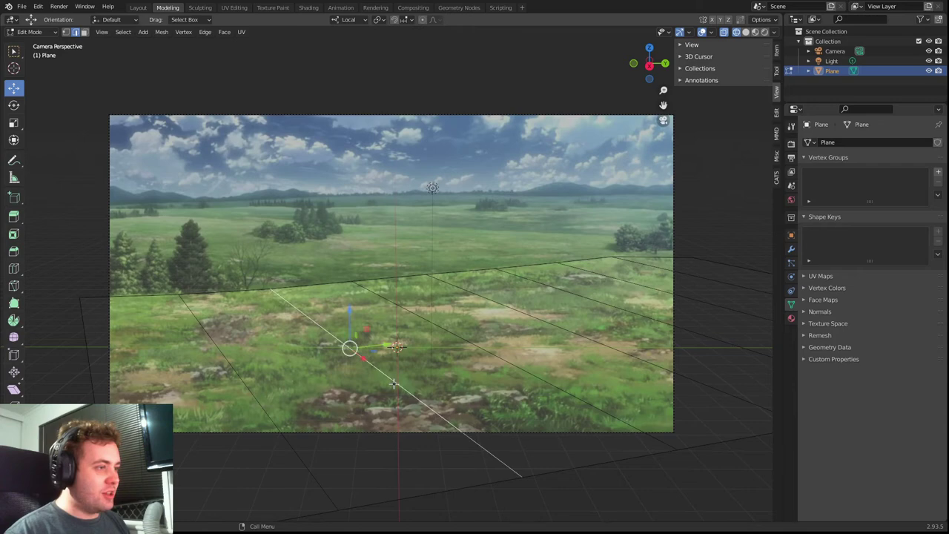
{"action": "left_click", "coordinate": [517, 375]}
{"action": "left_click", "coordinate": [292, 450], "text": "shift"}
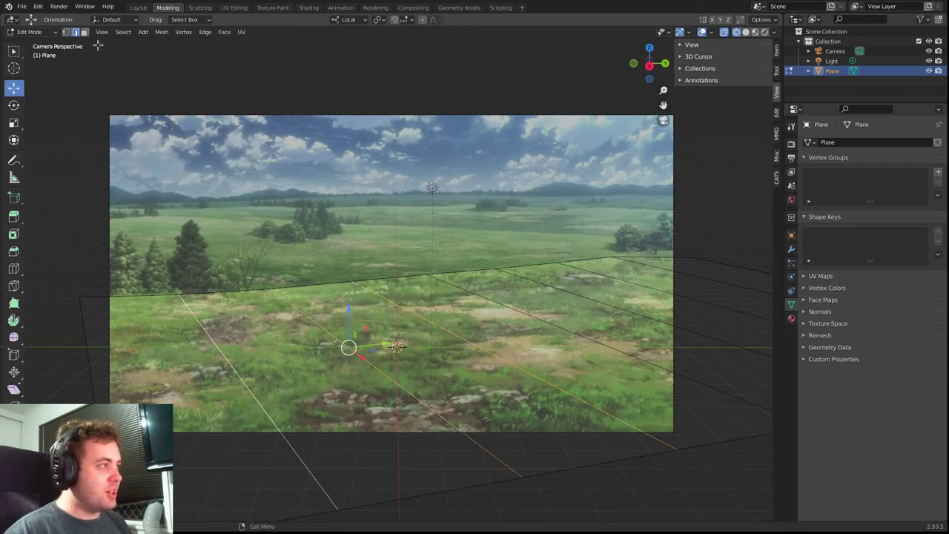
{"action": "left_click", "coordinate": [204, 32]}
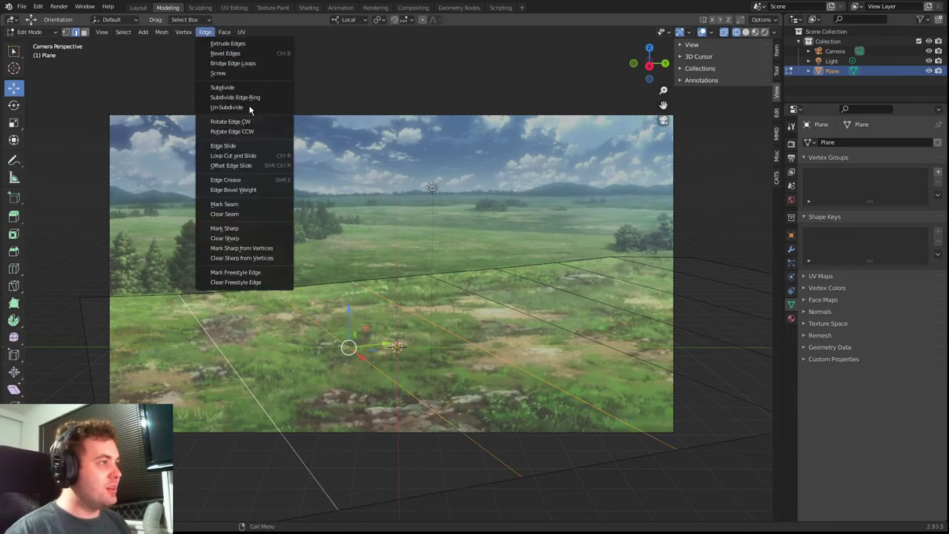
{"action": "left_click", "coordinate": [249, 89]}
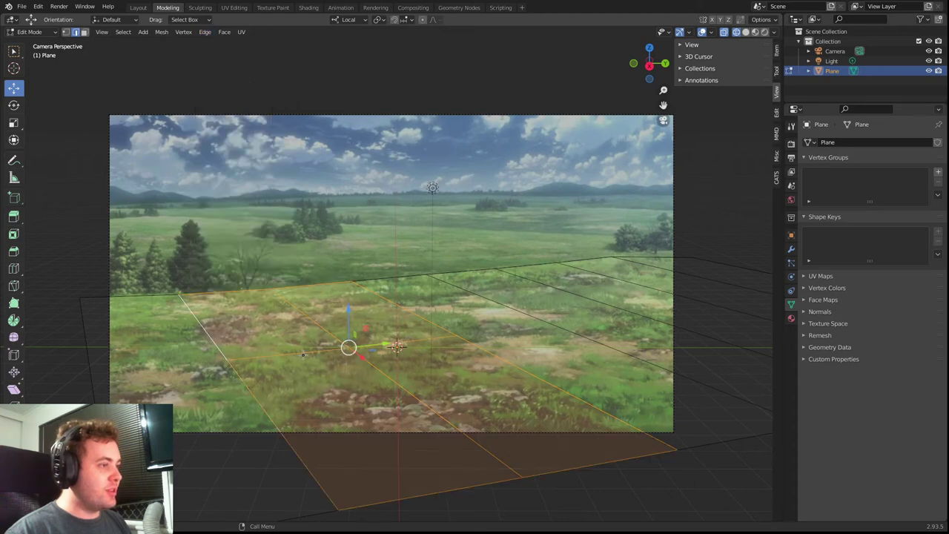
- Select the new cross edges between the second and fourth lengthwise edges and move them toward the camera to the dirt patch's back edge
{"action": "key", "text": "alt+a"}
{"action": "left_click", "coordinate": [393, 341]}
{"action": "key", "text": "g"}
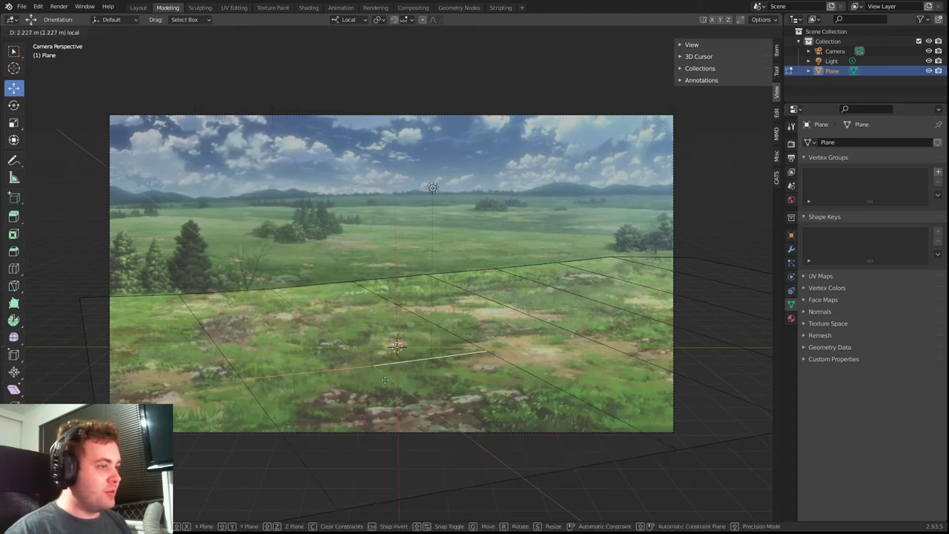
{"action": "left_click", "coordinate": [392, 377]}
- Select the three near lengthwise edge segments across the foreground dirt patch and subdivide them three times into a finer grid
{"action": "left_click", "coordinate": [582, 398]}
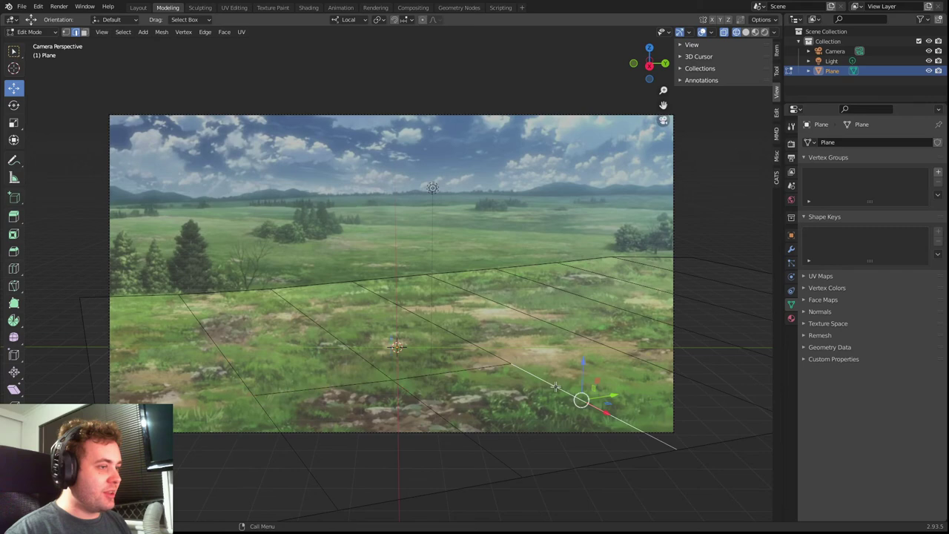
{"action": "left_click", "coordinate": [300, 454]}
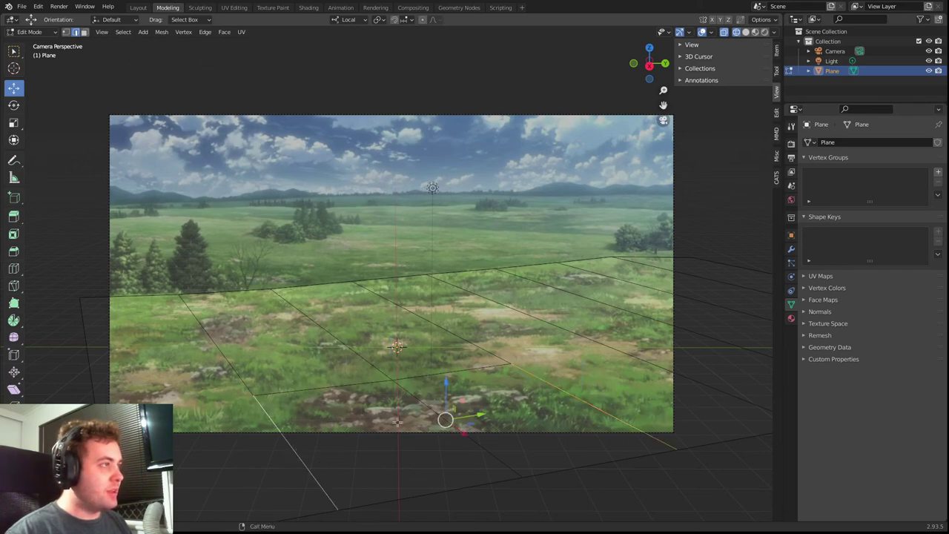
{"action": "left_click", "coordinate": [418, 398]}
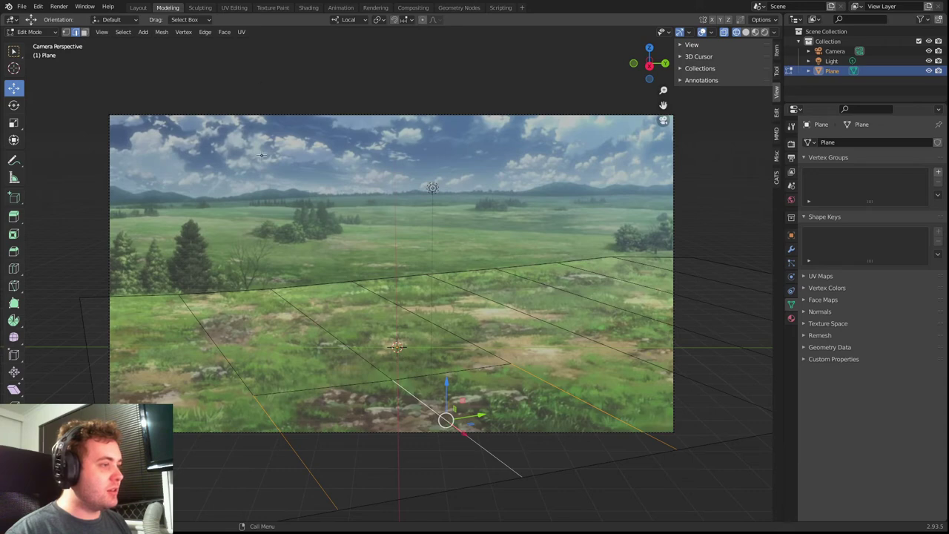
{"action": "left_click", "coordinate": [205, 32]}
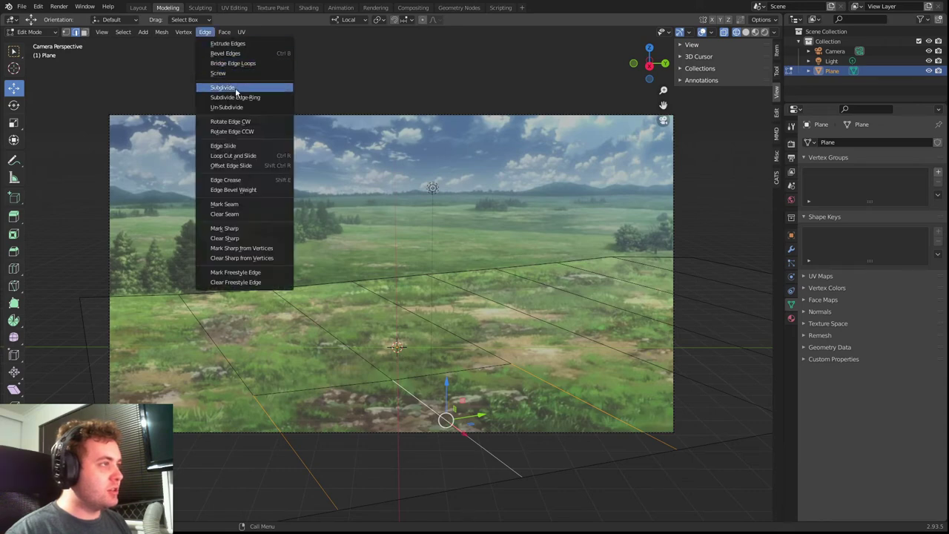
{"action": "left_click", "coordinate": [222, 87]}
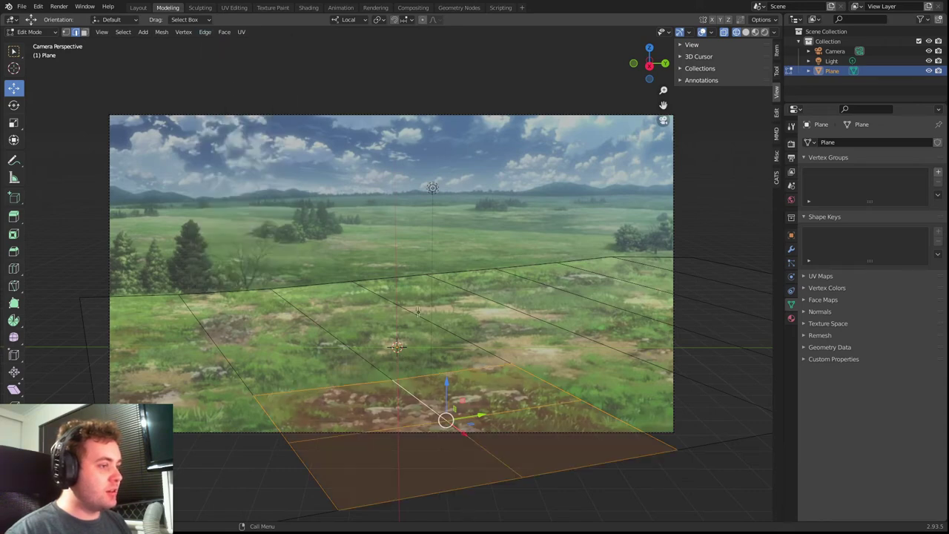
{"action": "left_click", "coordinate": [204, 32]}
{"action": "left_click", "coordinate": [227, 86]}
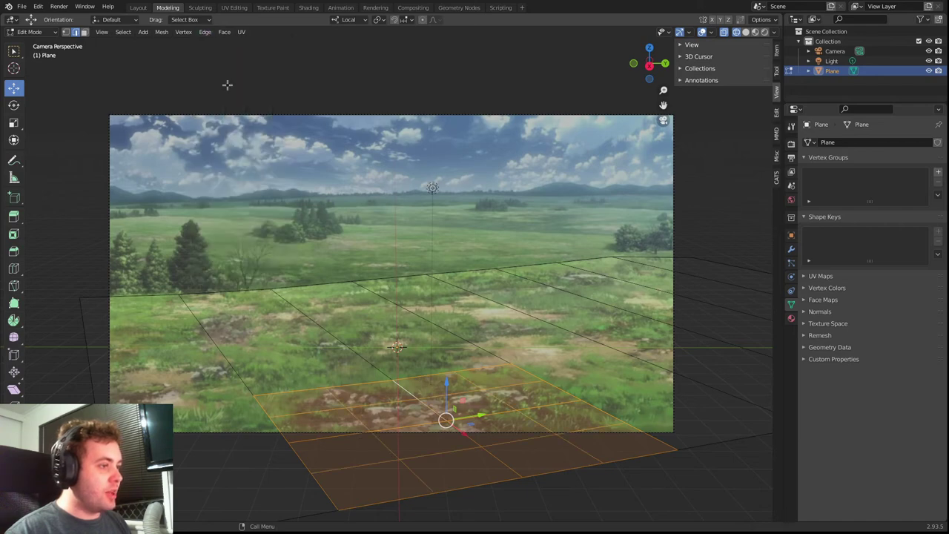
{"action": "key", "text": "shift+r"}
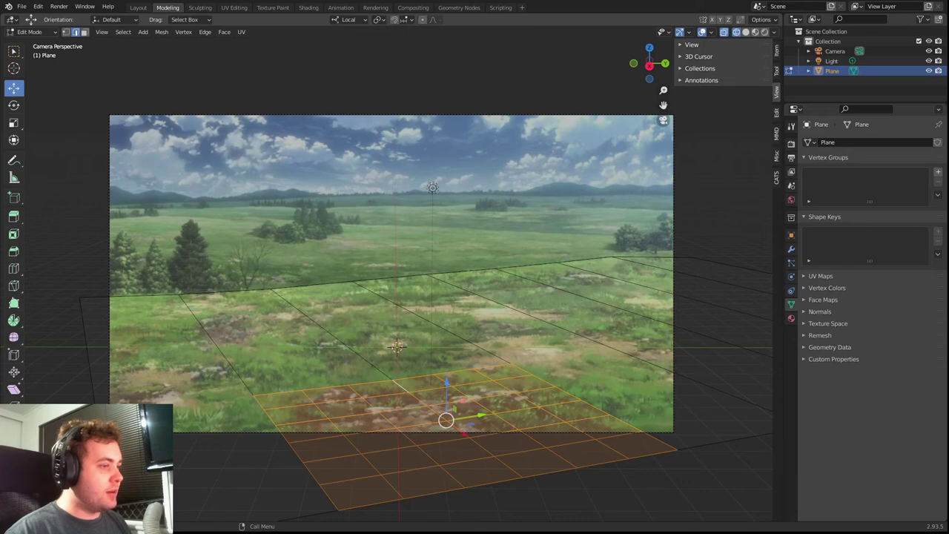
- In vertex select mode, shift individual vertices within the fine grid over the foreground dirt patch to make the ground uneven
{"action": "key", "text": "alt+a"}
{"action": "left_click", "coordinate": [65, 32]}
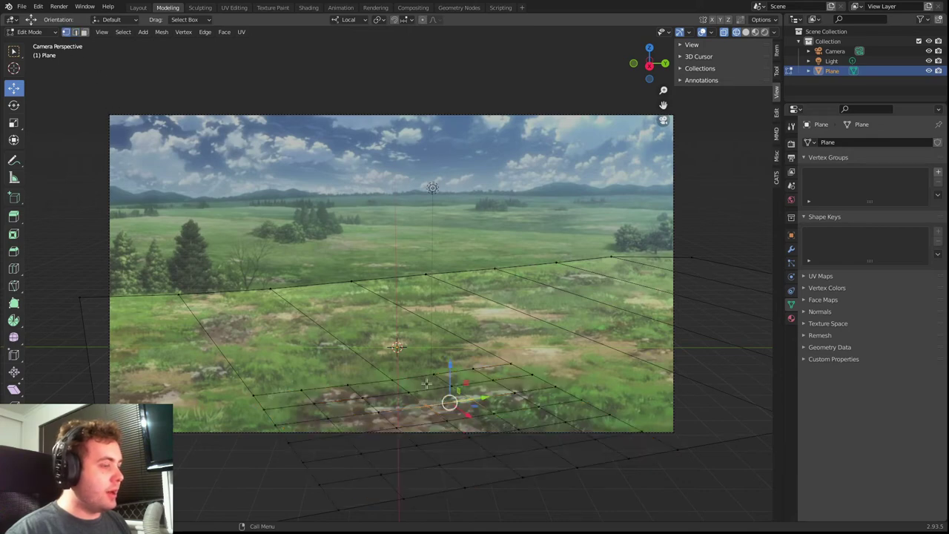
{"action": "left_click", "coordinate": [425, 402]}
{"action": "key", "text": "Tab"}
{"action": "key", "text": "Tab"}
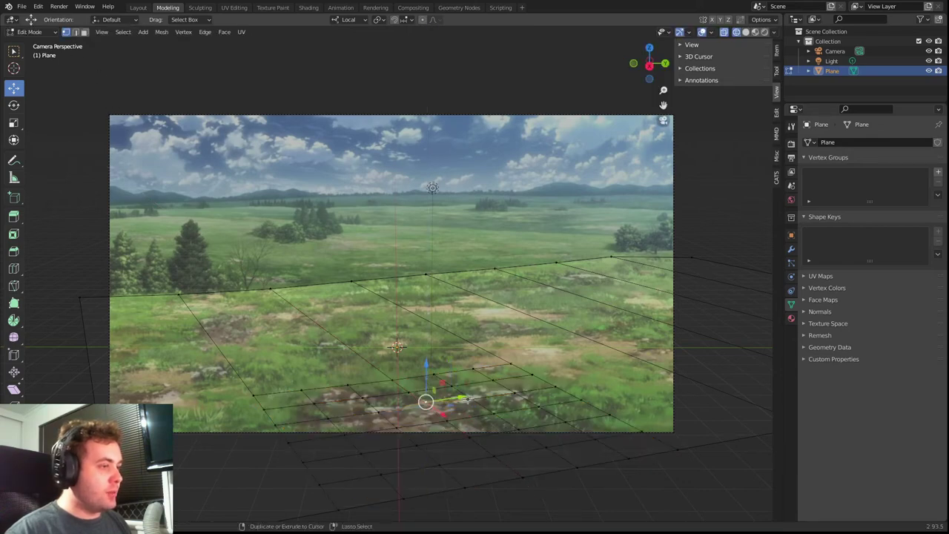
{"action": "left_click_drag", "start_coordinate": [425, 402], "coordinate": [515, 375]}
{"action": "left_click", "coordinate": [538, 404]}
{"action": "left_click_drag", "start_coordinate": [538, 404], "coordinate": [446, 387]}
{"action": "left_click", "coordinate": [495, 413]}
{"action": "left_click", "coordinate": [396, 426]}
{"action": "left_click_drag", "start_coordinate": [396, 404], "coordinate": [363, 378]}
{"action": "left_click", "coordinate": [469, 437]}
{"action": "left_click", "coordinate": [361, 393]}
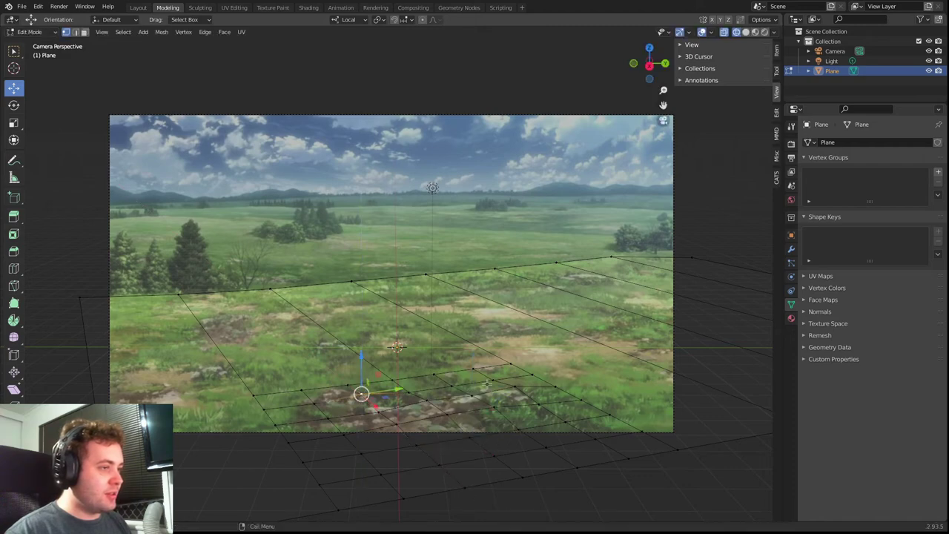
- In edge select mode, select the second and third lengthwise edges from the left behind the foreground grid and subdivide them once
{"action": "left_click", "coordinate": [207, 321]}
{"action": "left_click", "coordinate": [75, 32]}
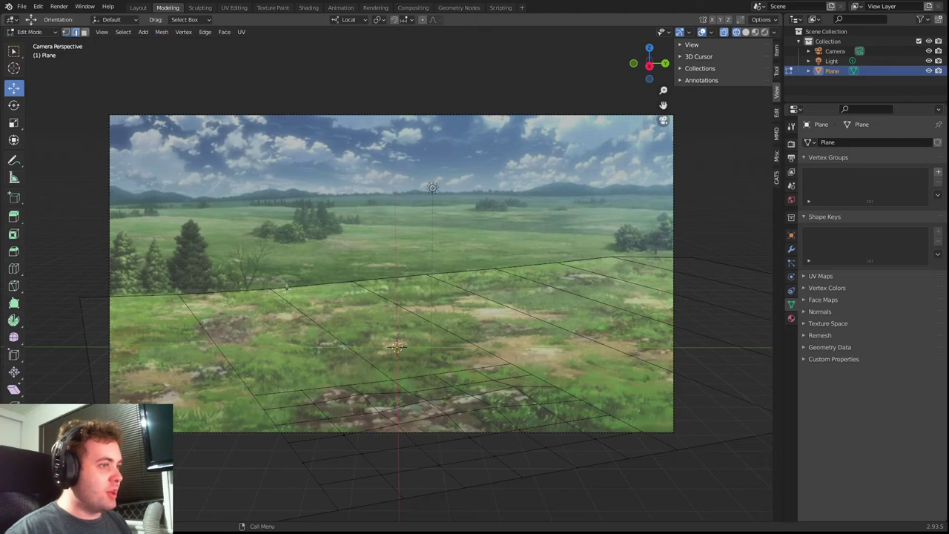
{"action": "left_click", "coordinate": [320, 326]}
{"action": "left_click", "coordinate": [206, 333]}
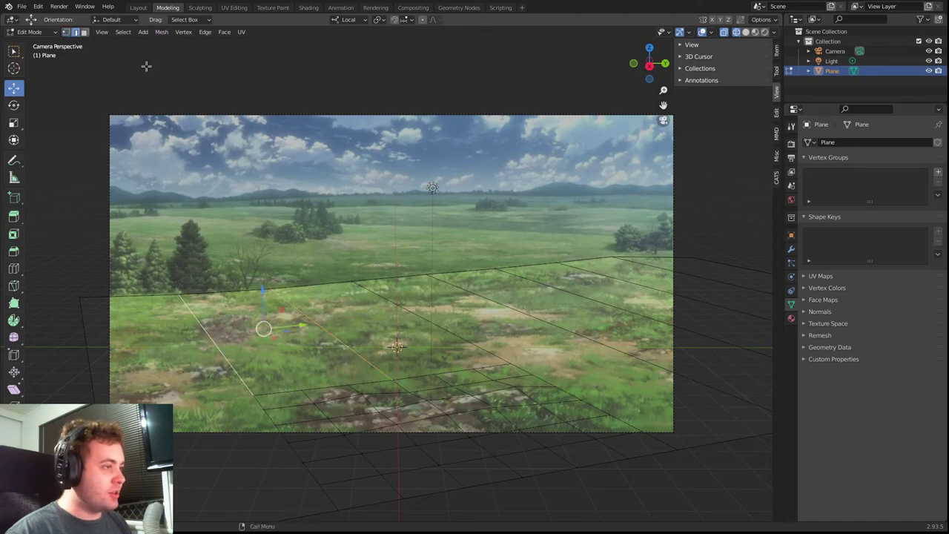
{"action": "left_click", "coordinate": [205, 32]}
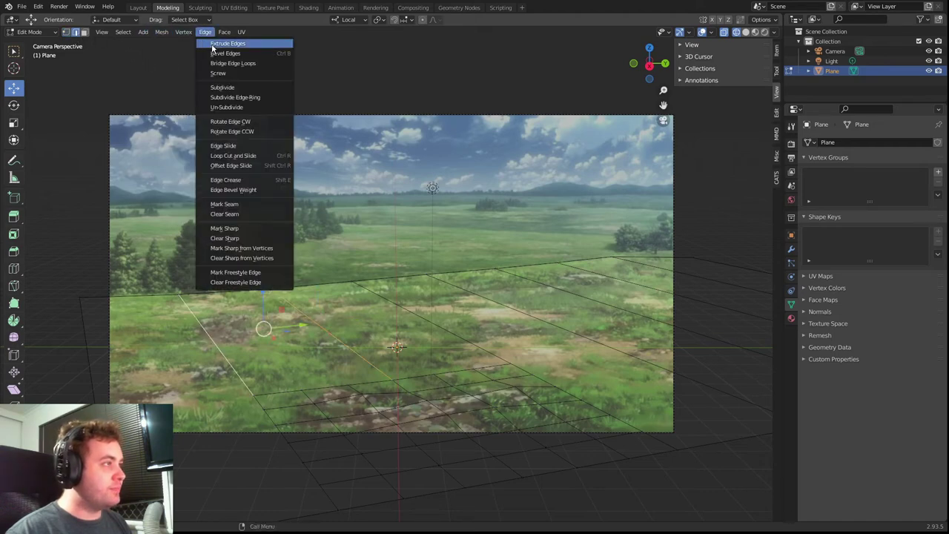
{"action": "left_click", "coordinate": [222, 87]}
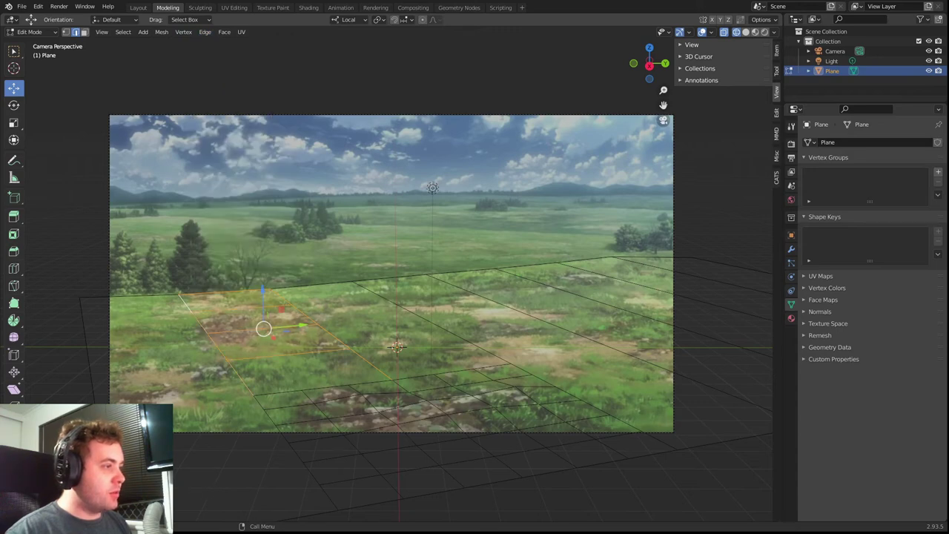
- Select the edges surrounding the small dirt patch near the image's left side and subdivide them into a finer grid
{"action": "left_click", "coordinate": [244, 314]}
{"action": "left_click", "coordinate": [272, 335]}
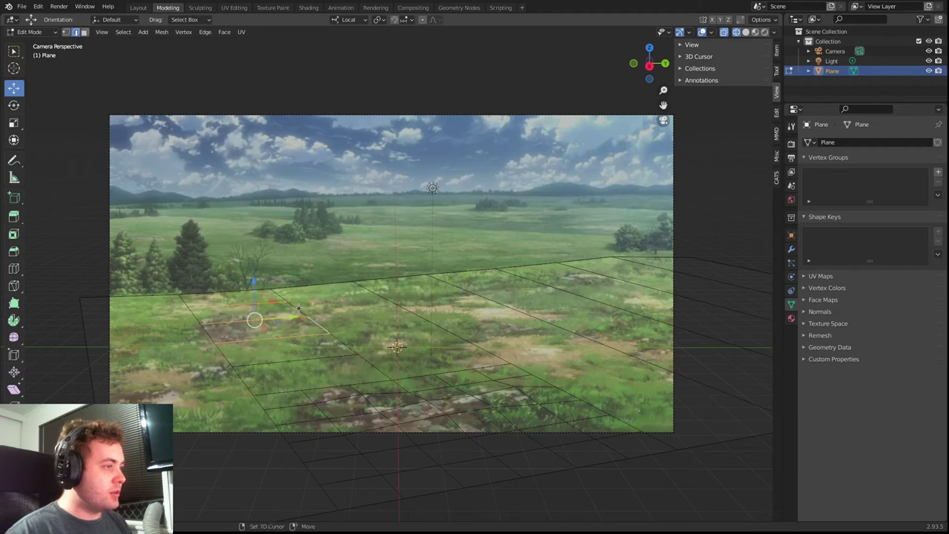
{"action": "left_click", "coordinate": [207, 319], "text": "shift"}
{"action": "left_click", "coordinate": [196, 316], "text": "shift"}
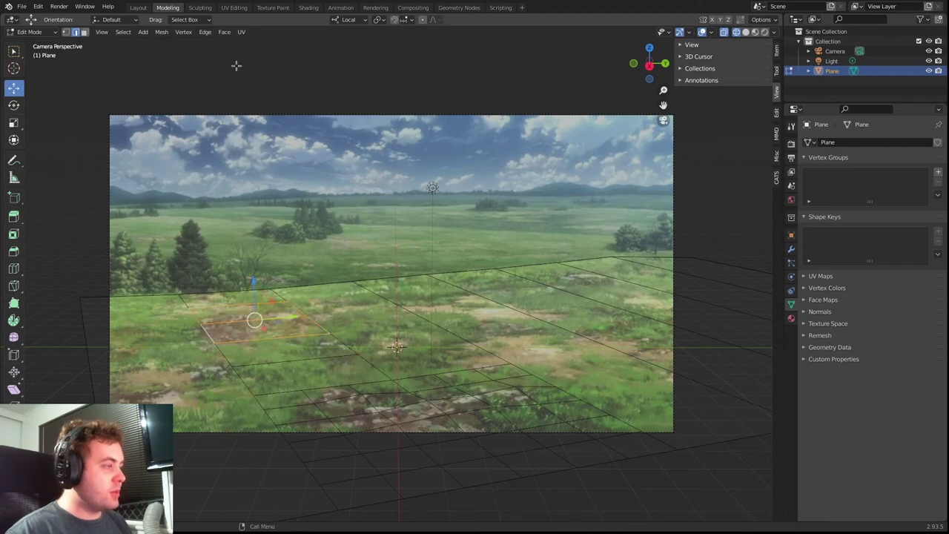
{"action": "left_click", "coordinate": [205, 32]}
{"action": "left_click", "coordinate": [232, 88]}
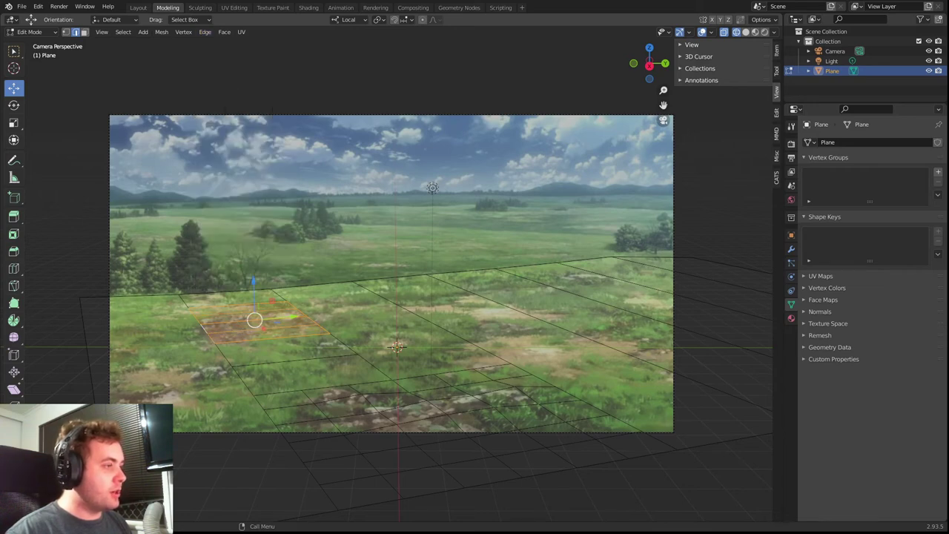
- In vertex select mode, adjust vertices at the back and outer side of the left dirt patch's grid
{"action": "left_click", "coordinate": [66, 32]}
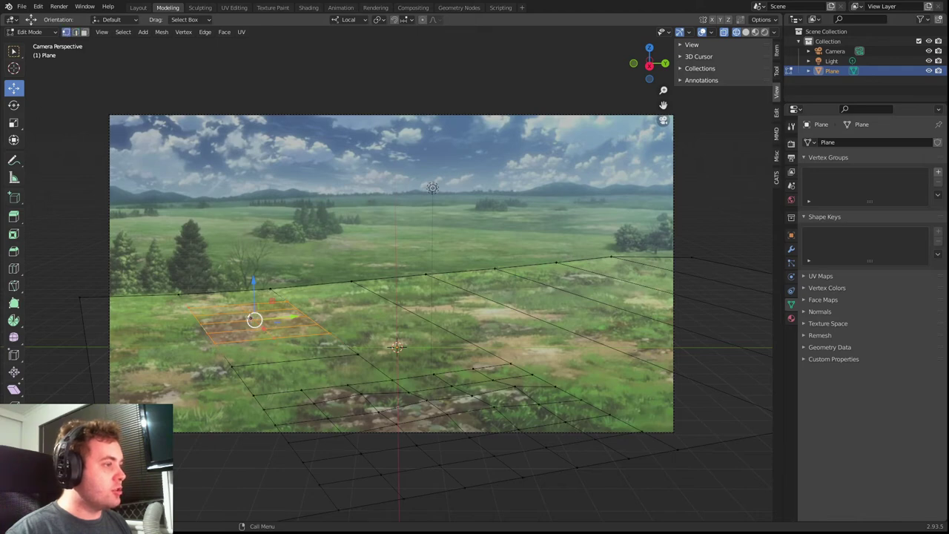
{"action": "left_click", "coordinate": [253, 301]}
{"action": "left_click_drag", "start_coordinate": [253, 301], "coordinate": [253, 297]}
{"action": "left_click", "coordinate": [200, 323]}
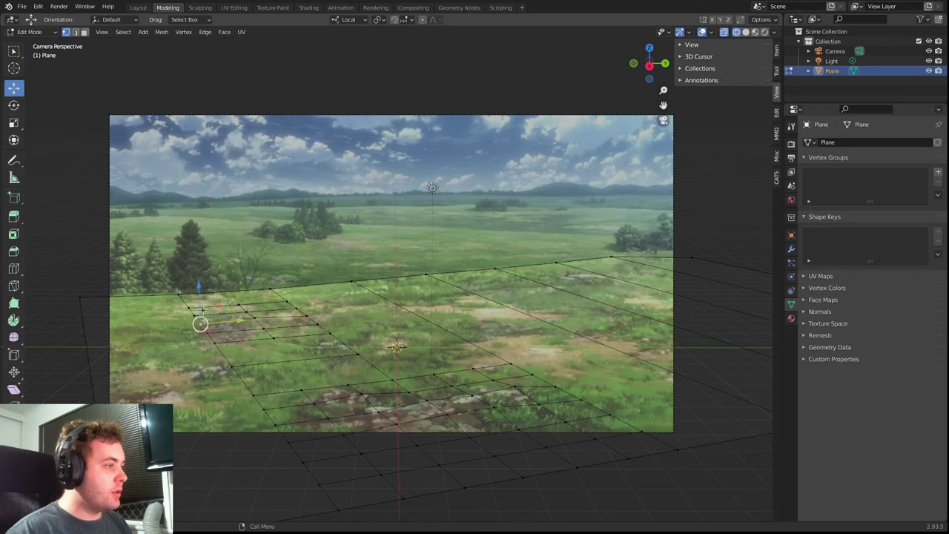
- In edge select mode, select the short cross edges in the middle of the left dirt patch and subdivide them
{"action": "left_click", "coordinate": [75, 33]}
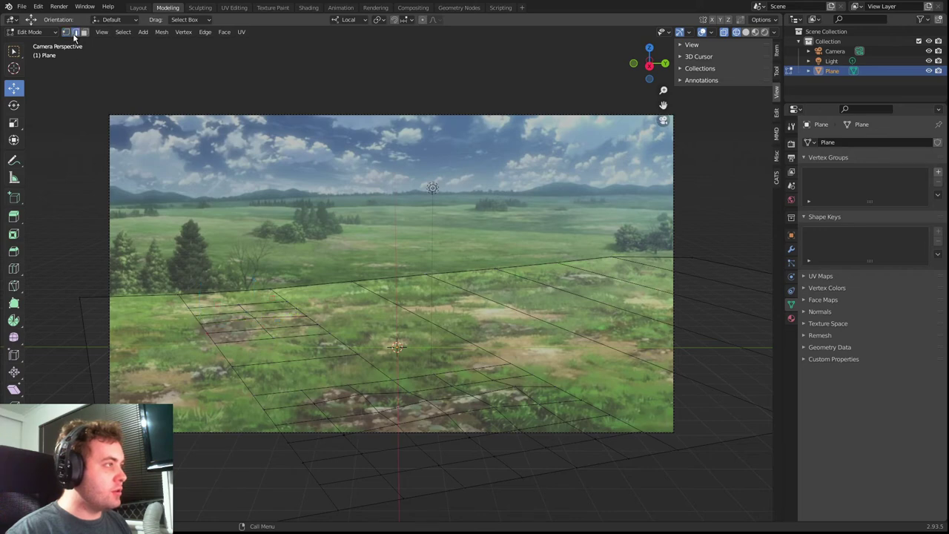
{"action": "left_click", "coordinate": [215, 317]}
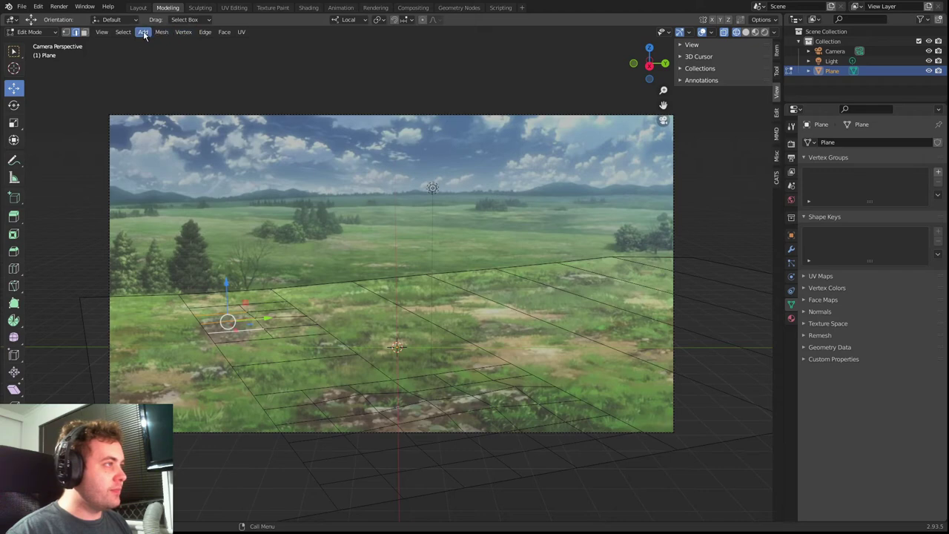
{"action": "left_click", "coordinate": [143, 35]}
{"action": "mouse_move", "coordinate": [205, 32]}
{"action": "left_click", "coordinate": [223, 90]}
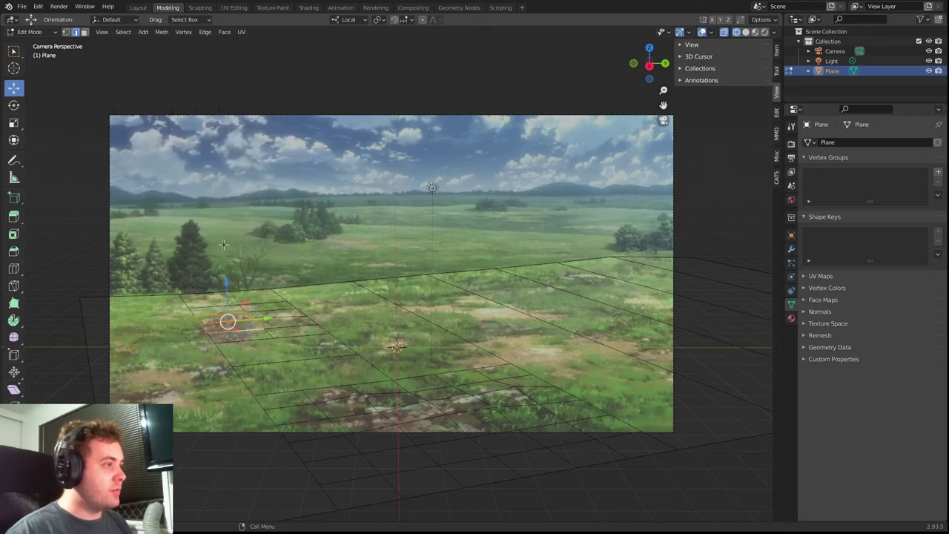
- Reposition the centre of the left dirt patch's grid and the geometry along its right boundary
{"action": "left_click_drag", "start_coordinate": [227, 321], "coordinate": [249, 313]}
{"action": "left_click", "coordinate": [66, 32]}
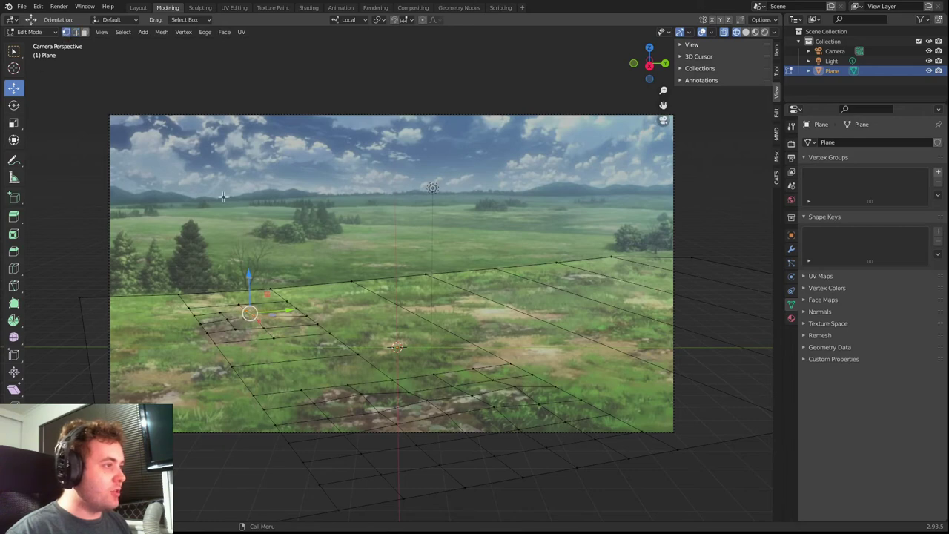
{"action": "left_click", "coordinate": [75, 32]}
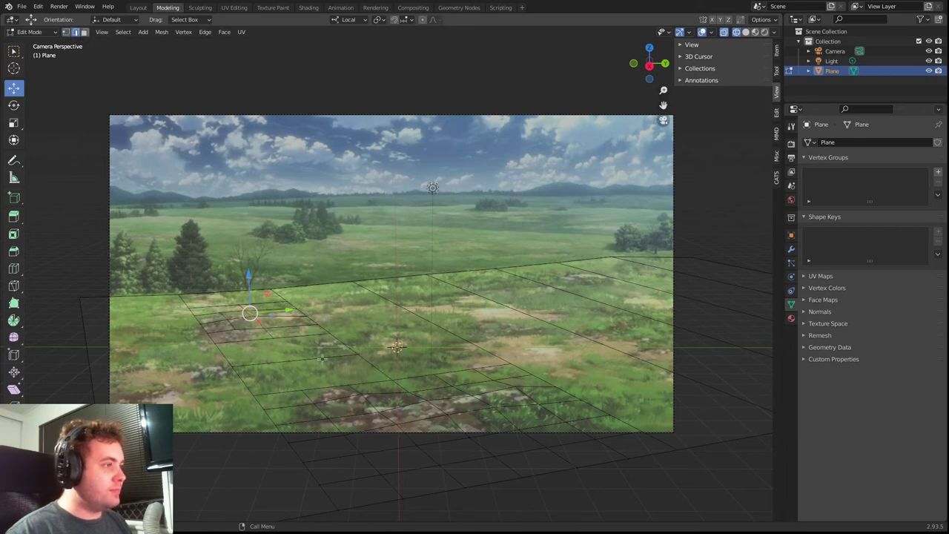
{"action": "key", "text": "g"}
{"action": "left_click", "coordinate": [311, 320]}
{"action": "key", "text": "ctrl+s"}
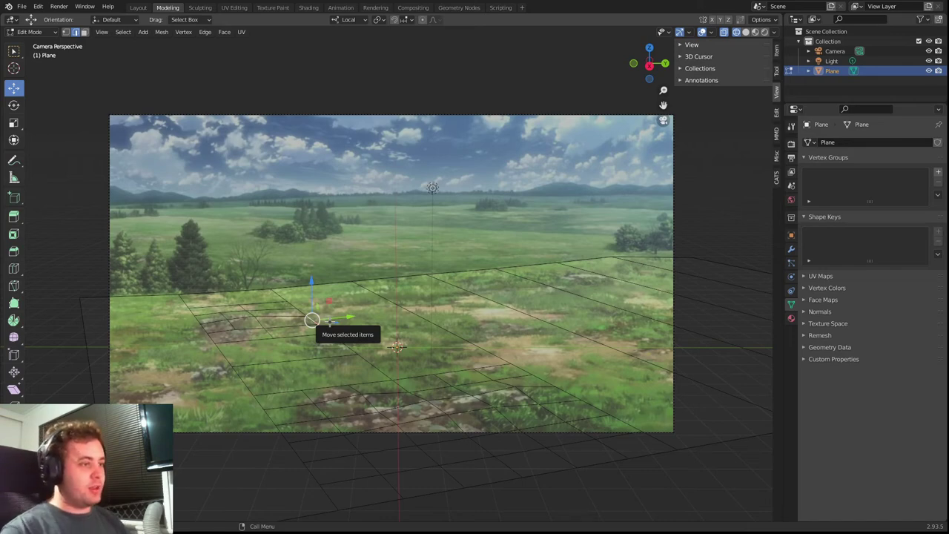
- Subdivide the three lengthwise edges running from the crest's right end and move the new cross edges back toward the crest
{"action": "left_click", "coordinate": [576, 293]}
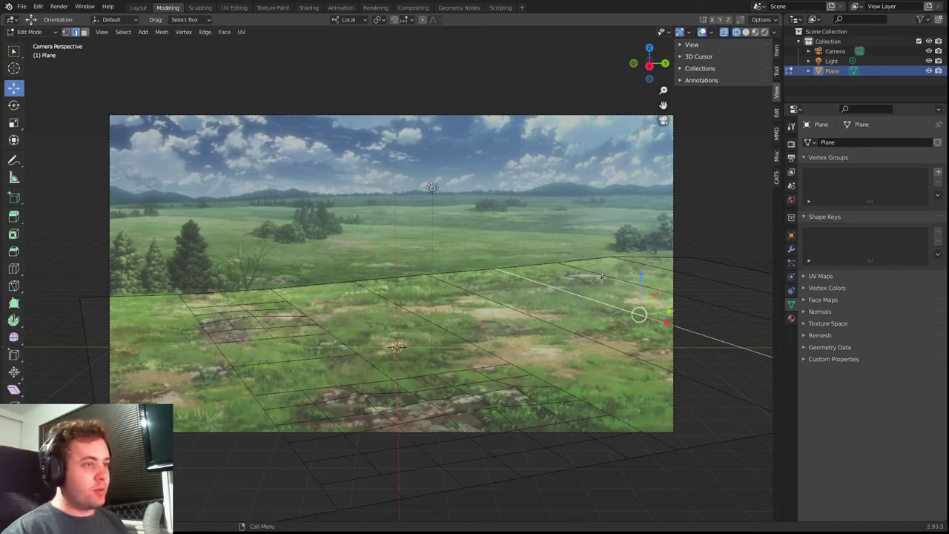
{"action": "left_click", "coordinate": [648, 263], "text": "shift"}
{"action": "left_click", "coordinate": [187, 31]}
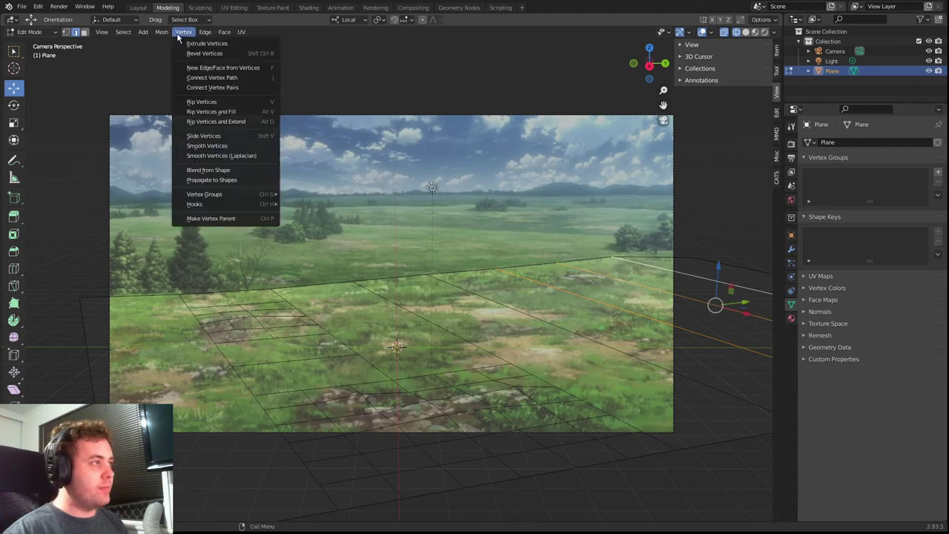
{"action": "mouse_move", "coordinate": [205, 33]}
{"action": "left_click", "coordinate": [240, 88]}
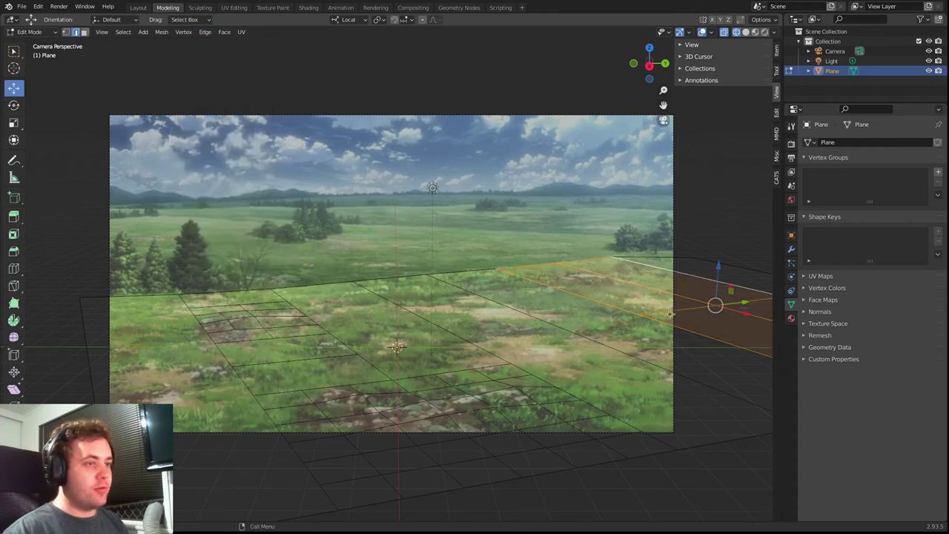
{"action": "key", "text": "g"}
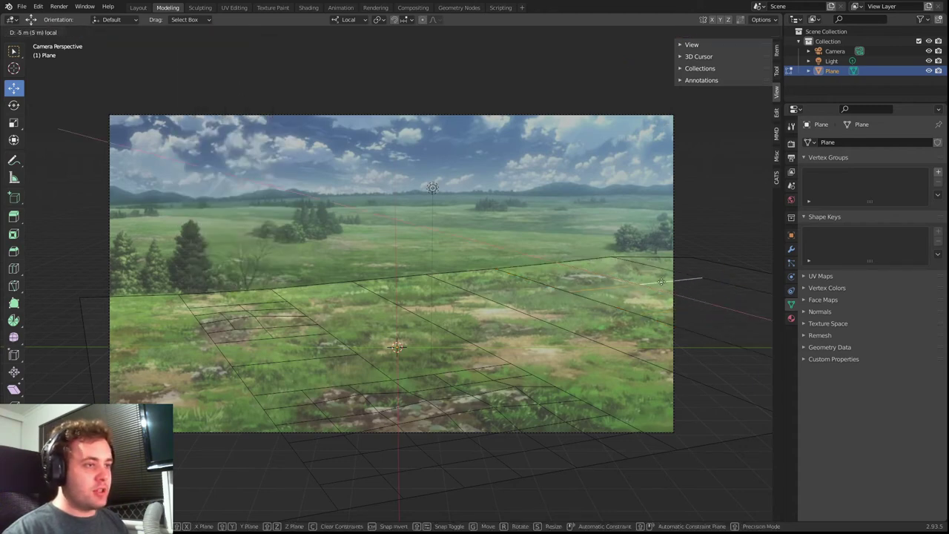
{"action": "left_click", "coordinate": [652, 277]}
- Select the three short lengthwise segments between the crest and the new cross edges near the image's right border and subdivide them
{"action": "key", "text": "g"}
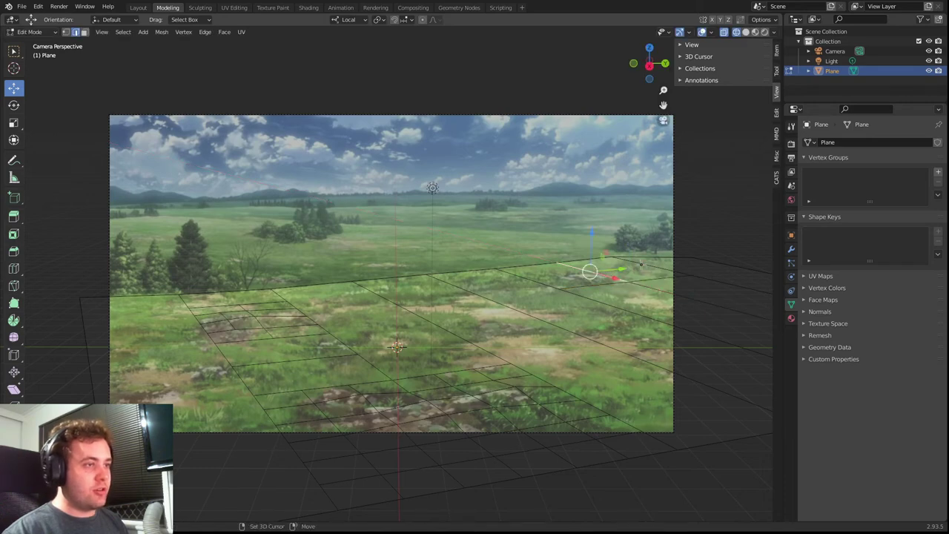
{"action": "left_click", "coordinate": [552, 285]}
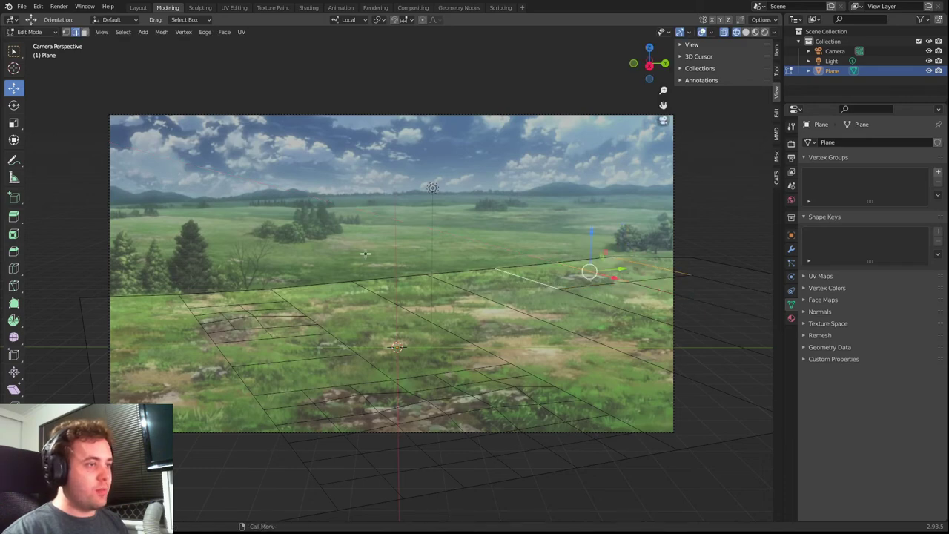
{"action": "left_click", "coordinate": [204, 32]}
{"action": "left_click", "coordinate": [244, 88]}
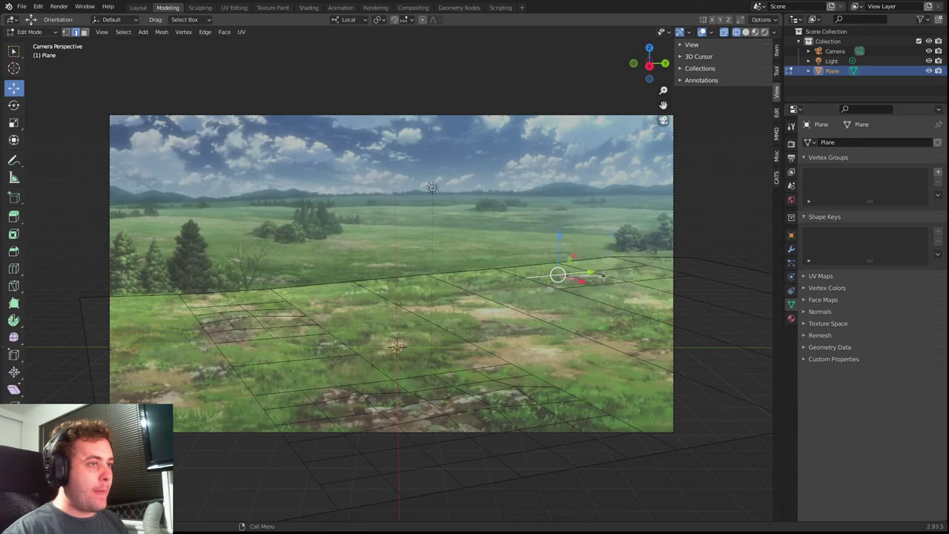
- In face select mode, select the two faces over the dirt patch at the crest's right end and subdivide them
{"action": "left_click", "coordinate": [85, 32]}
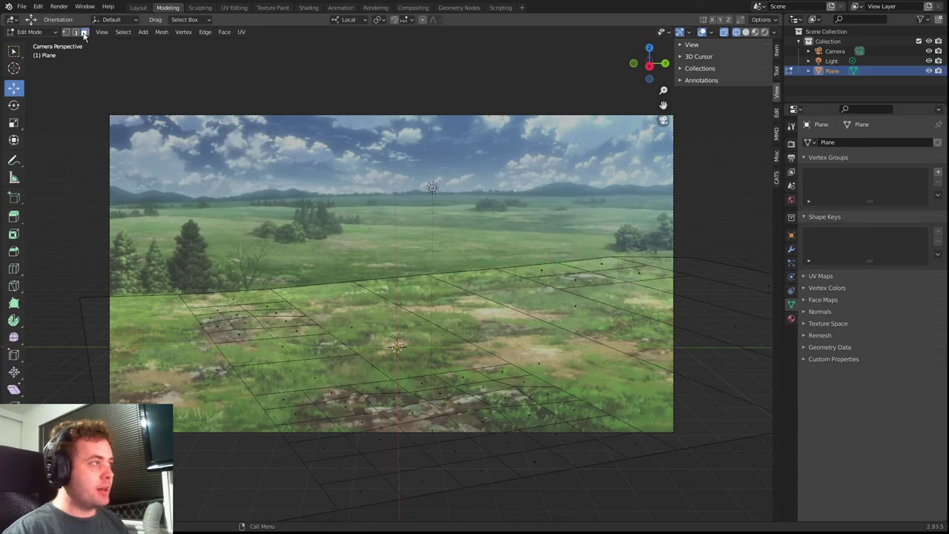
{"action": "left_click", "coordinate": [575, 271]}
{"action": "left_click", "coordinate": [645, 273], "text": "shift"}
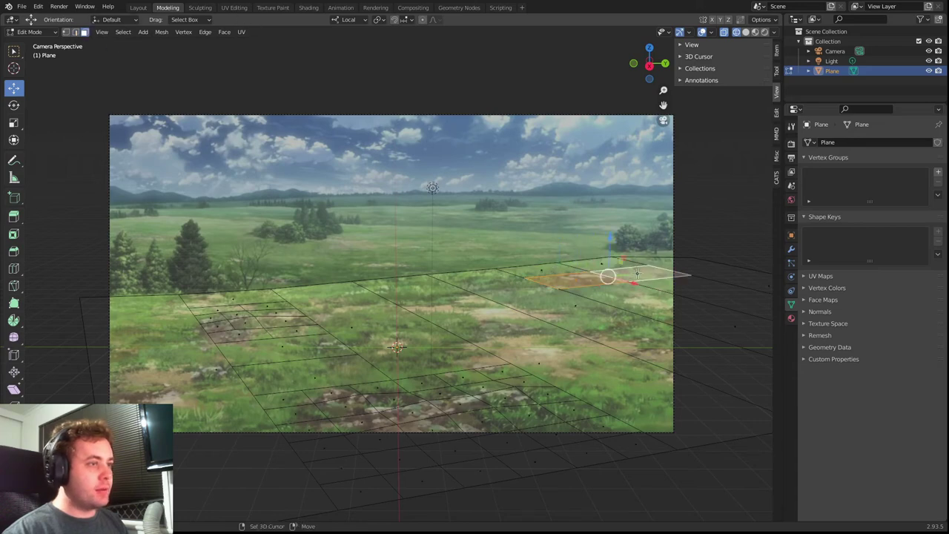
{"action": "left_click", "coordinate": [205, 32]}
{"action": "left_click", "coordinate": [243, 89]}
- In vertex select mode, raise the middle vertex of the newly subdivided right dirt patch slightly
{"action": "left_click", "coordinate": [581, 278]}
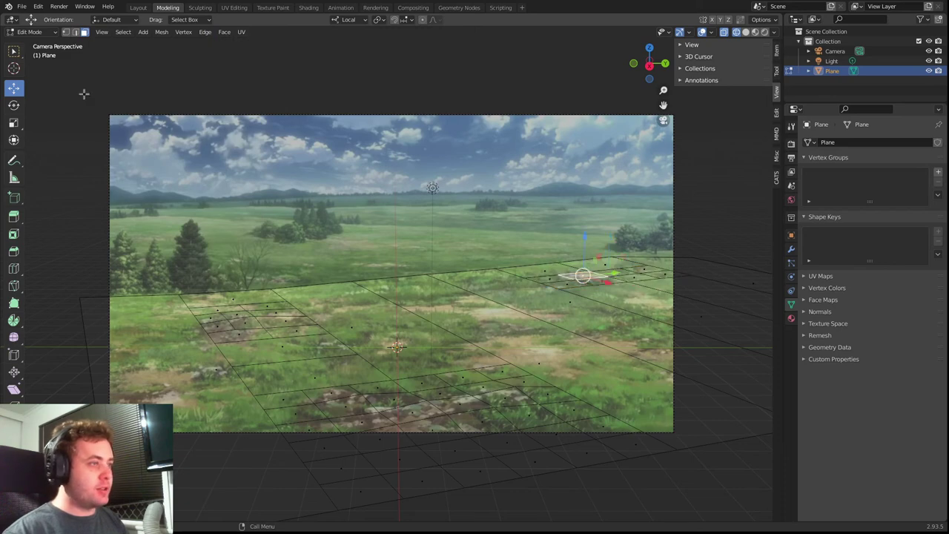
{"action": "left_click", "coordinate": [66, 32]}
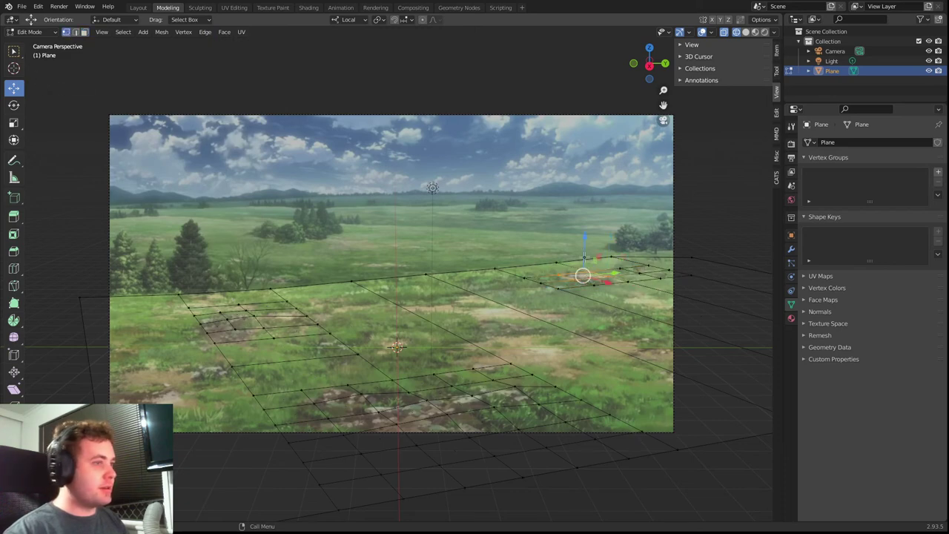
{"action": "left_click", "coordinate": [606, 270]}
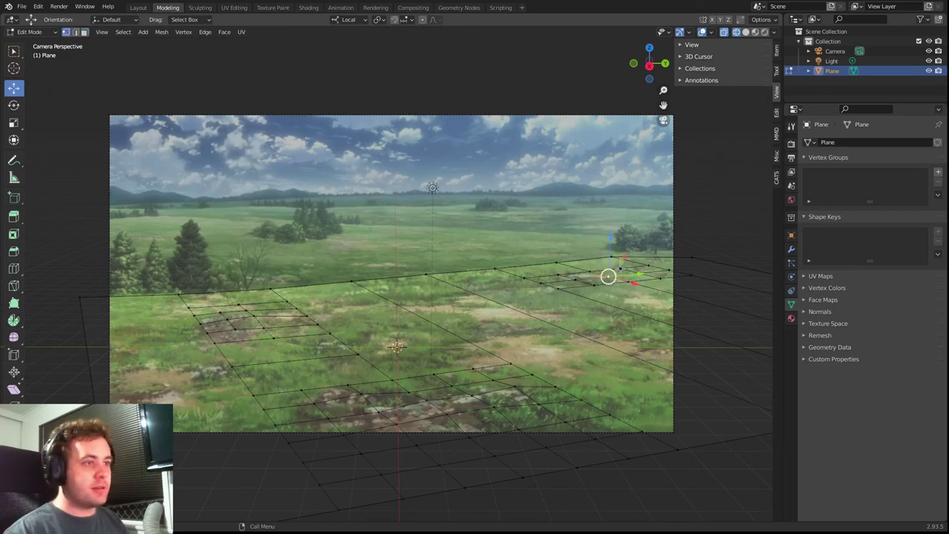
{"action": "left_click", "coordinate": [575, 276]}
{"action": "key", "text": "g"}
{"action": "key", "text": "shift+y"}
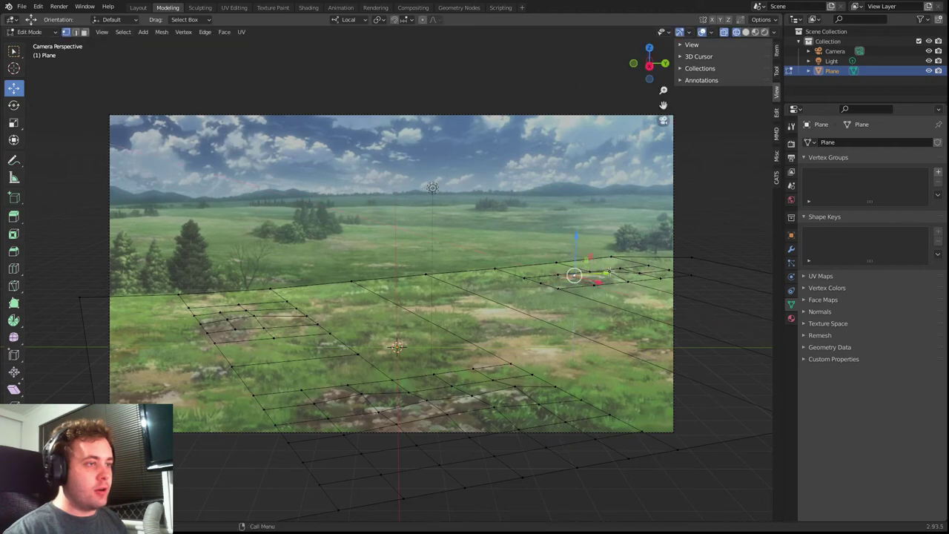
{"action": "key", "text": "z"}
{"action": "key", "text": "Escape"}
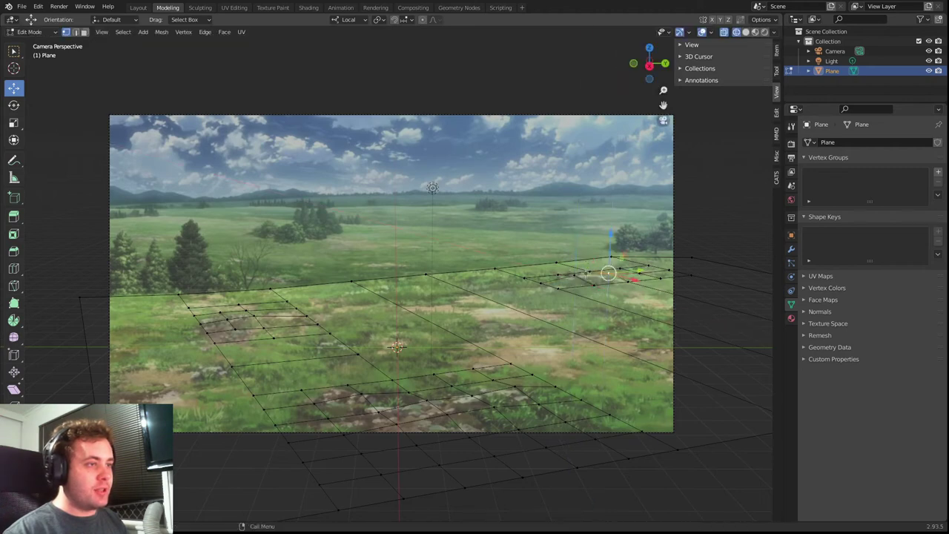
- Adjust the position of the left inner vertex of the right dirt patch's grid, trying small vertical shifts
{"action": "key", "text": "g"}
{"action": "key", "text": "z"}
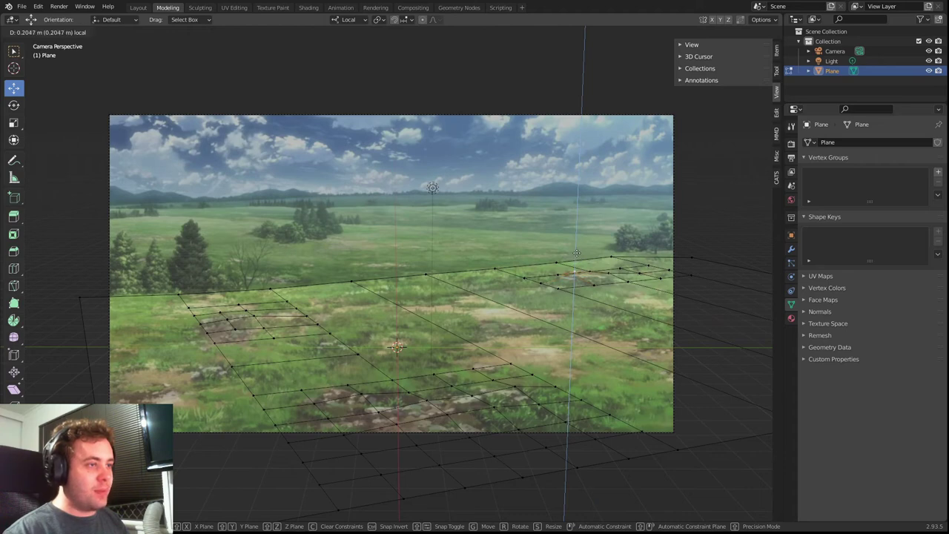
{"action": "key", "text": "Escape"}
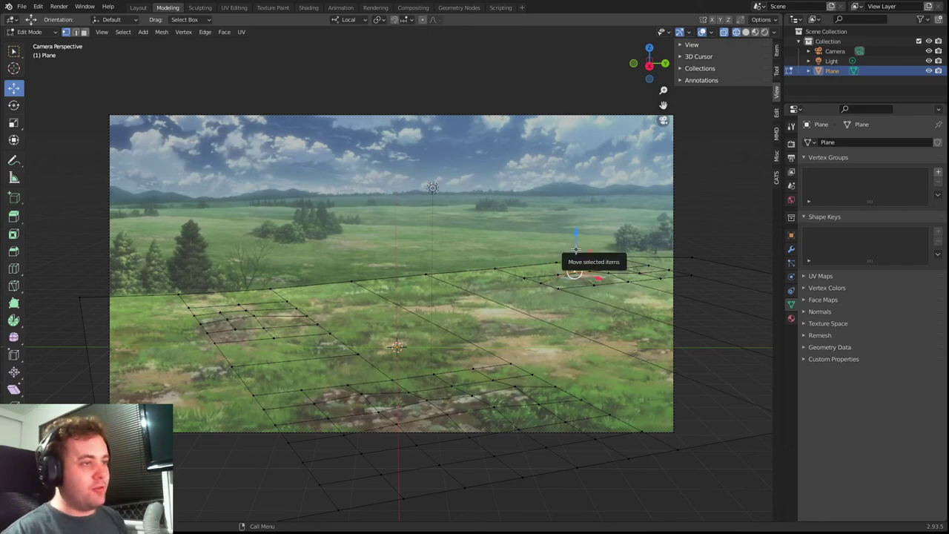
{"action": "left_click_drag", "start_coordinate": [575, 245], "coordinate": [576, 252]}
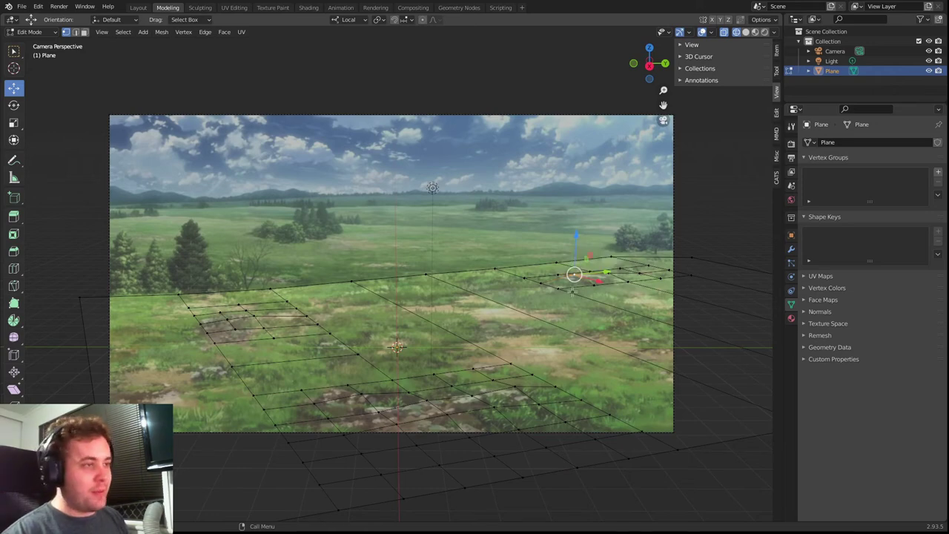
{"action": "mouse_move", "coordinate": [590, 258]}
{"action": "left_mouse_down"}
{"action": "mouse_move", "coordinate": [598, 263]}
{"action": "mouse_move", "coordinate": [609, 252]}
{"action": "mouse_move", "coordinate": [609, 197]}
{"action": "mouse_move", "coordinate": [612, 256]}
{"action": "mouse_move", "coordinate": [575, 260]}
{"action": "left_mouse_up"}
{"action": "left_click", "coordinate": [572, 275]}
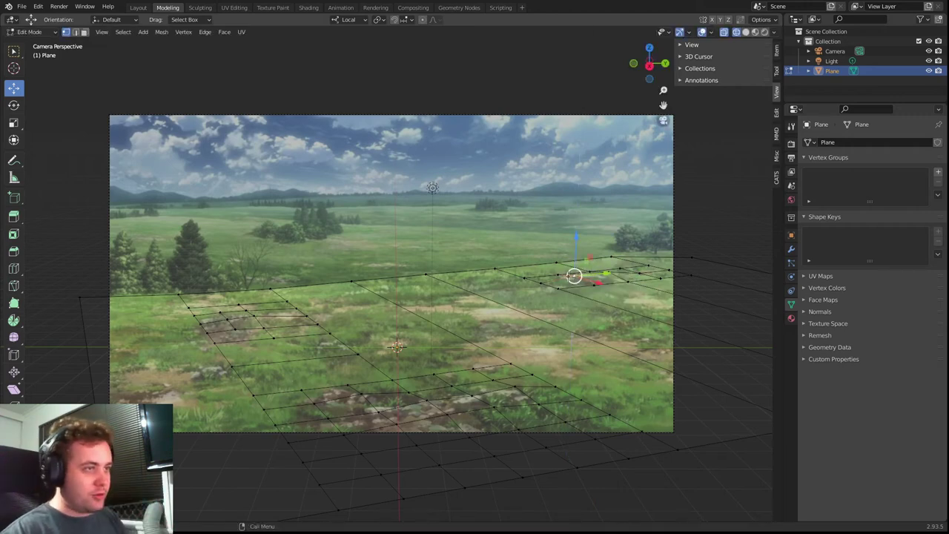
{"action": "left_click", "coordinate": [640, 282]}
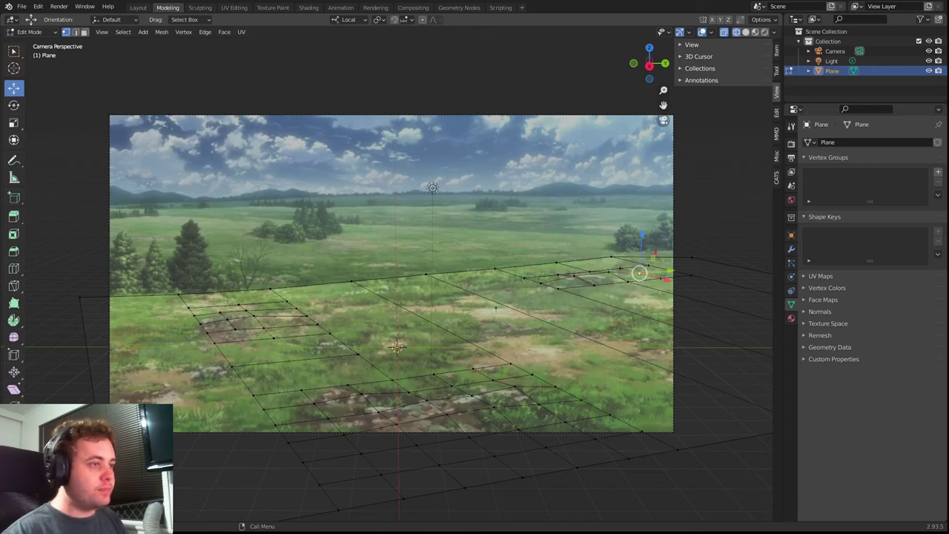
- Return to Object Mode and deselect the ground plane
{"action": "left_click", "coordinate": [79, 297]}
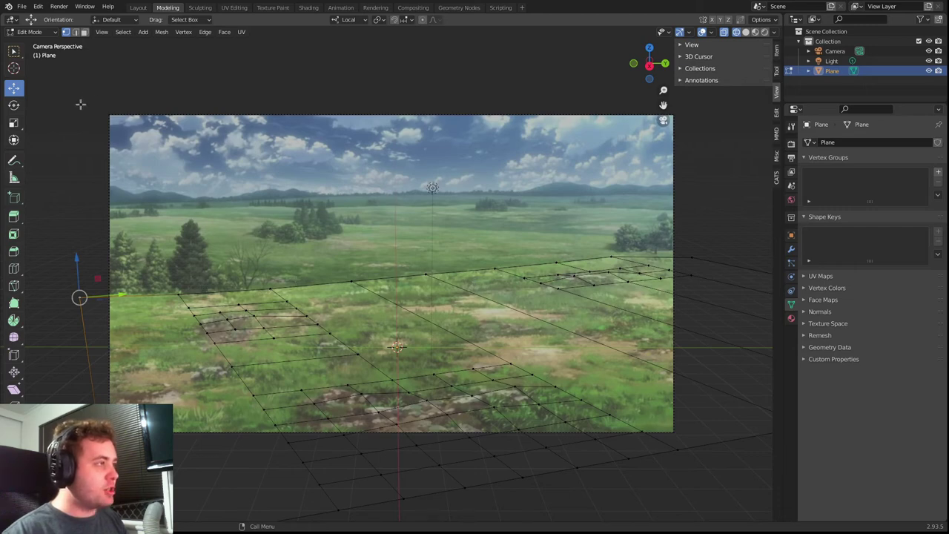
{"action": "left_click", "coordinate": [30, 32]}
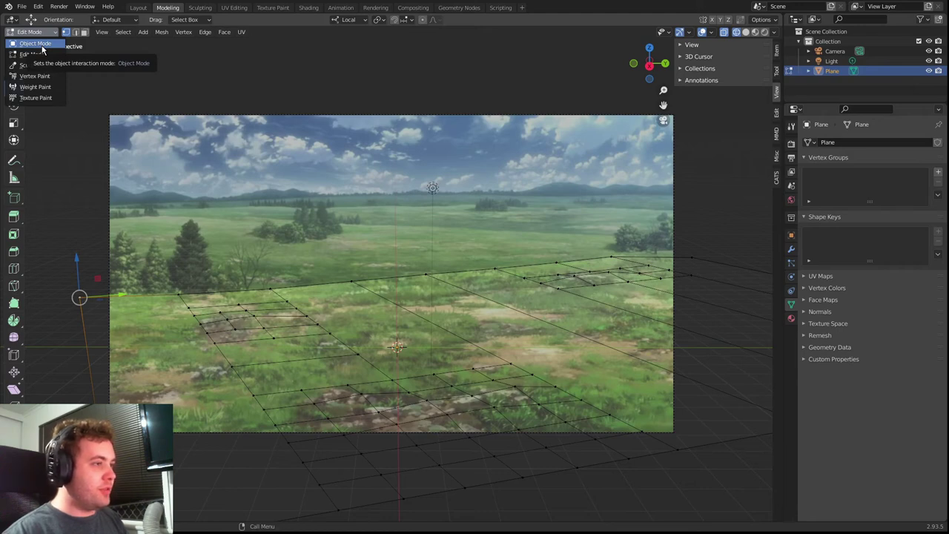
{"action": "left_click", "coordinate": [42, 47]}
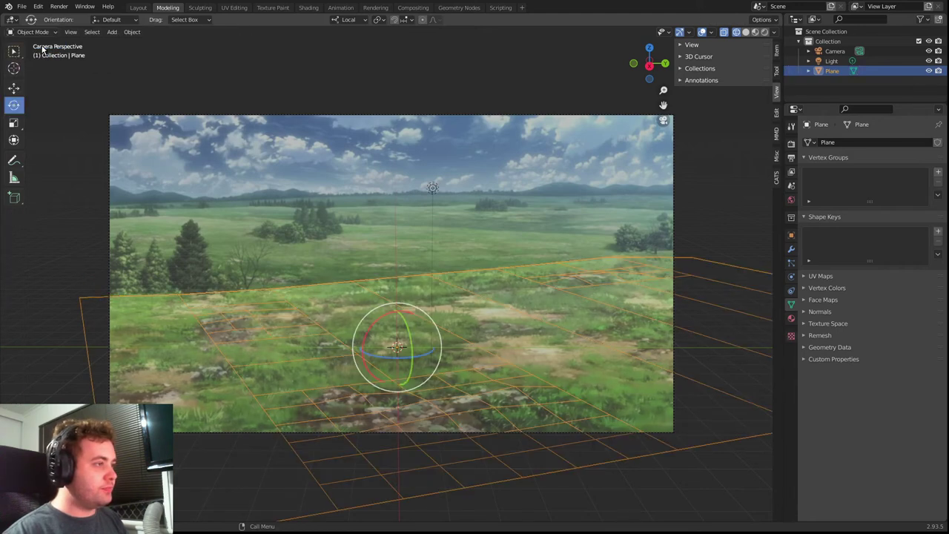
{"action": "left_click", "coordinate": [102, 196]}
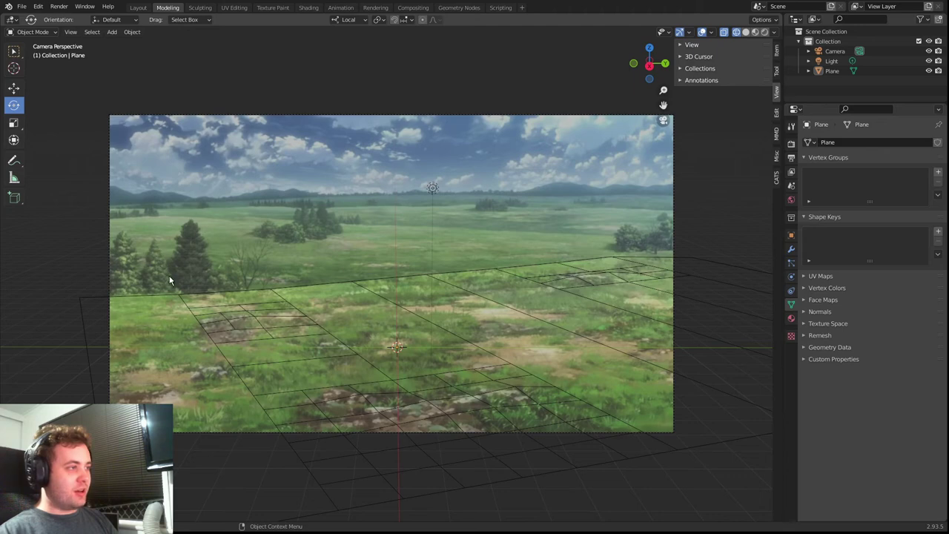
{"action": "left_click", "coordinate": [33, 32]}
{"action": "left_click", "coordinate": [41, 43]}
- Add a second mesh plane and scale it up until it extends well past both sides of the camera frame
{"action": "left_click", "coordinate": [111, 32]}
{"action": "mouse_move", "coordinate": [130, 43]}
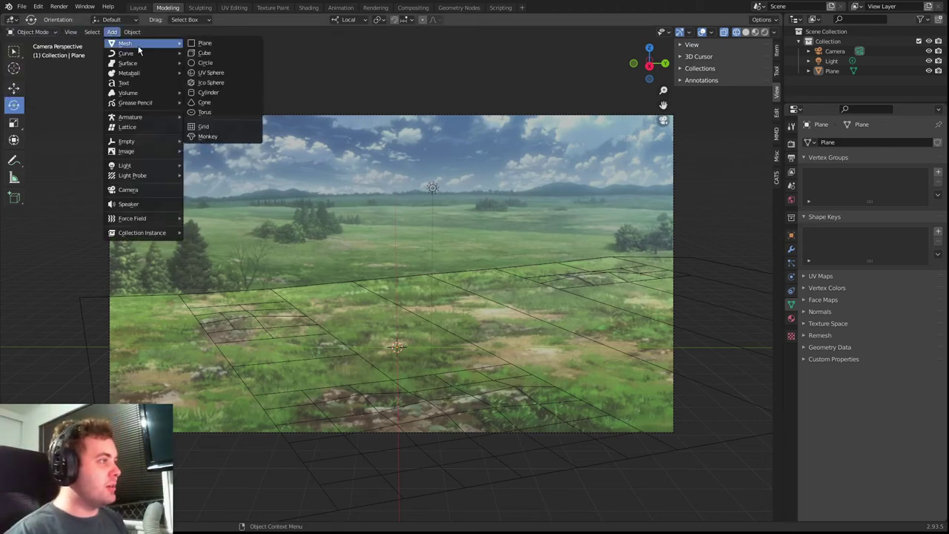
{"action": "left_click", "coordinate": [206, 45]}
{"action": "key", "text": "s"}
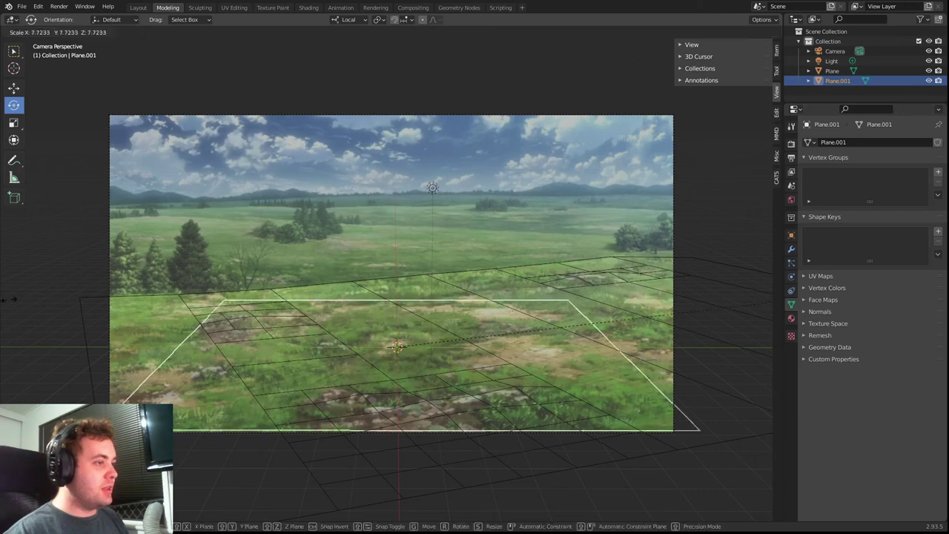
{"action": "left_click", "coordinate": [399, 308]}
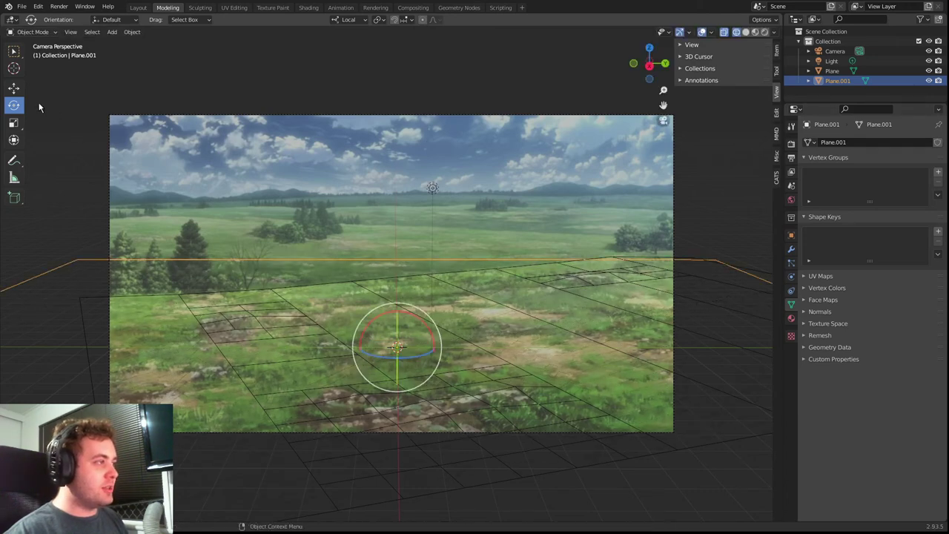
- Move the second plane back and down behind the ground plane, and scale it up further for the distant field
{"action": "key", "text": "shift+space"}
{"action": "key", "text": "g"}
{"action": "left_click_drag", "start_coordinate": [395, 308], "coordinate": [397, 265]}
{"action": "left_click_drag", "start_coordinate": [396, 230], "coordinate": [393, 293]}
{"action": "key", "text": "s"}
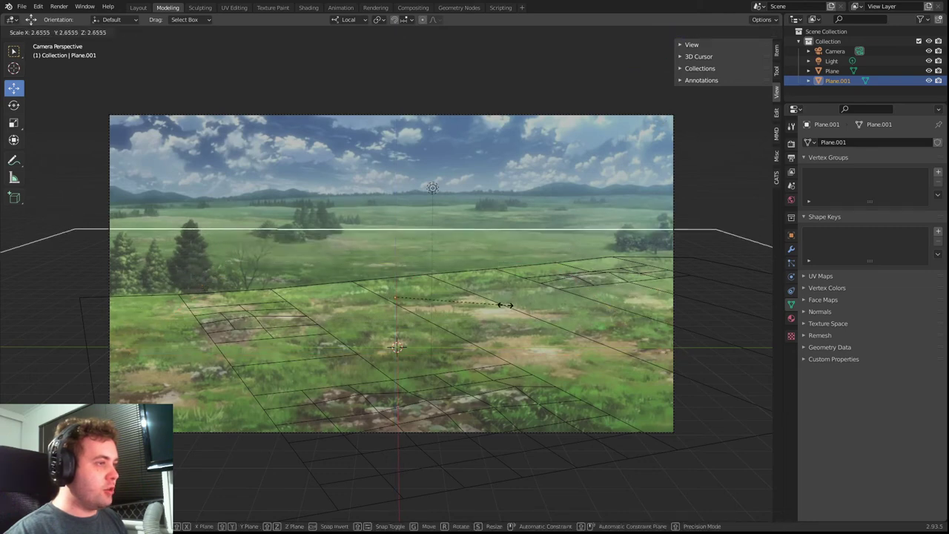
{"action": "left_click", "coordinate": [493, 307]}
- Outside the camera view, push the large plane farther back and lower it about 7.8 m, and return to the camera view
{"action": "key", "text": "KP_0"}
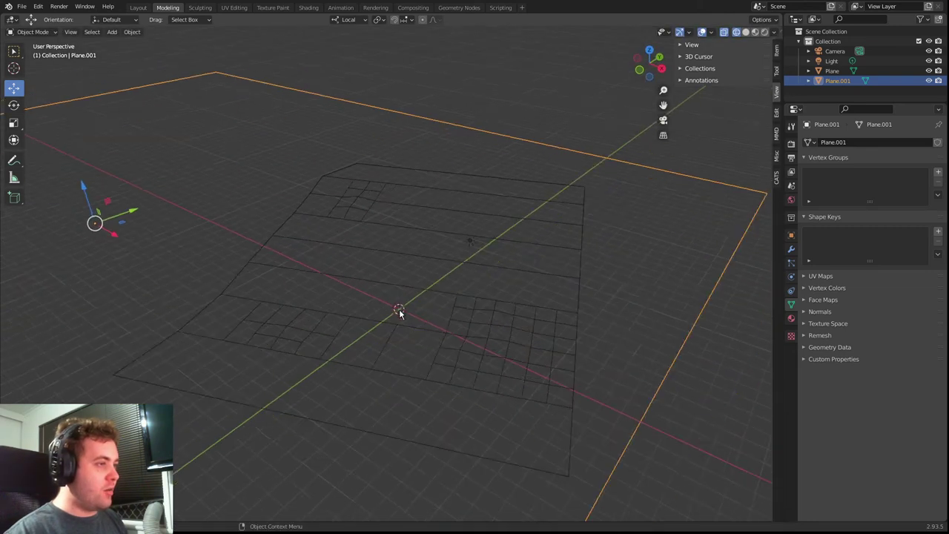
{"action": "scroll", "coordinate": [391, 306], "scroll_direction": "down", "scroll_amount": 6}
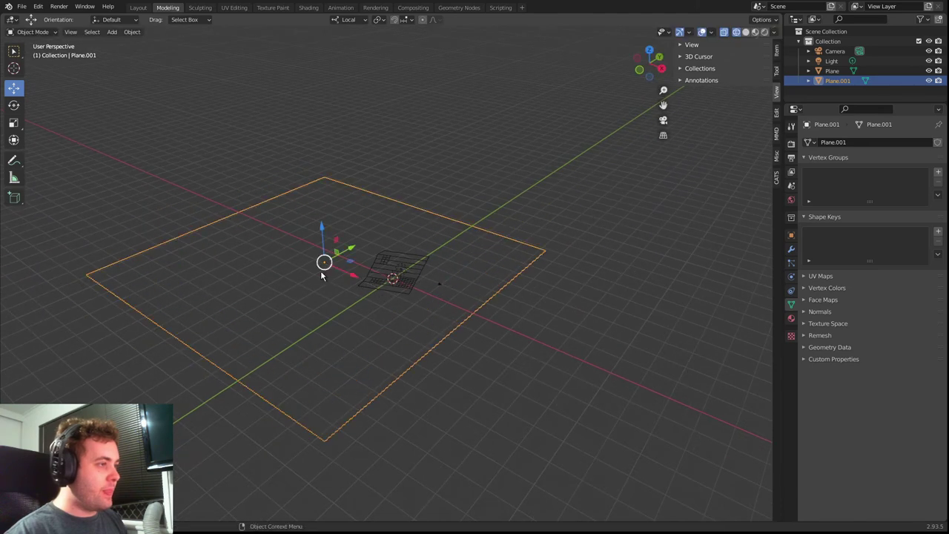
{"action": "key", "text": "g"}
{"action": "key", "text": "Escape"}
{"action": "key", "text": "g"}
{"action": "key", "text": "z"}
{"action": "key", "text": "z"}
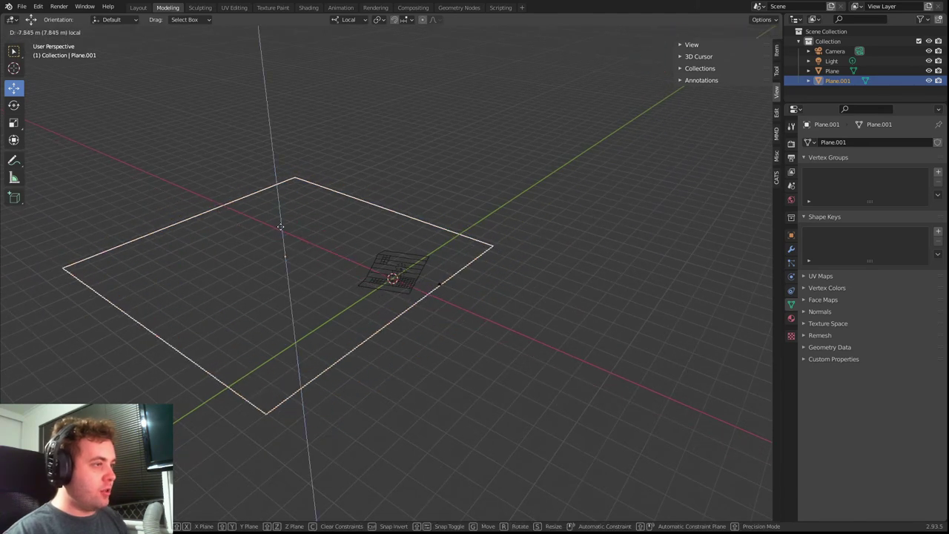
{"action": "left_click", "coordinate": [280, 226]}
{"action": "key", "text": "KP_0"}
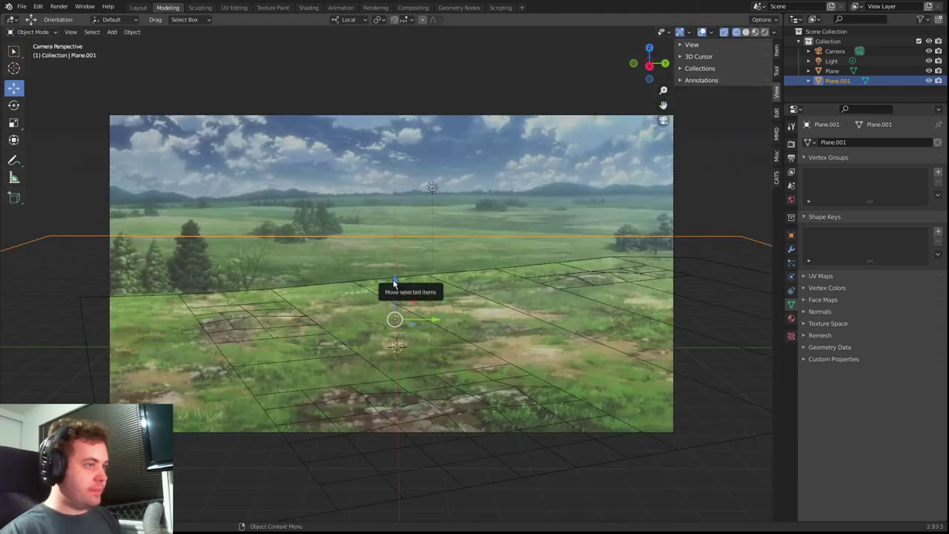
- Rotate the large distant plane and shift it so its far edge slopes gently down toward the image's right
{"action": "left_click", "coordinate": [13, 105]}
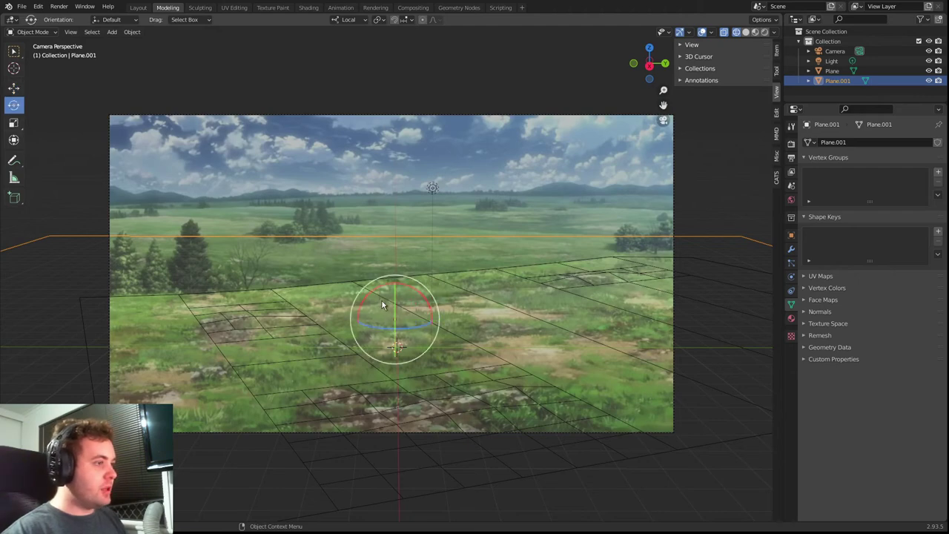
{"action": "left_click_drag", "start_coordinate": [411, 330], "coordinate": [277, 283]}
{"action": "left_click", "coordinate": [20, 89]}
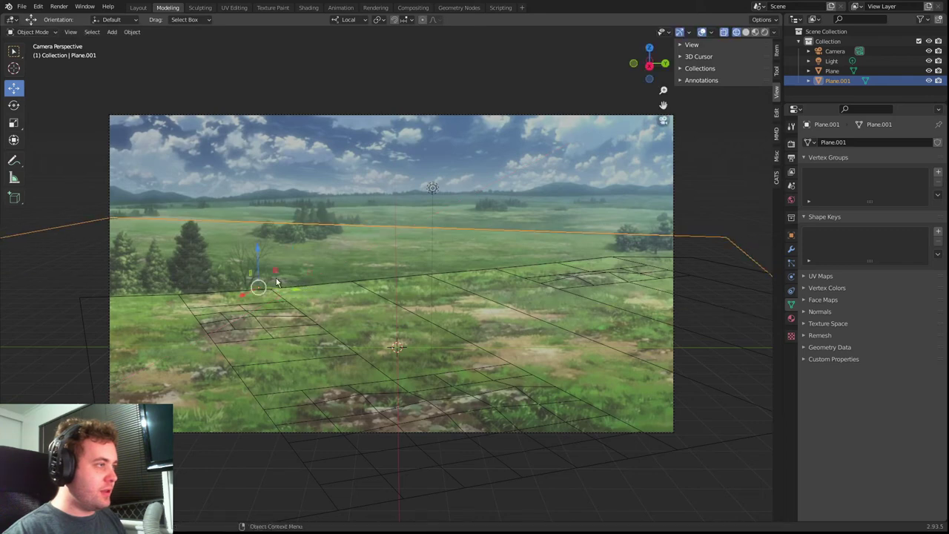
- Save the AOT Projection Mapping.blend file and leave the distant plane deselected
{"action": "left_click", "coordinate": [73, 191]}
{"action": "key", "text": "ctrl+s"}
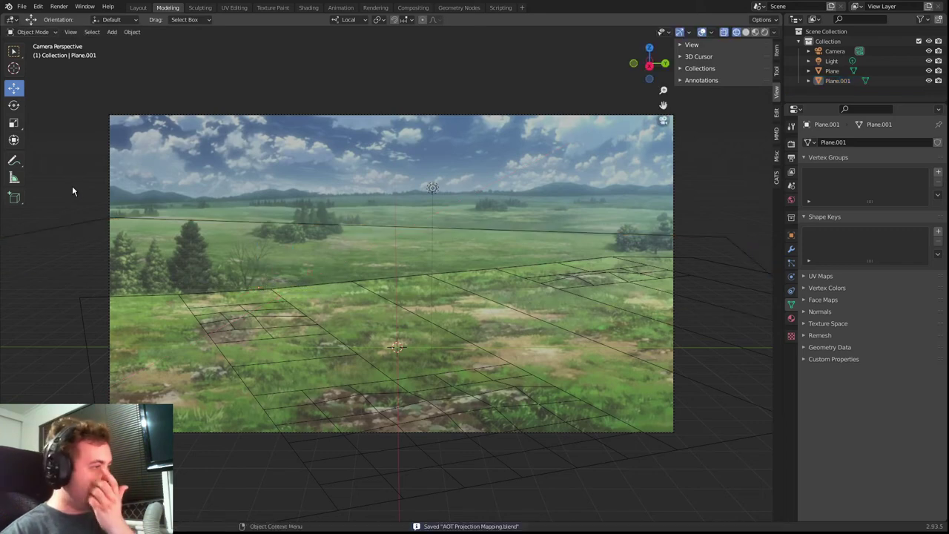
{"action": "left_click", "coordinate": [75, 231]}
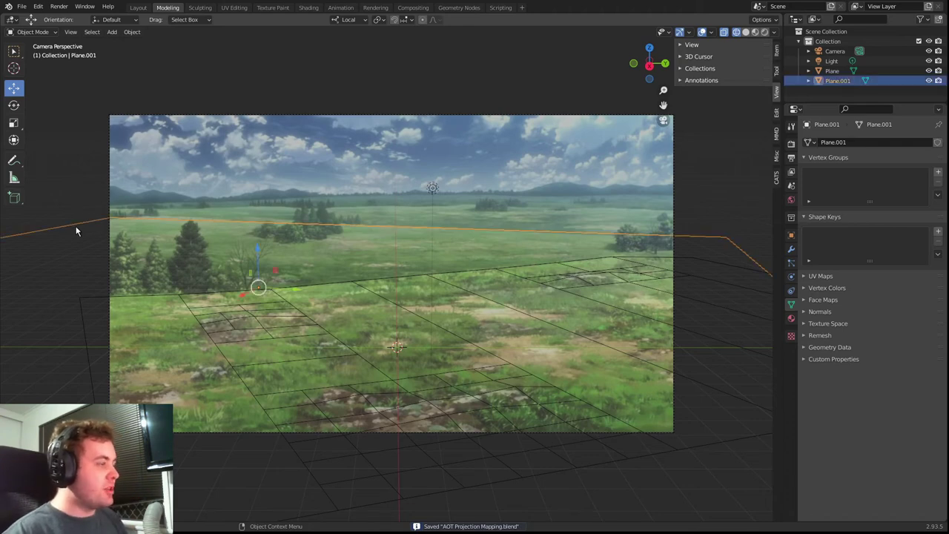
{"action": "left_click", "coordinate": [81, 165]}
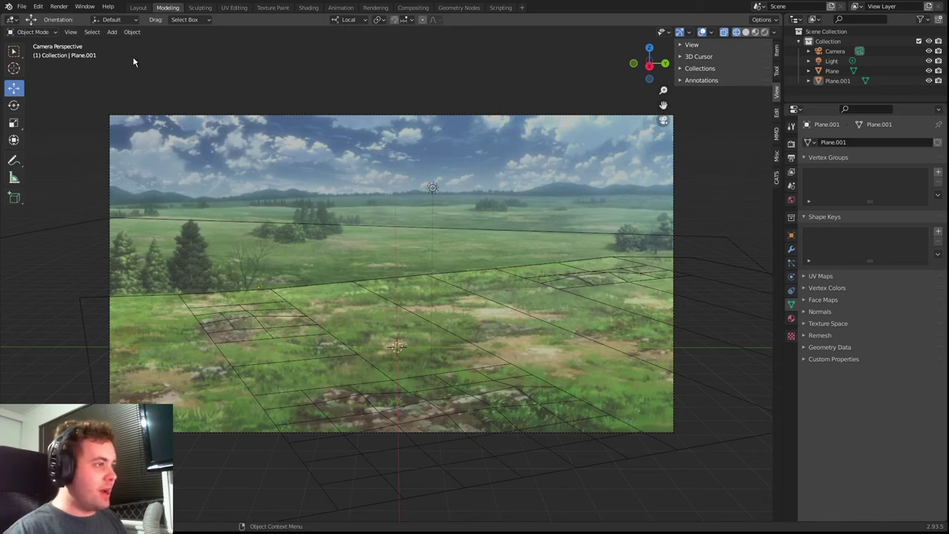
- Add a third mesh plane and stand it upright with a Y rotation of 90°
{"action": "left_click", "coordinate": [112, 32]}
{"action": "mouse_move", "coordinate": [130, 42]}
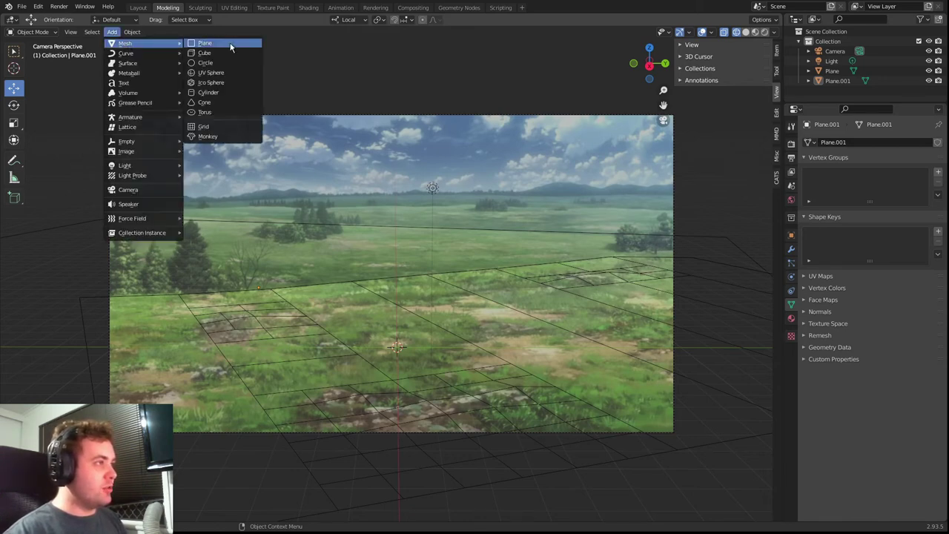
{"action": "left_click", "coordinate": [215, 46]}
{"action": "left_click", "coordinate": [14, 104]}
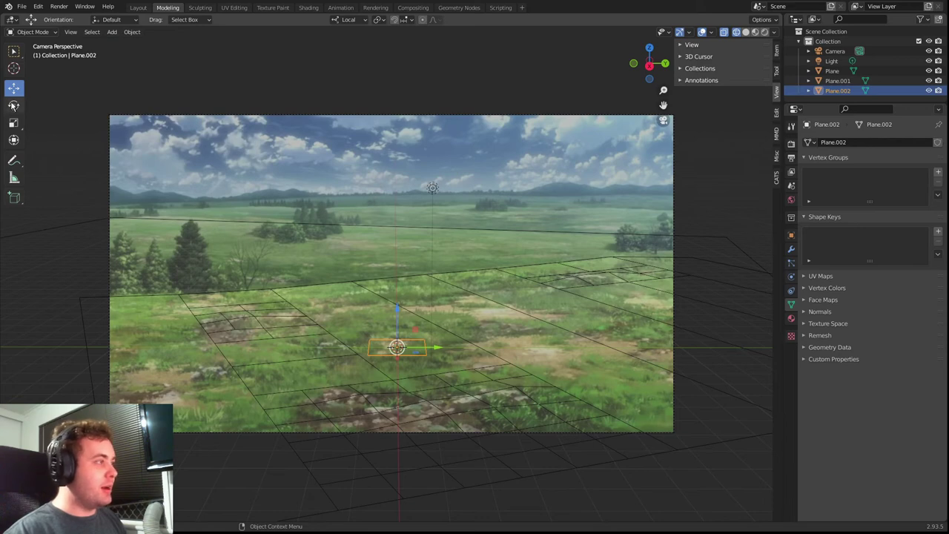
{"action": "left_click_drag", "start_coordinate": [397, 319], "coordinate": [394, 346]}
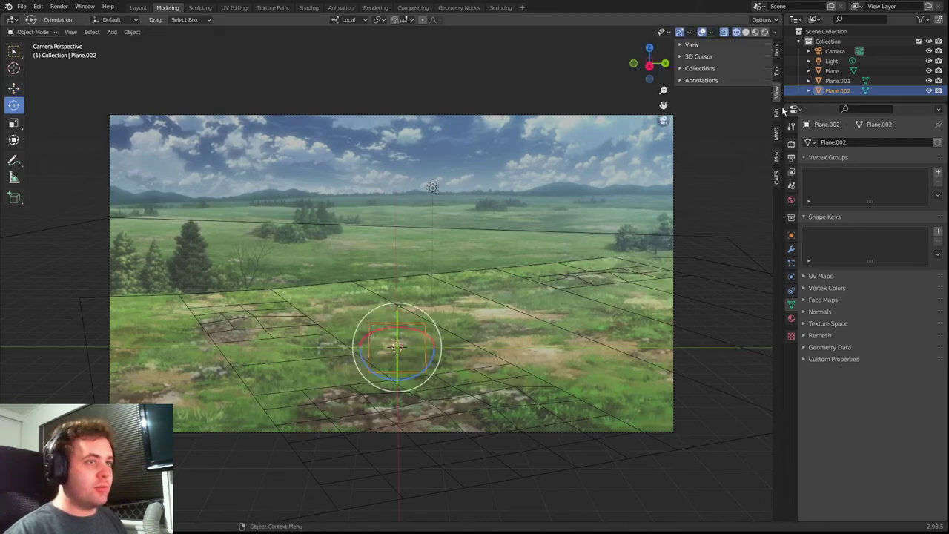
{"action": "left_click", "coordinate": [776, 51]}
{"action": "left_click", "coordinate": [712, 119]}
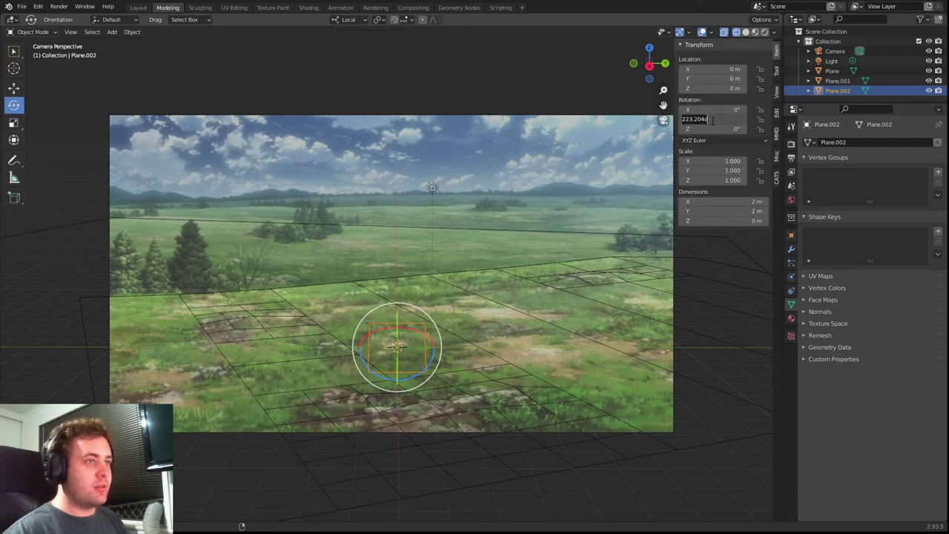
{"action": "type", "text": "90"}
{"action": "key", "text": "Return"}
- Scale the upright plane to about 10.2 and free-rotate it to a Y rotation of about 79.7° so it faces the camera
{"action": "key", "text": "s"}
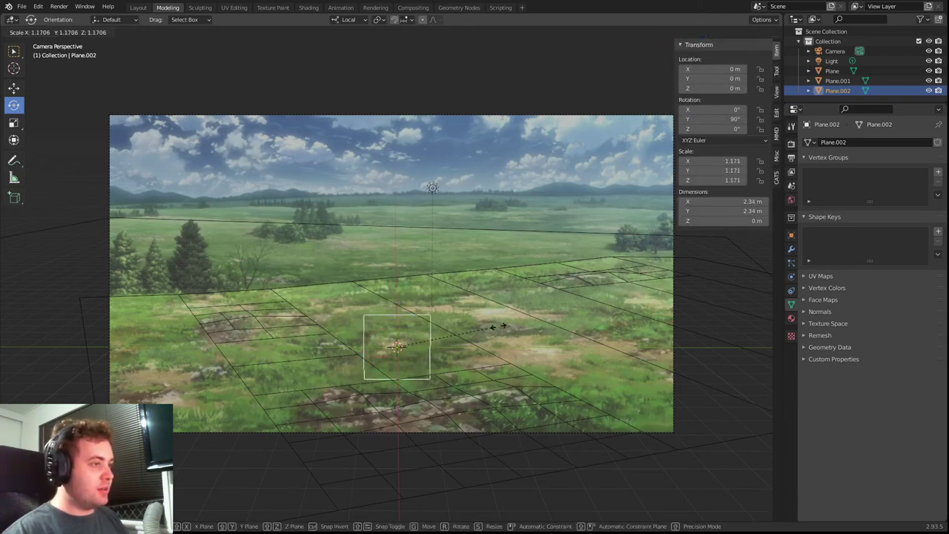
{"action": "left_click", "coordinate": [474, 215]}
{"action": "key", "text": "r"}
{"action": "key", "text": "r"}
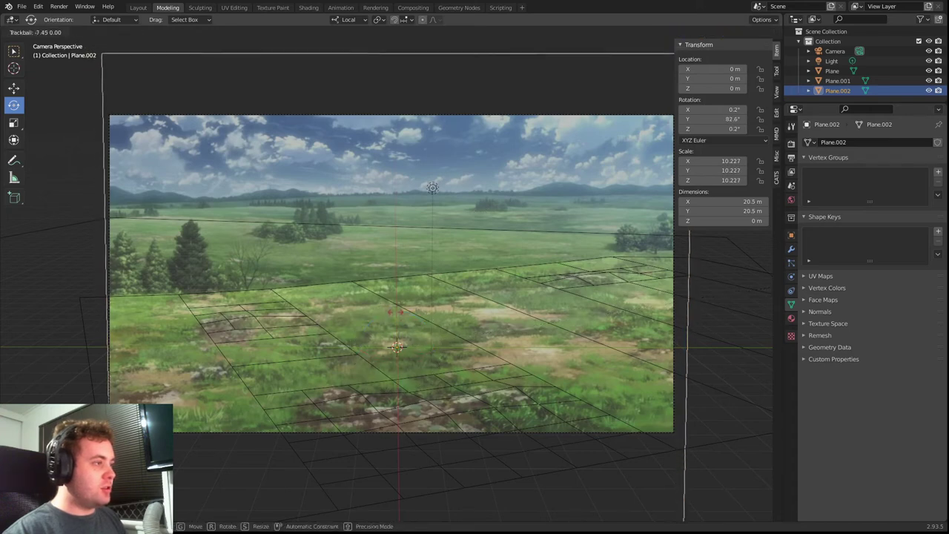
{"action": "left_click", "coordinate": [375, 195]}
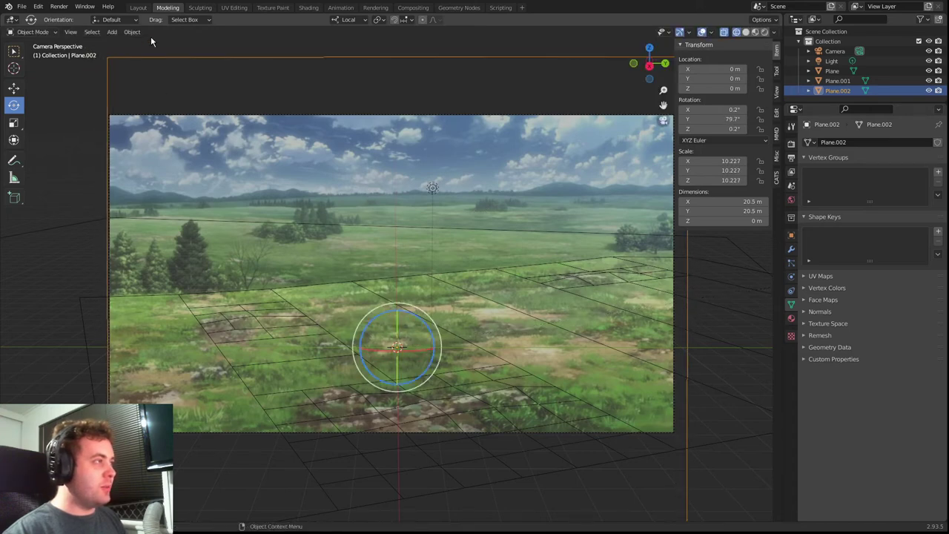
- In the Layout workspace, move the upright plane back behind the detailed ground plane, working outside the camera view
{"action": "left_click", "coordinate": [138, 8]}
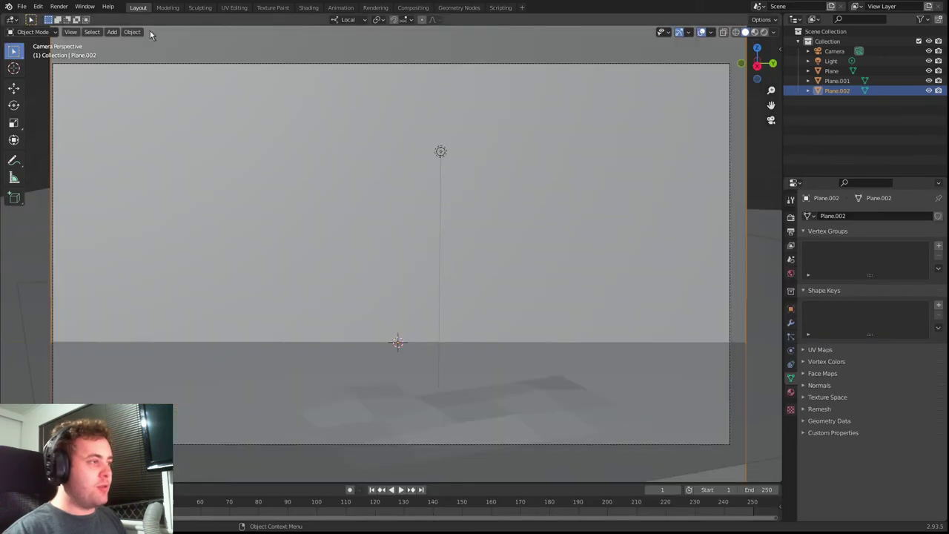
{"action": "key", "text": "KP_0"}
{"action": "left_click_drag", "start_coordinate": [404, 276], "coordinate": [477, 320]}
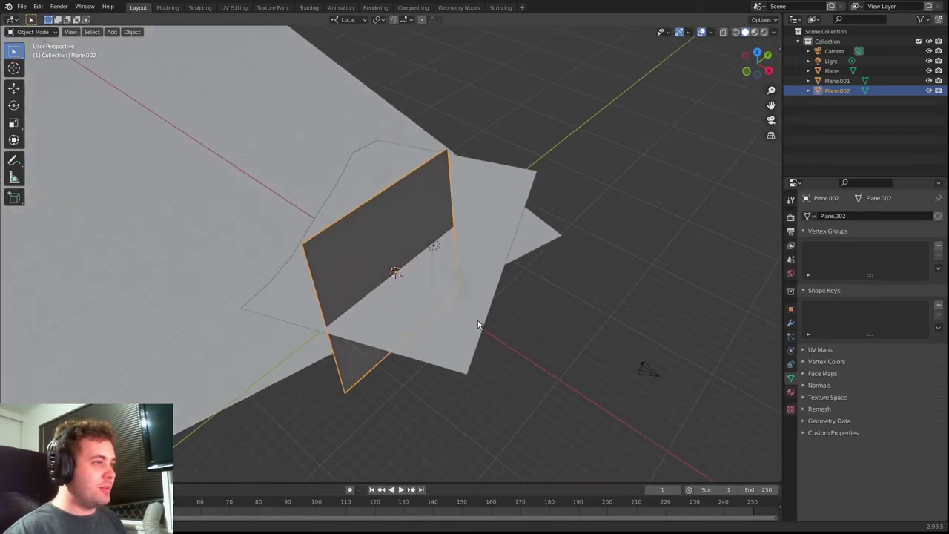
{"action": "left_click", "coordinate": [352, 222]}
{"action": "left_click", "coordinate": [353, 224]}
{"action": "left_click", "coordinate": [14, 88]}
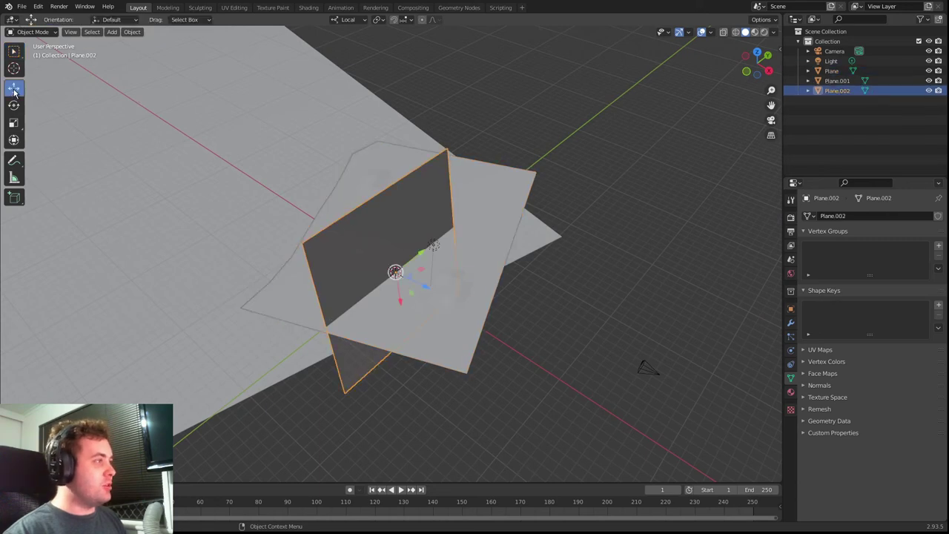
{"action": "left_click_drag", "start_coordinate": [429, 292], "coordinate": [302, 193]}
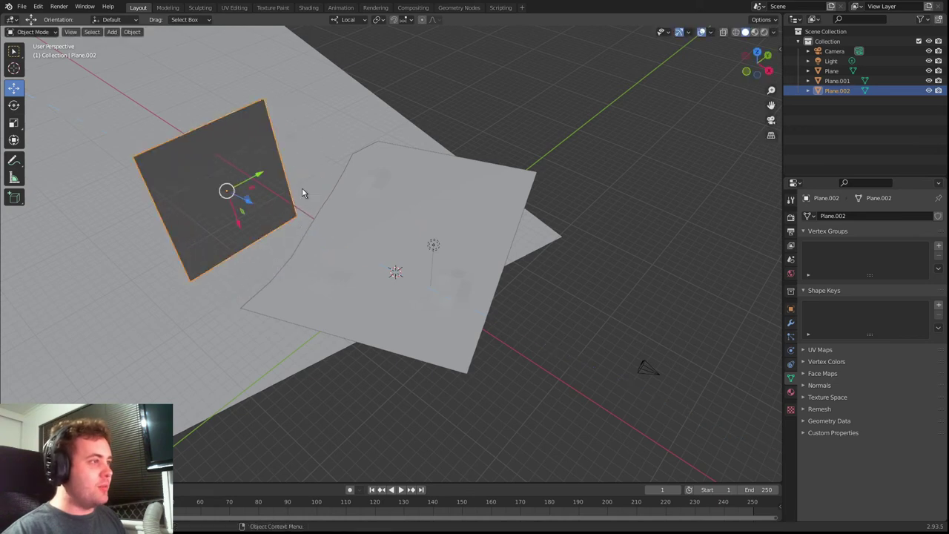
- From the camera view, enlarge the upright plane until it covers the whole camera frame
{"action": "key", "text": "KP_0"}
{"action": "key", "text": "s"}
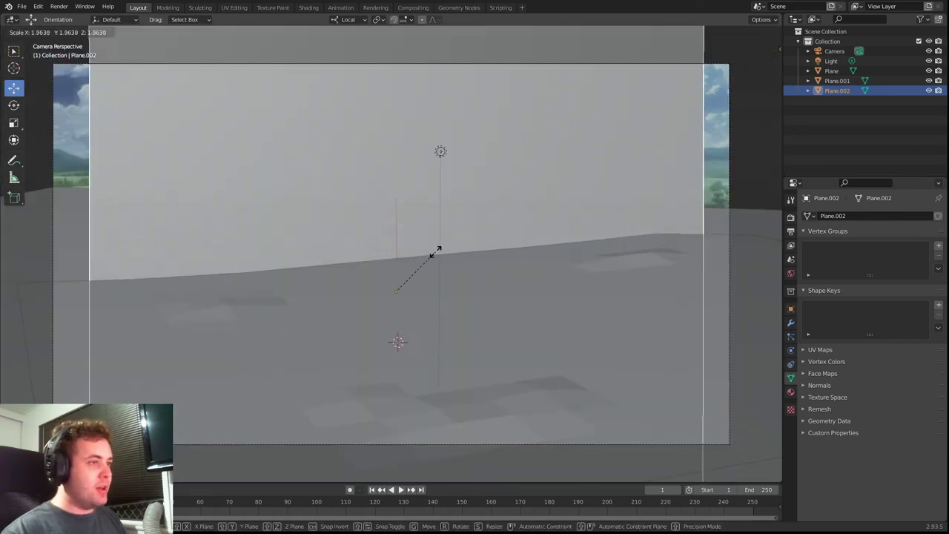
{"action": "left_click", "coordinate": [462, 249]}
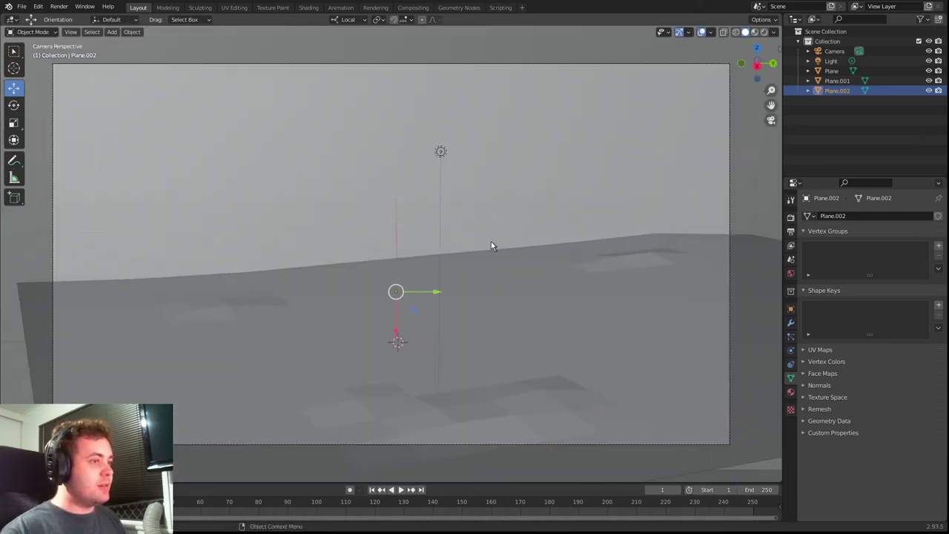
- Outside the camera view, push the upright plane beyond the distant plane's far edge and scale it up about 4.3 times
{"action": "left_click_drag", "start_coordinate": [488, 241], "coordinate": [361, 252]}
{"action": "scroll", "coordinate": [367, 250], "scroll_direction": "down", "scroll_amount": 3}
{"action": "key", "text": "g"}
{"action": "left_click", "coordinate": [88, 186]}
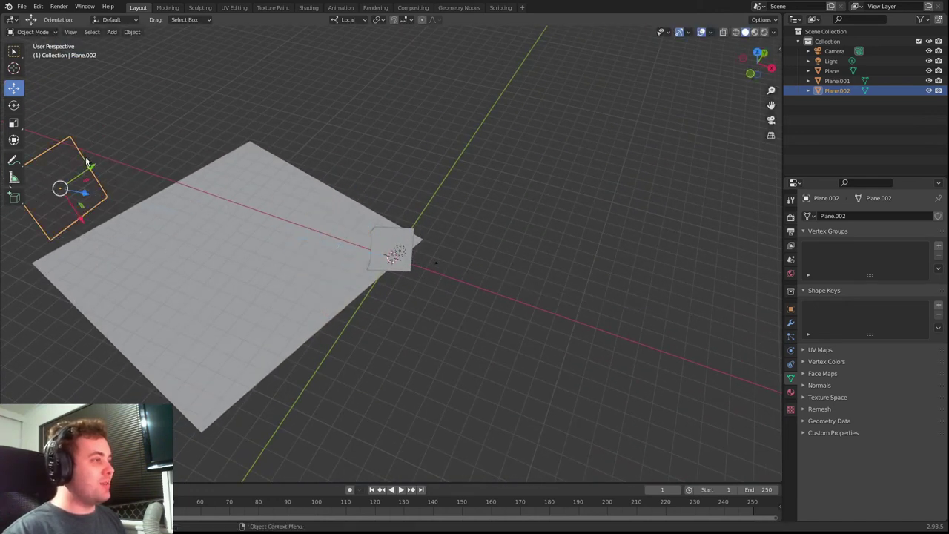
{"action": "key", "text": "s"}
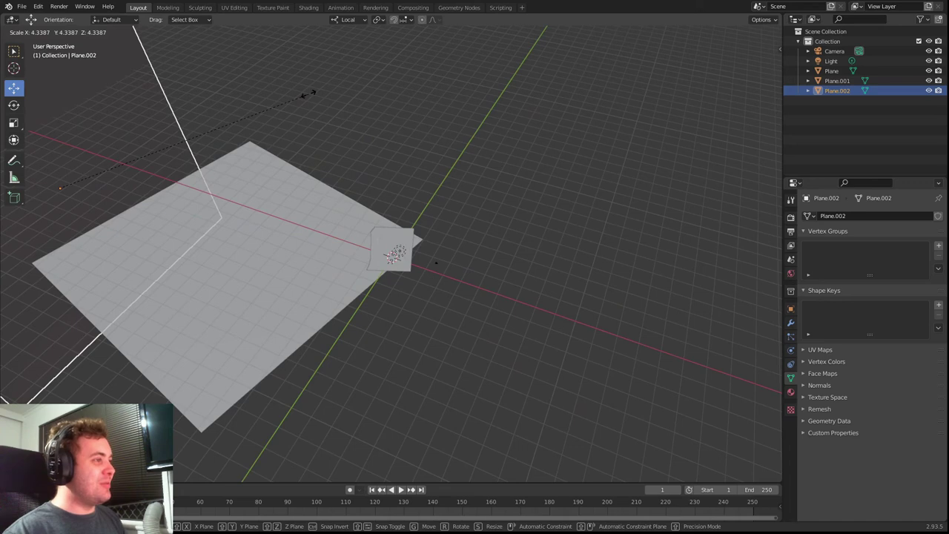
{"action": "right_click", "coordinate": [307, 95]}
- Return to the camera view and shrink the backdrop plane slightly so it extends just past the sides of the camera frame
{"action": "key", "text": "KP_0"}
{"action": "key", "text": "s"}
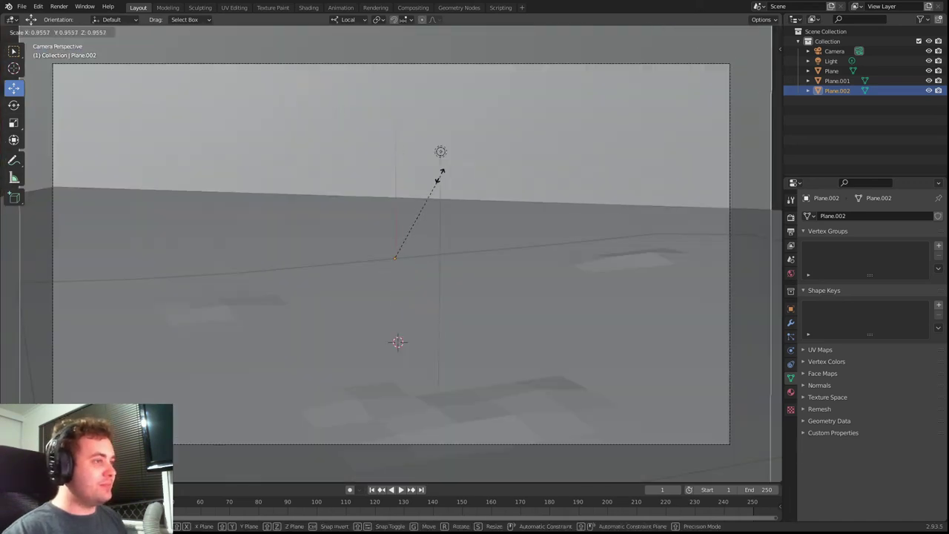
{"action": "left_click", "coordinate": [524, 216]}
- Select the distant field plane, preview the scene in rendered shading and switch the viewport to wireframe to show the background image
{"action": "left_click", "coordinate": [525, 216]}
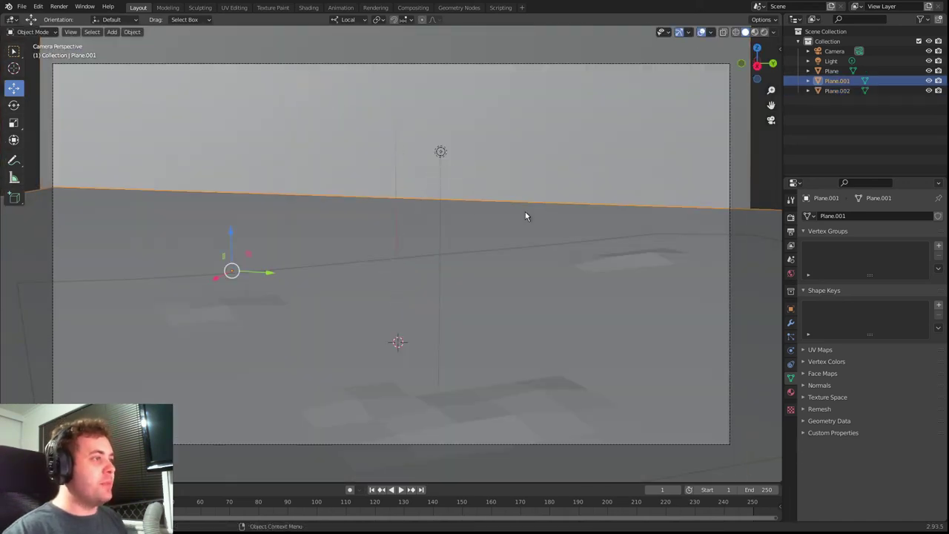
{"action": "left_click", "coordinate": [764, 32]}
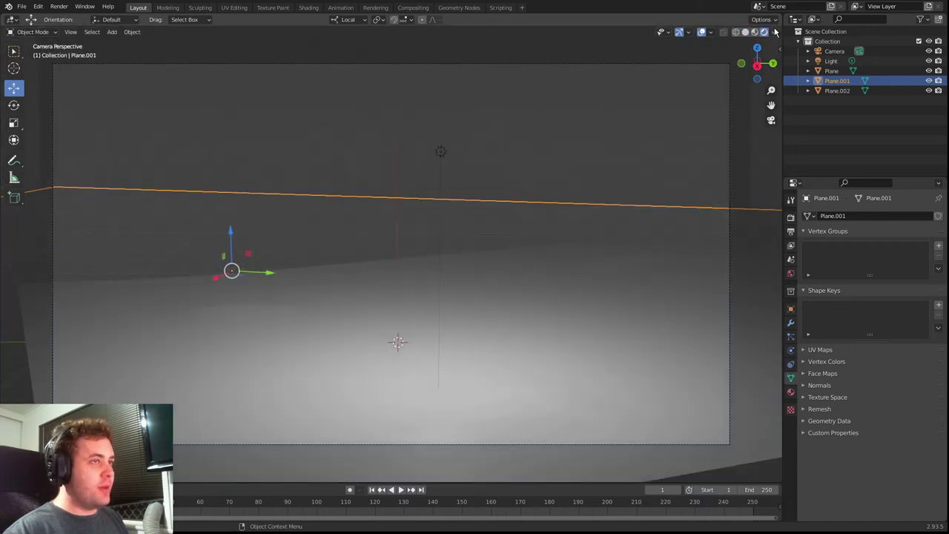
{"action": "left_click", "coordinate": [745, 32]}
{"action": "left_click", "coordinate": [736, 32]}
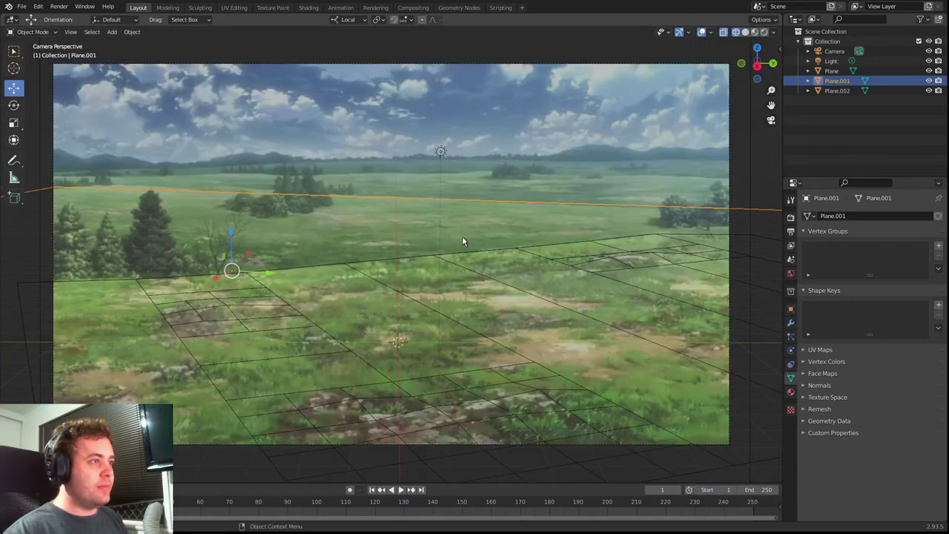
- Select the detailed ground plane and triangulate all of its faces in Edit Mode
{"action": "left_click", "coordinate": [372, 320]}
{"action": "left_click", "coordinate": [204, 305]}
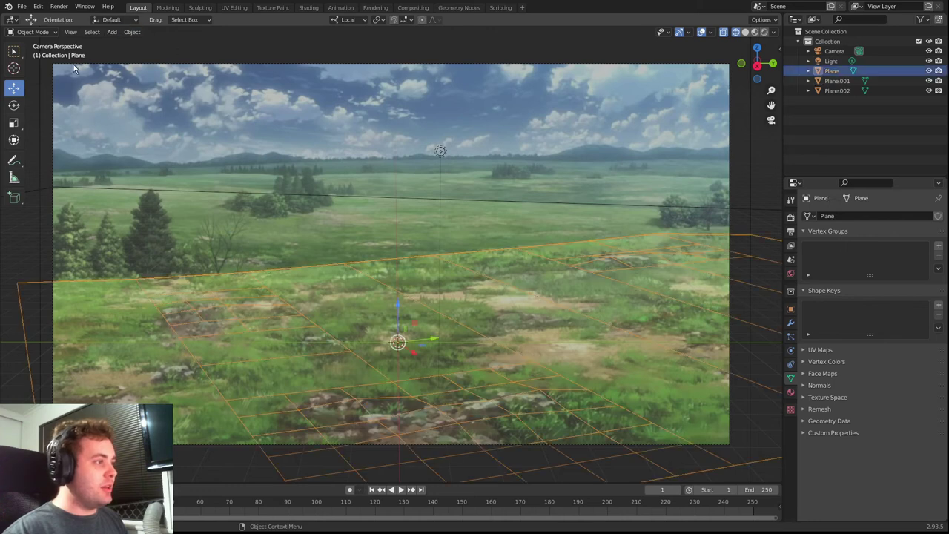
{"action": "left_click", "coordinate": [30, 32]}
{"action": "left_click", "coordinate": [34, 46]}
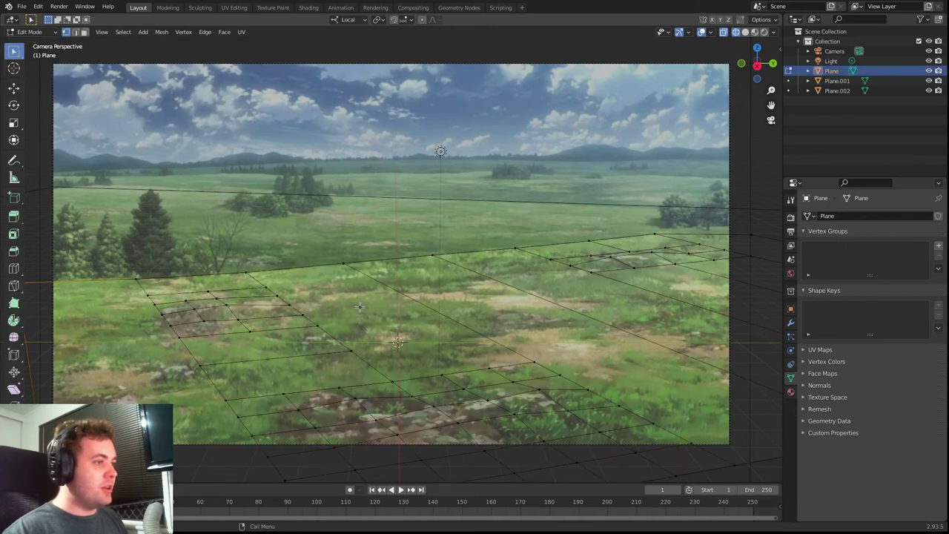
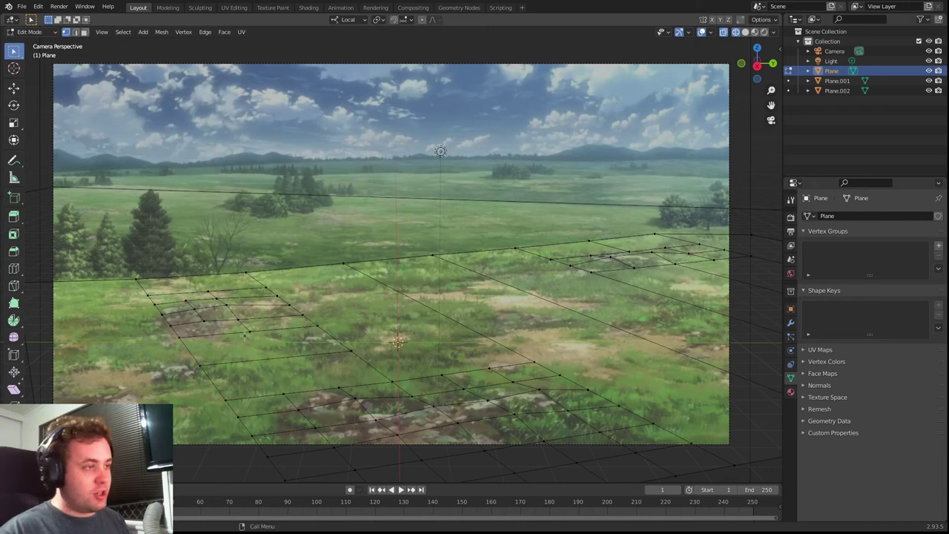
{"action": "key", "text": "a"}
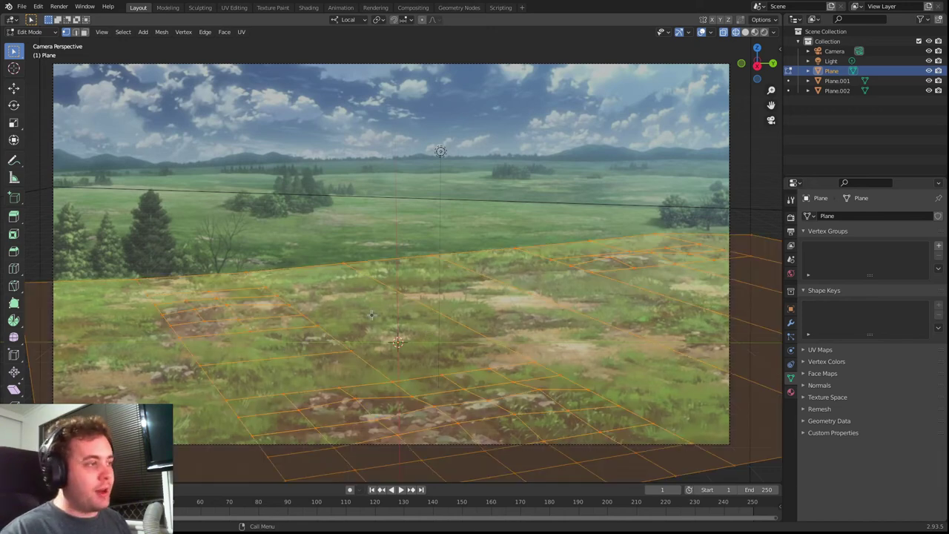
{"action": "left_click", "coordinate": [205, 32]}
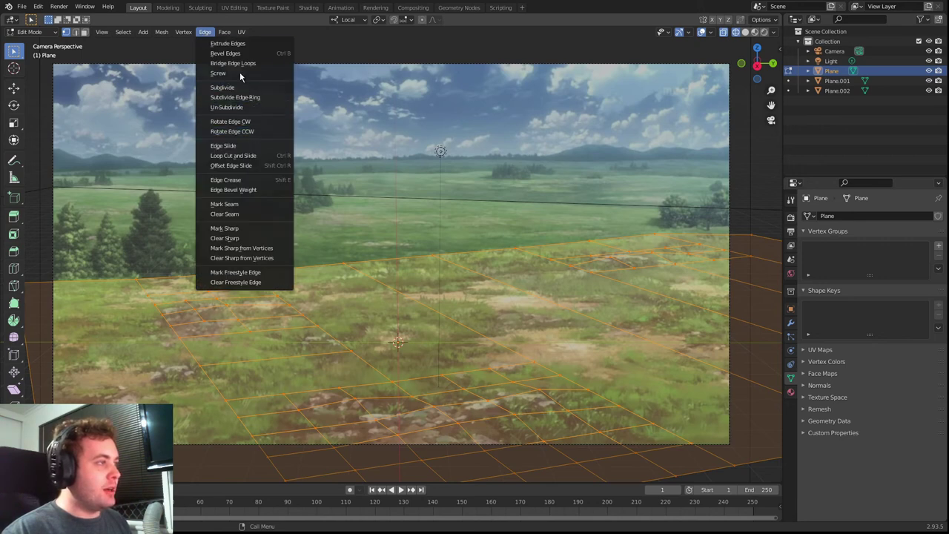
{"action": "left_click", "coordinate": [226, 32]}
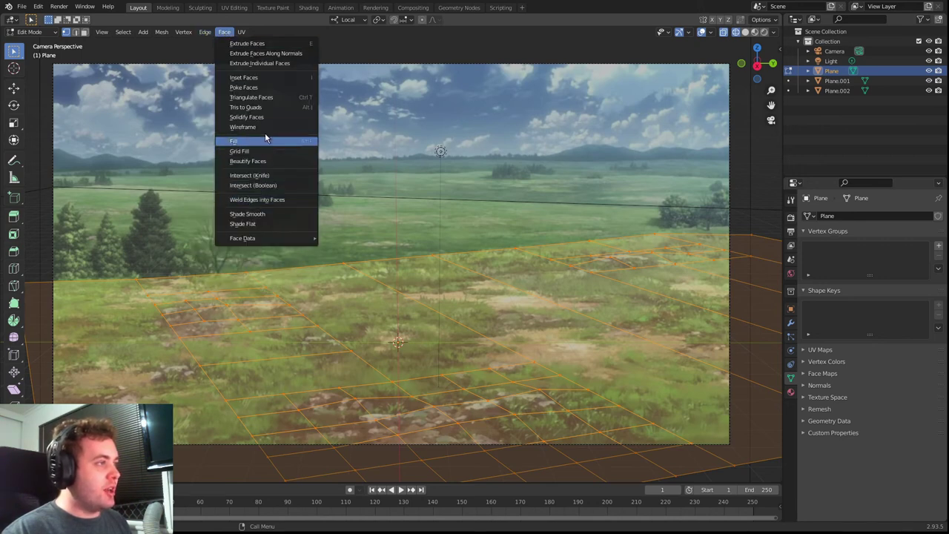
{"action": "left_click", "coordinate": [263, 97]}
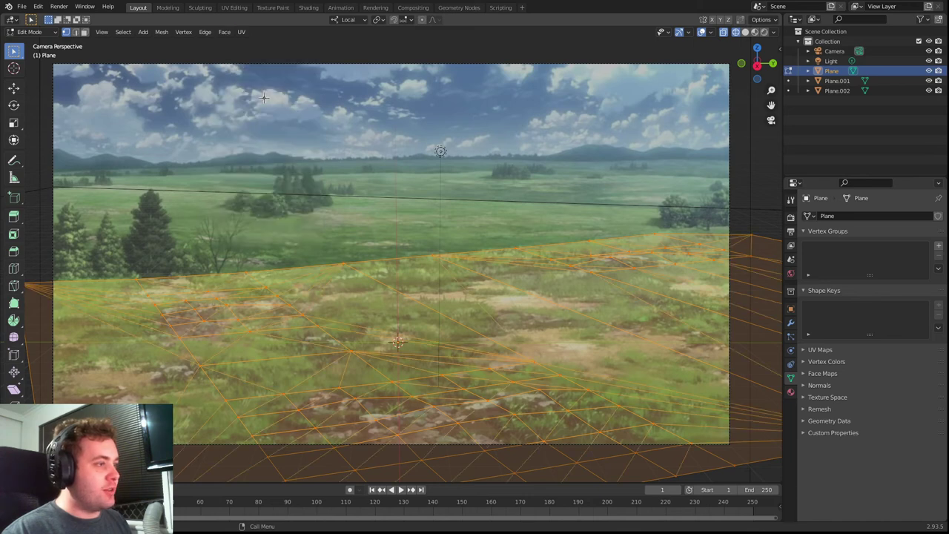
- Subdivide the triangulated ground plane repeatedly into a very dense mesh
{"action": "left_click", "coordinate": [161, 32]}
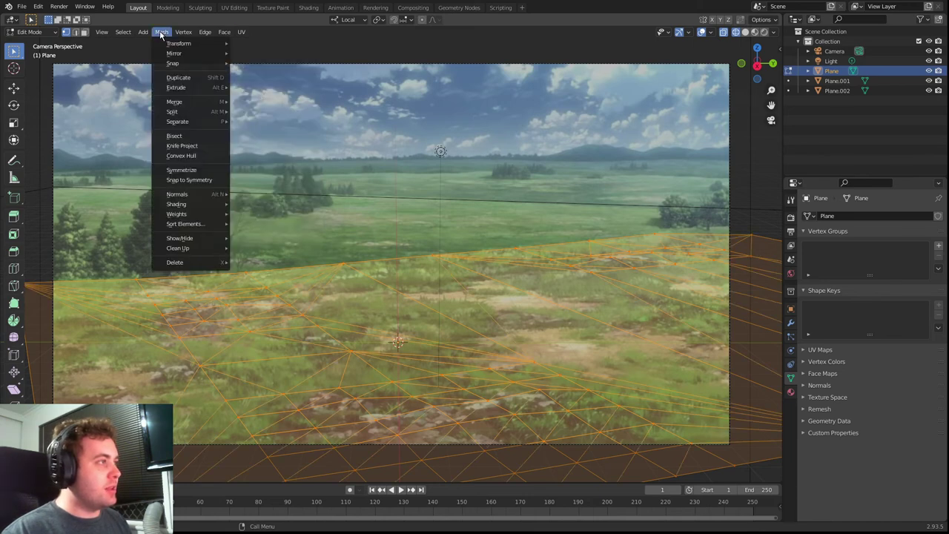
{"action": "mouse_move", "coordinate": [210, 33]}
{"action": "left_click", "coordinate": [215, 86]}
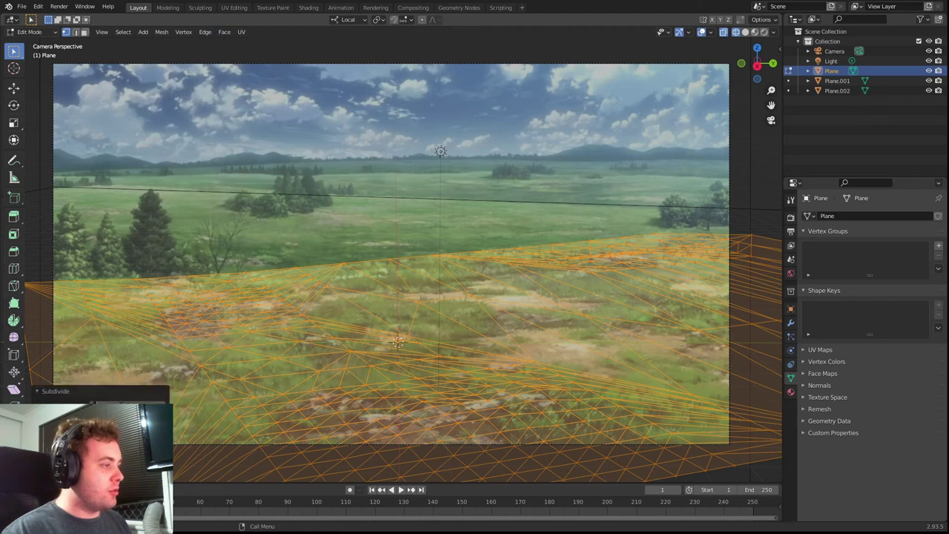
{"action": "key", "text": "shift+r"}
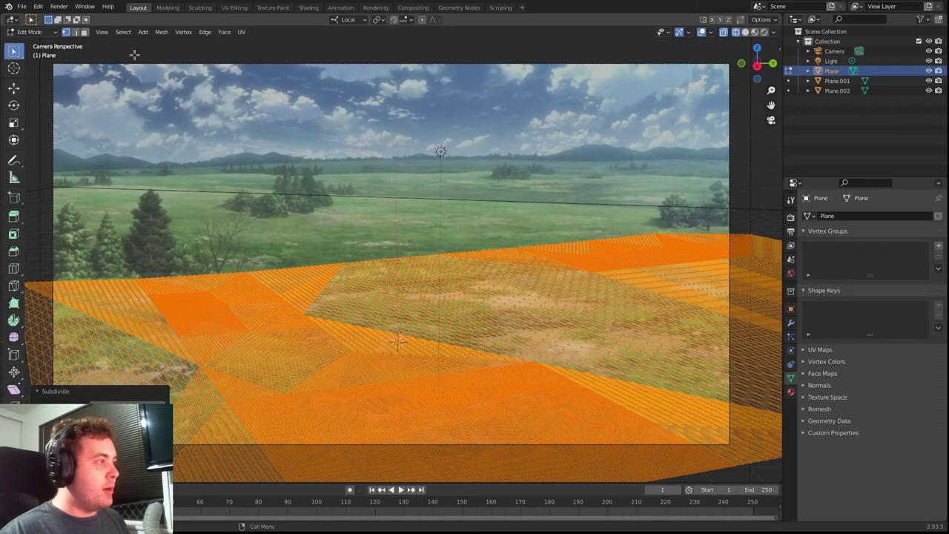
- Decimate the dense ground mesh into fewer, more evenly distributed triangles
{"action": "left_click", "coordinate": [162, 32]}
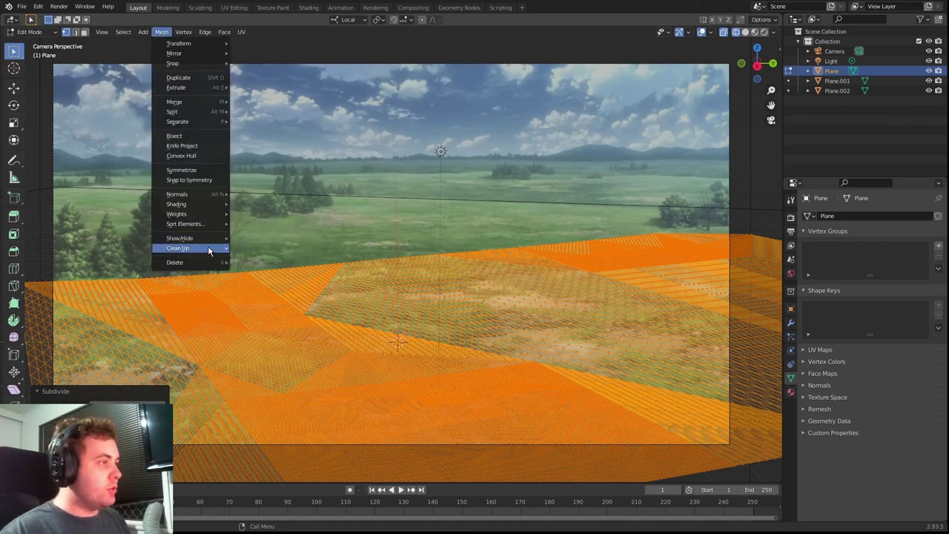
{"action": "mouse_move", "coordinate": [208, 248]}
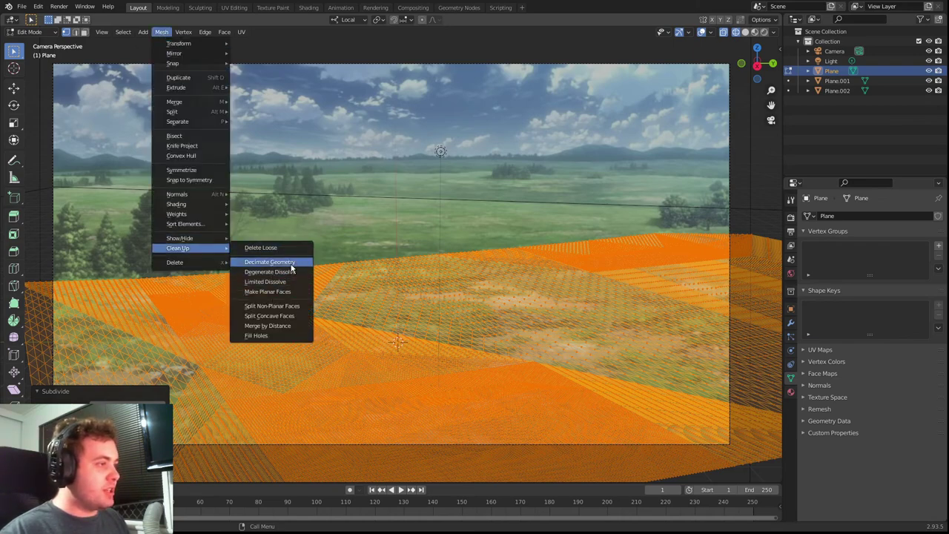
{"action": "left_click", "coordinate": [291, 272]}
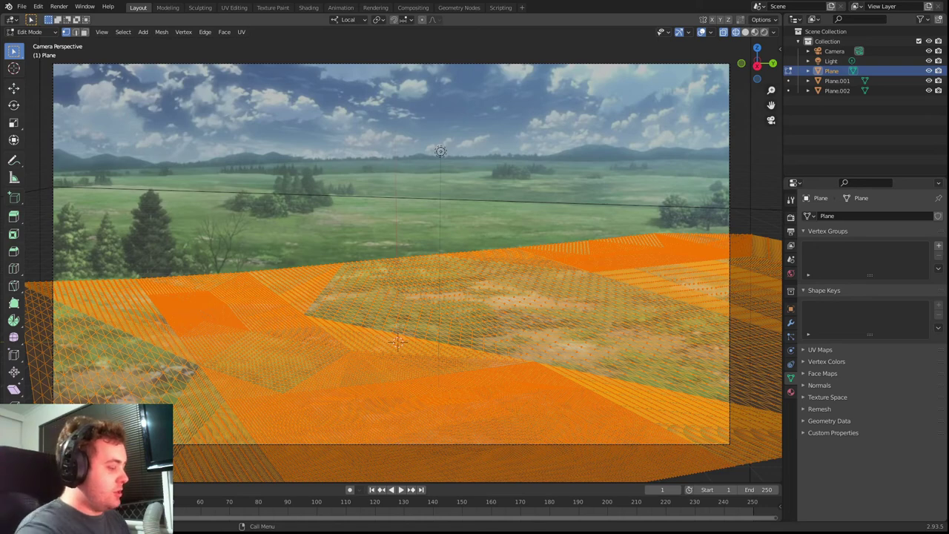
{"action": "key", "text": "ctrl+z"}
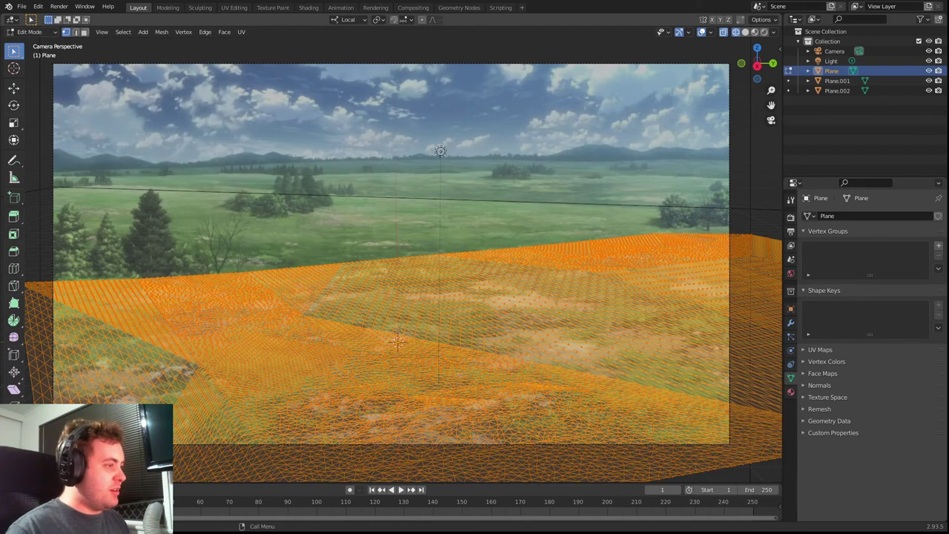
{"action": "key", "text": "ctrl+shift+z"}
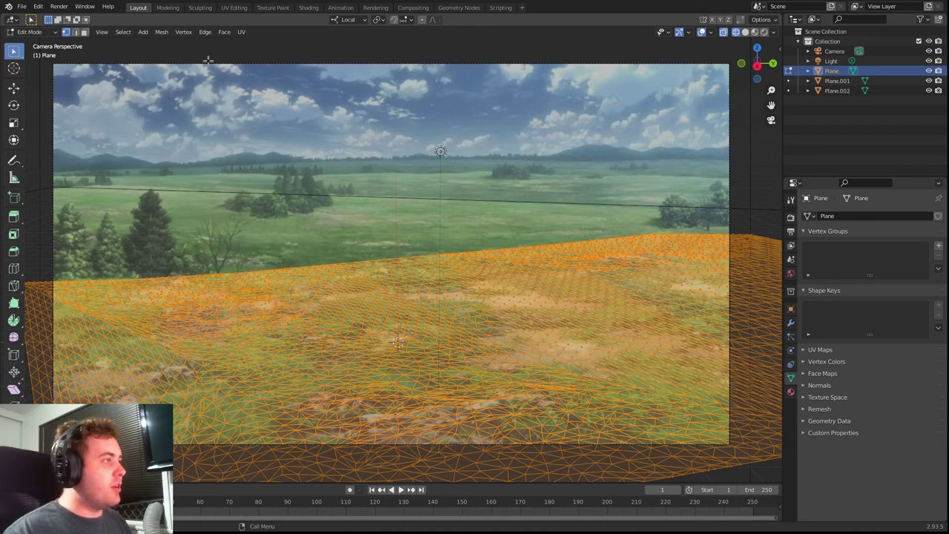
- Subdivide the decimated ground mesh again for a finer, even density and return to Object Mode
{"action": "left_click", "coordinate": [164, 34]}
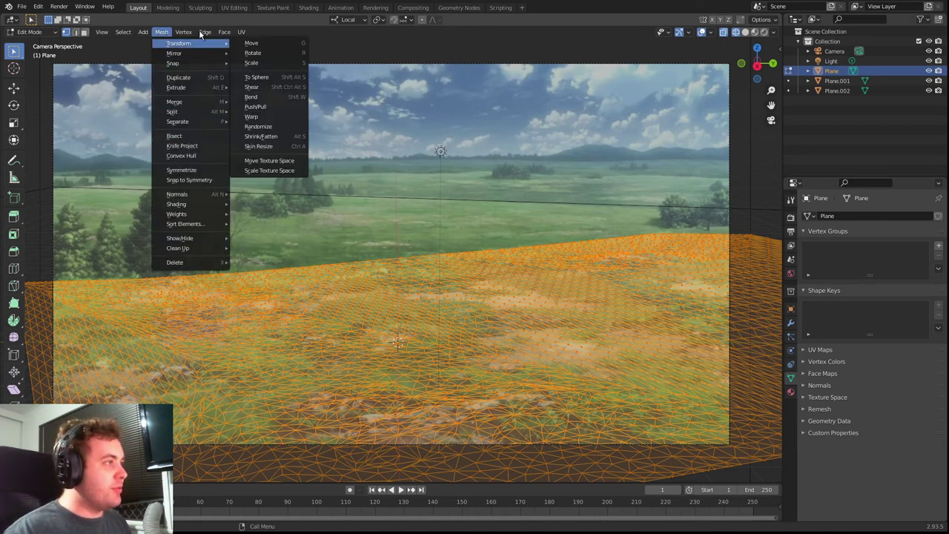
{"action": "mouse_move", "coordinate": [205, 33]}
{"action": "left_click", "coordinate": [226, 88]}
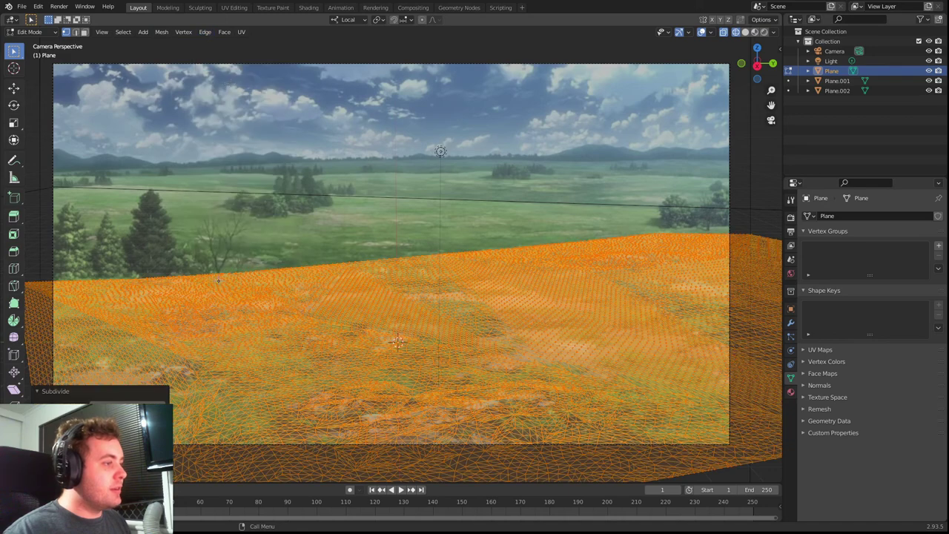
{"action": "key", "text": "shift+r"}
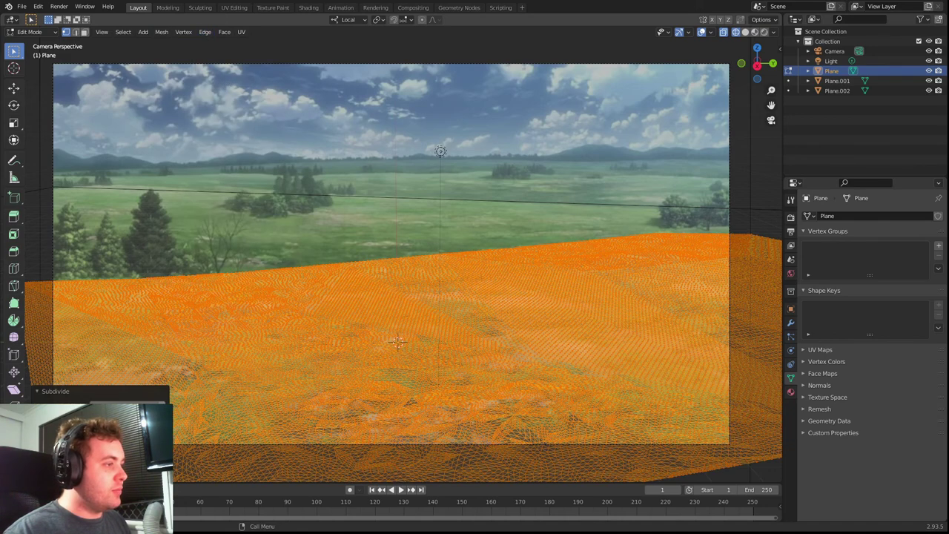
{"action": "left_click", "coordinate": [30, 32]}
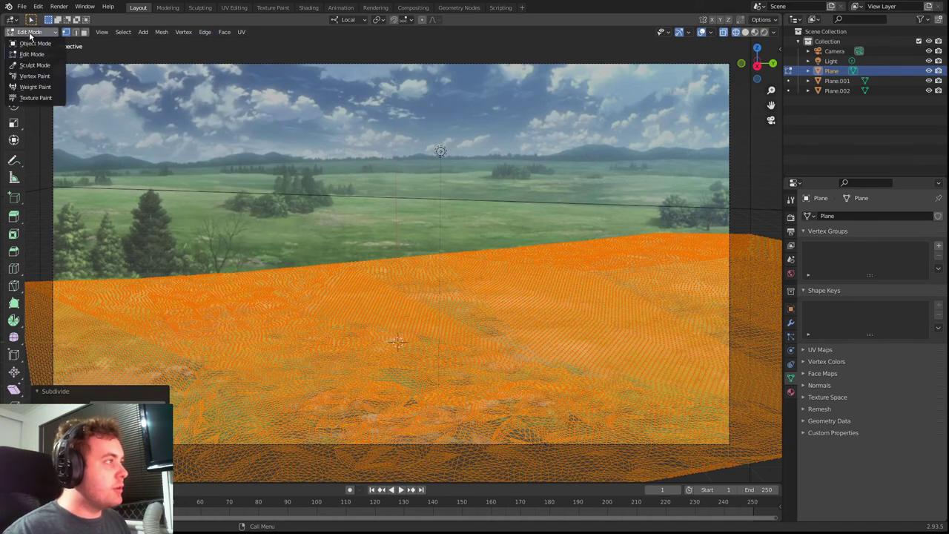
{"action": "left_click", "coordinate": [32, 45]}
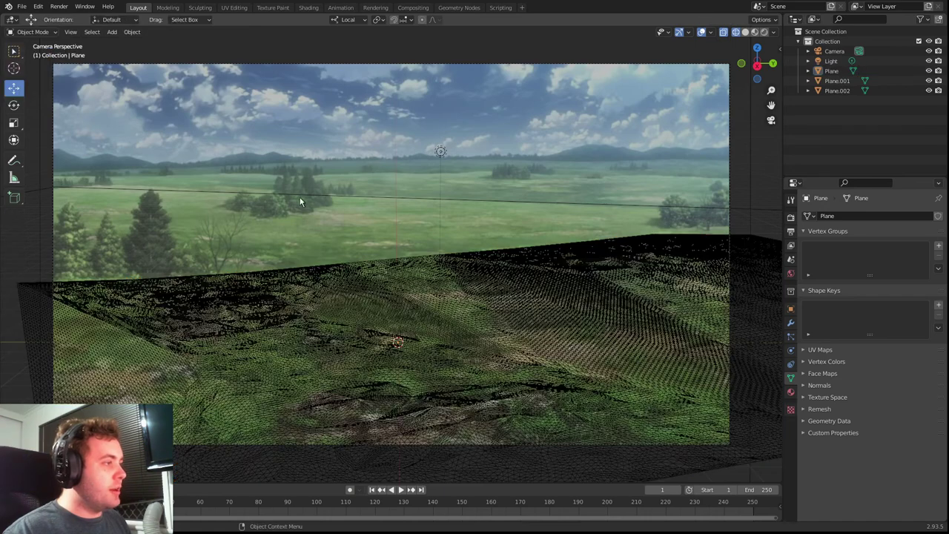
- Save the file, subdivide the distant field plane's whole mesh repeatedly into a dense grid, and return to Object Mode
{"action": "left_click", "coordinate": [308, 196]}
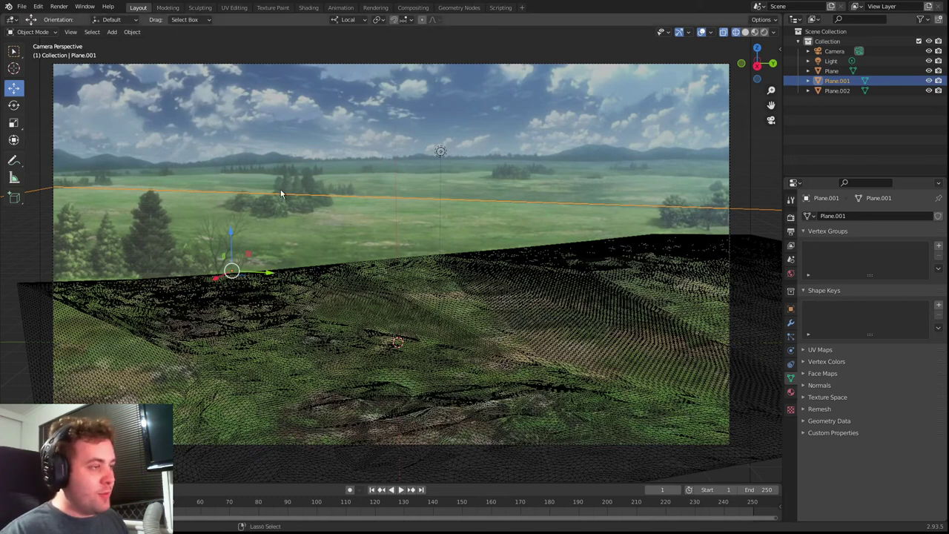
{"action": "key", "text": "ctrl+s"}
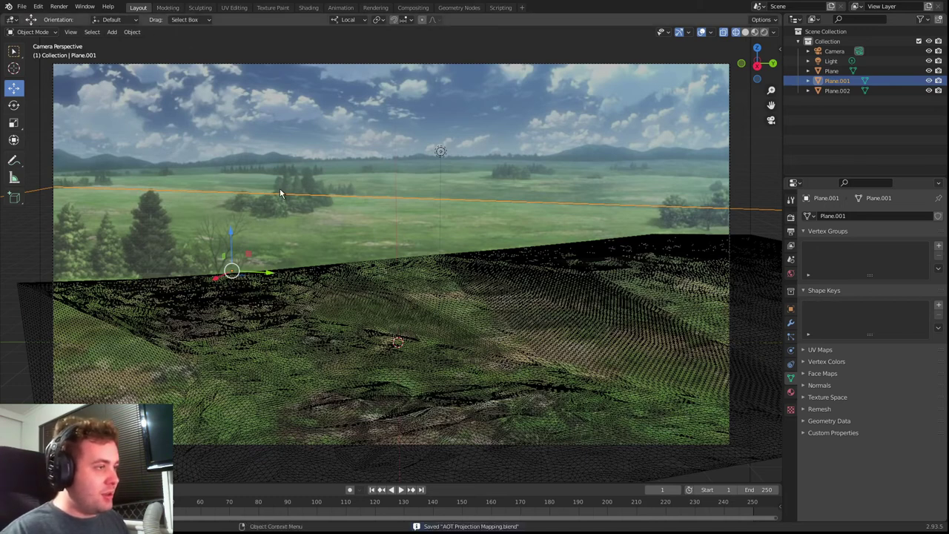
{"action": "left_click", "coordinate": [167, 7]}
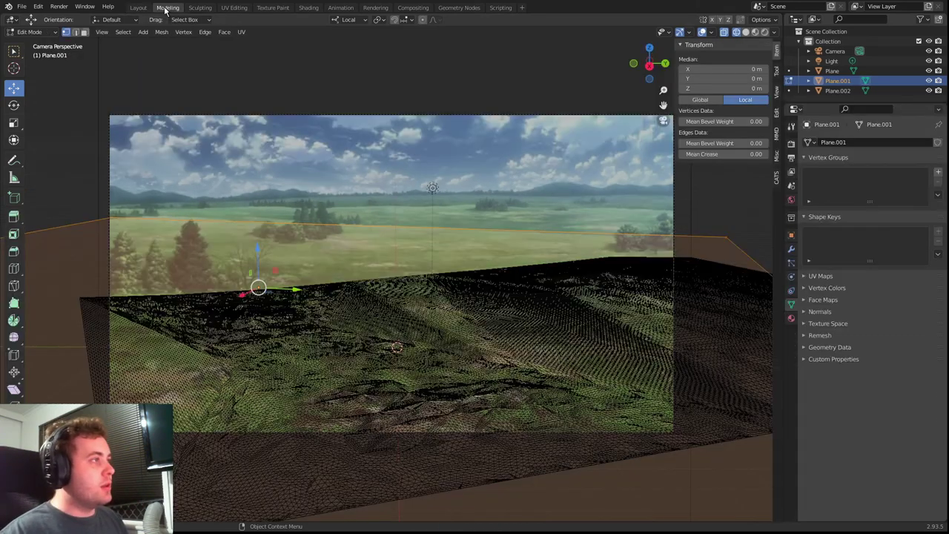
{"action": "left_click", "coordinate": [206, 34]}
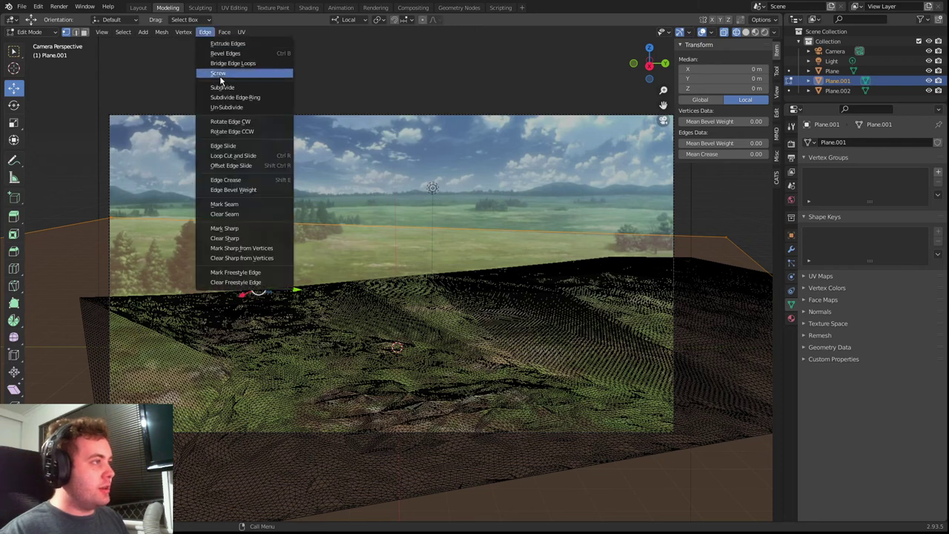
{"action": "left_click", "coordinate": [226, 85]}
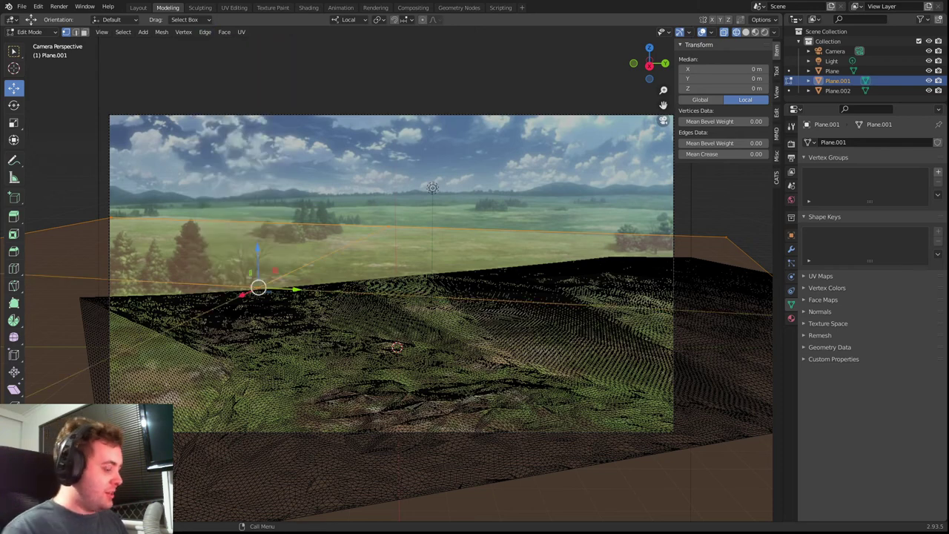
{"action": "key", "text": "a"}
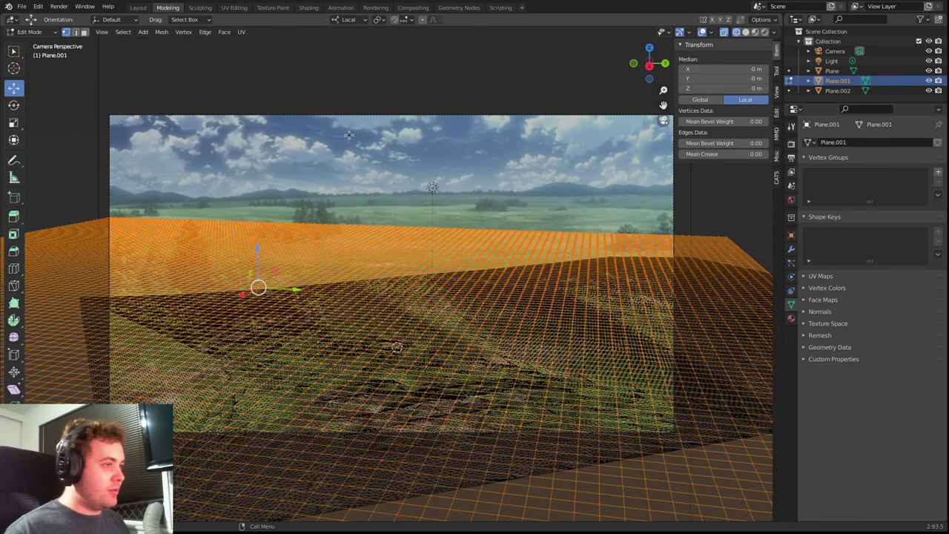
{"action": "key", "text": "alt+a"}
{"action": "key", "text": "a"}
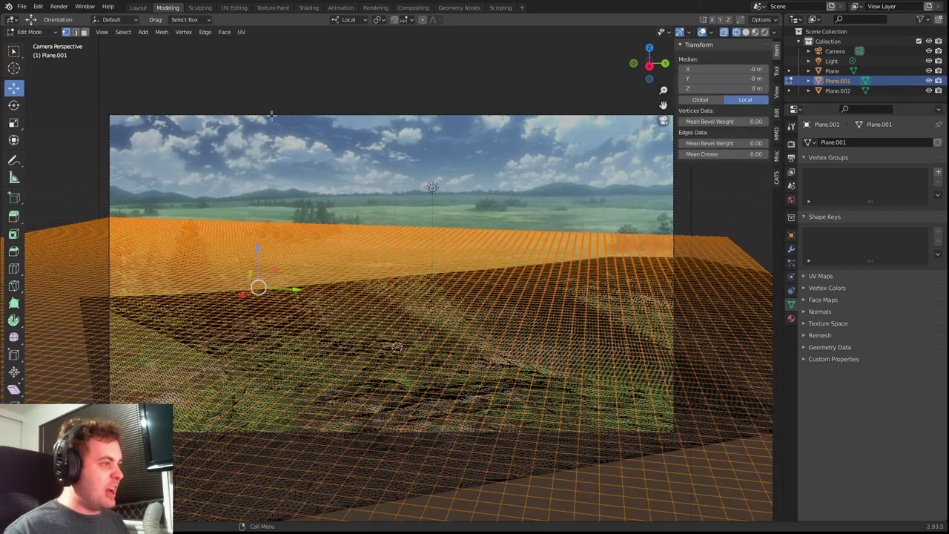
{"action": "left_click", "coordinate": [208, 34]}
{"action": "left_click", "coordinate": [228, 87]}
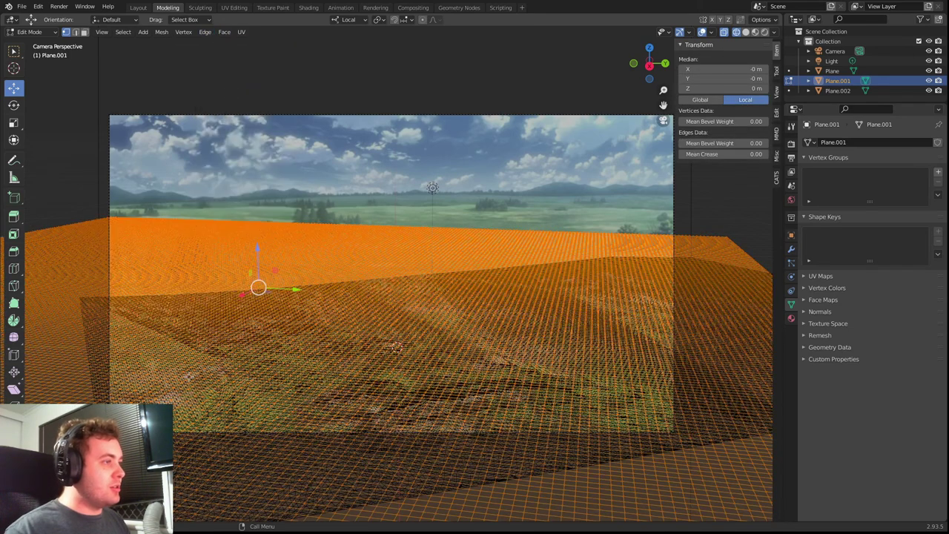
{"action": "key", "text": "alt+a"}
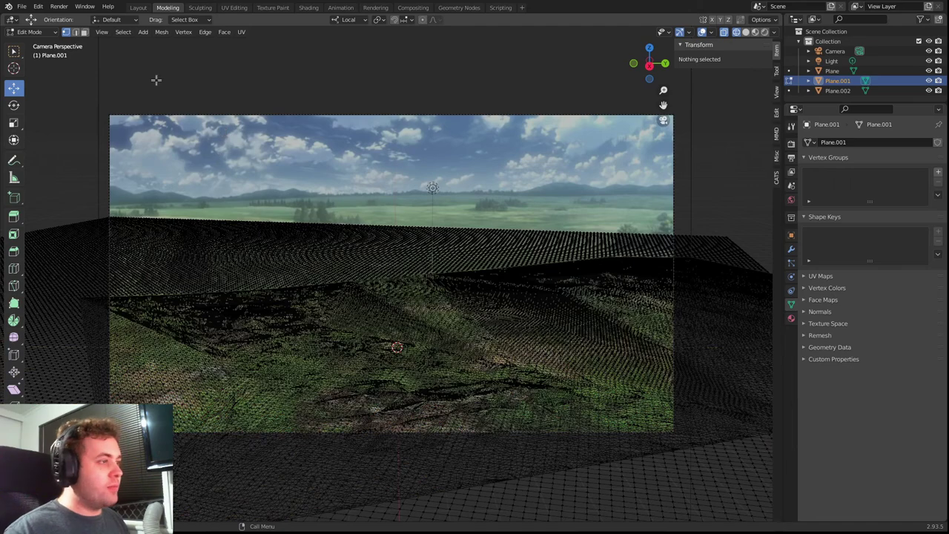
{"action": "left_click", "coordinate": [137, 7]}
- Select the upright backdrop plane and subdivide its whole mesh repeatedly in Edit Mode into a dense grid
{"action": "left_click", "coordinate": [112, 129]}
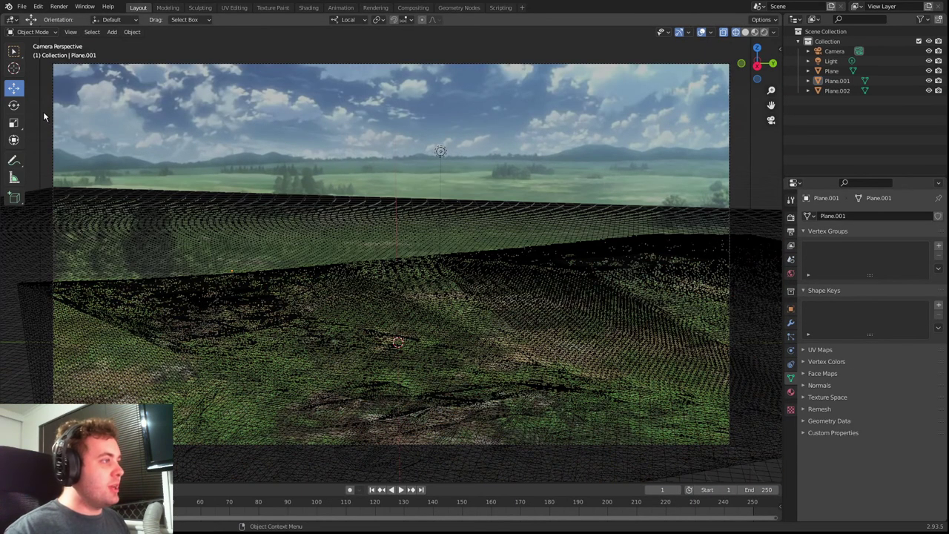
{"action": "left_click", "coordinate": [61, 78]}
{"action": "left_click", "coordinate": [169, 7]}
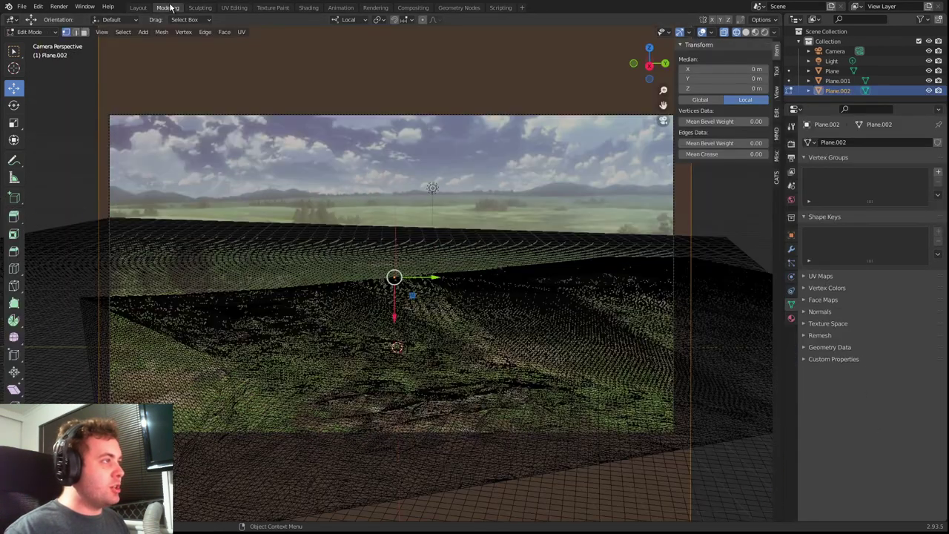
{"action": "left_click", "coordinate": [205, 32]}
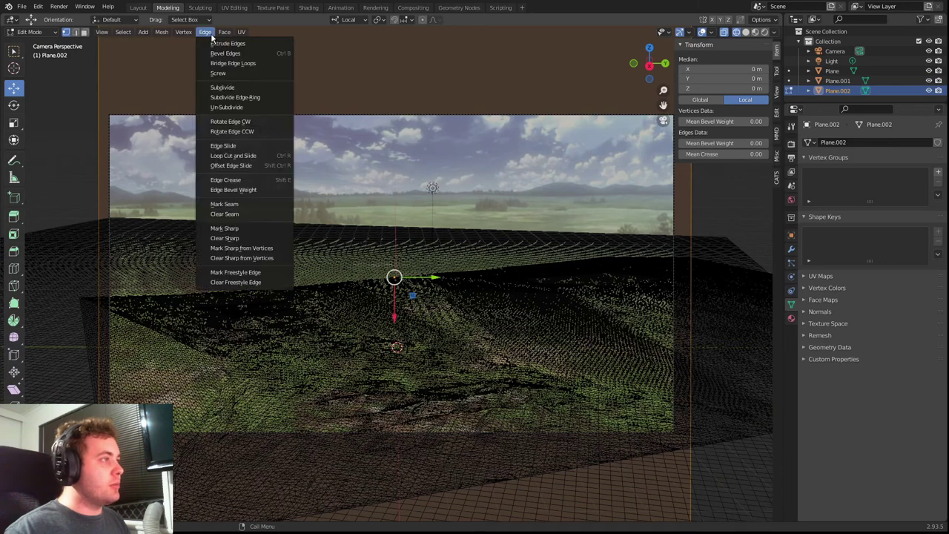
{"action": "left_click", "coordinate": [222, 87]}
{"action": "key", "text": "alt+a"}
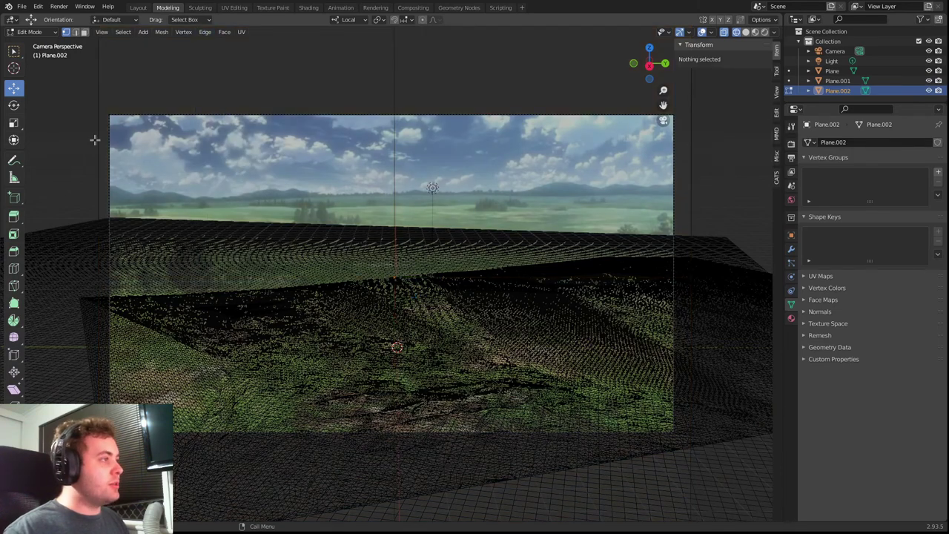
{"action": "key", "text": "a"}
{"action": "left_click", "coordinate": [205, 32]}
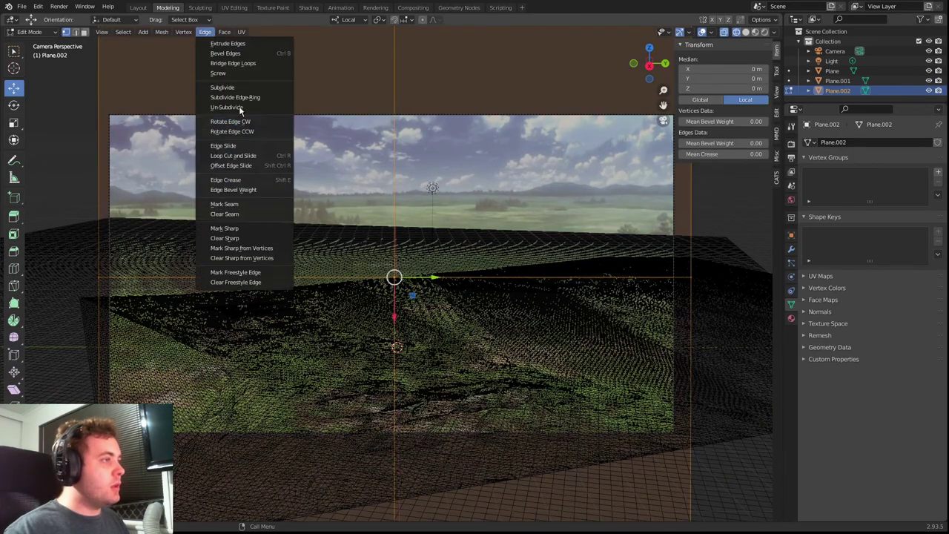
{"action": "left_click", "coordinate": [237, 89]}
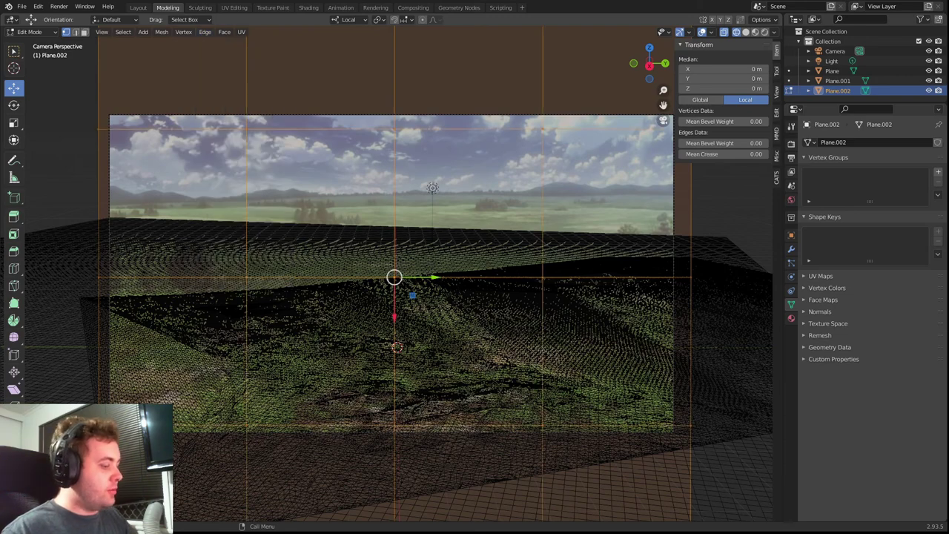
{"action": "key", "text": "a"}
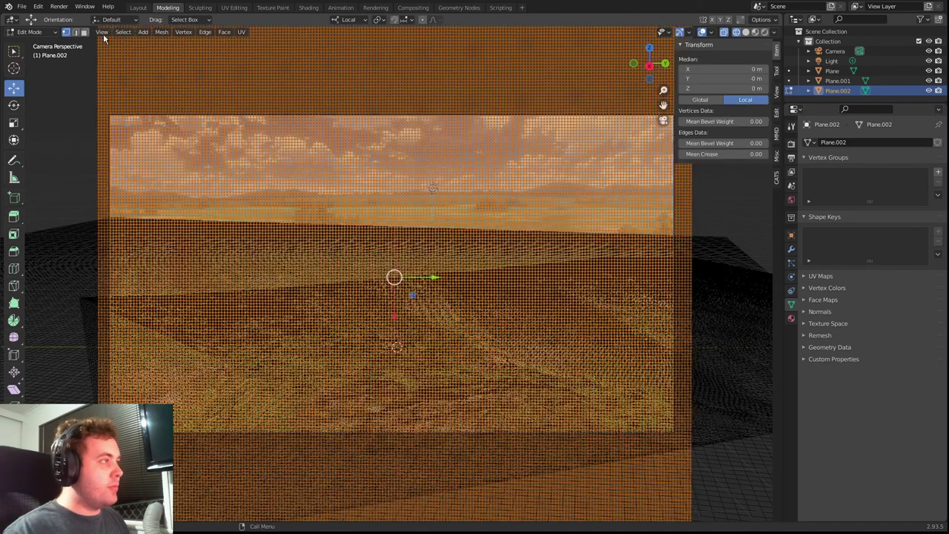
- Subdivide the backdrop's grid once more for a finer mesh and return to Object Mode
{"action": "left_click", "coordinate": [160, 32]}
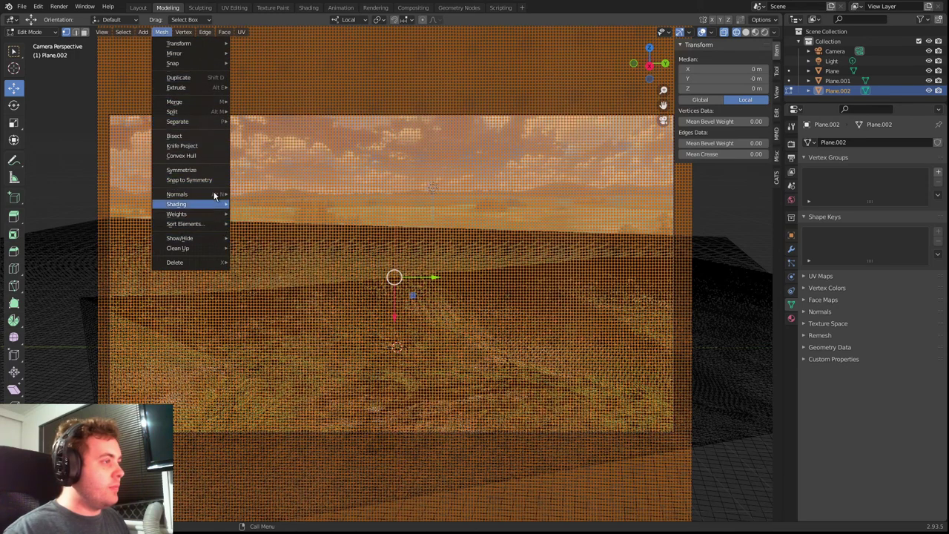
{"action": "mouse_move", "coordinate": [204, 43]}
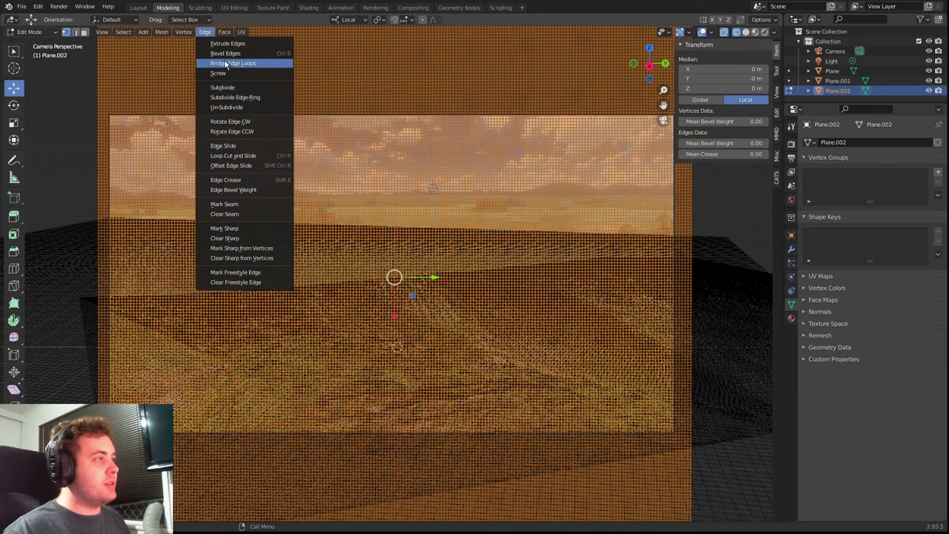
{"action": "left_click", "coordinate": [244, 88]}
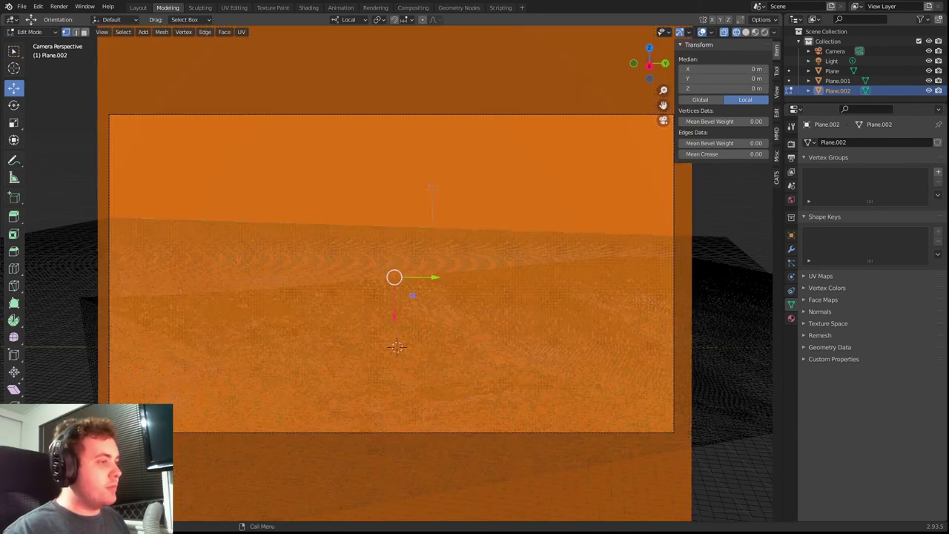
{"action": "left_click", "coordinate": [76, 223]}
{"action": "left_click", "coordinate": [221, 211]}
{"action": "left_click", "coordinate": [268, 189]}
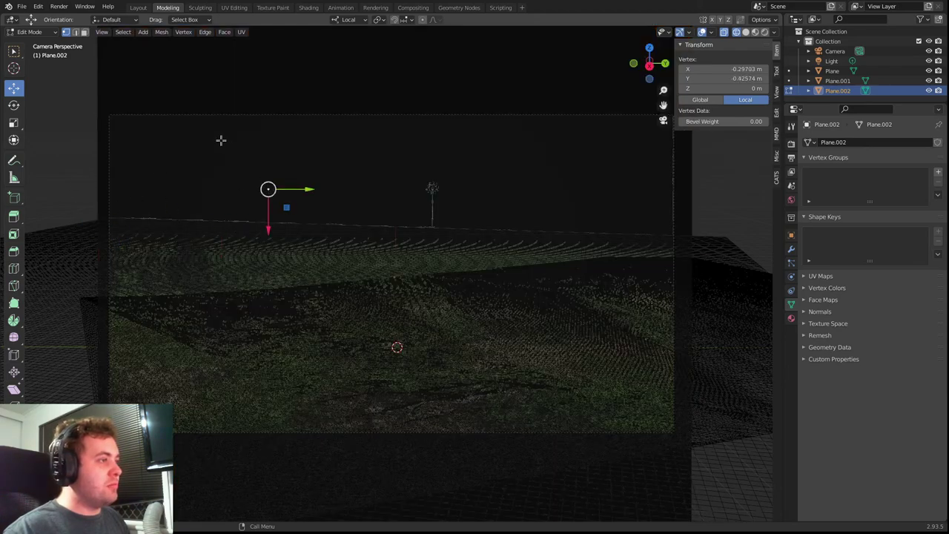
{"action": "left_click", "coordinate": [138, 9]}
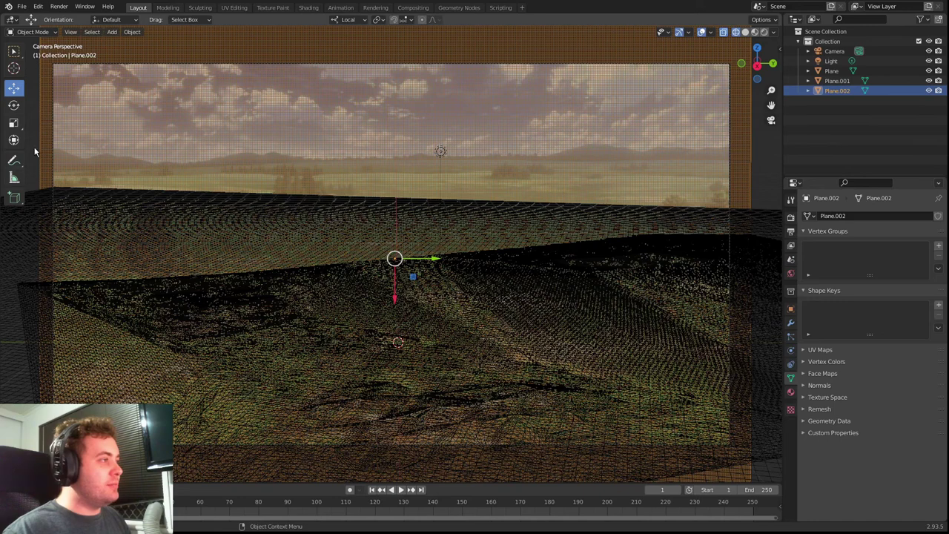
{"action": "left_click", "coordinate": [192, 272]}
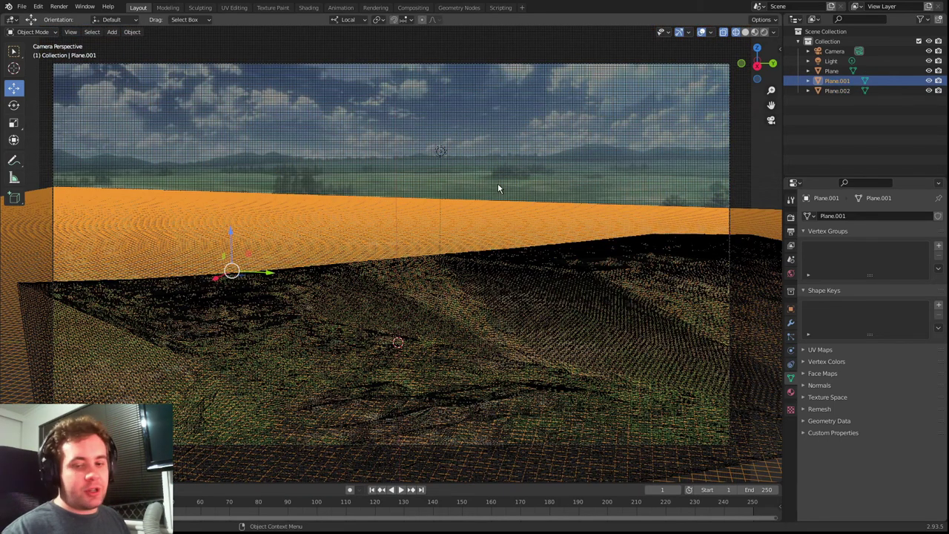
{"action": "left_click", "coordinate": [380, 343]}
{"action": "left_click", "coordinate": [407, 335]}
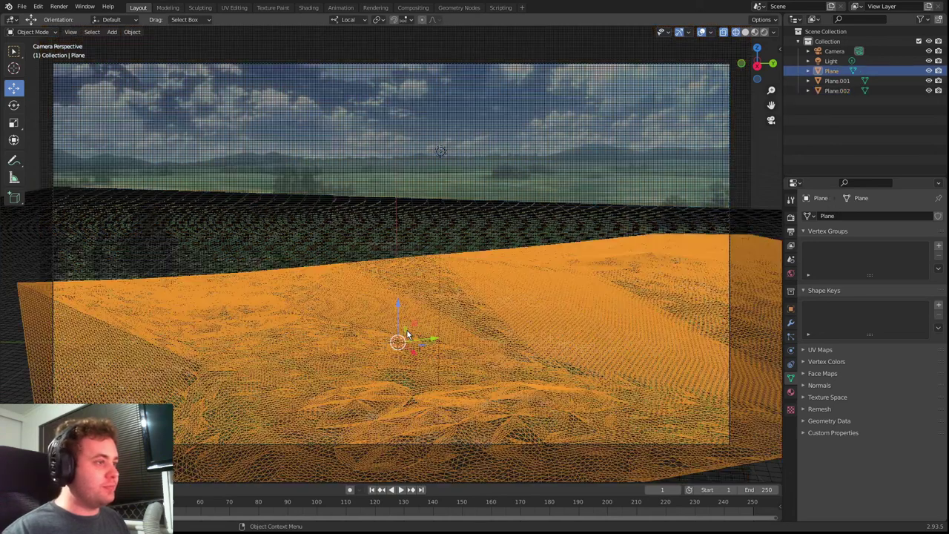
{"action": "key", "text": "ctrl+z"}
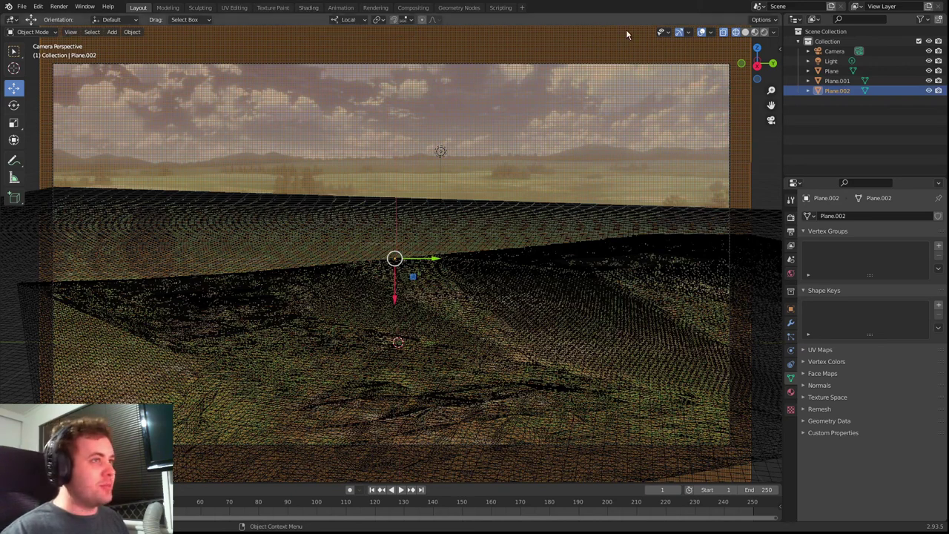
- Switch the viewport to solid shading and select the detailed ground plane
{"action": "left_click", "coordinate": [745, 32]}
{"action": "left_click", "coordinate": [487, 317]}
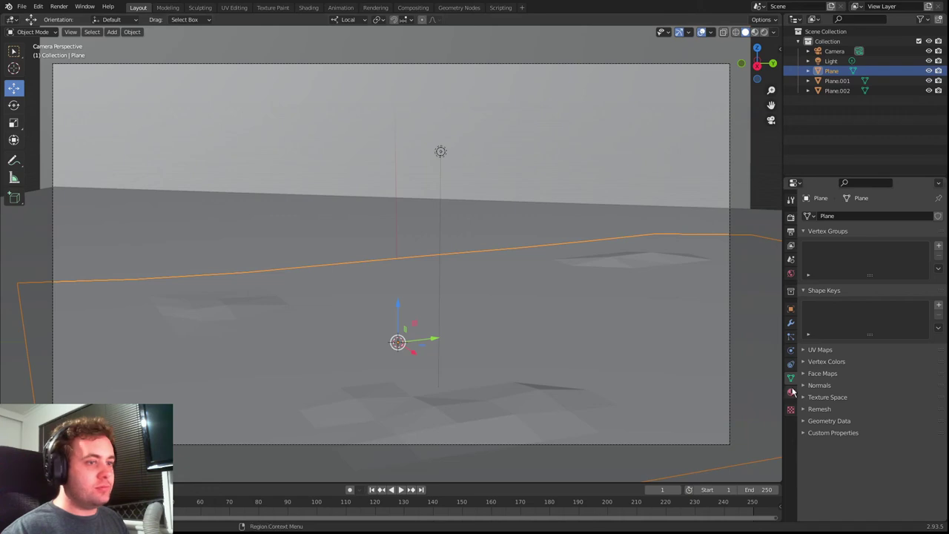
{"action": "left_click", "coordinate": [173, 11]}
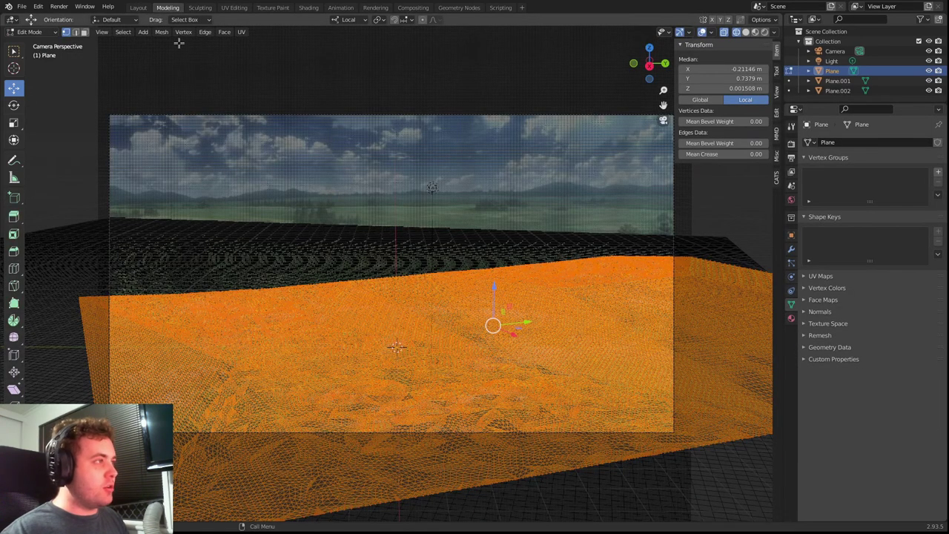
{"action": "left_click", "coordinate": [223, 32]}
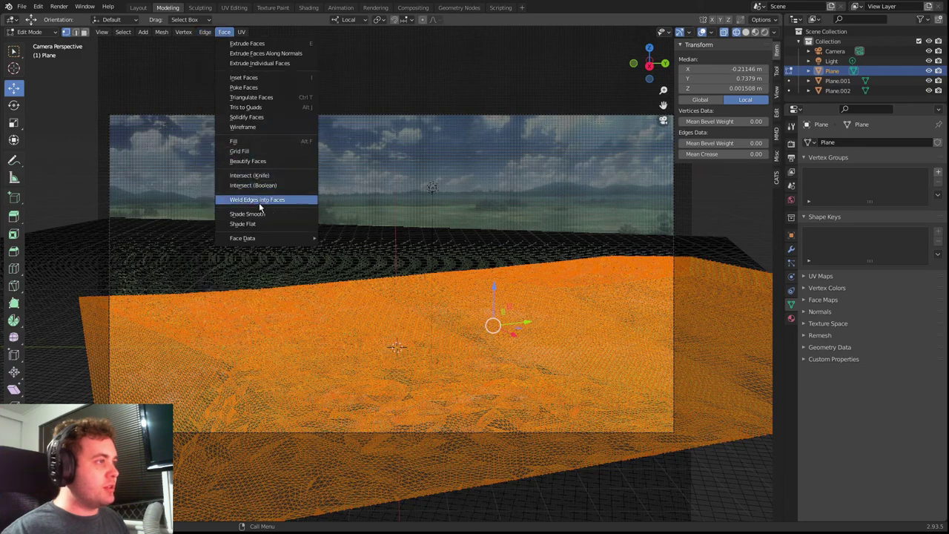
{"action": "left_click", "coordinate": [315, 97]}
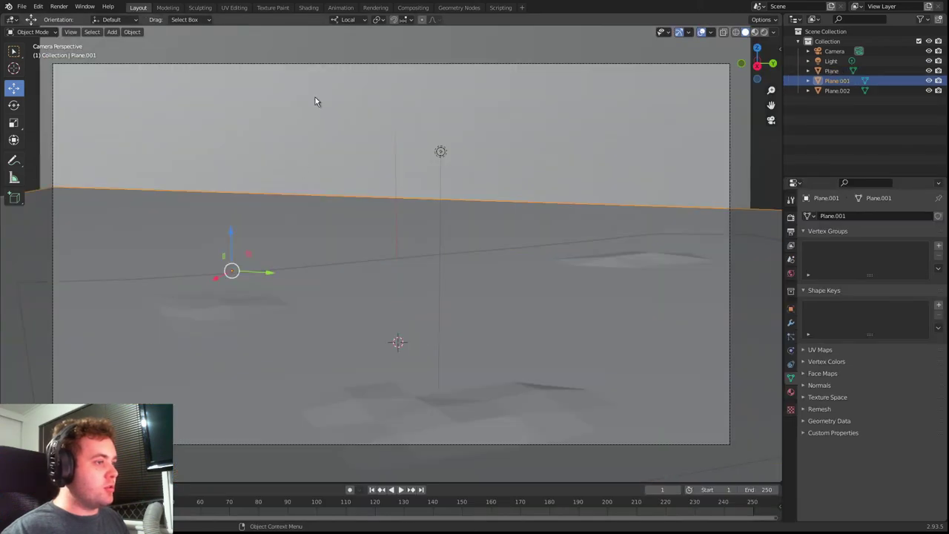
{"action": "left_click", "coordinate": [285, 140]}
{"action": "left_click", "coordinate": [432, 257]}
{"action": "left_click", "coordinate": [474, 282]}
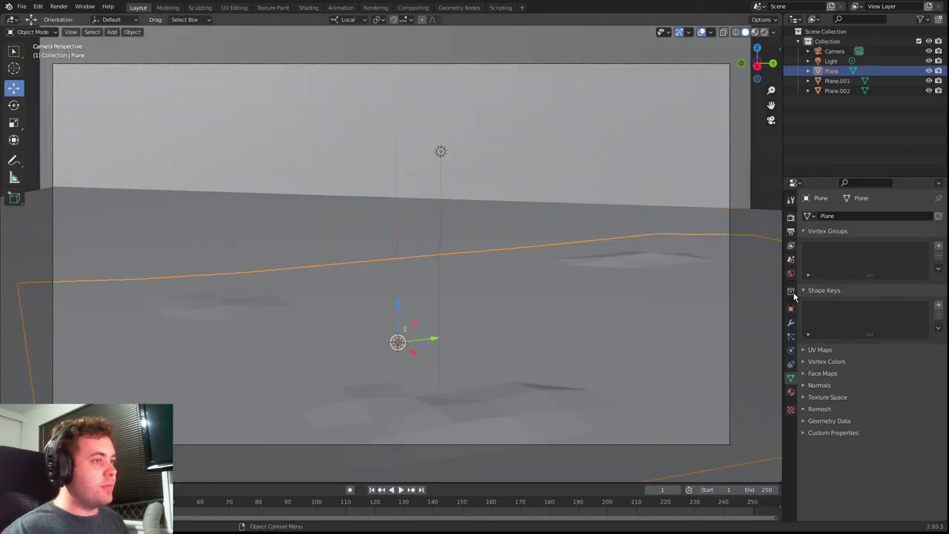
- Create a new material on the ground plane and name it BGMat
{"action": "left_click", "coordinate": [792, 394]}
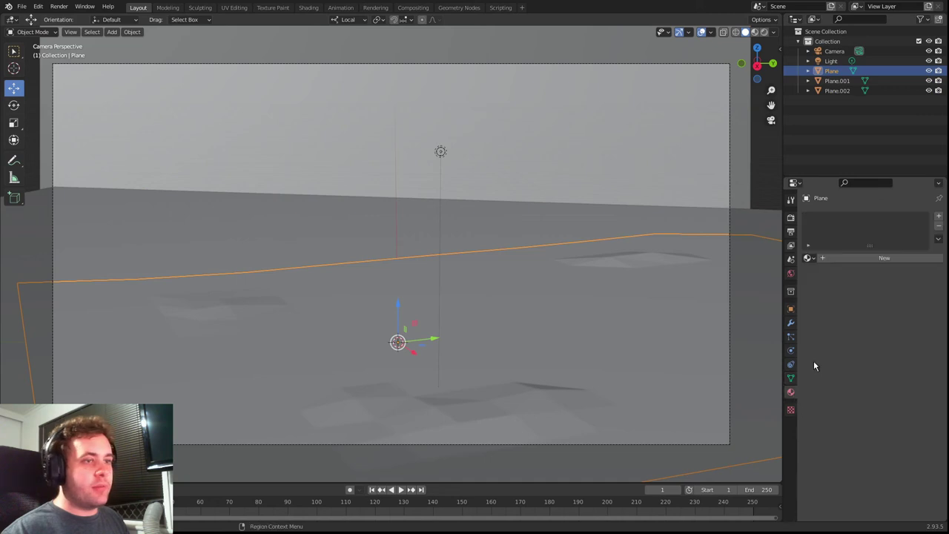
{"action": "left_click", "coordinate": [841, 259]}
{"action": "double_click", "coordinate": [846, 257]}
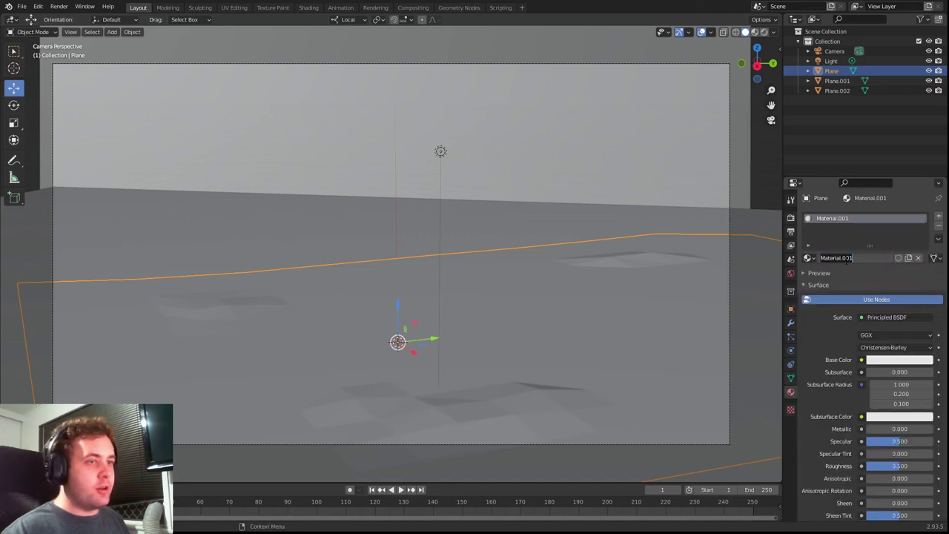
{"action": "type", "text": "BGMat"}
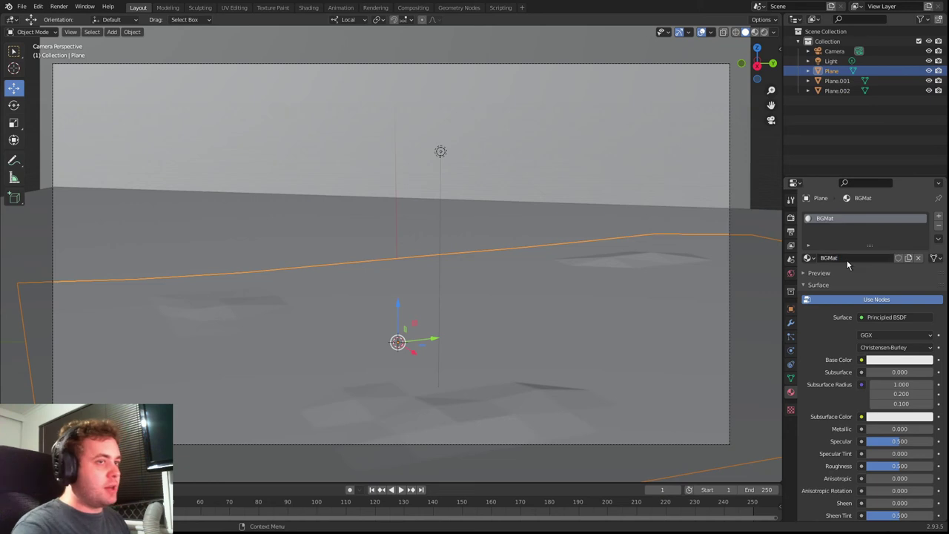
{"action": "key", "text": "Return"}
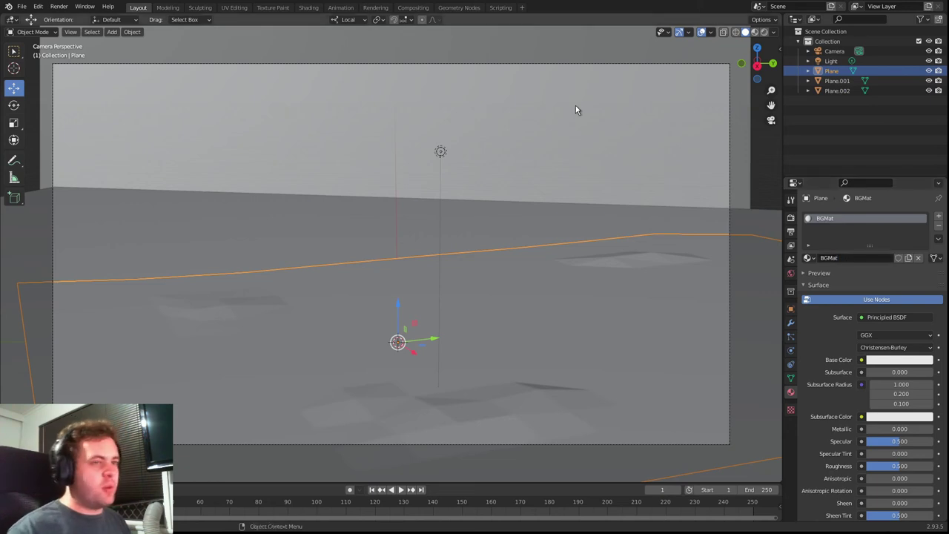
- Show BGMat's nodes in the Shading workspace and delete its Principled BSDF node
{"action": "left_click", "coordinate": [308, 9]}
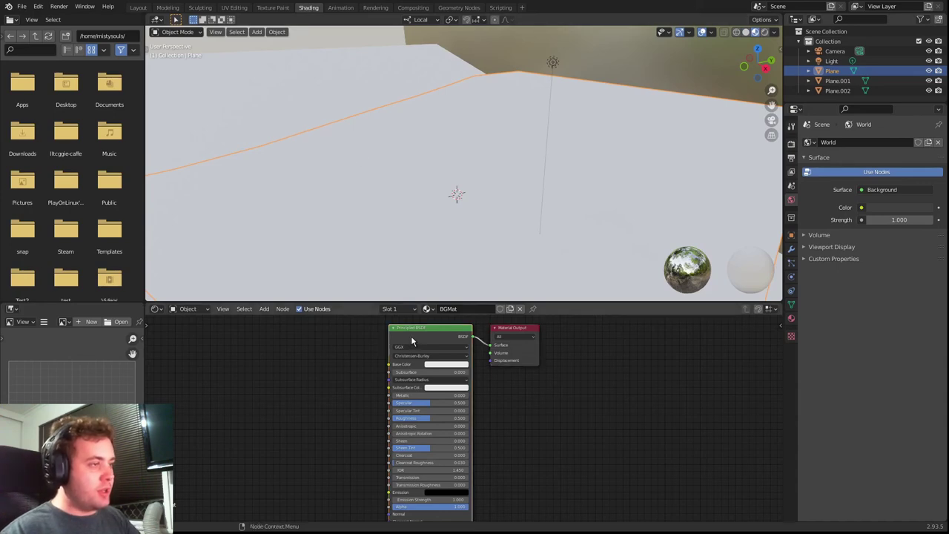
{"action": "key", "text": "x"}
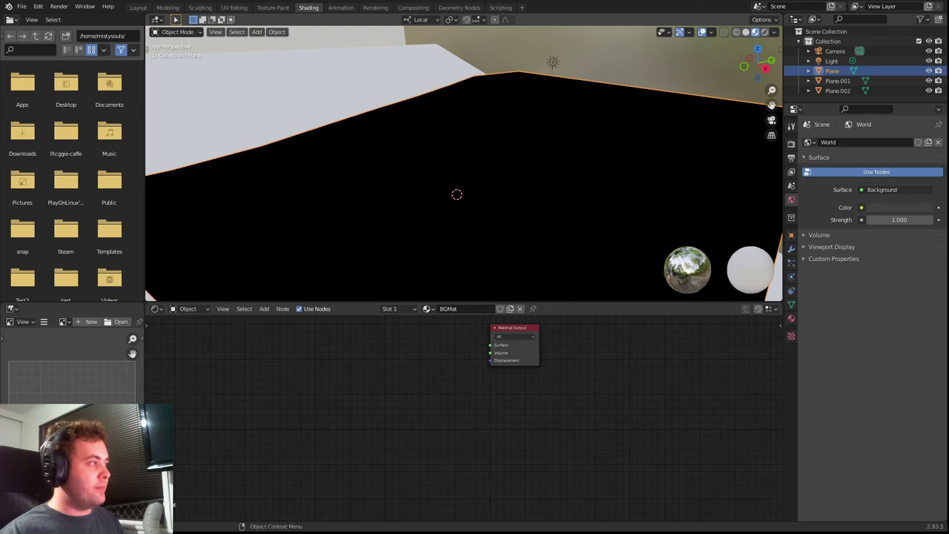
- Add the AOTBG.png image to BGMat's nodes and connect its Color output to the Material Output's Surface
{"action": "left_click_drag", "start_coordinate": [119, 244], "coordinate": [330, 357]}
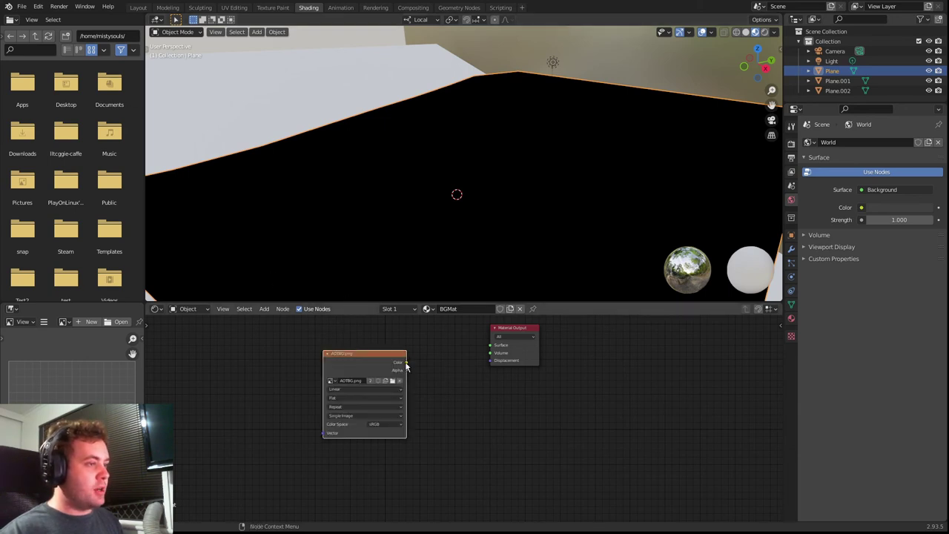
{"action": "left_click_drag", "start_coordinate": [406, 363], "coordinate": [491, 349]}
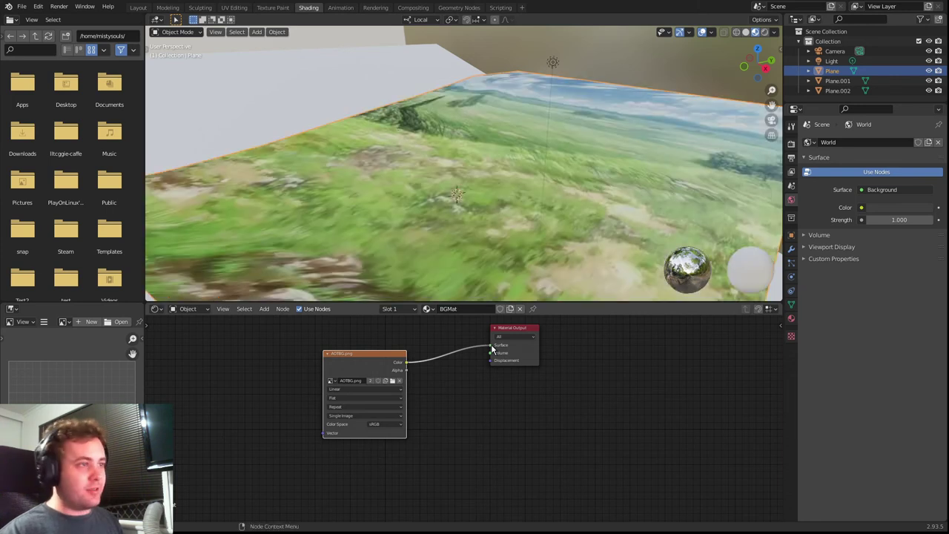
- Assign the existing BGMat material to the field plane Plane.001 and the backdrop plane Plane.002
{"action": "left_click", "coordinate": [248, 85]}
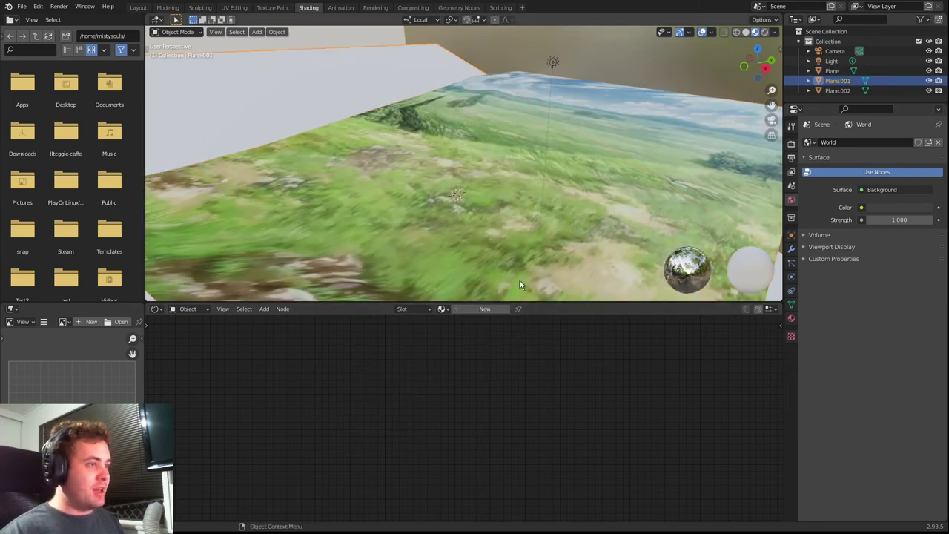
{"action": "left_click", "coordinate": [791, 318]}
{"action": "left_click", "coordinate": [808, 184]}
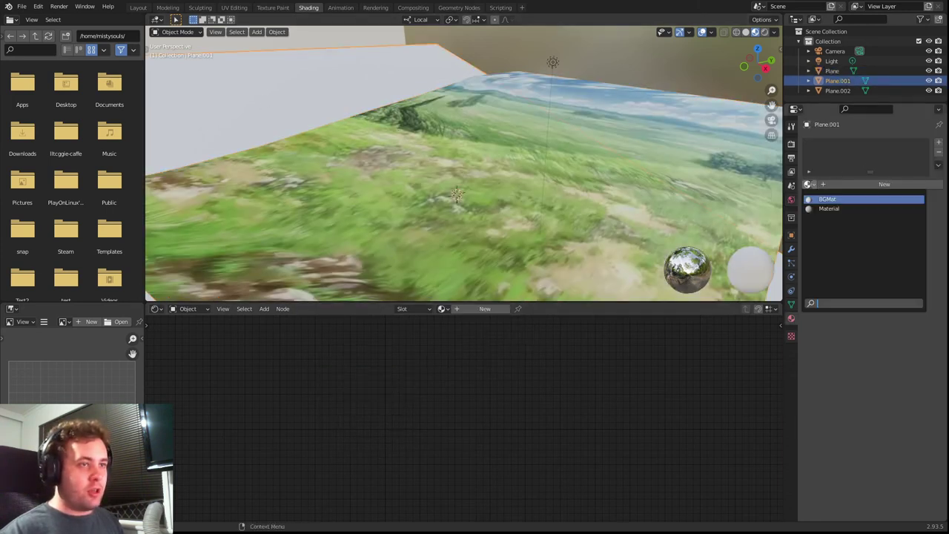
{"action": "left_click", "coordinate": [827, 199]}
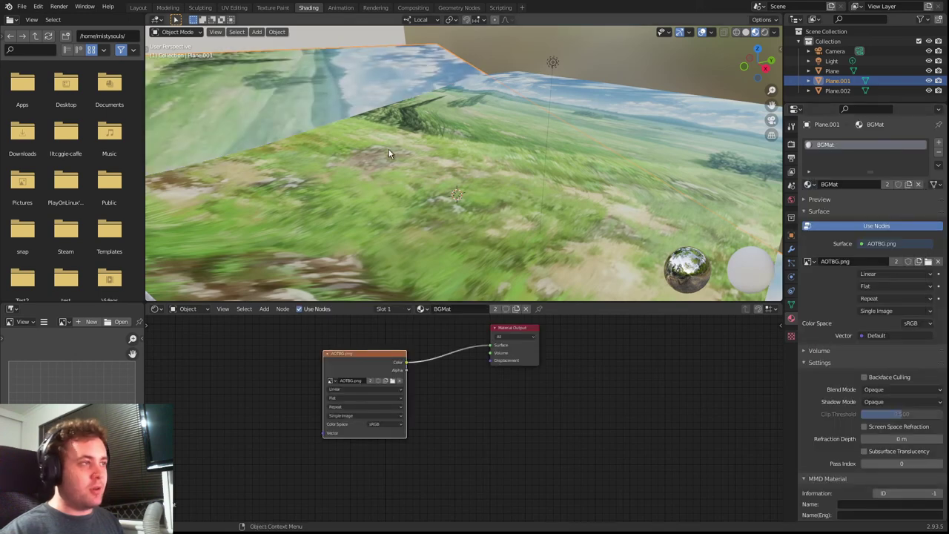
{"action": "left_click", "coordinate": [748, 144]}
{"action": "left_click", "coordinate": [808, 184]}
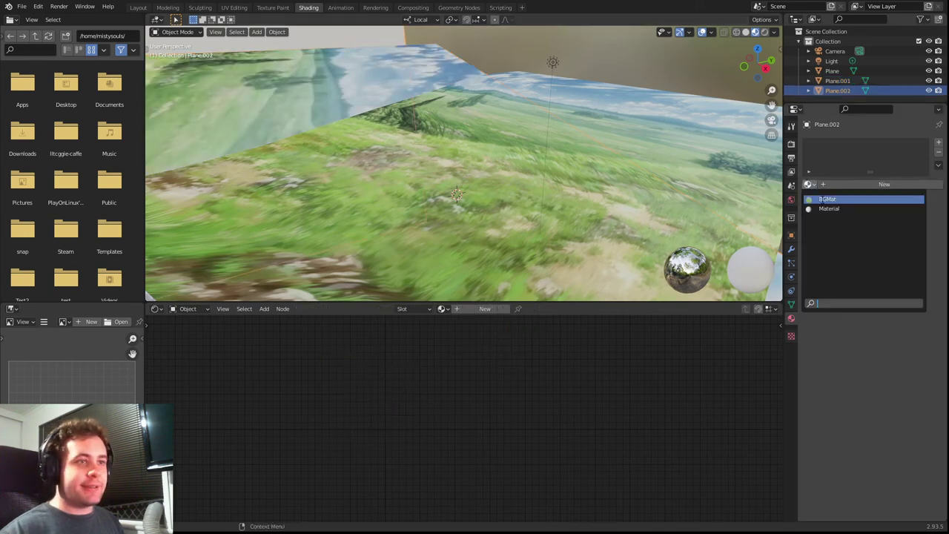
{"action": "left_click", "coordinate": [824, 199]}
{"action": "left_click", "coordinate": [625, 62]}
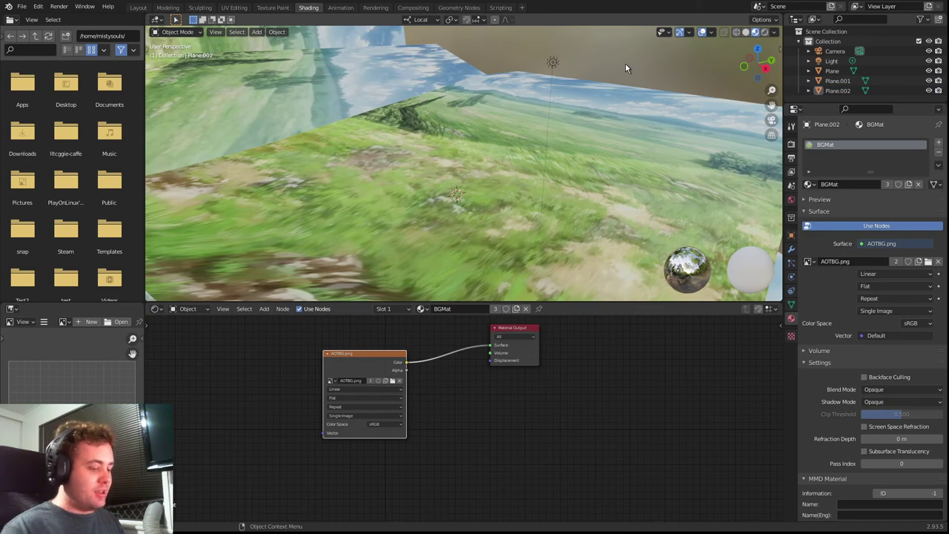
- View the textured scene through the camera and select the ground plane
{"action": "key", "text": "KP_0"}
{"action": "scroll", "coordinate": [534, 96], "scroll_direction": "up", "scroll_amount": 2}
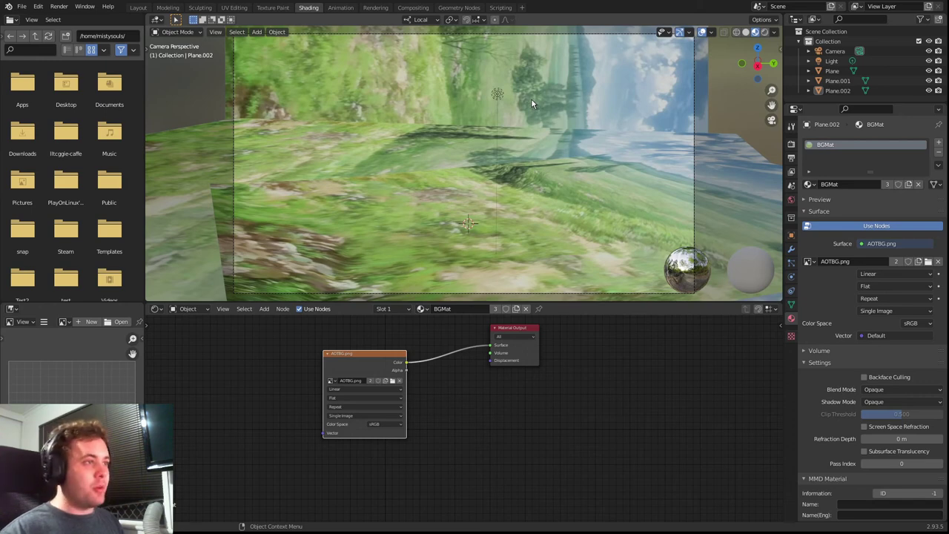
{"action": "left_click", "coordinate": [575, 219]}
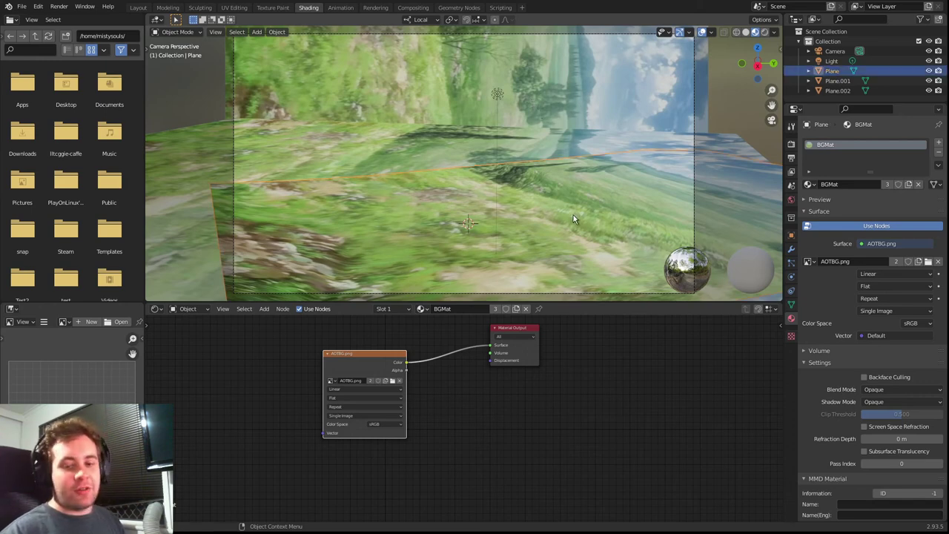
{"action": "left_click", "coordinate": [234, 7]}
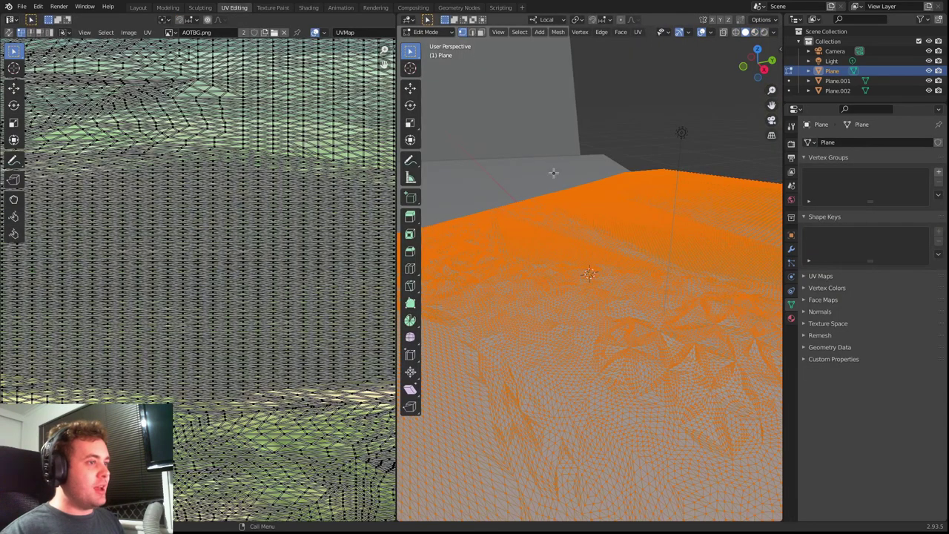
{"action": "left_click", "coordinate": [147, 32]}
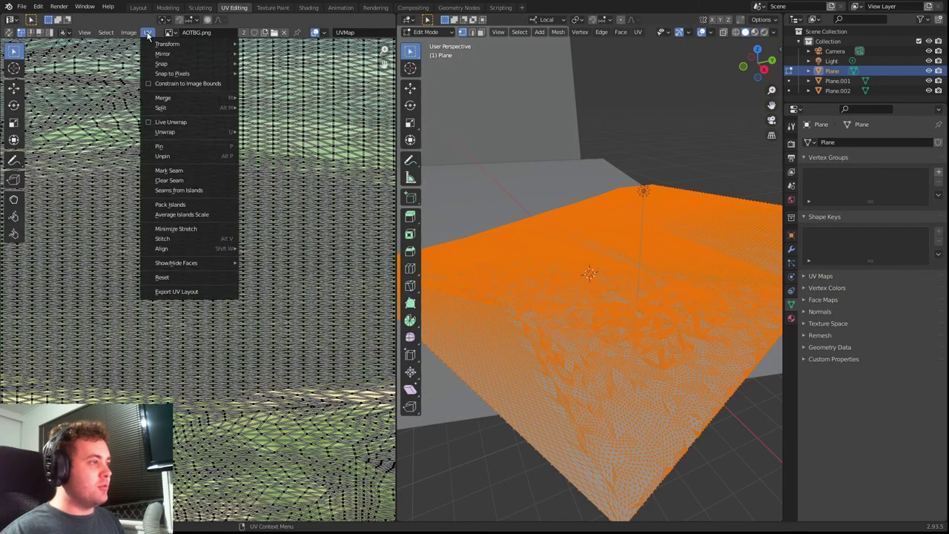
{"action": "mouse_move", "coordinate": [230, 252]}
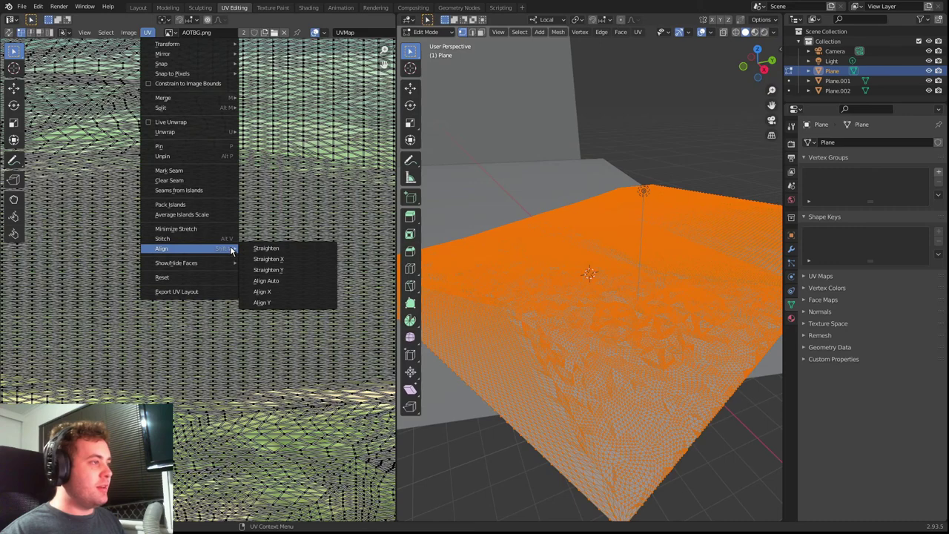
- Project the ground plane's UVs from the camera view and show the Layout workspace in rendered shading
{"action": "left_click", "coordinate": [168, 7]}
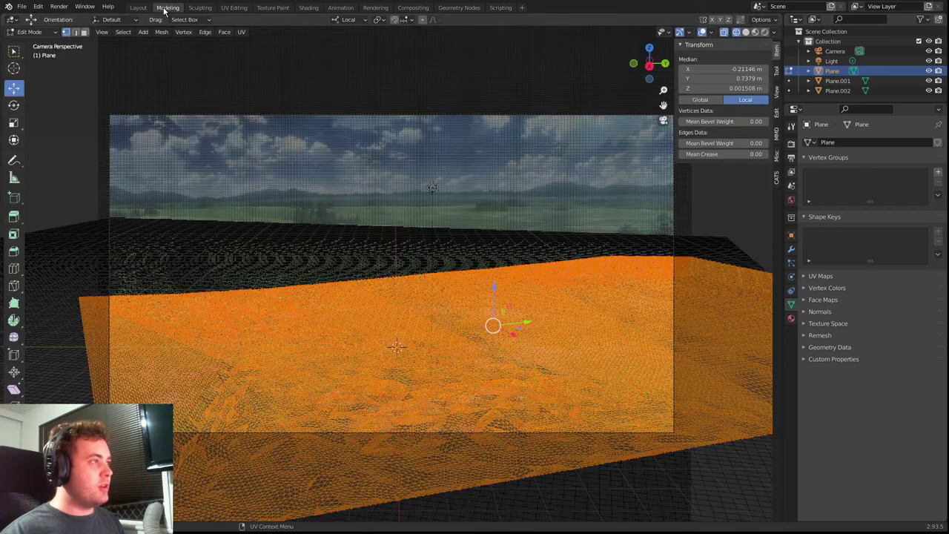
{"action": "left_click", "coordinate": [224, 33]}
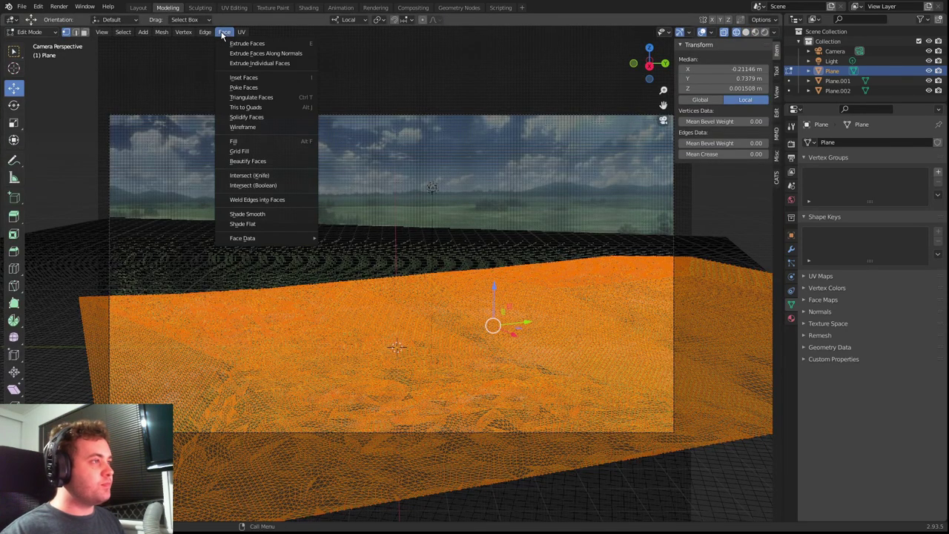
{"action": "mouse_move", "coordinate": [211, 34]}
{"action": "mouse_move", "coordinate": [241, 31]}
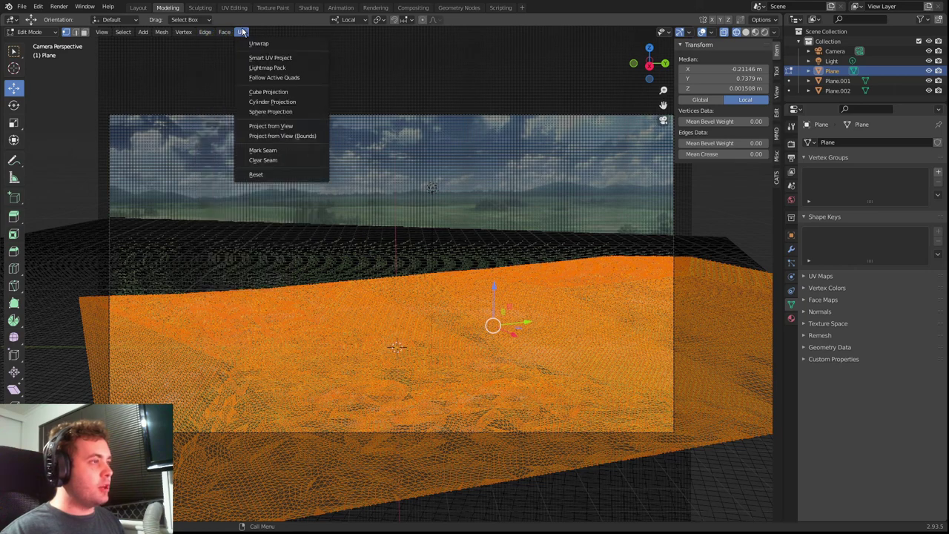
{"action": "left_click", "coordinate": [278, 127]}
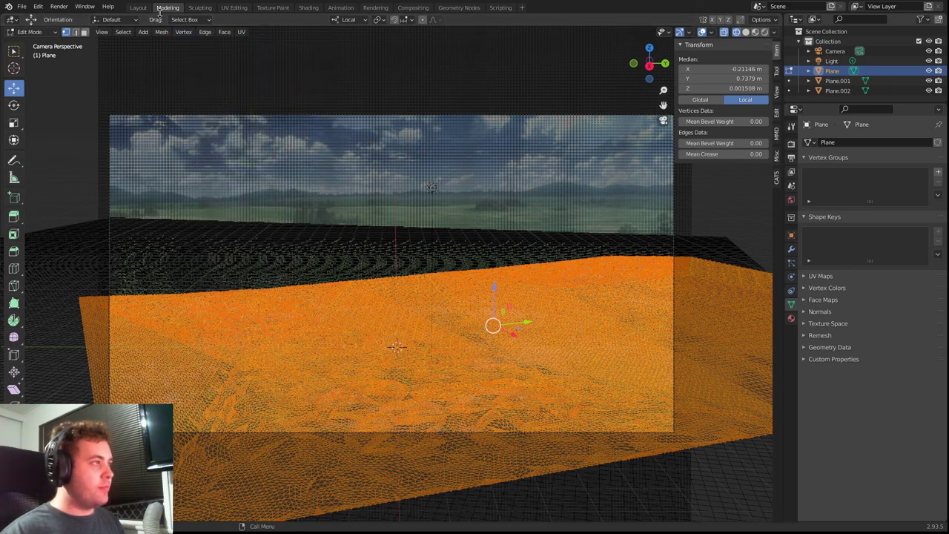
{"action": "left_click", "coordinate": [140, 9]}
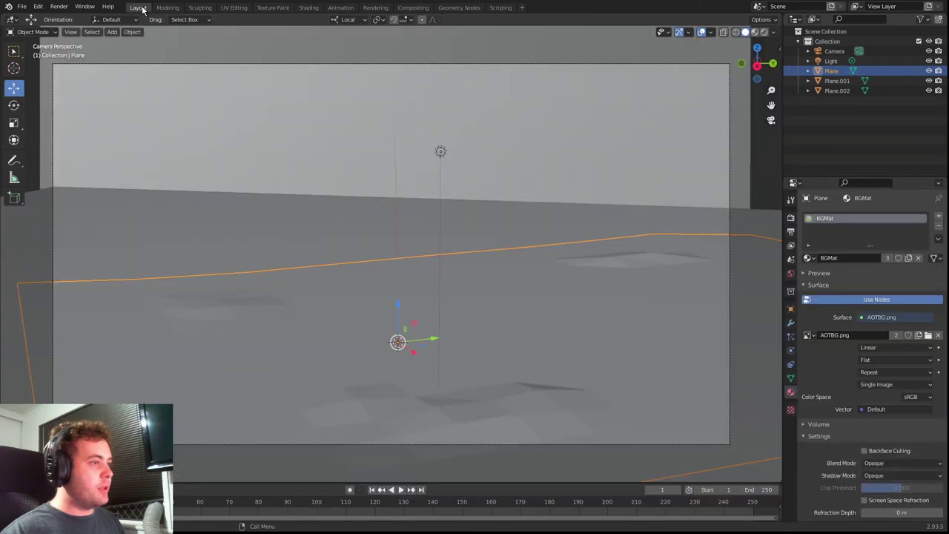
{"action": "left_click", "coordinate": [763, 32]}
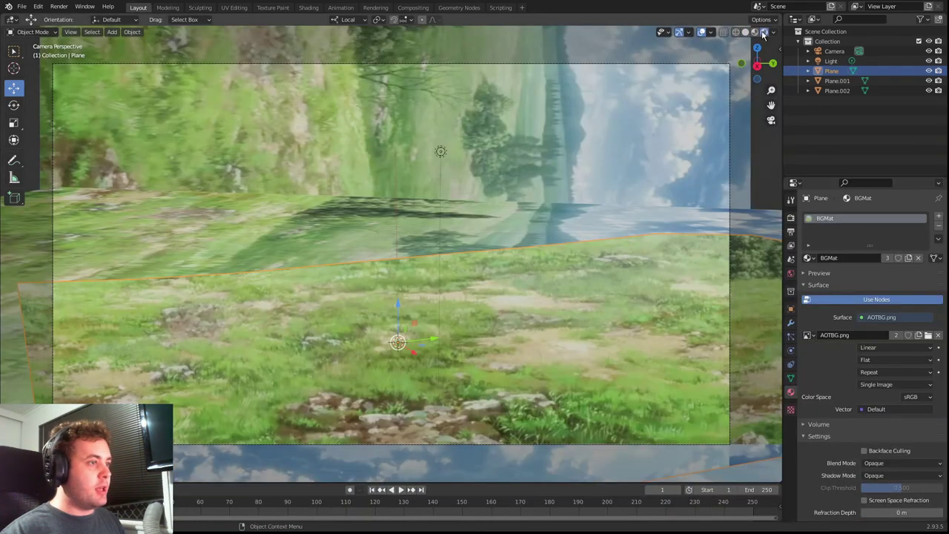
- Project all of the field plane Plane.001's UVs from the camera view and return to the Layout workspace
{"action": "left_click", "coordinate": [511, 215]}
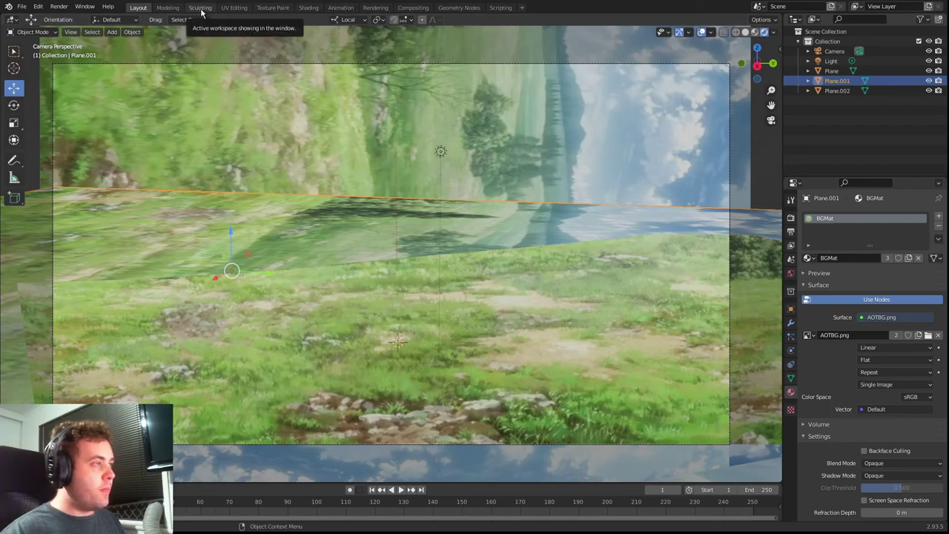
{"action": "left_click", "coordinate": [167, 7]}
{"action": "key", "text": "a"}
{"action": "left_click", "coordinate": [241, 32]}
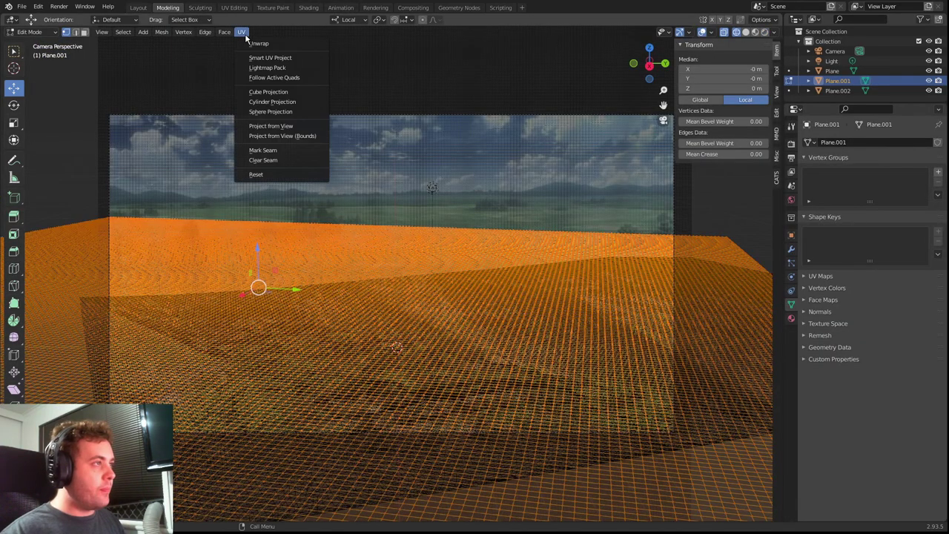
{"action": "left_click", "coordinate": [280, 126]}
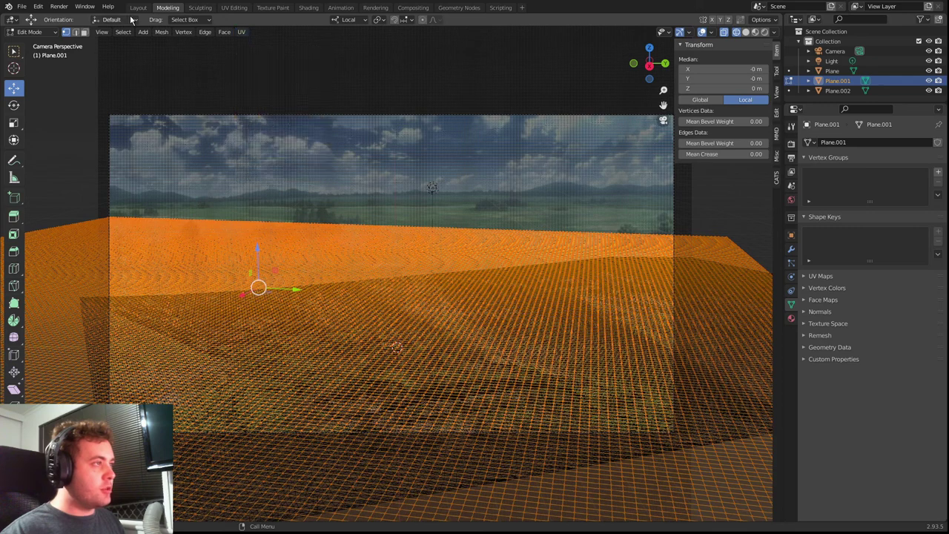
{"action": "left_click", "coordinate": [137, 7]}
- Project all of the backdrop plane Plane.002's UVs from the camera view and return to the Layout workspace
{"action": "left_click", "coordinate": [316, 110]}
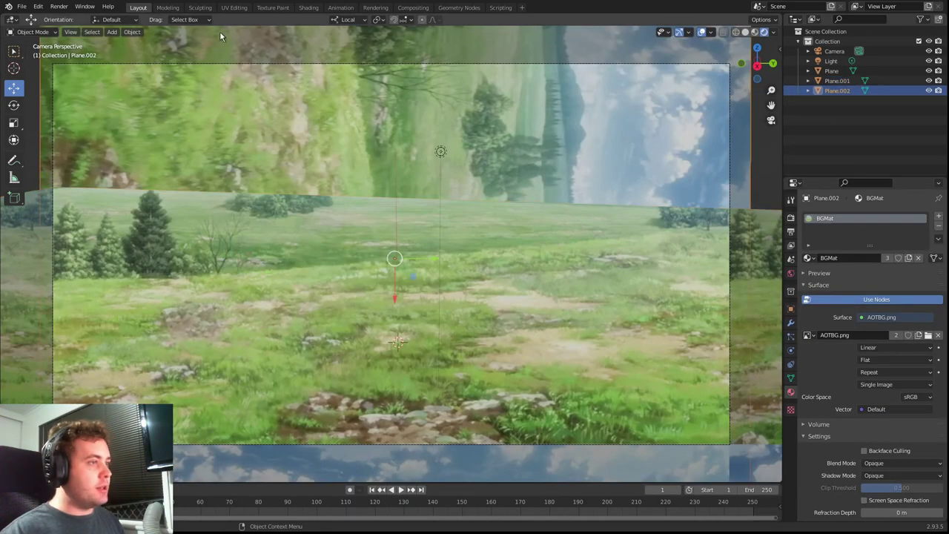
{"action": "left_click", "coordinate": [169, 7]}
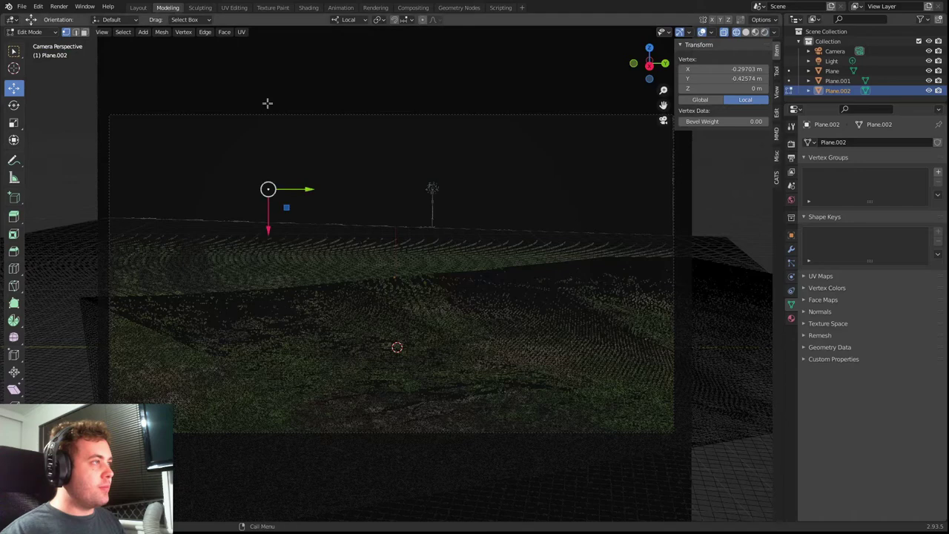
{"action": "key", "text": "a"}
{"action": "left_click", "coordinate": [240, 32]}
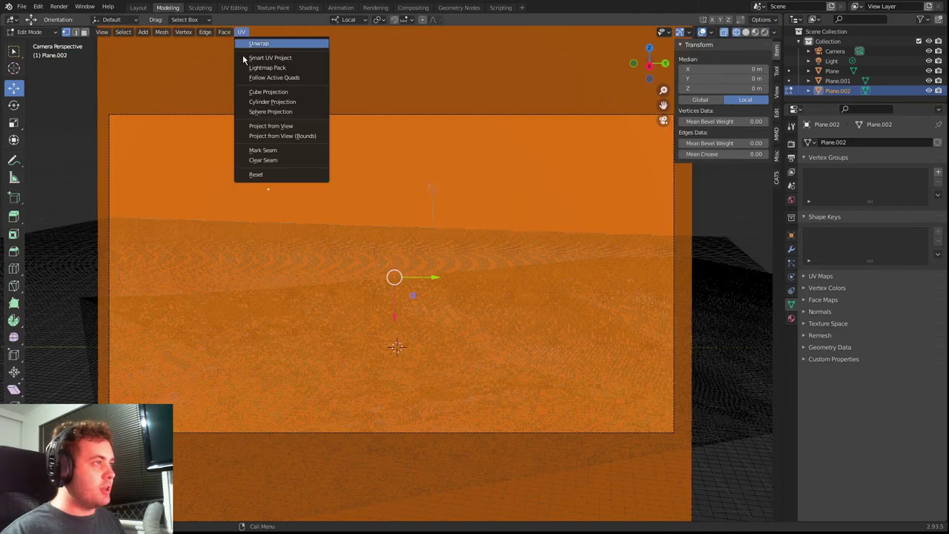
{"action": "left_click", "coordinate": [277, 126]}
{"action": "left_click", "coordinate": [138, 7]}
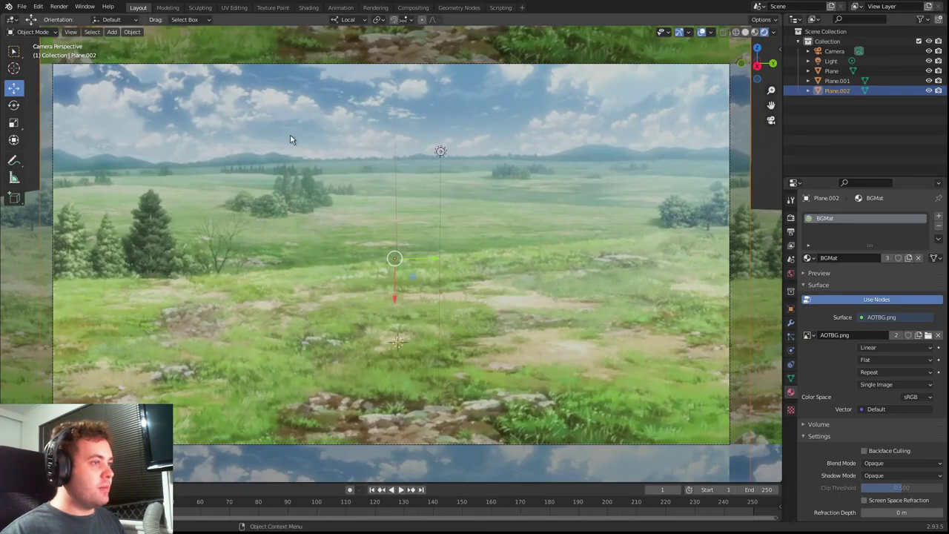
- Walk the camera forward and back through the scene to examine how the projected background holds up in motion
{"action": "scroll", "coordinate": [455, 152], "scroll_direction": "up", "scroll_amount": 1}
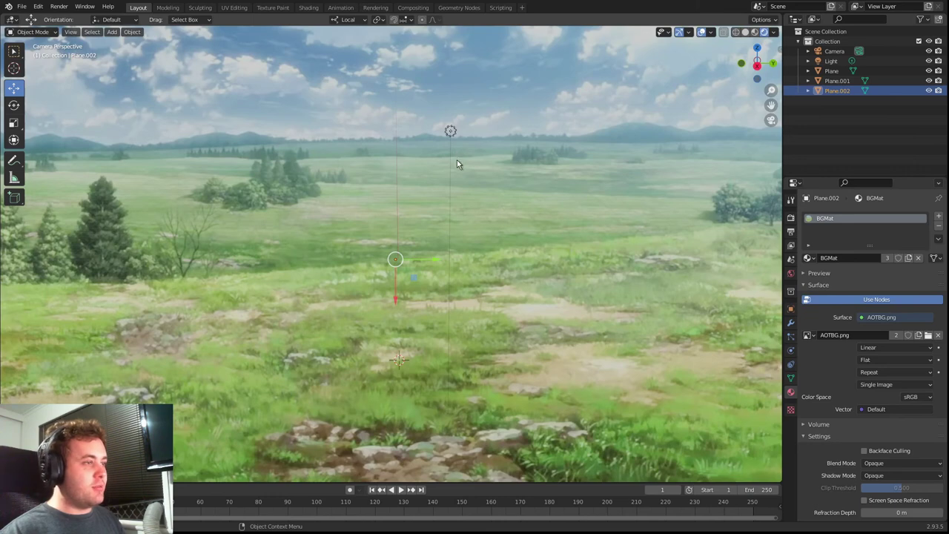
{"action": "scroll", "coordinate": [456, 162], "scroll_direction": "down", "scroll_amount": 1}
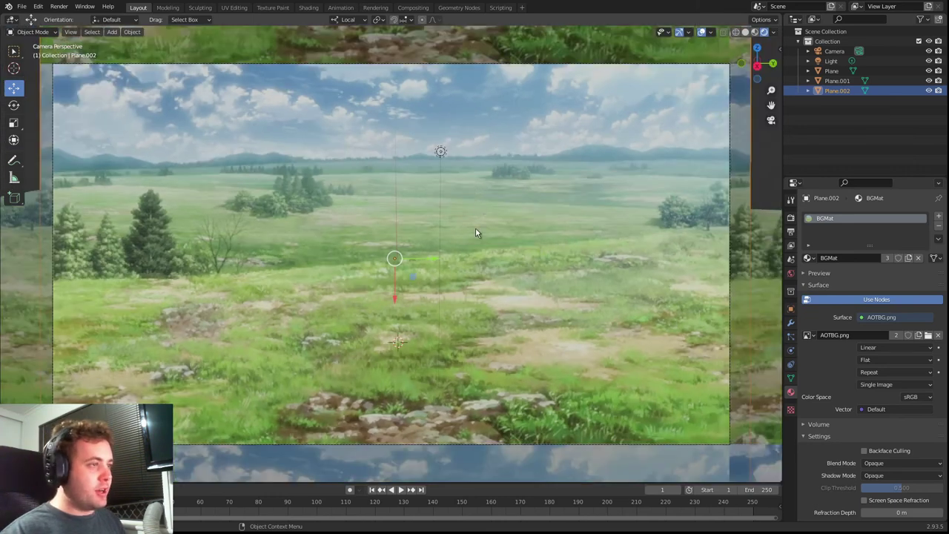
{"action": "left_click", "coordinate": [476, 232]}
{"action": "left_click", "coordinate": [476, 184]}
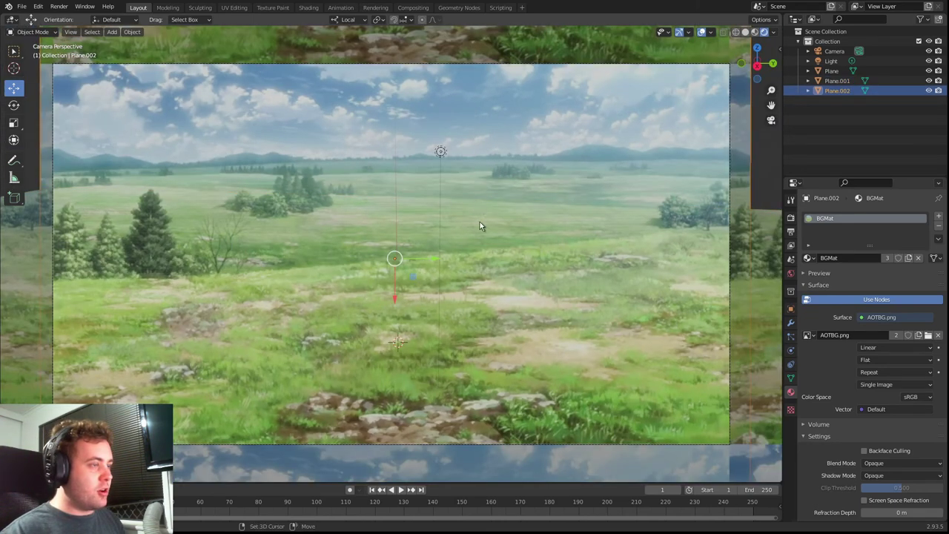
{"action": "key", "text": "shift+grave"}
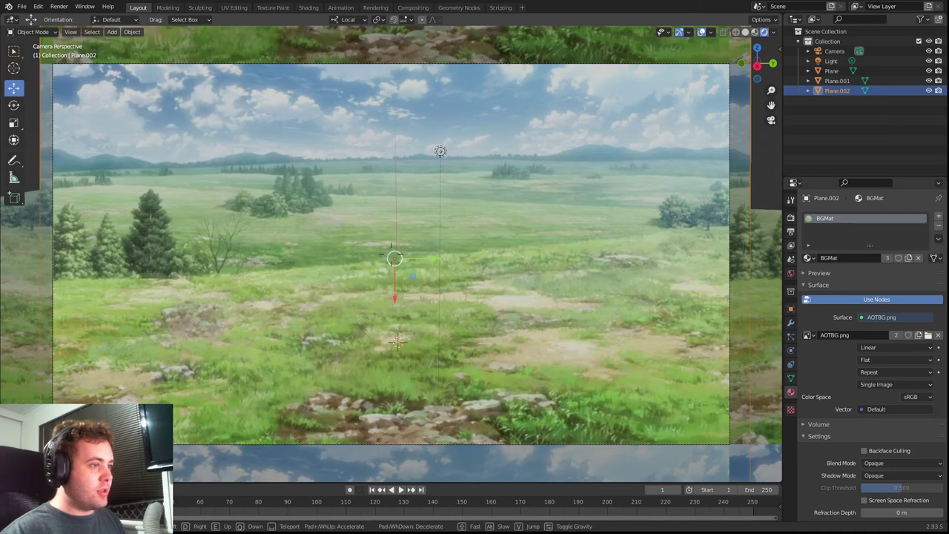
{"action": "key", "text": "w"}
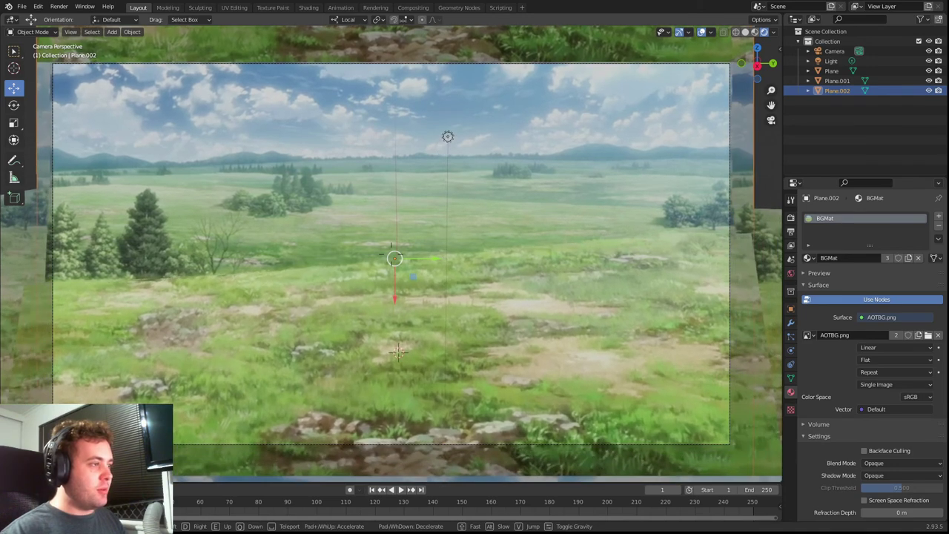
{"action": "key", "text": "w"}
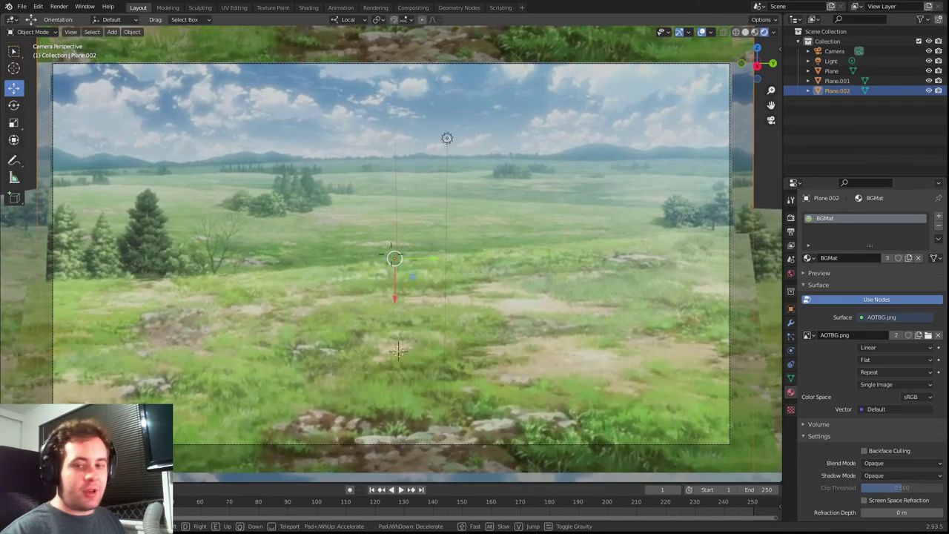
{"action": "key", "text": "w"}
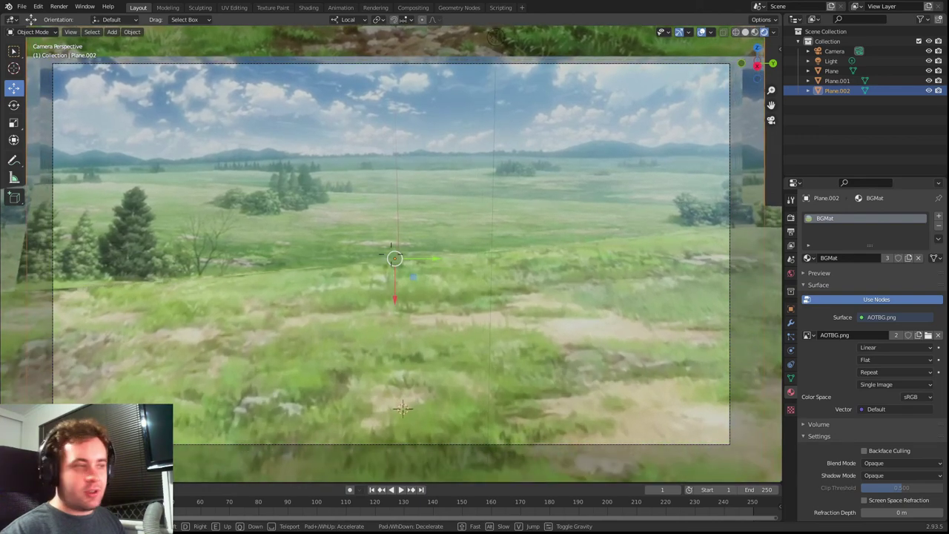
{"action": "key", "text": "s"}
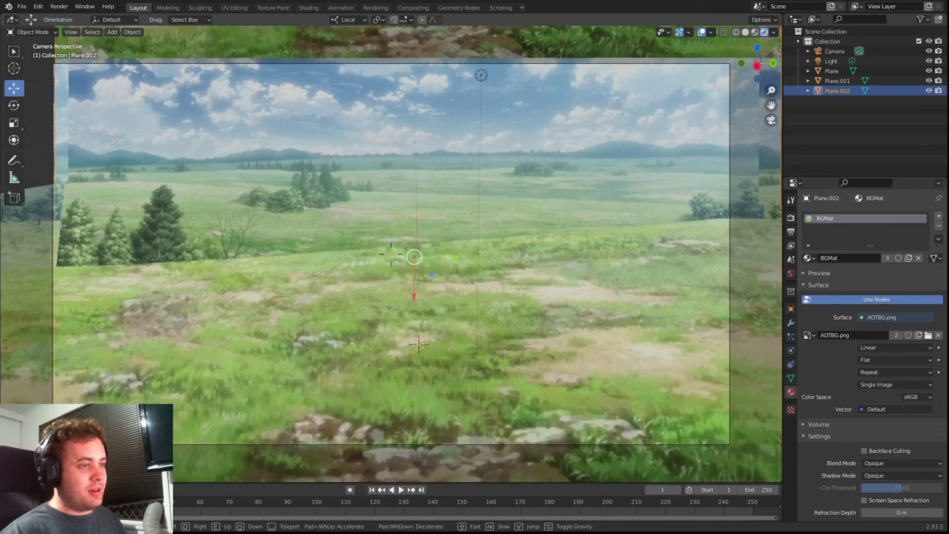
- Raise and lower the camera in walk navigation to examine the projection on the ground and backdrop planes from different heights
{"action": "key", "text": "e"}
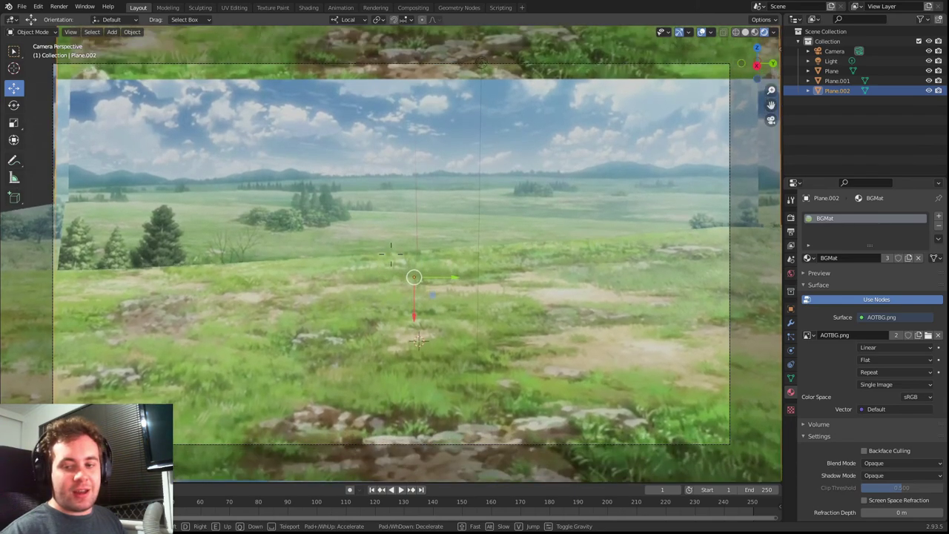
{"action": "key", "text": "q"}
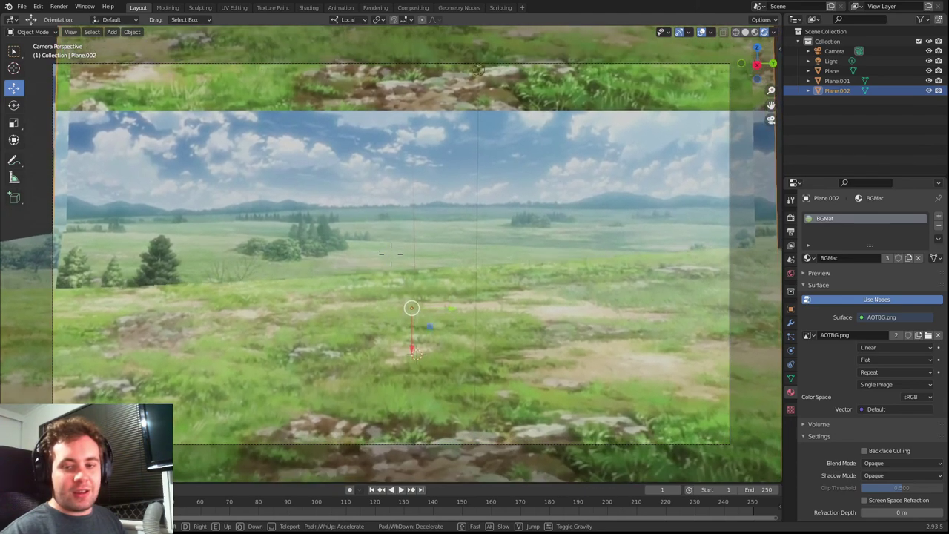
{"action": "key", "text": "q"}
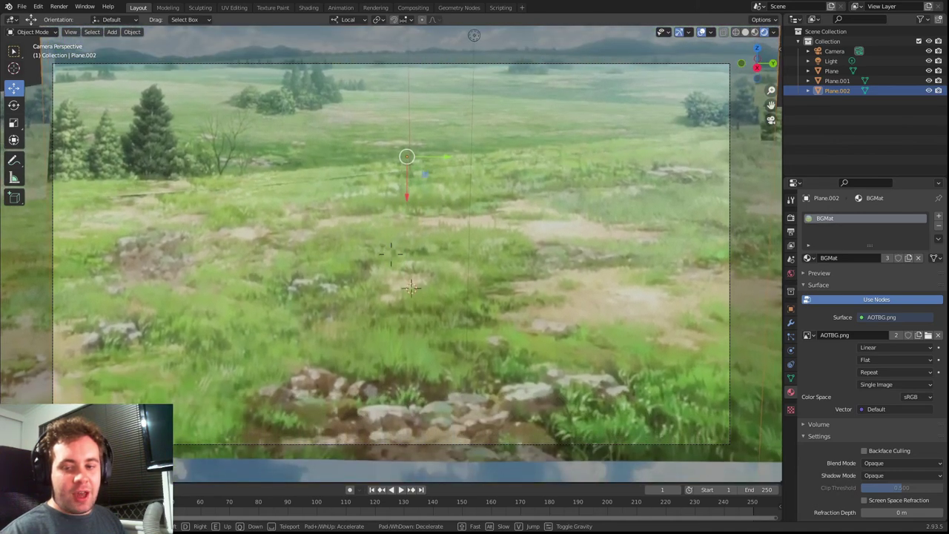
{"action": "key", "text": "e"}
{"action": "key", "text": "e"}
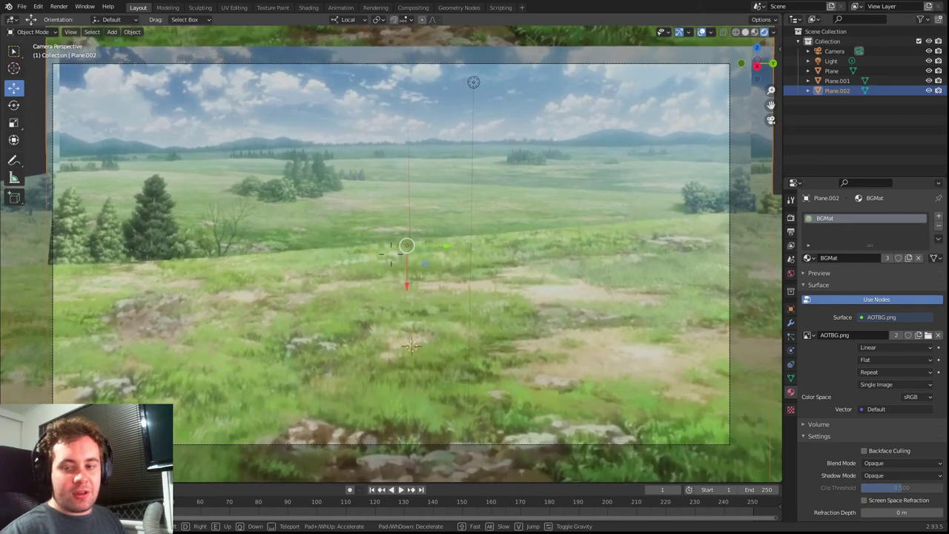
{"action": "key", "text": "e"}
{"action": "key", "text": "e"}
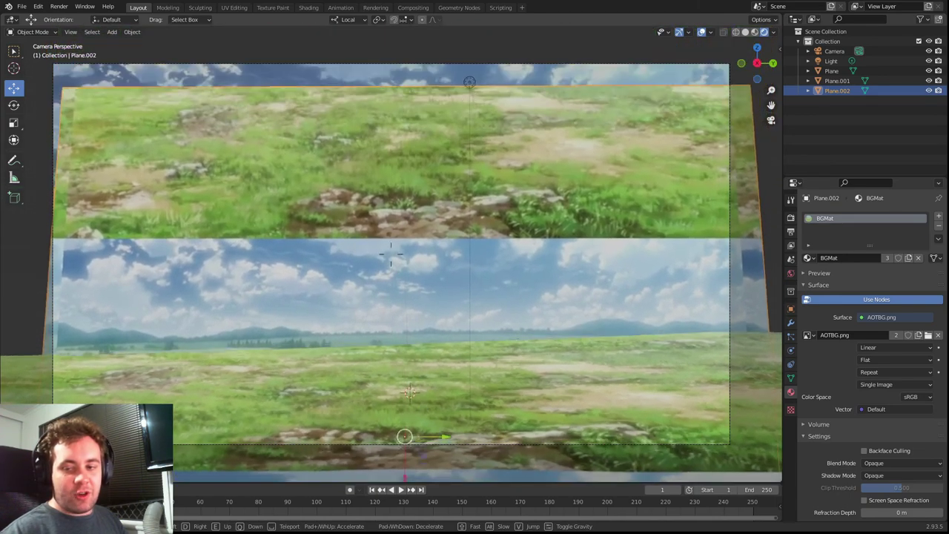
{"action": "key", "text": "q"}
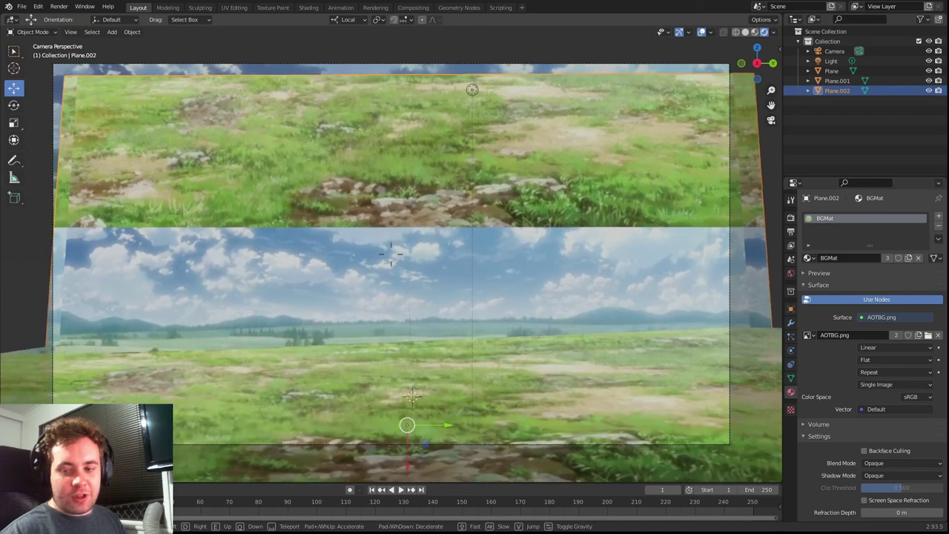
{"action": "key", "text": "e"}
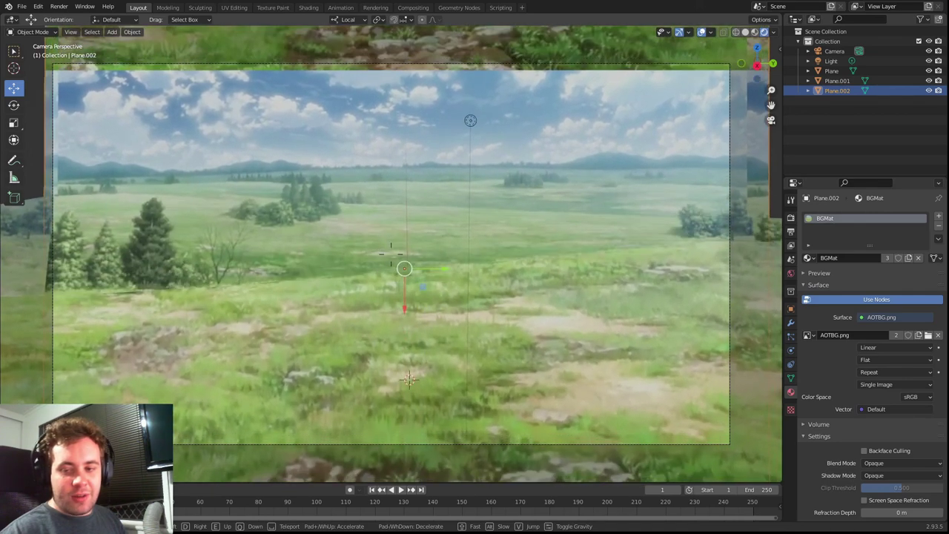
{"action": "key", "text": "q"}
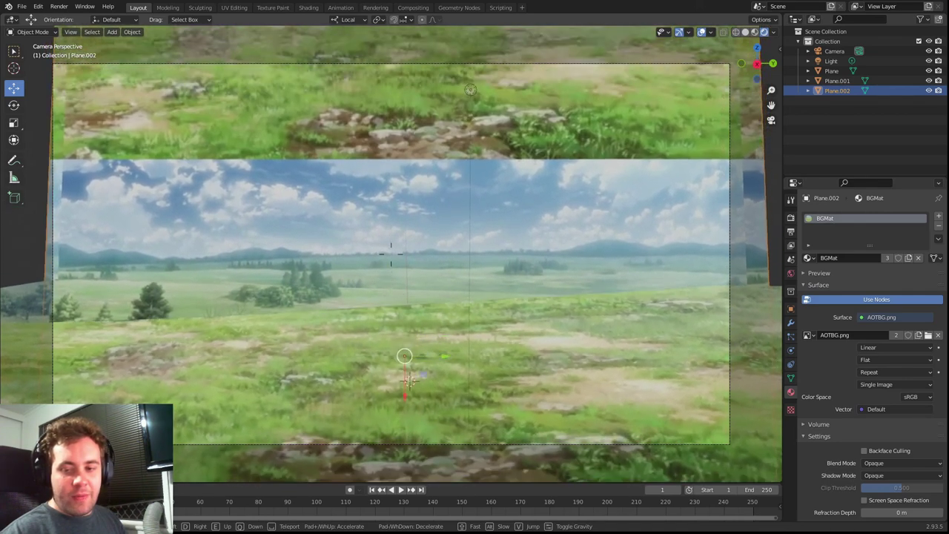
{"action": "key", "text": "q"}
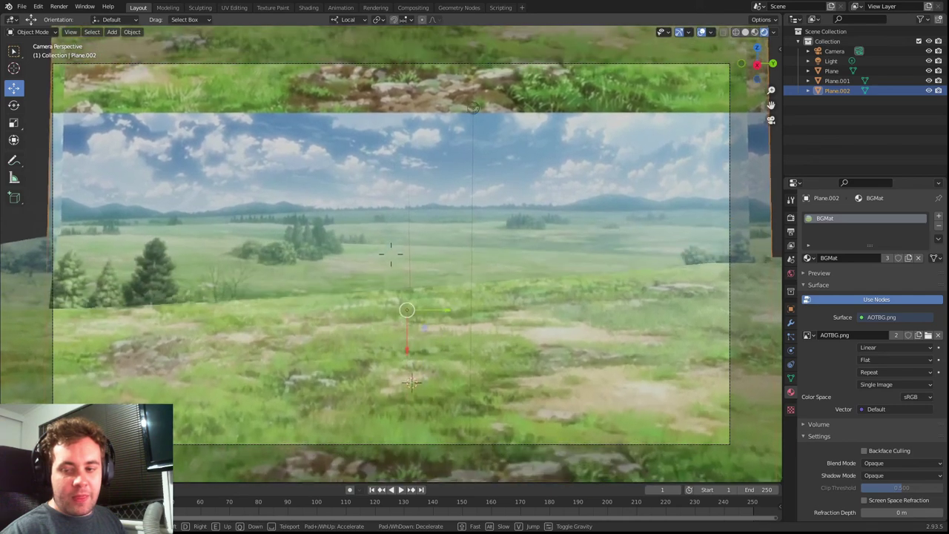
{"action": "key", "text": "q"}
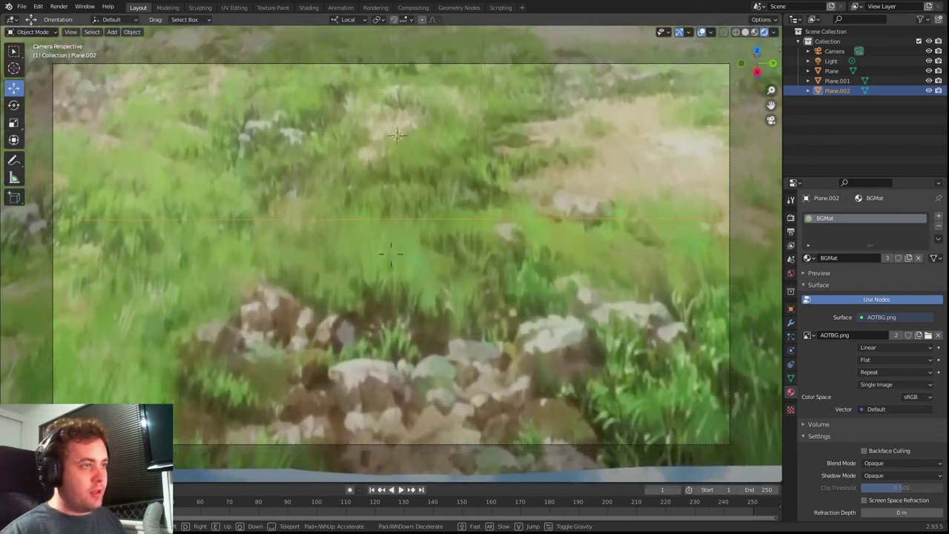
{"action": "key", "text": "e"}
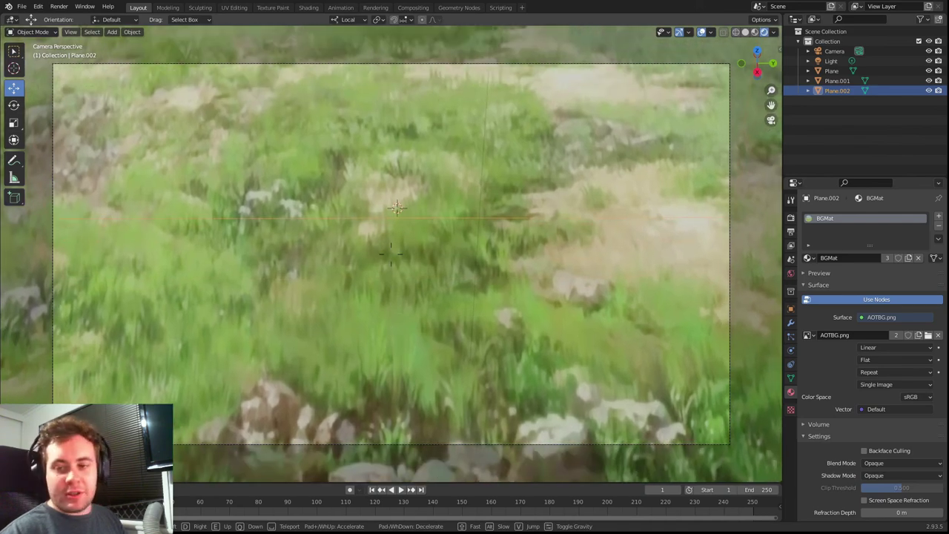
{"action": "key", "text": "e"}
{"action": "key", "text": "e"}
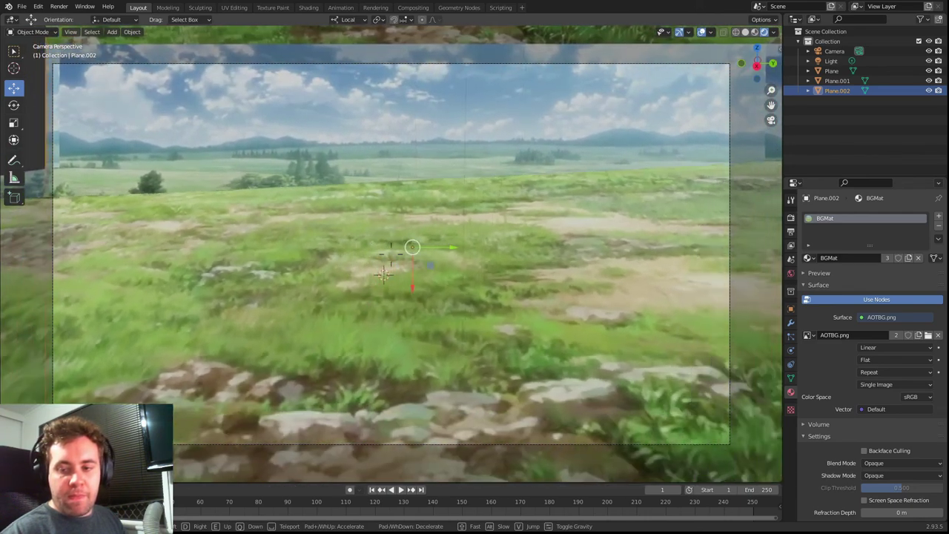
- Move the camera from side to side low over the ground to examine the parallax against the backdrop, and accept the camera position
{"action": "key", "text": "w"}
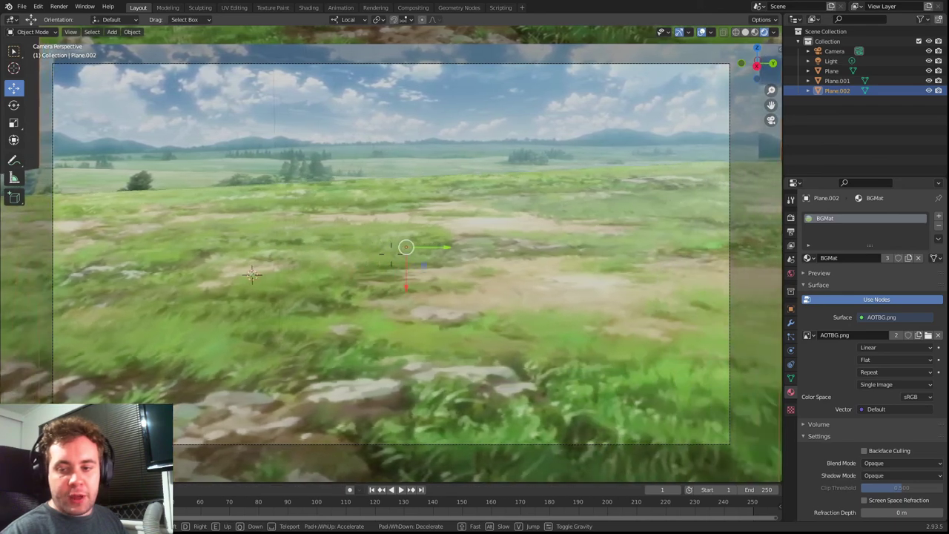
{"action": "key", "text": "w"}
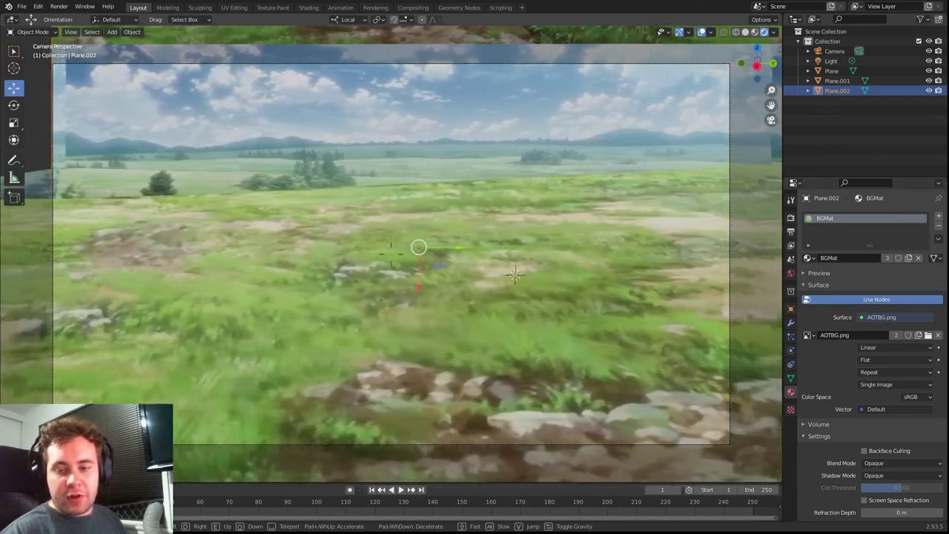
{"action": "key", "text": "w"}
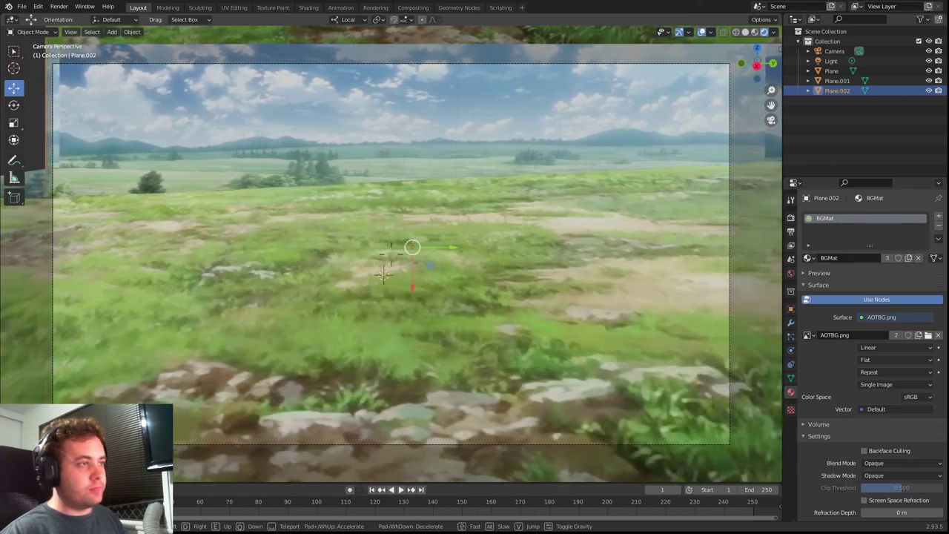
{"action": "key", "text": "w"}
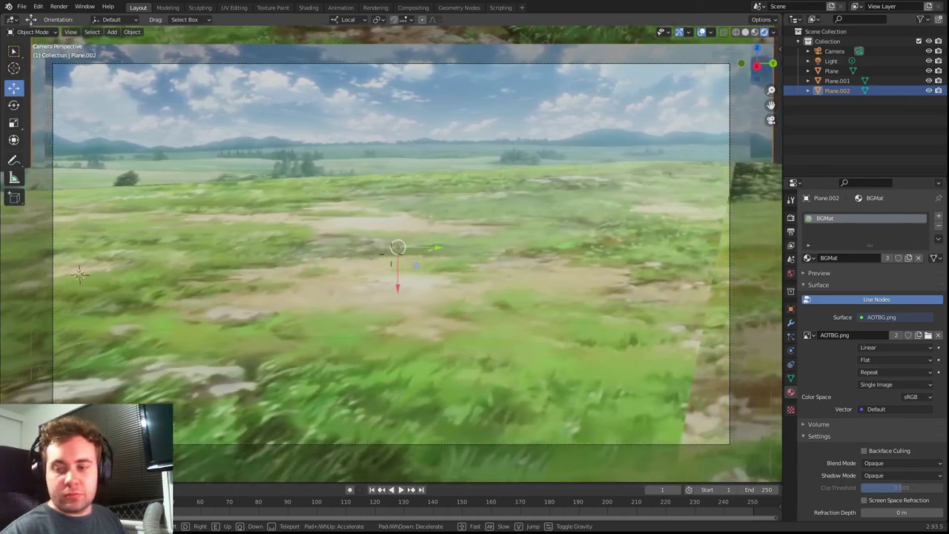
{"action": "key", "text": "w"}
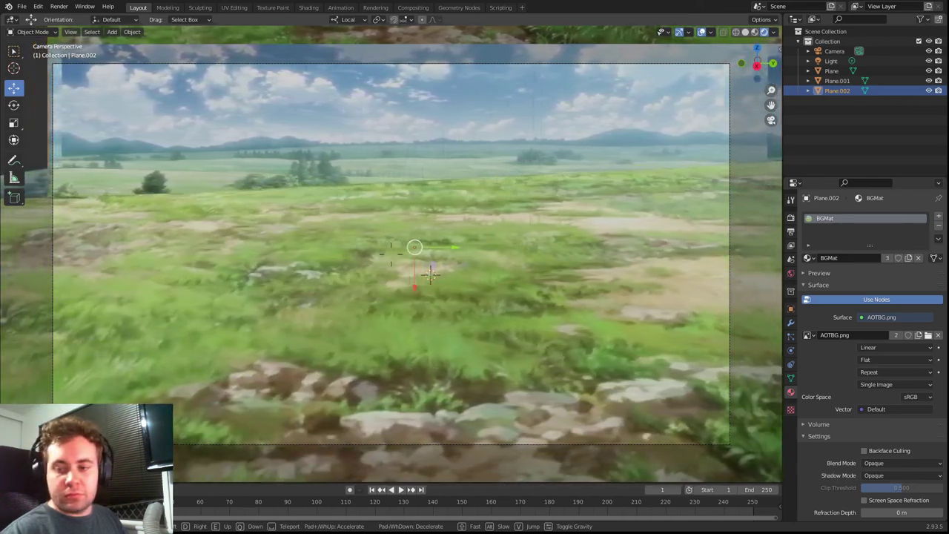
{"action": "key", "text": "w"}
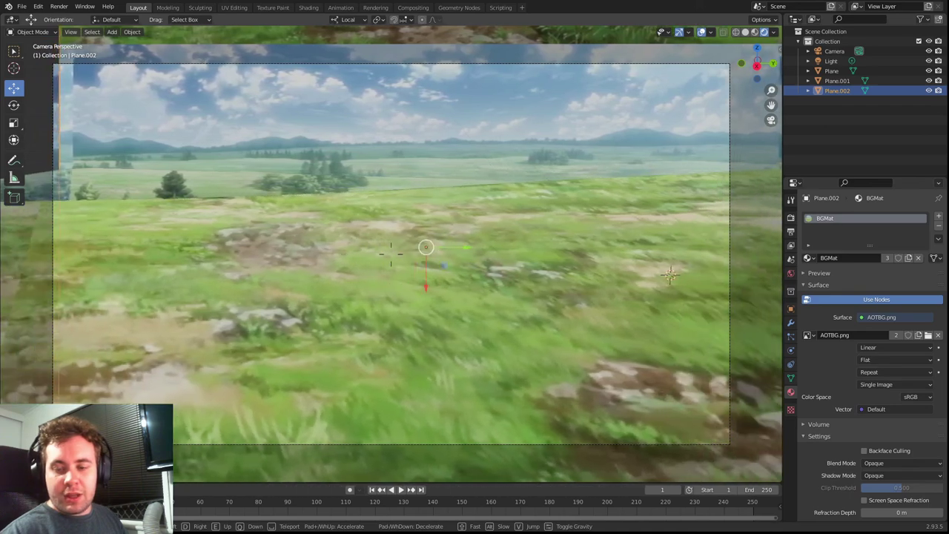
{"action": "key", "text": "w"}
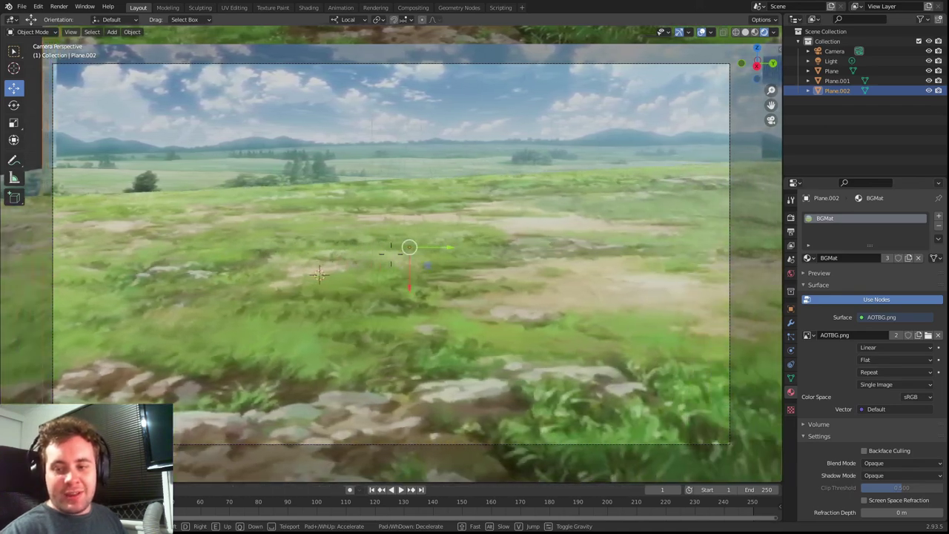
{"action": "key", "text": "w"}
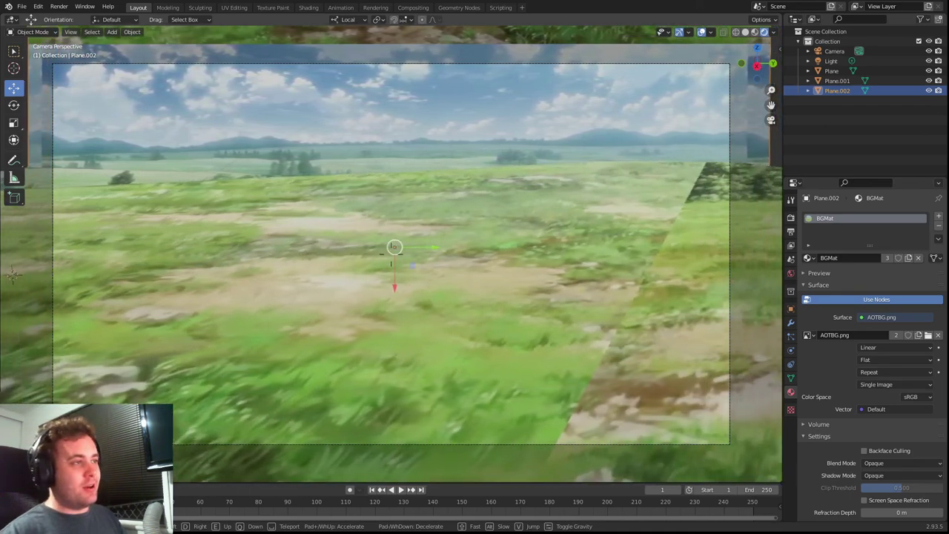
{"action": "key", "text": "w"}
{"action": "left_click", "coordinate": [394, 247]}
- Select the ground plane and the backdrop plane in turn to examine the edge where the foreground meets the distant field
{"action": "left_click", "coordinate": [327, 182]}
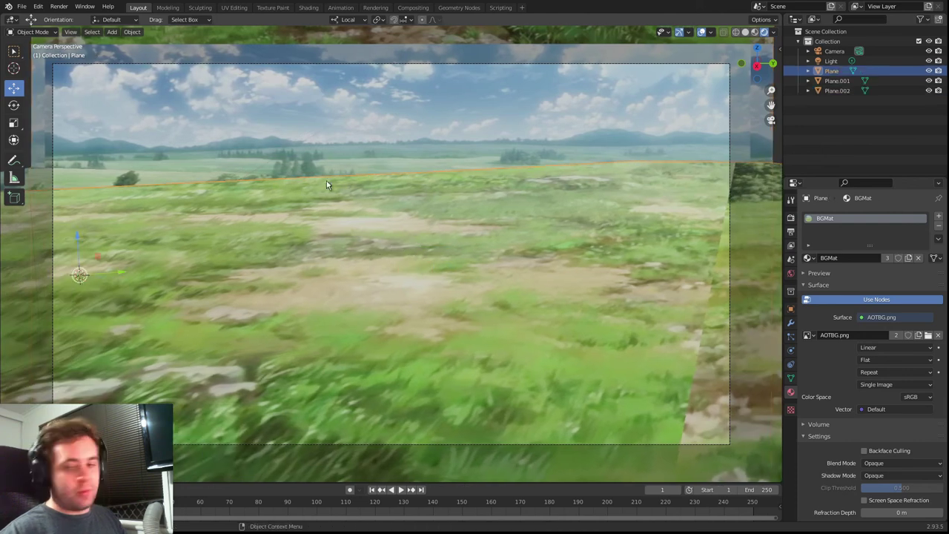
{"action": "left_click", "coordinate": [317, 191]}
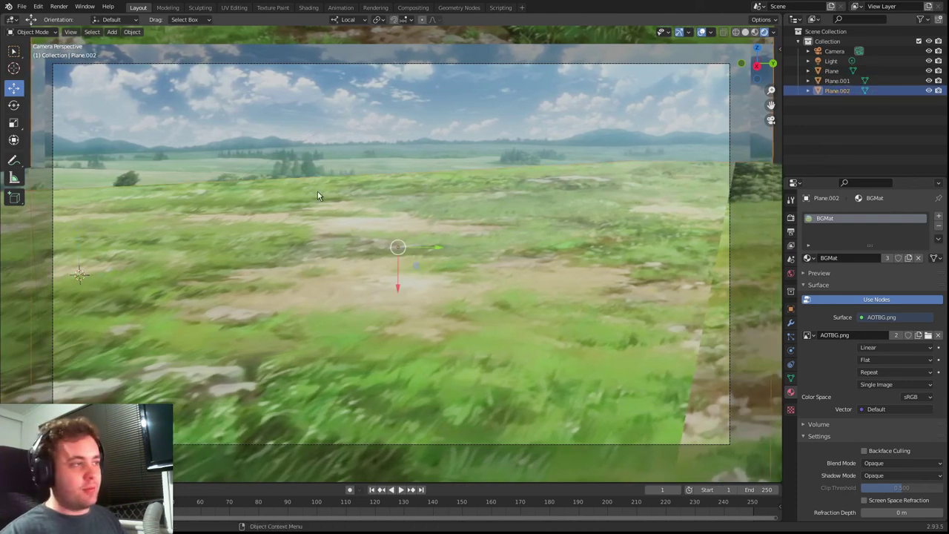
{"action": "left_click", "coordinate": [317, 179]}
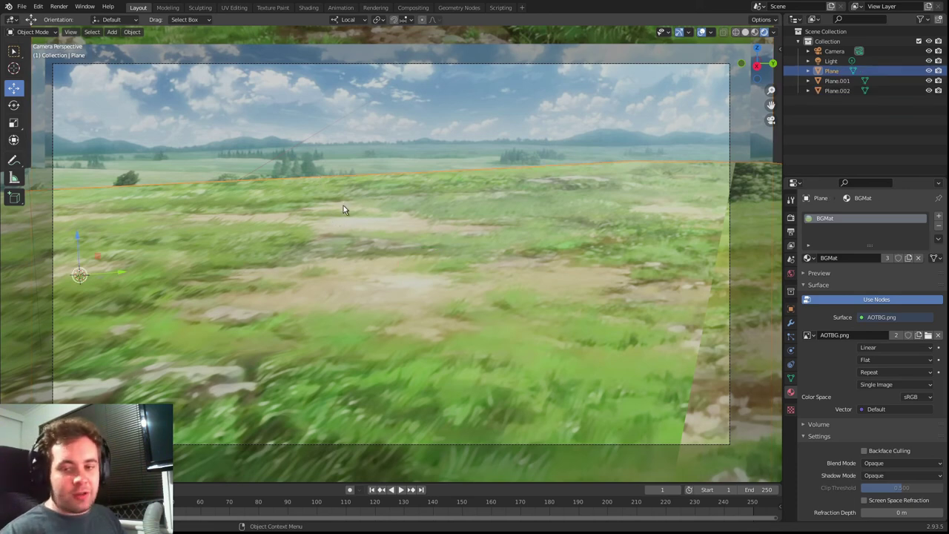
{"action": "left_click", "coordinate": [353, 164]}
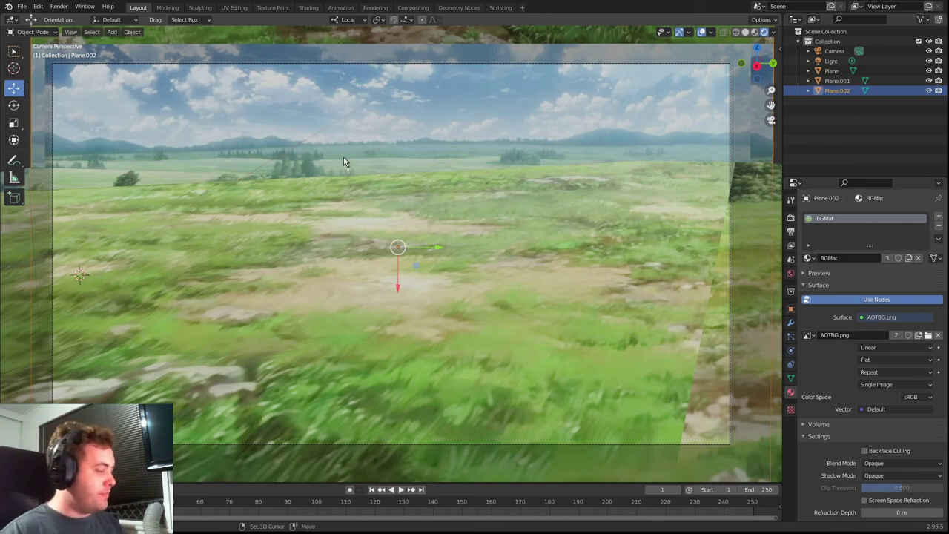
- Slide the camera sideways across the scene in walk navigation to examine the parallax between the foreground grass and distant field, and keep its final position
{"action": "key", "text": "shift+grave"}
{"action": "key", "text": "w"}
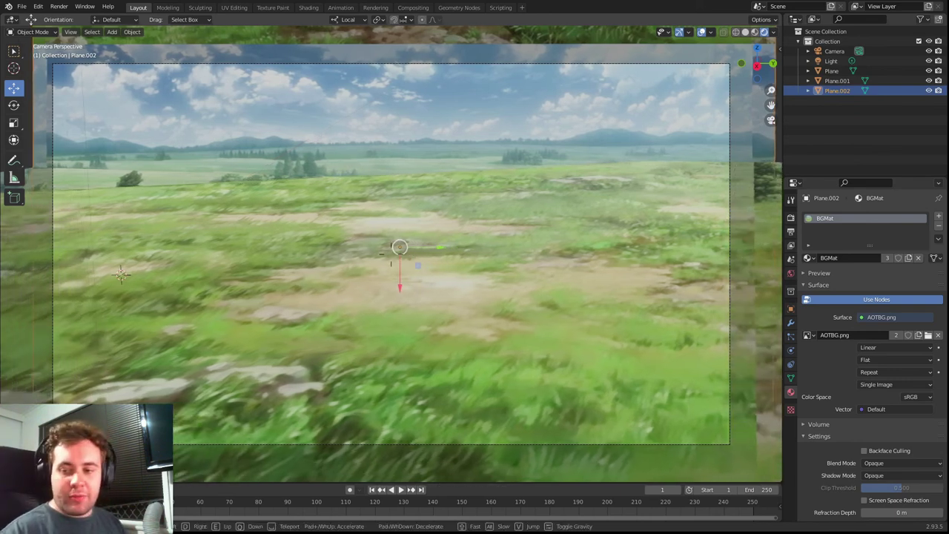
{"action": "key", "text": "w"}
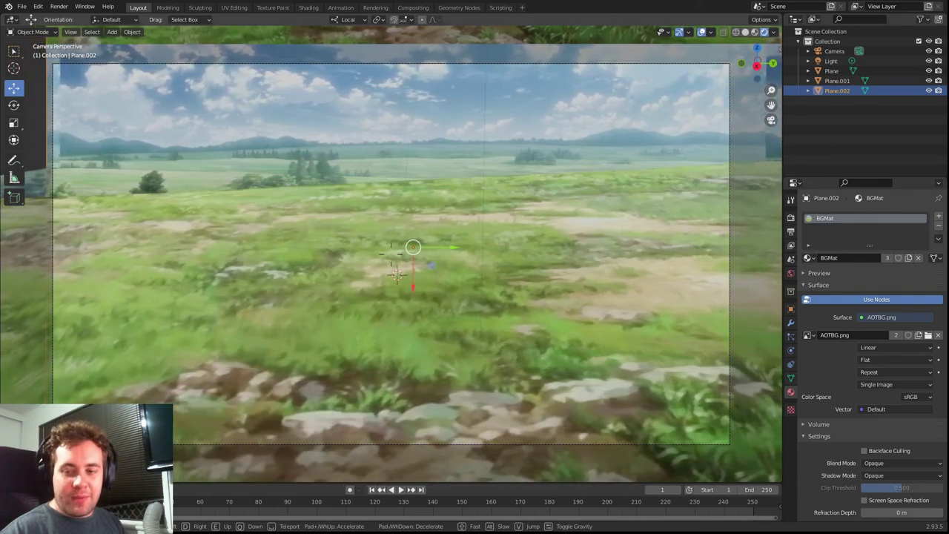
{"action": "key", "text": "w"}
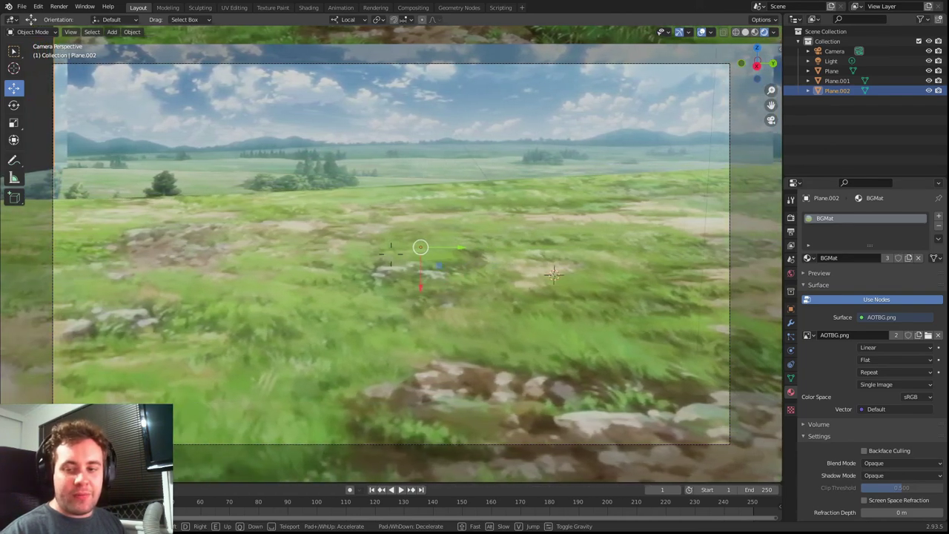
{"action": "key", "text": "w"}
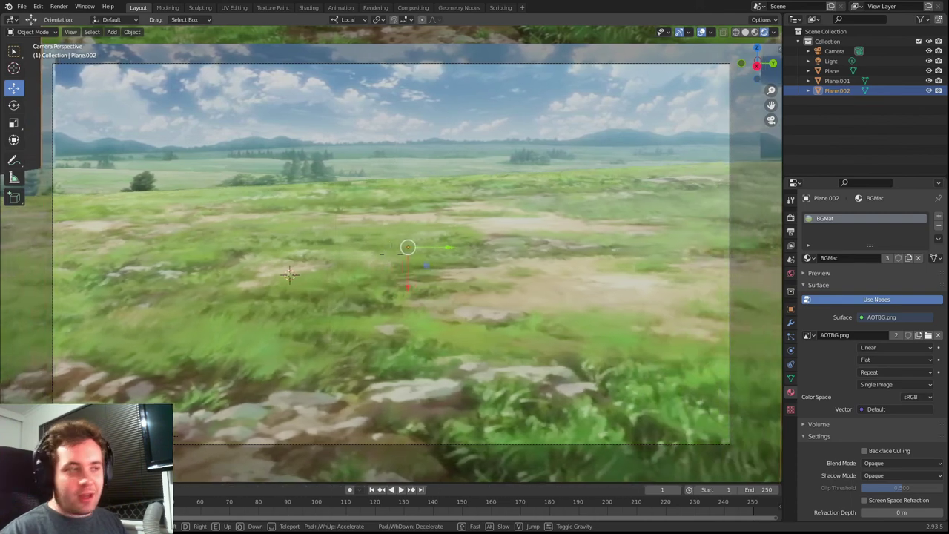
{"action": "key", "text": "w"}
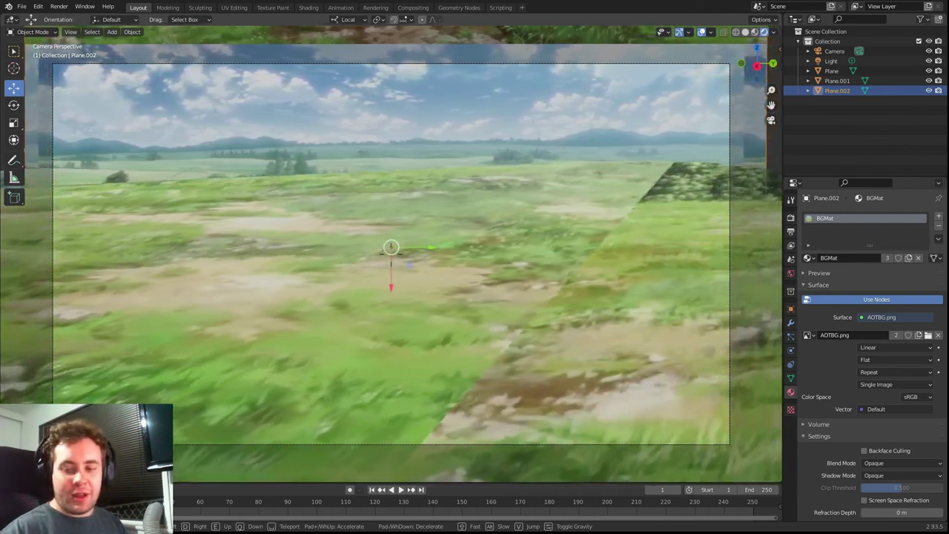
{"action": "key", "text": "w"}
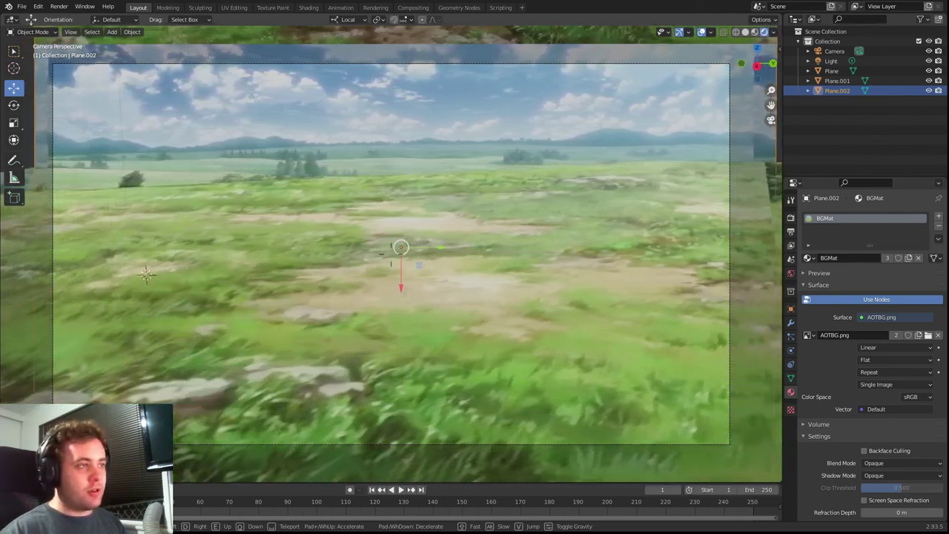
{"action": "key", "text": "w"}
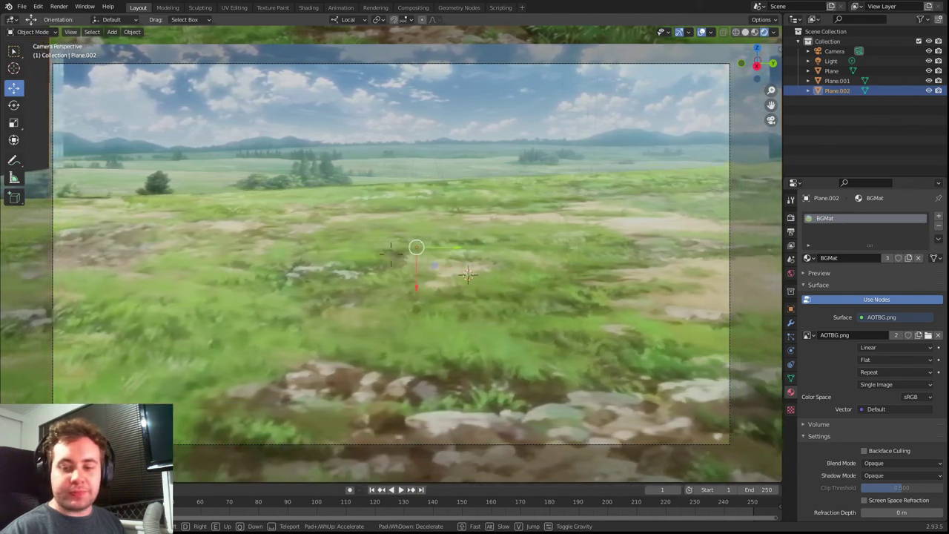
{"action": "key", "text": "w"}
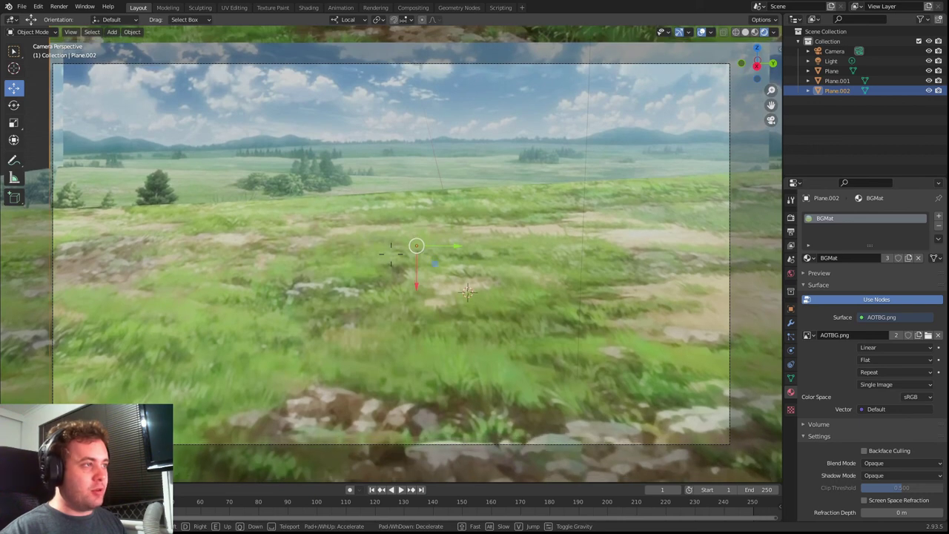
{"action": "left_click", "coordinate": [391, 254]}
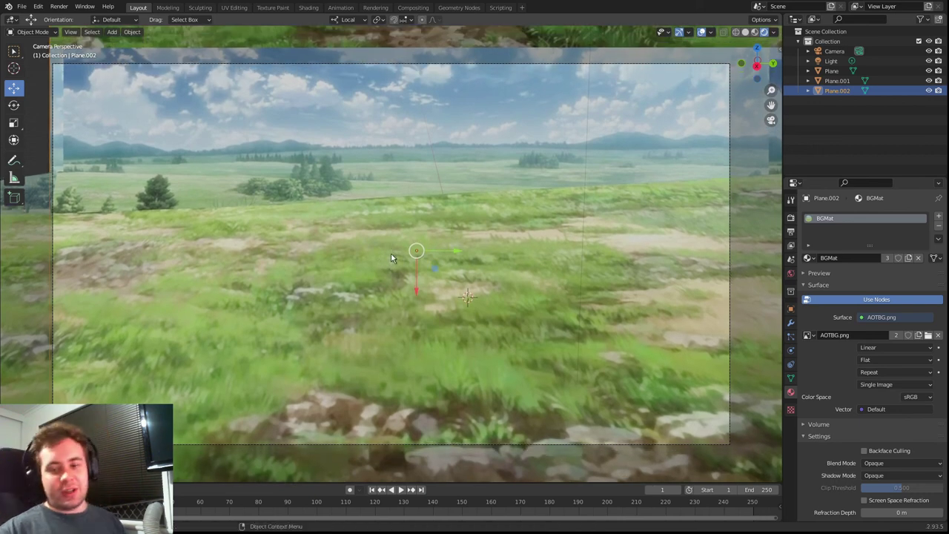